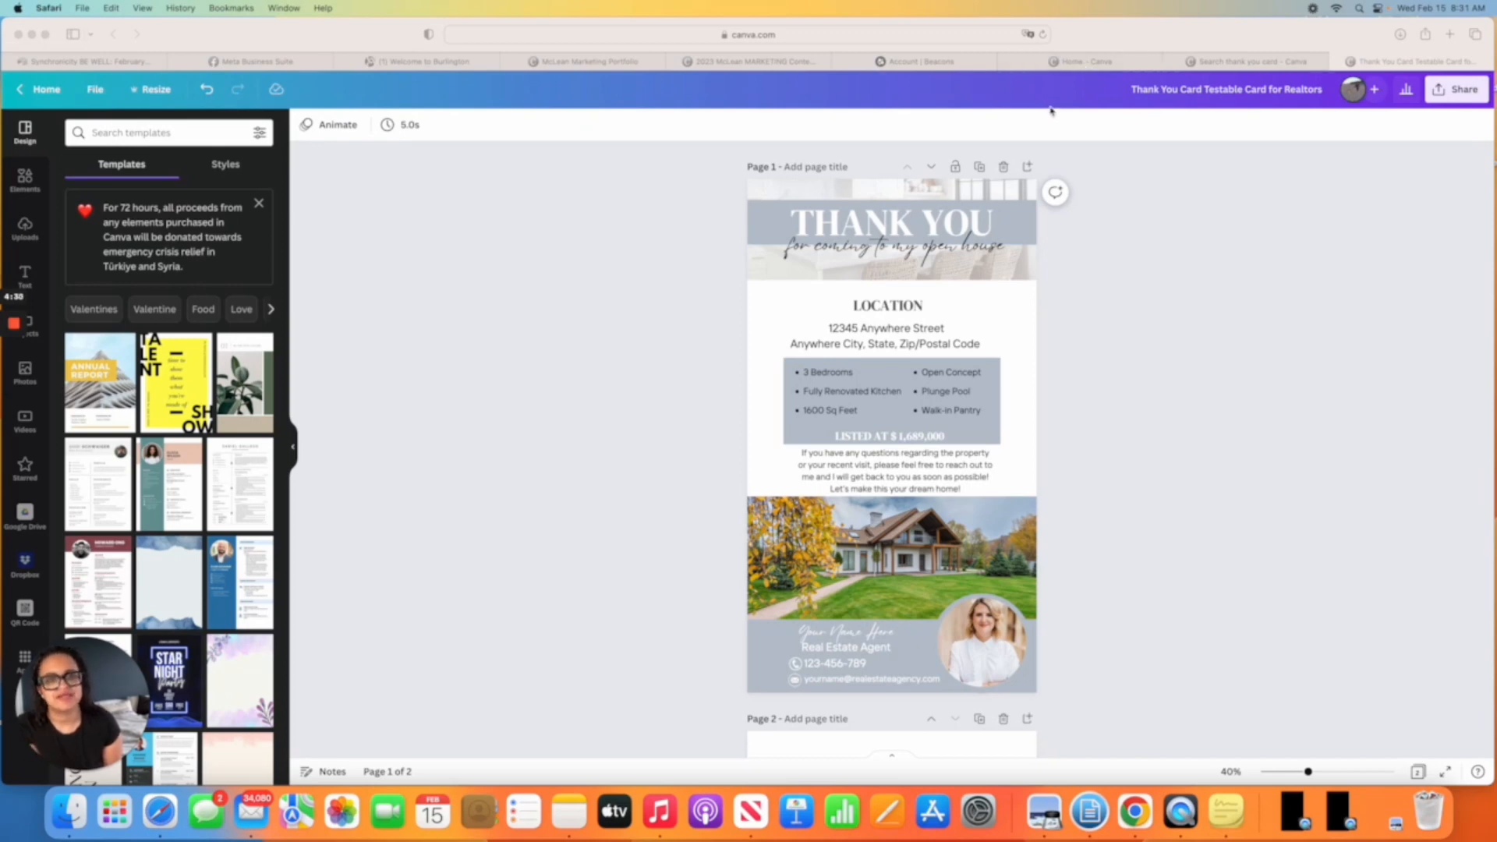
From the Canva home page, create a new blank design with a custom size of 1080 × 1920 px.
left_click(1071, 65)
scroll(940, 317, "up", 2)
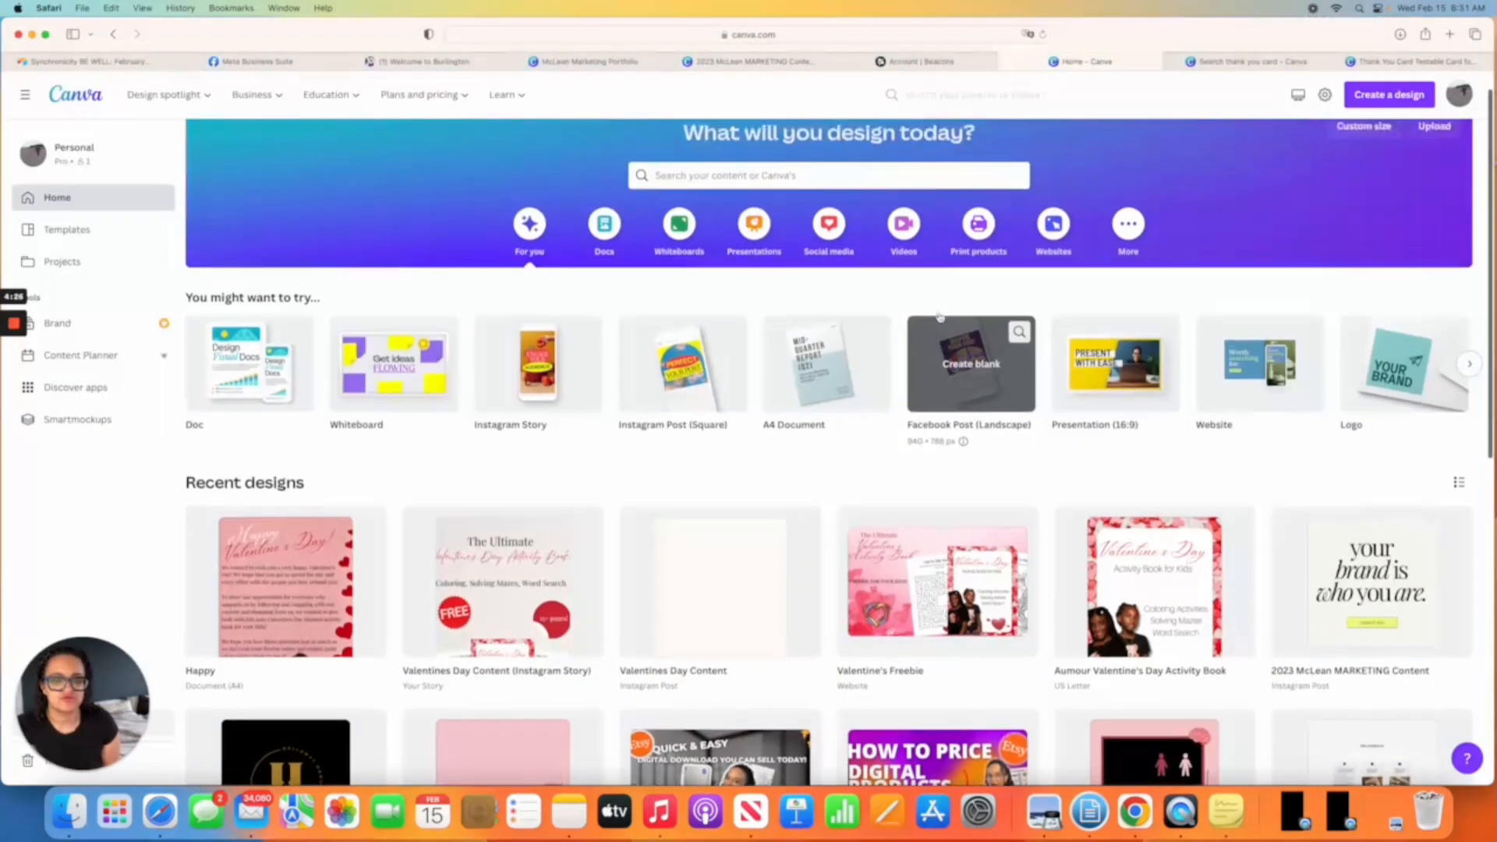
scroll(940, 317, "up", 1)
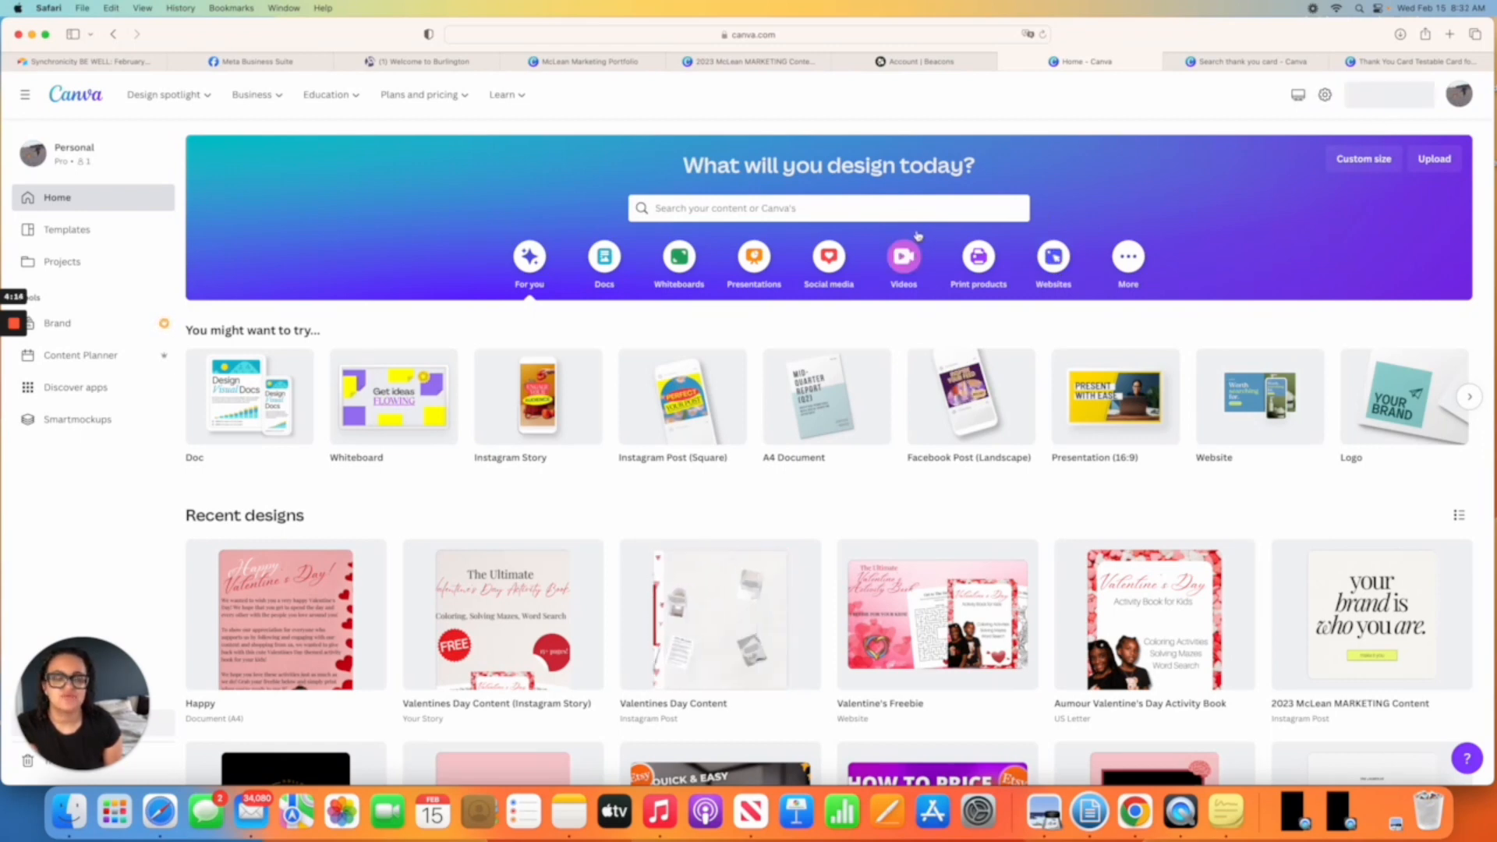
left_click(1390, 94)
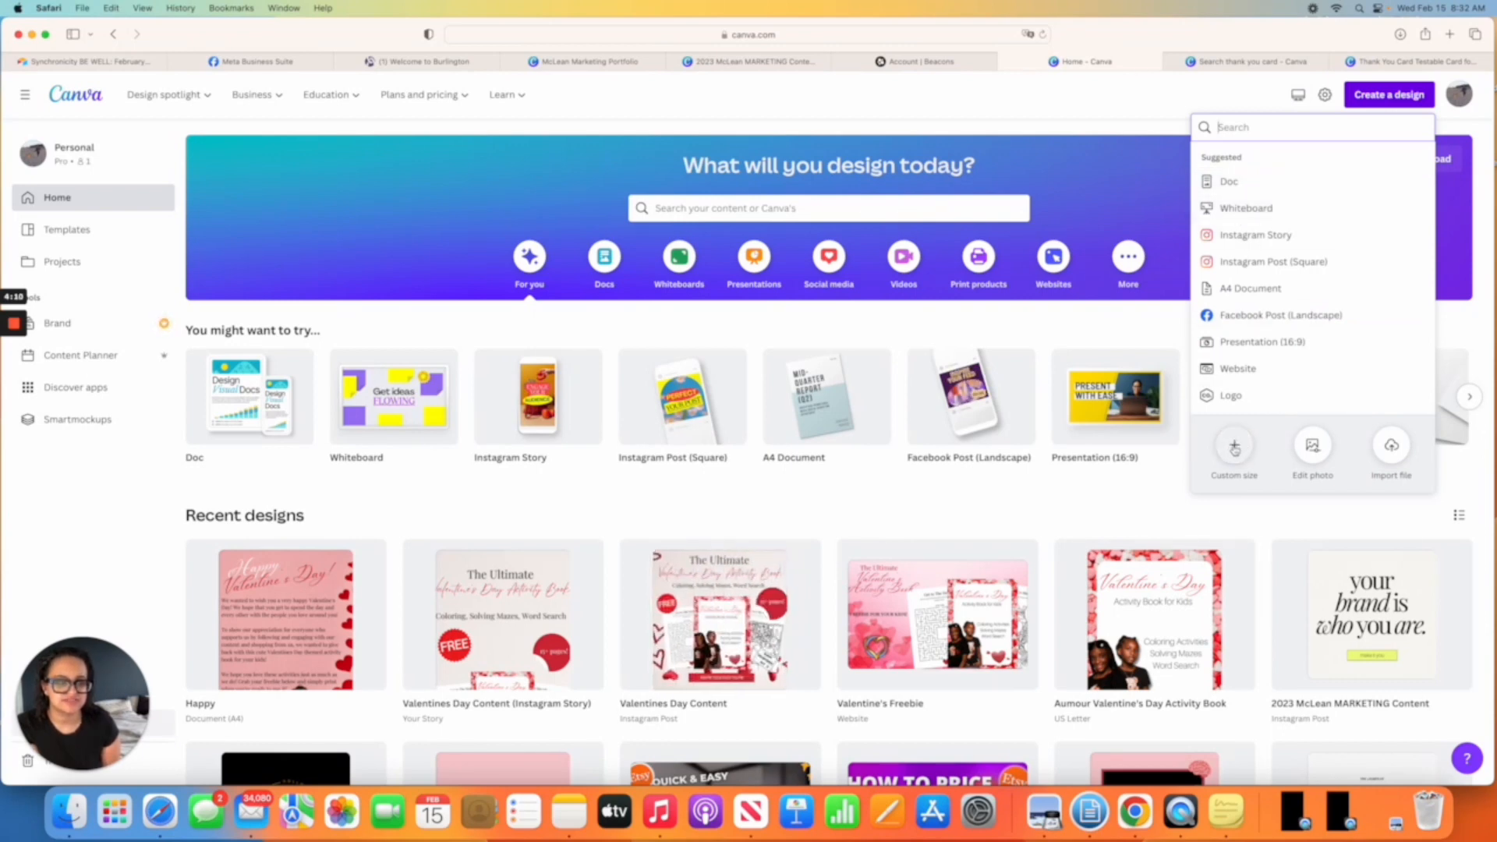
left_click(1235, 446)
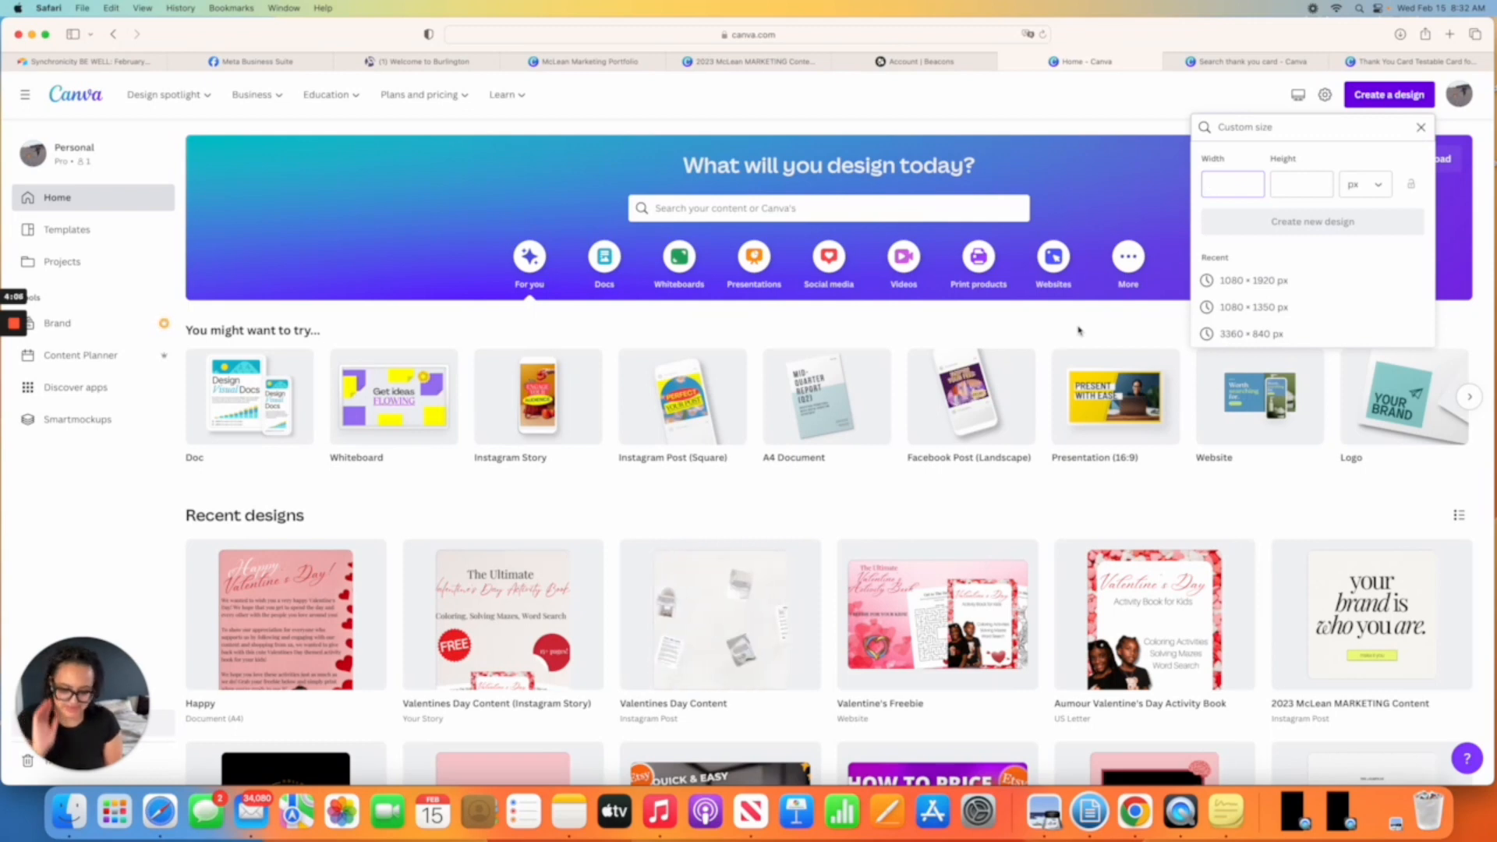
type("1080")
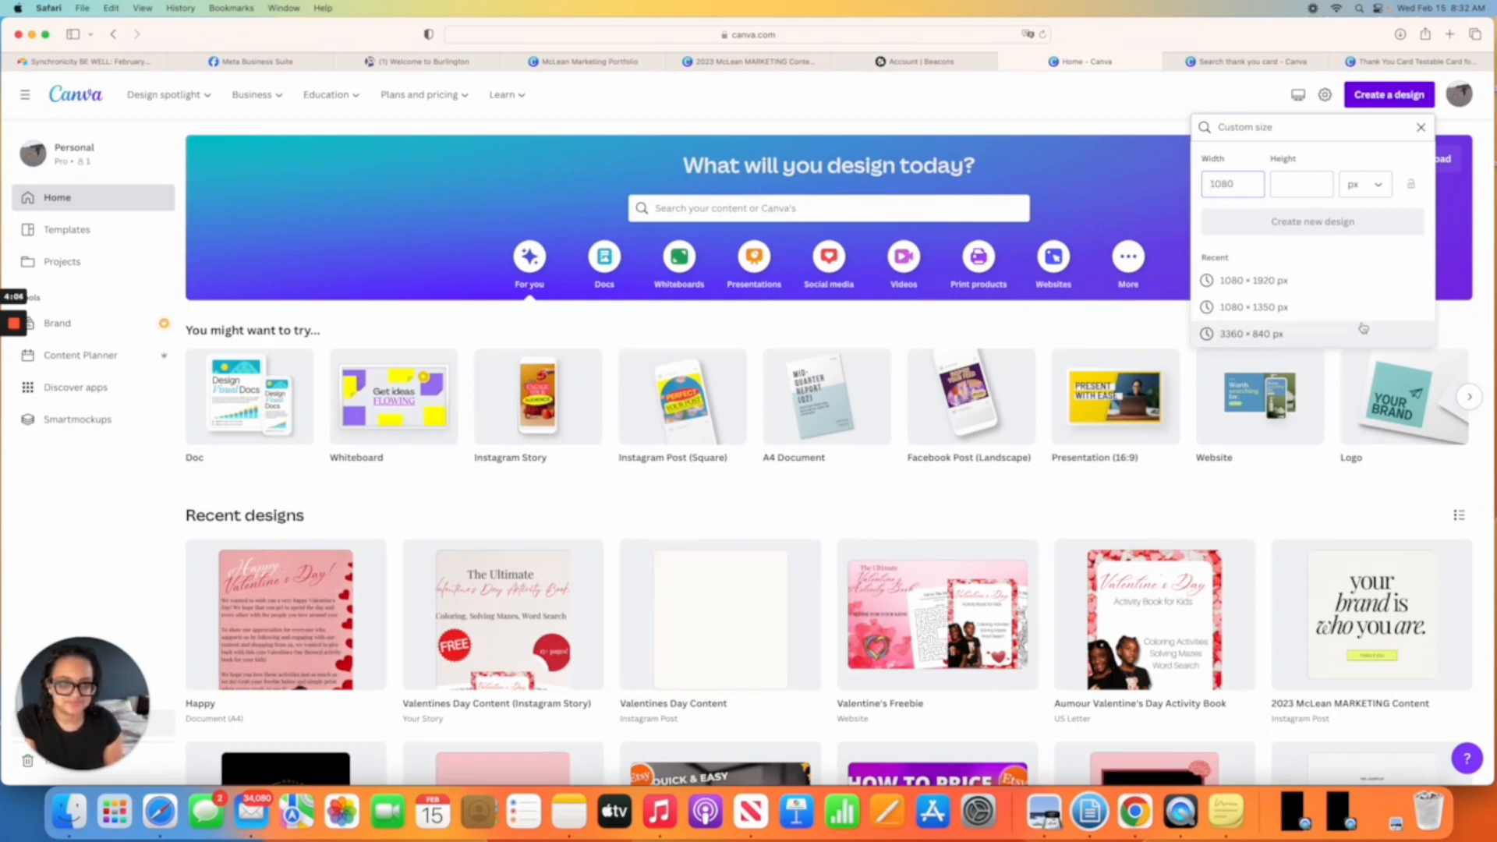
left_click(1318, 185)
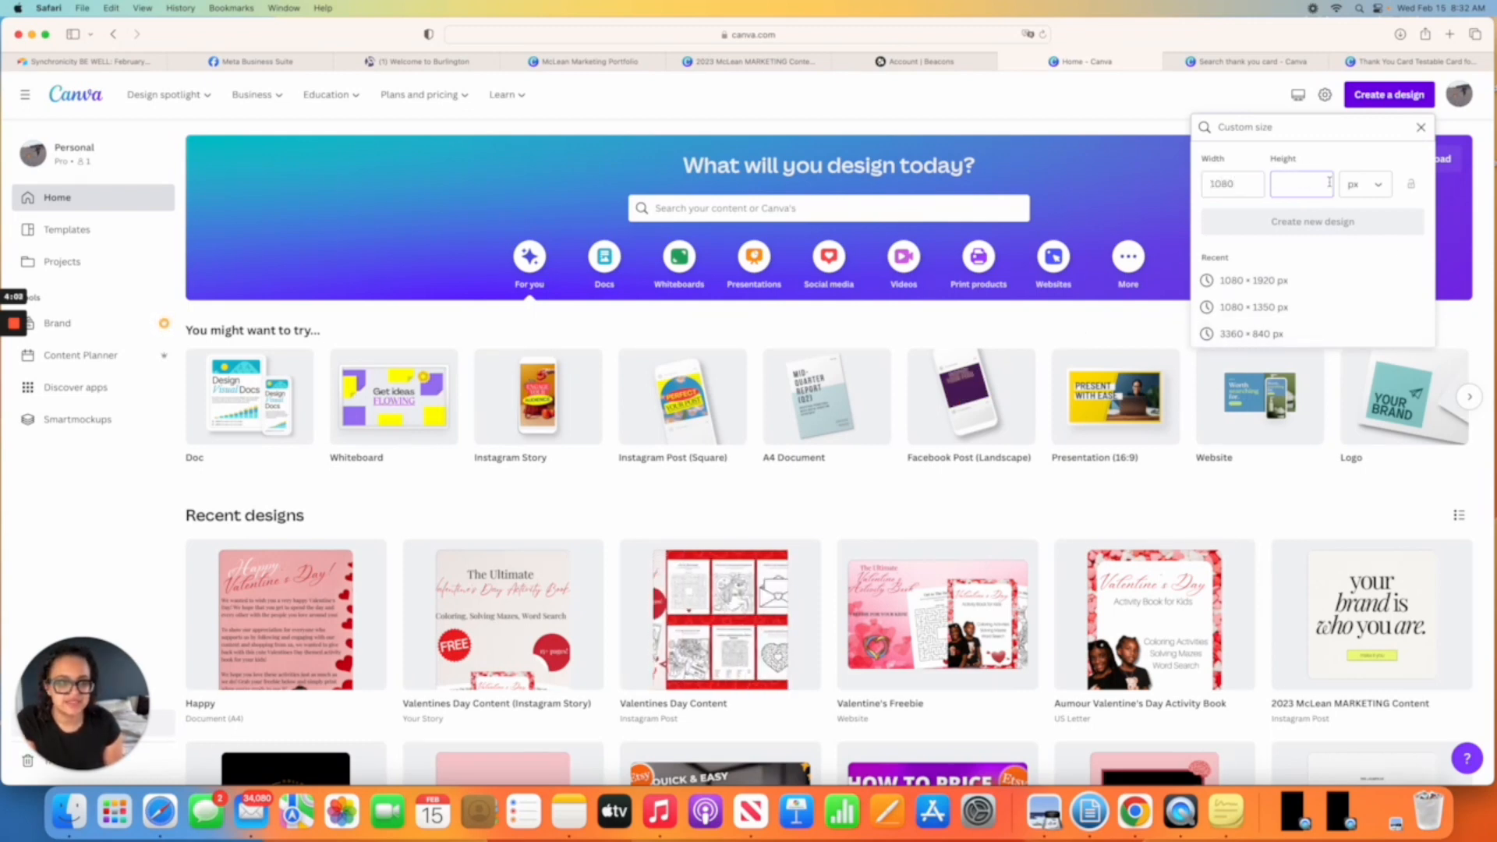
type("1920")
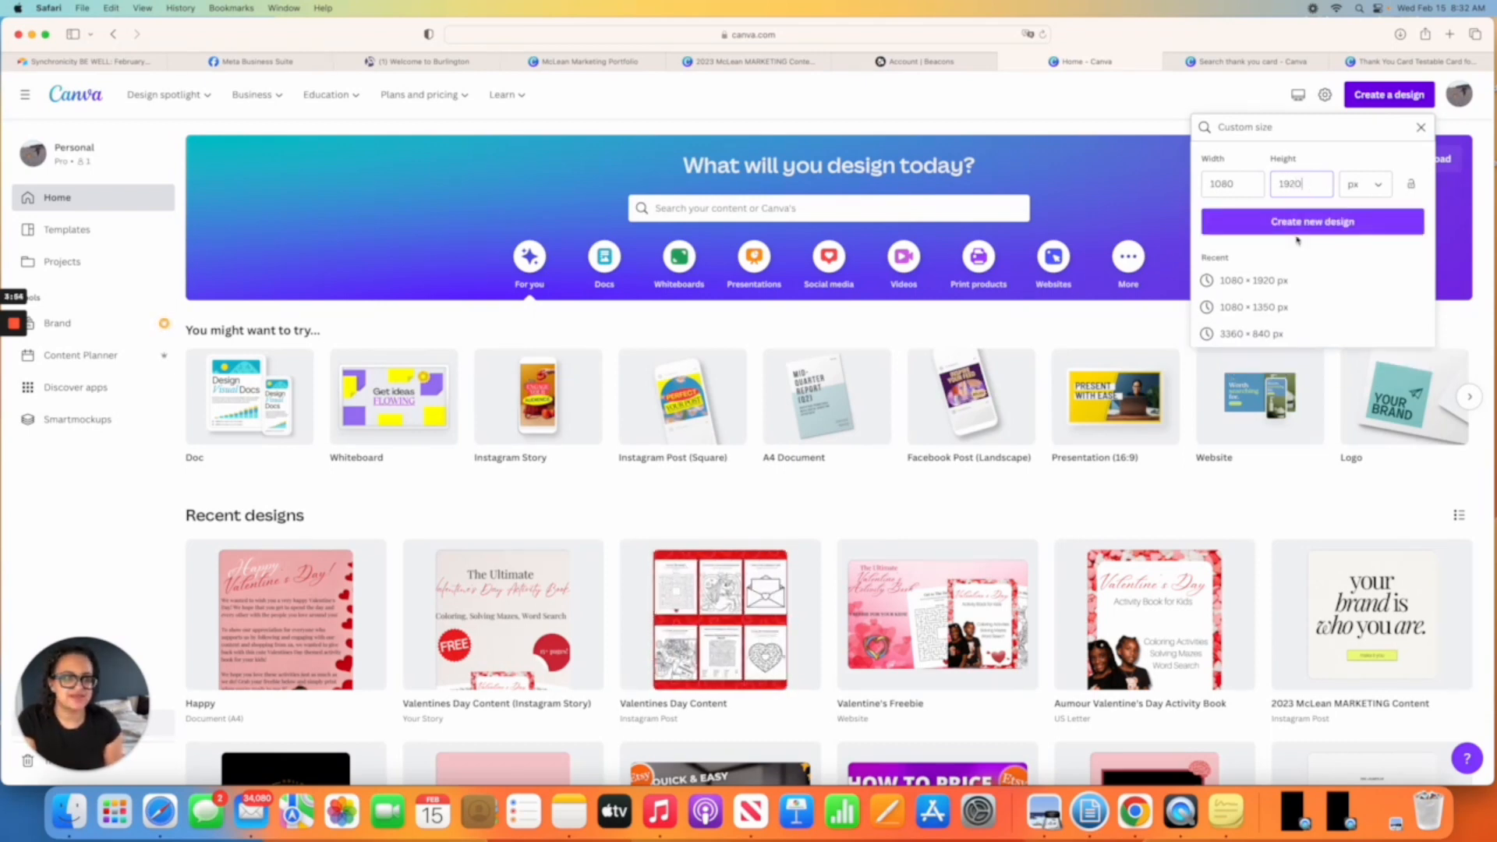
scroll(1296, 238, "down", 1)
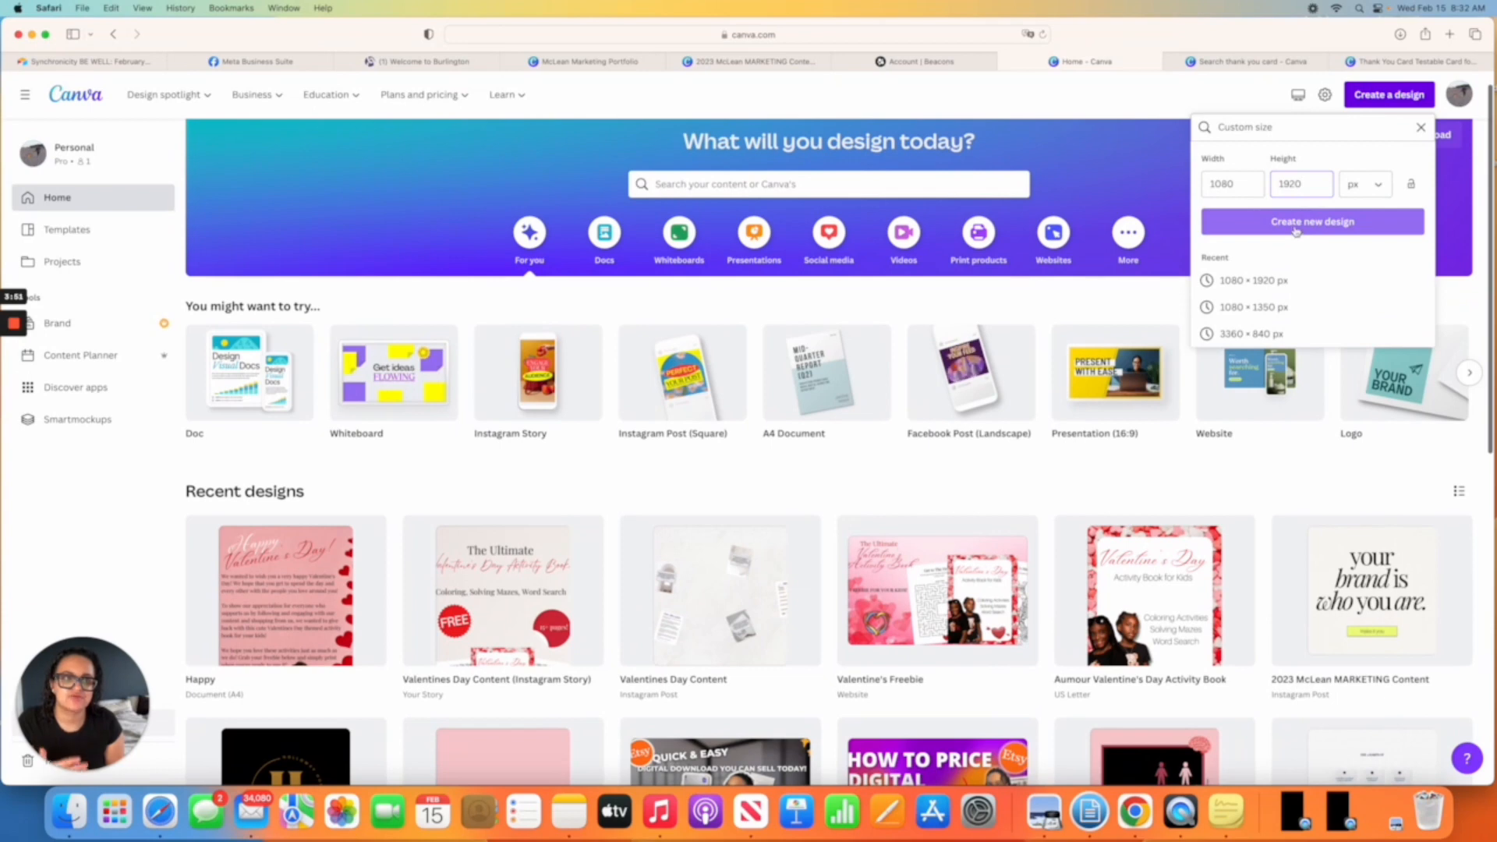
left_click(1296, 225)
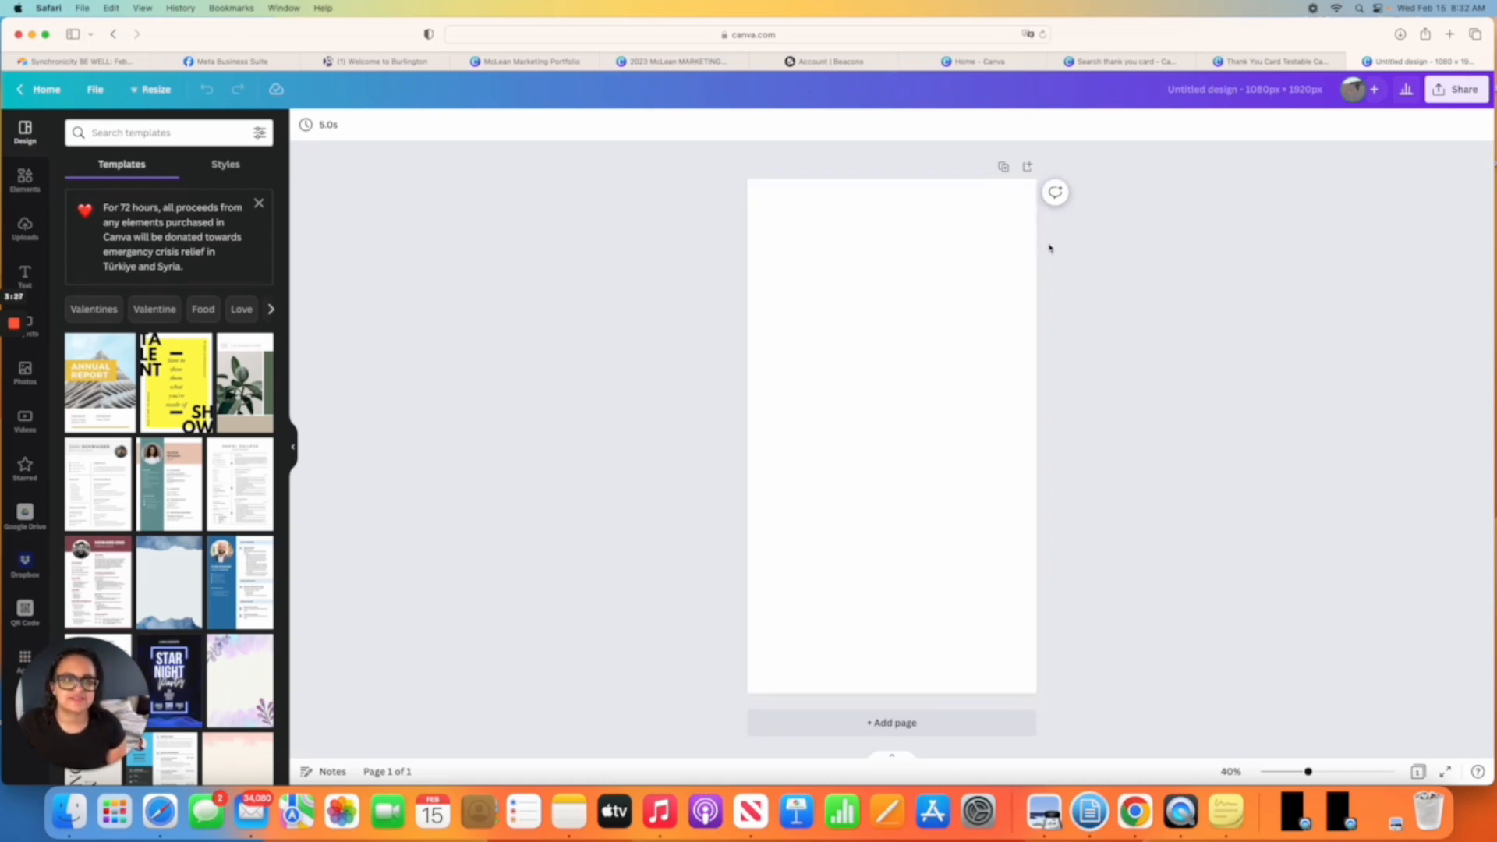
Review the finished Thank You Card Testable Card for Realtors design as a reference and return to the blank design.
left_click(1271, 61)
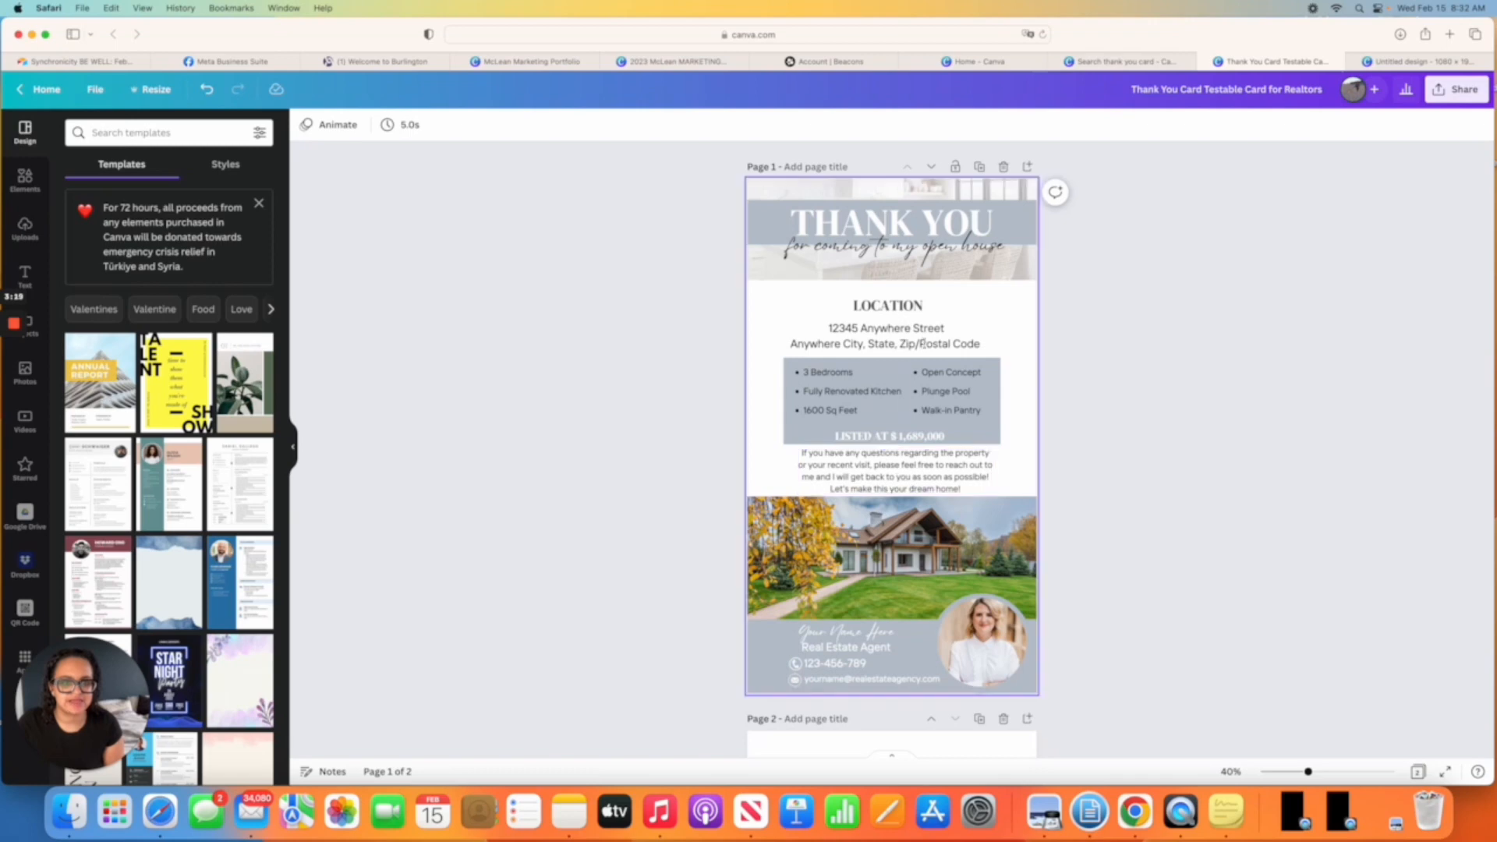
left_click(1409, 61)
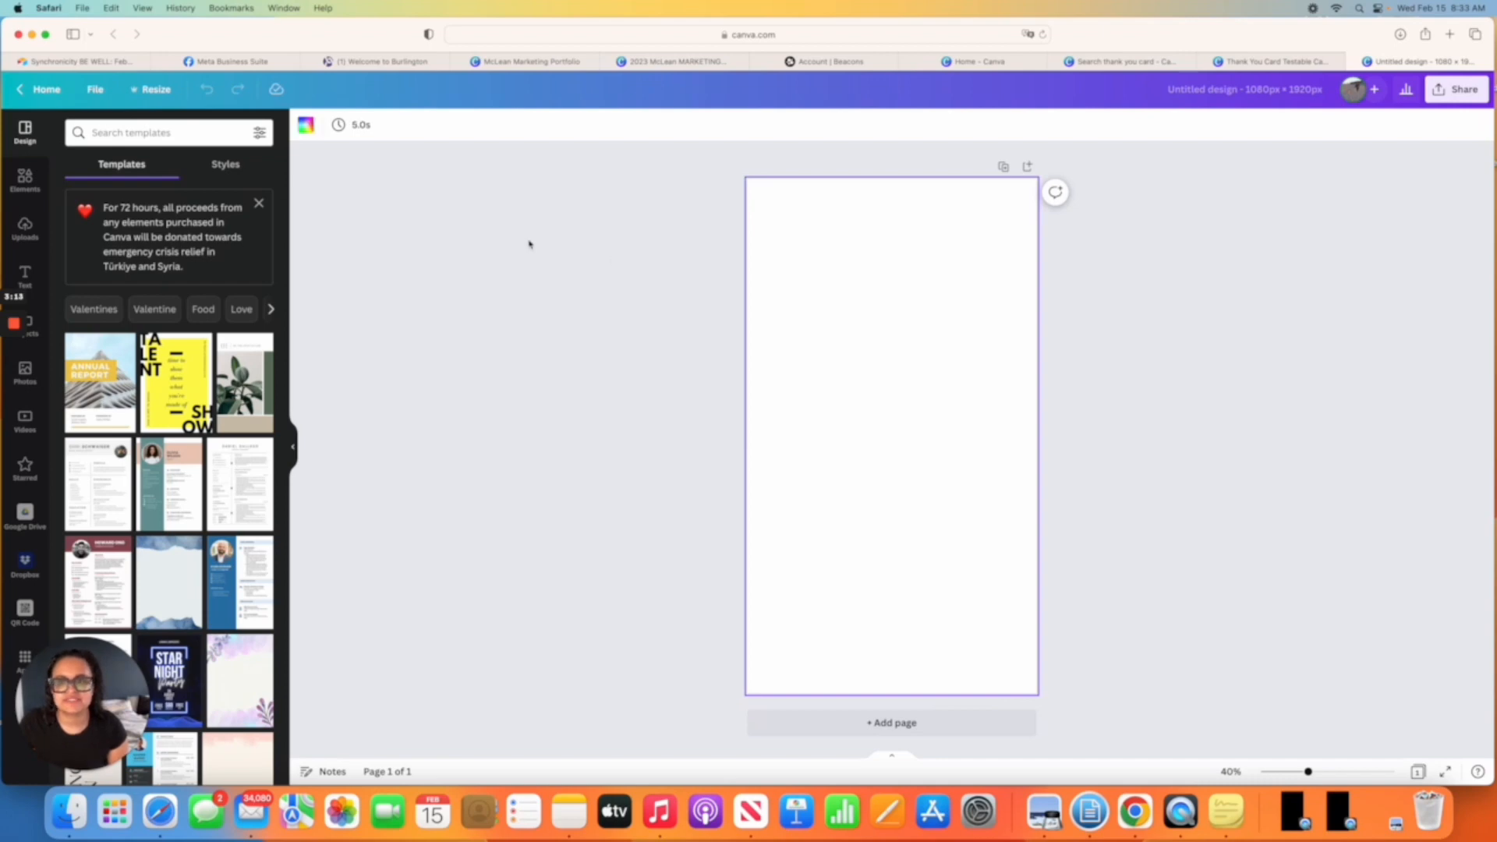
Try the off-white brand colour on the page background and set the background back to white.
left_click(306, 126)
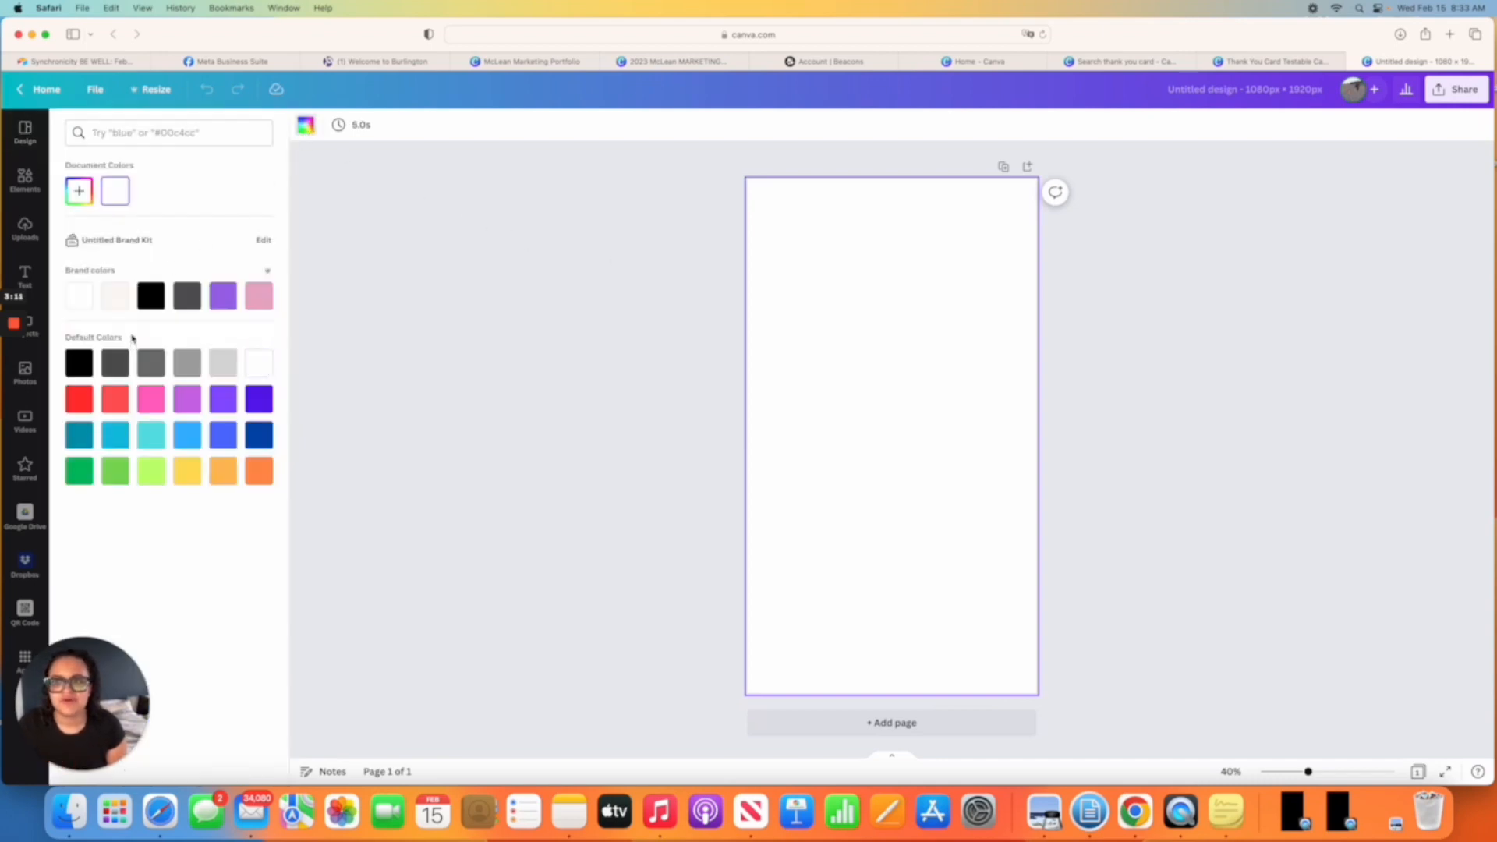
left_click(114, 295)
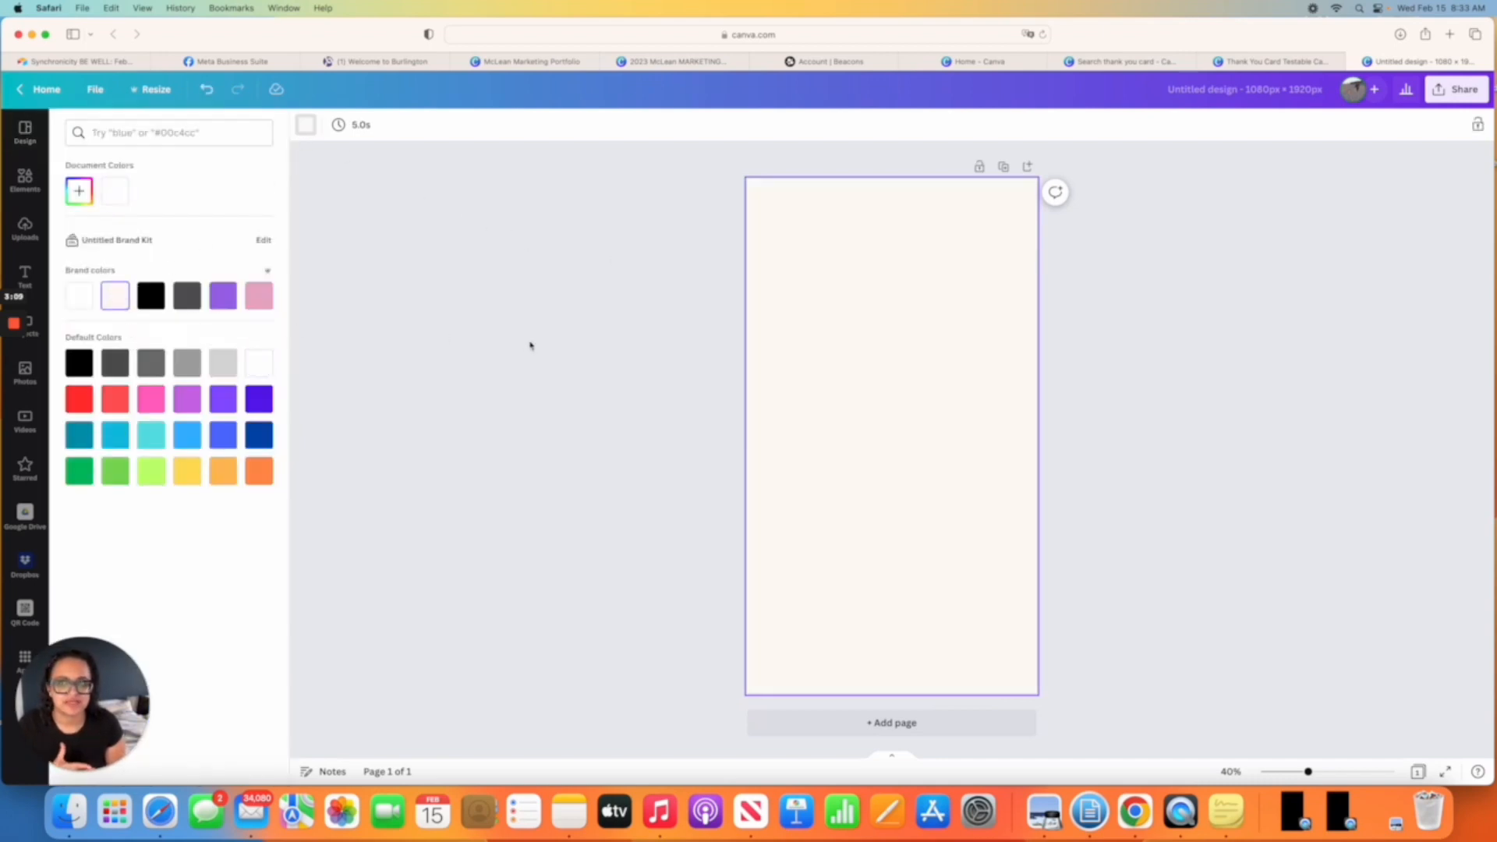
left_click(78, 296)
left_click(509, 318)
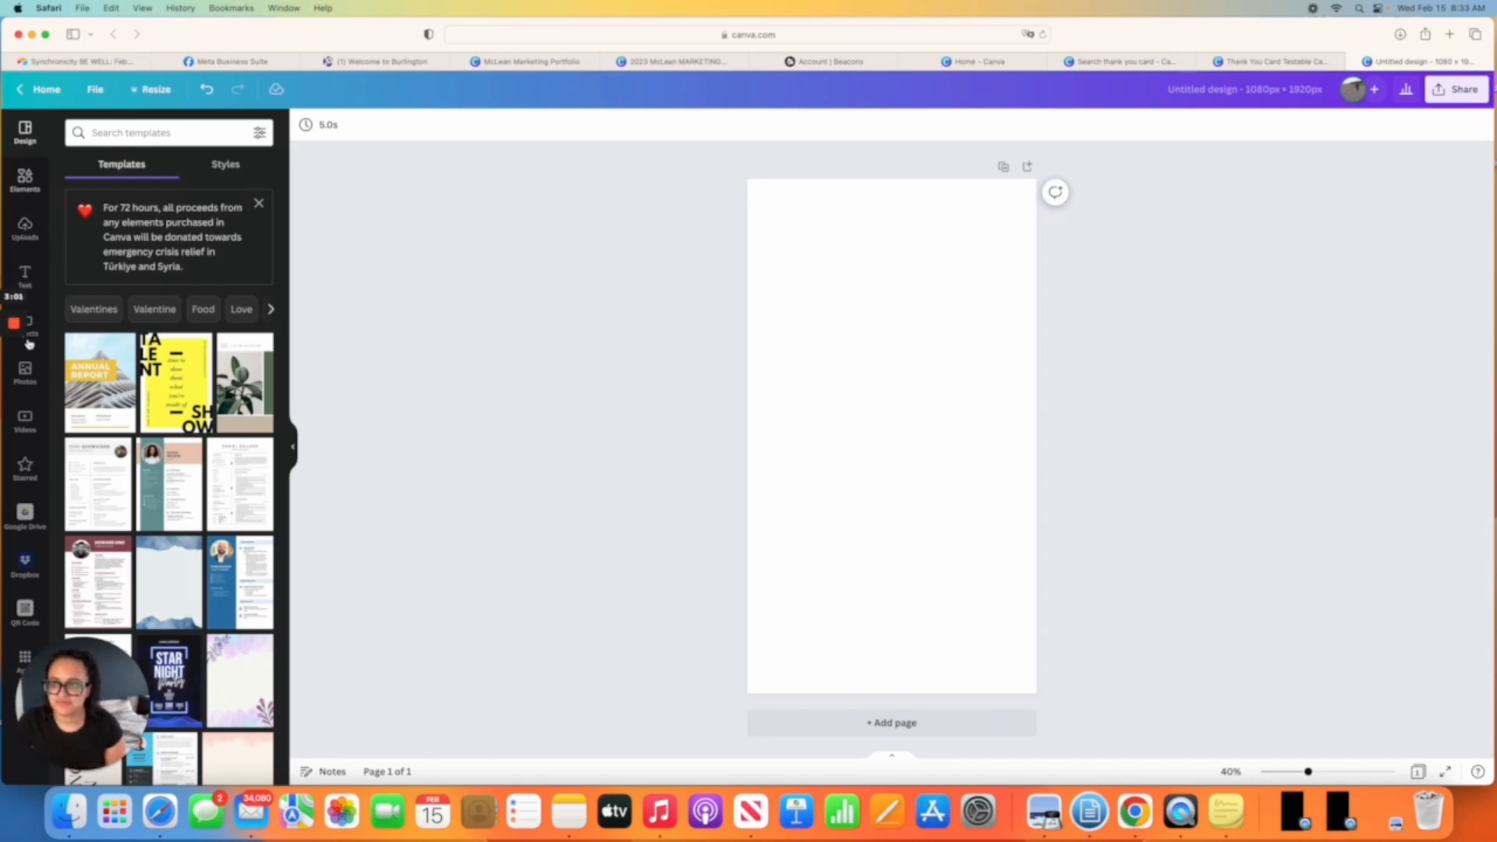
Search the photo library for "homes" and filter the results to free photos only.
left_click(28, 382)
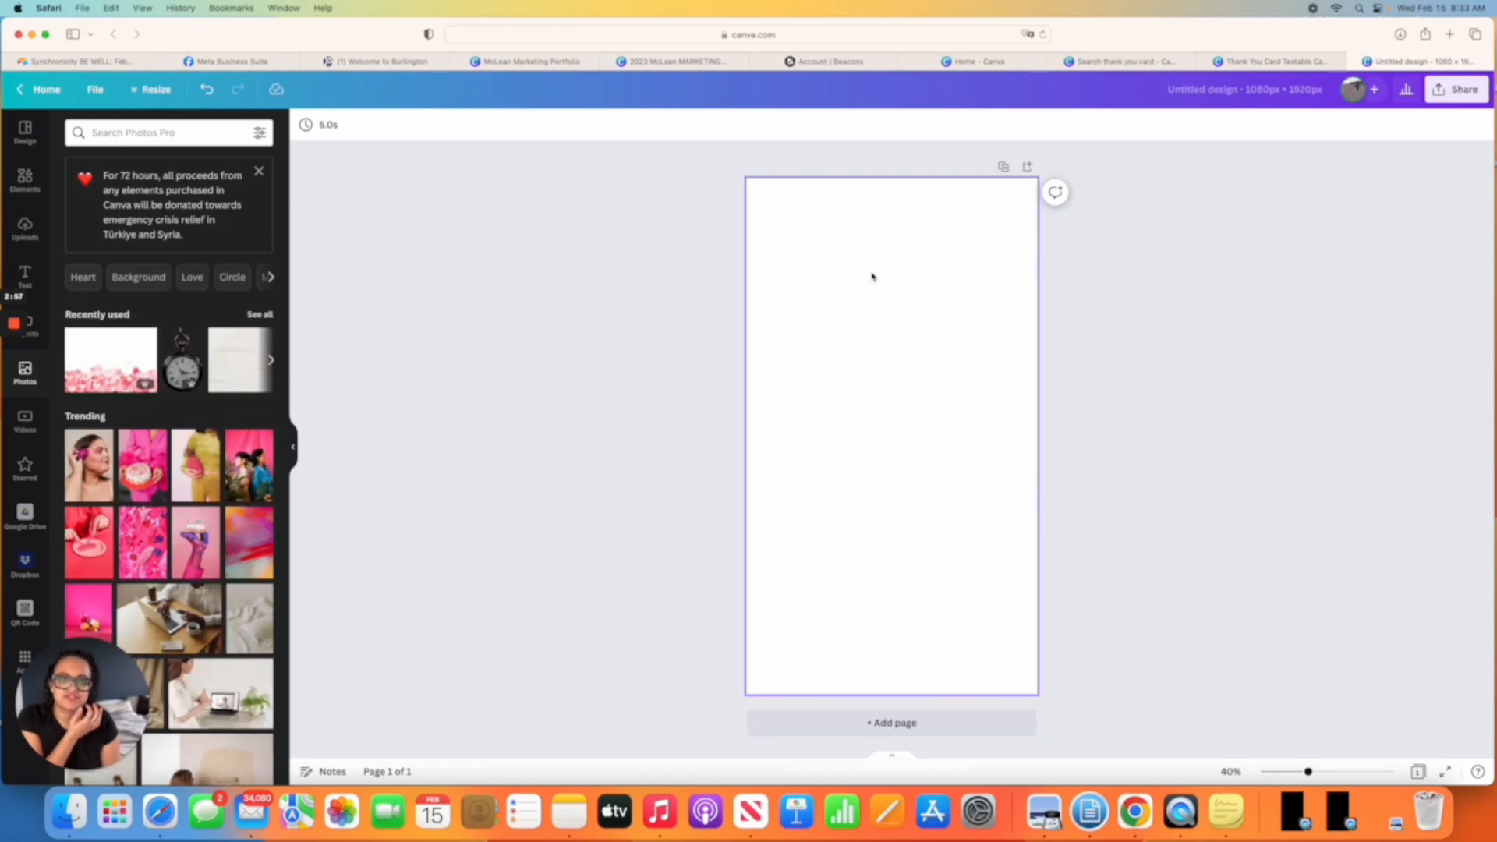
left_click(120, 132)
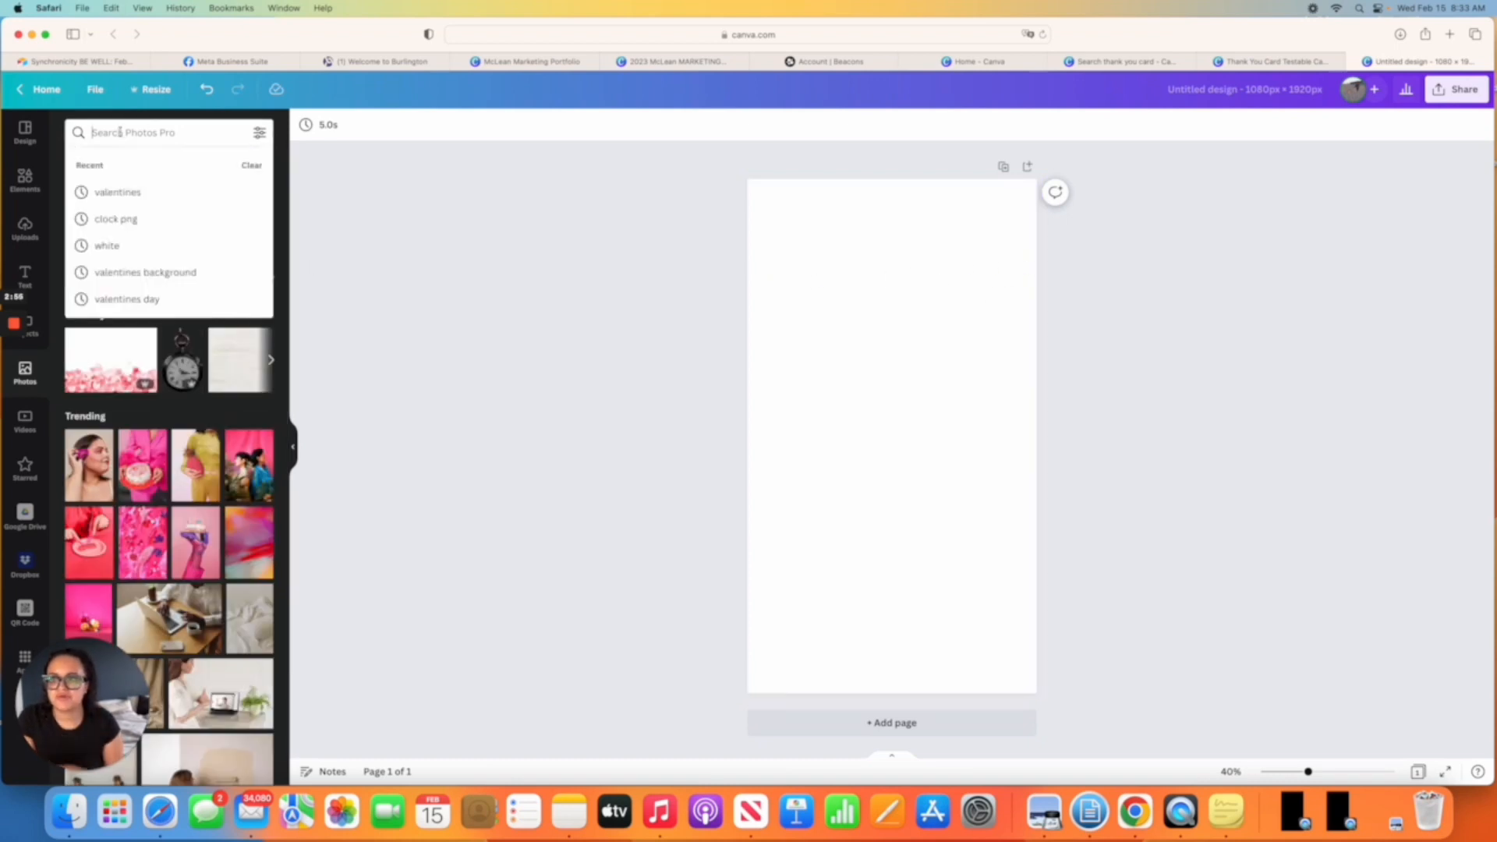
type("homes")
key("Return")
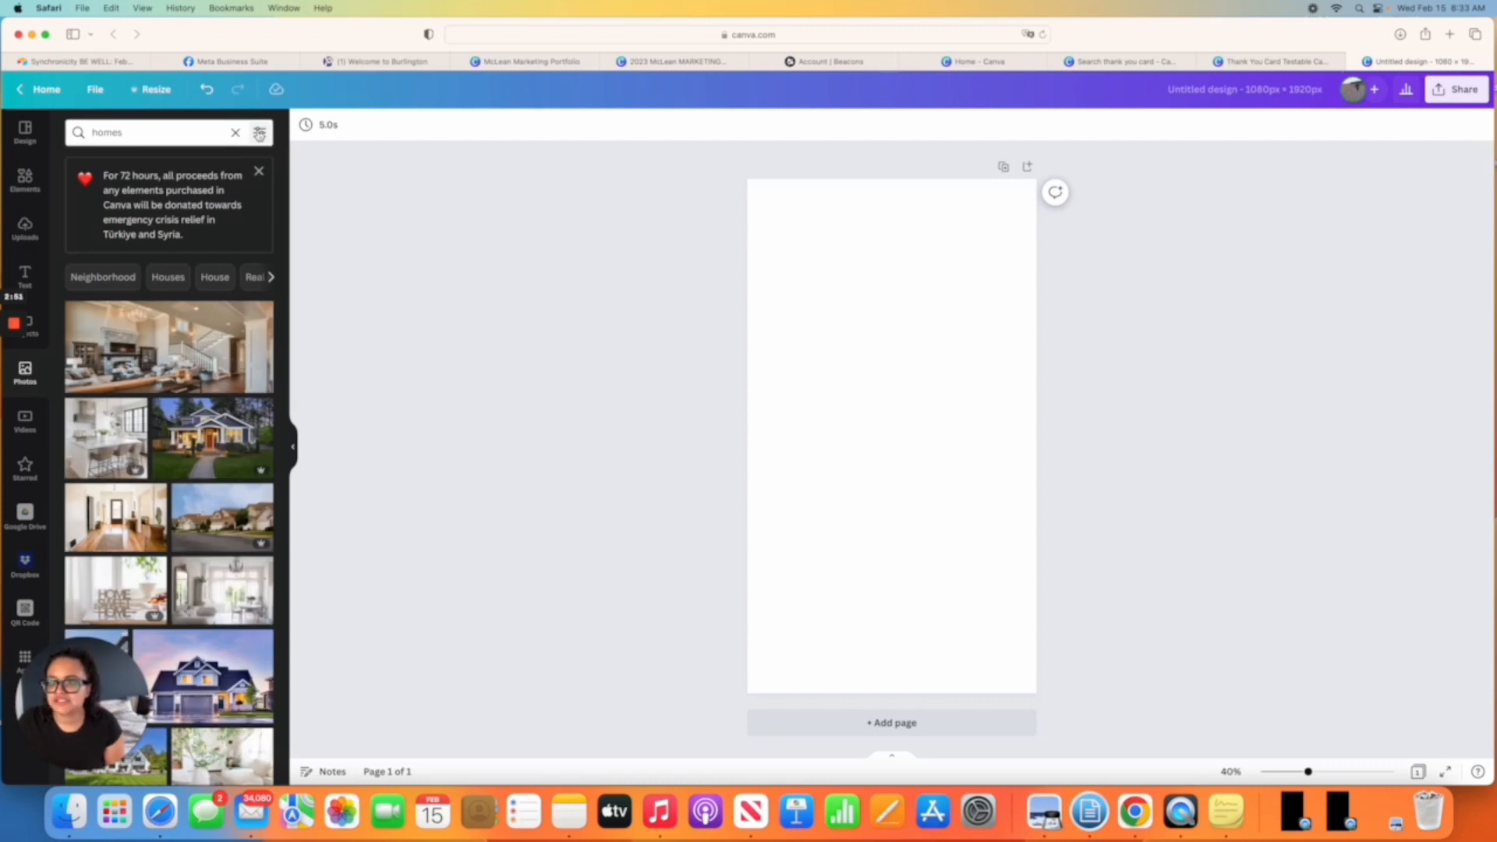
left_click(260, 134)
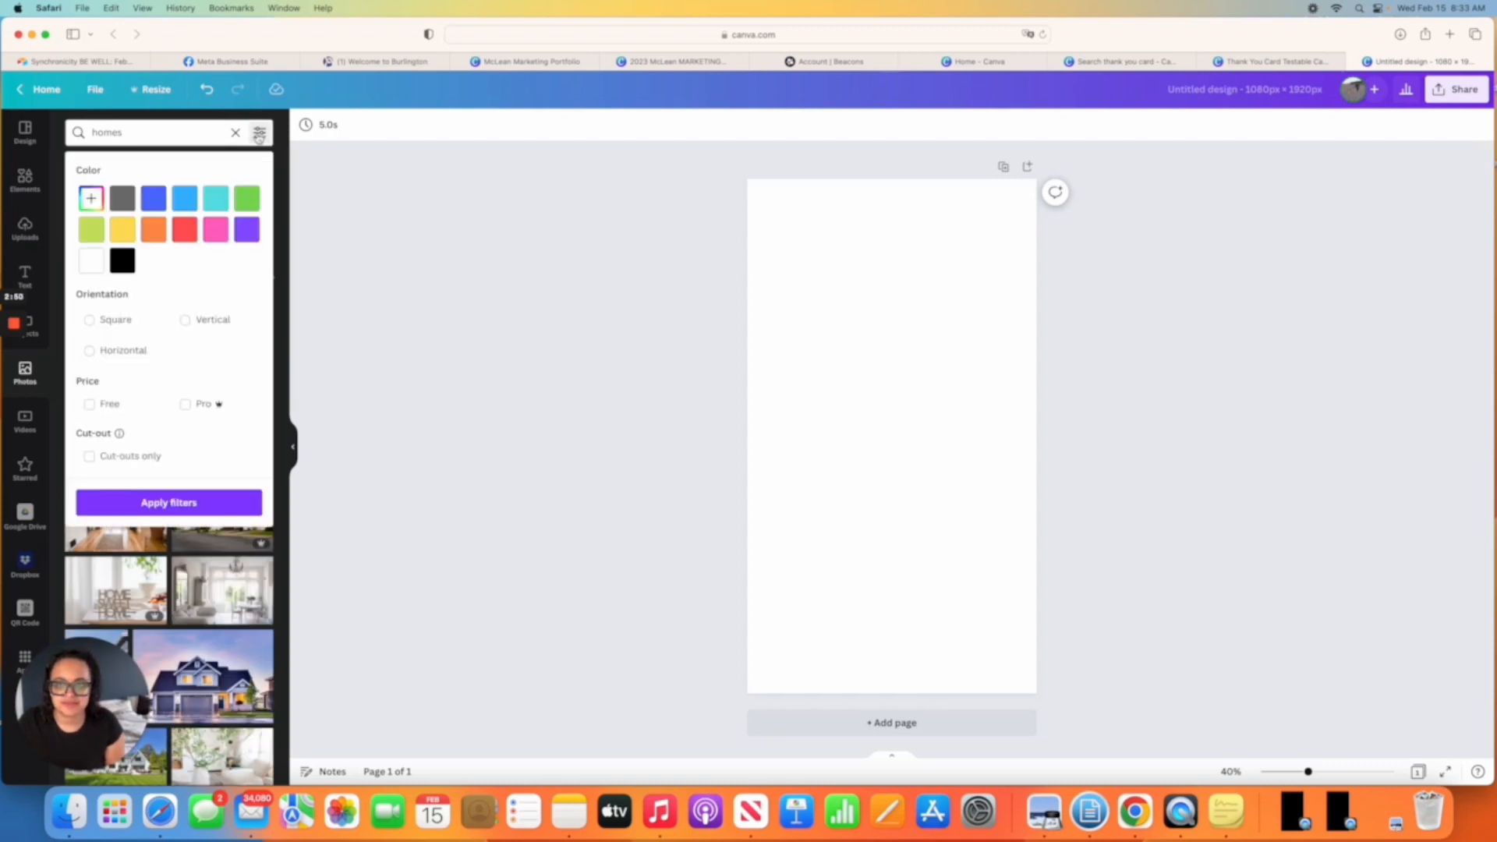
left_click(90, 406)
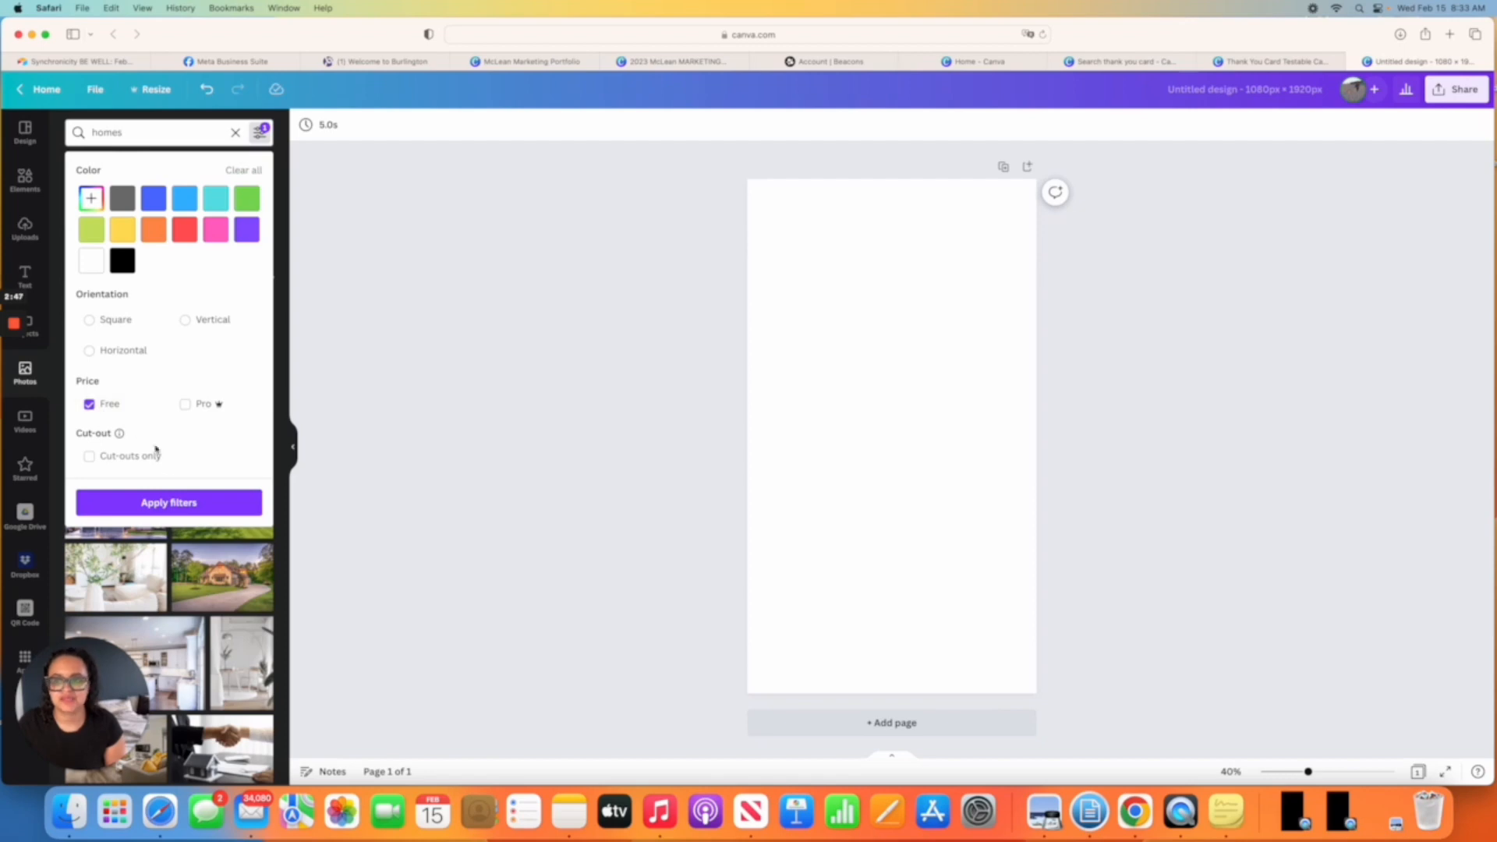
left_click(172, 504)
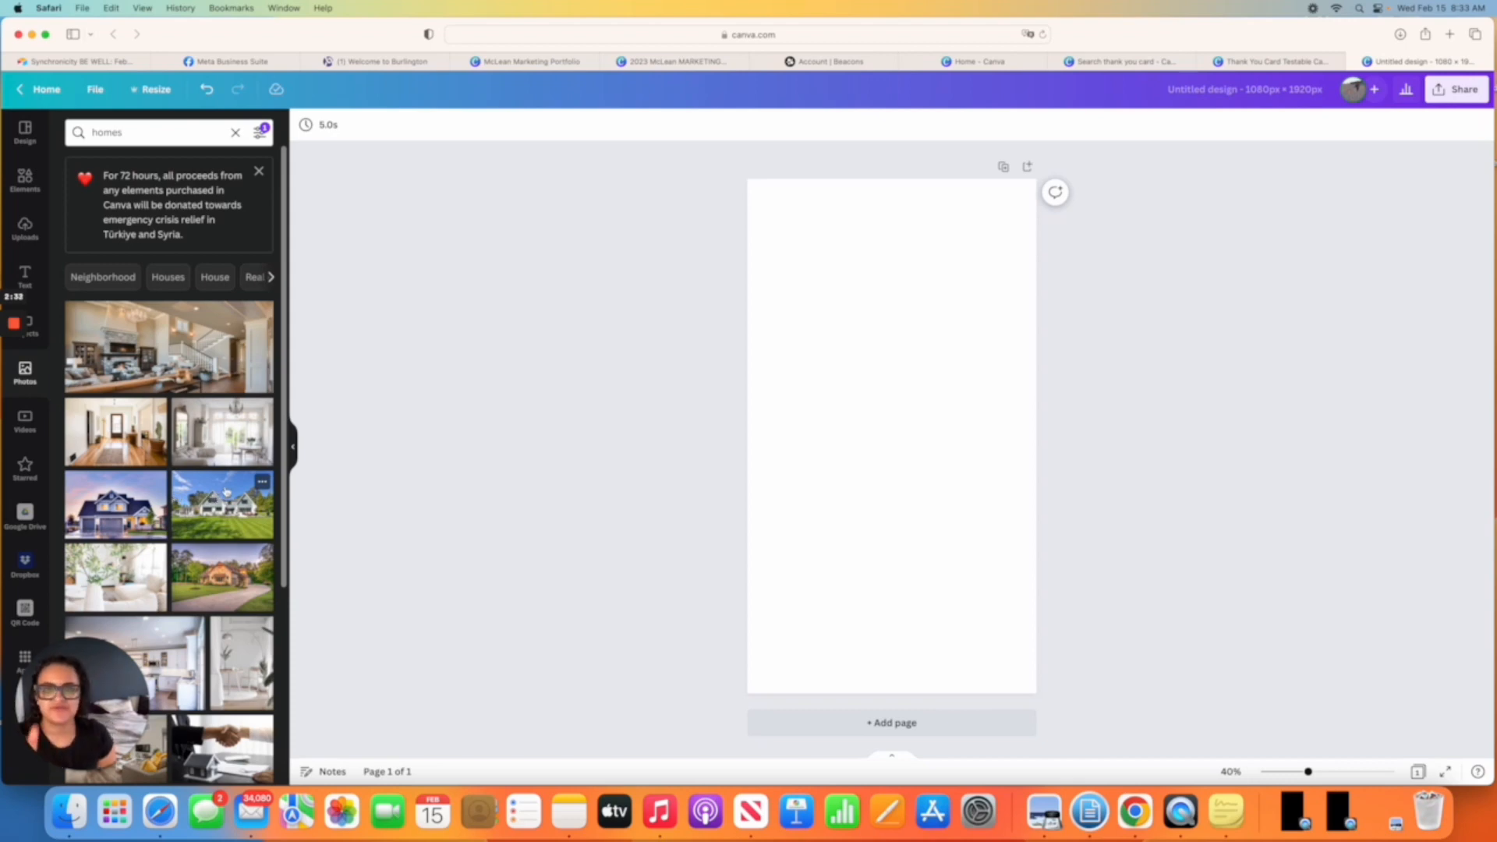
Add the living room photo with the olive branch vase and fit it across the page's full width as a cropped header.
scroll(224, 492, "down", 1)
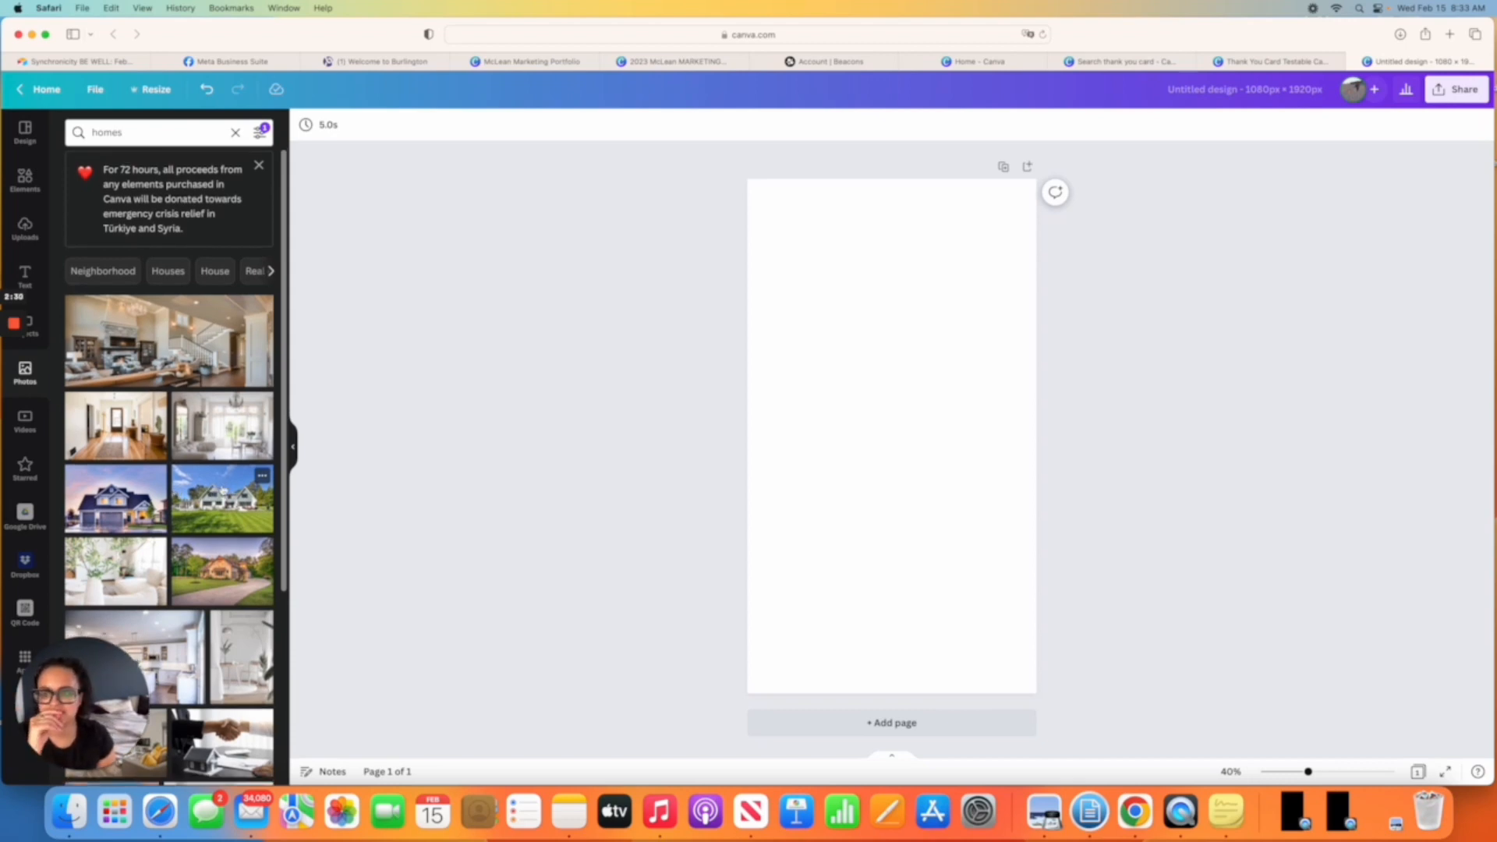
scroll(250, 503, "up", 1)
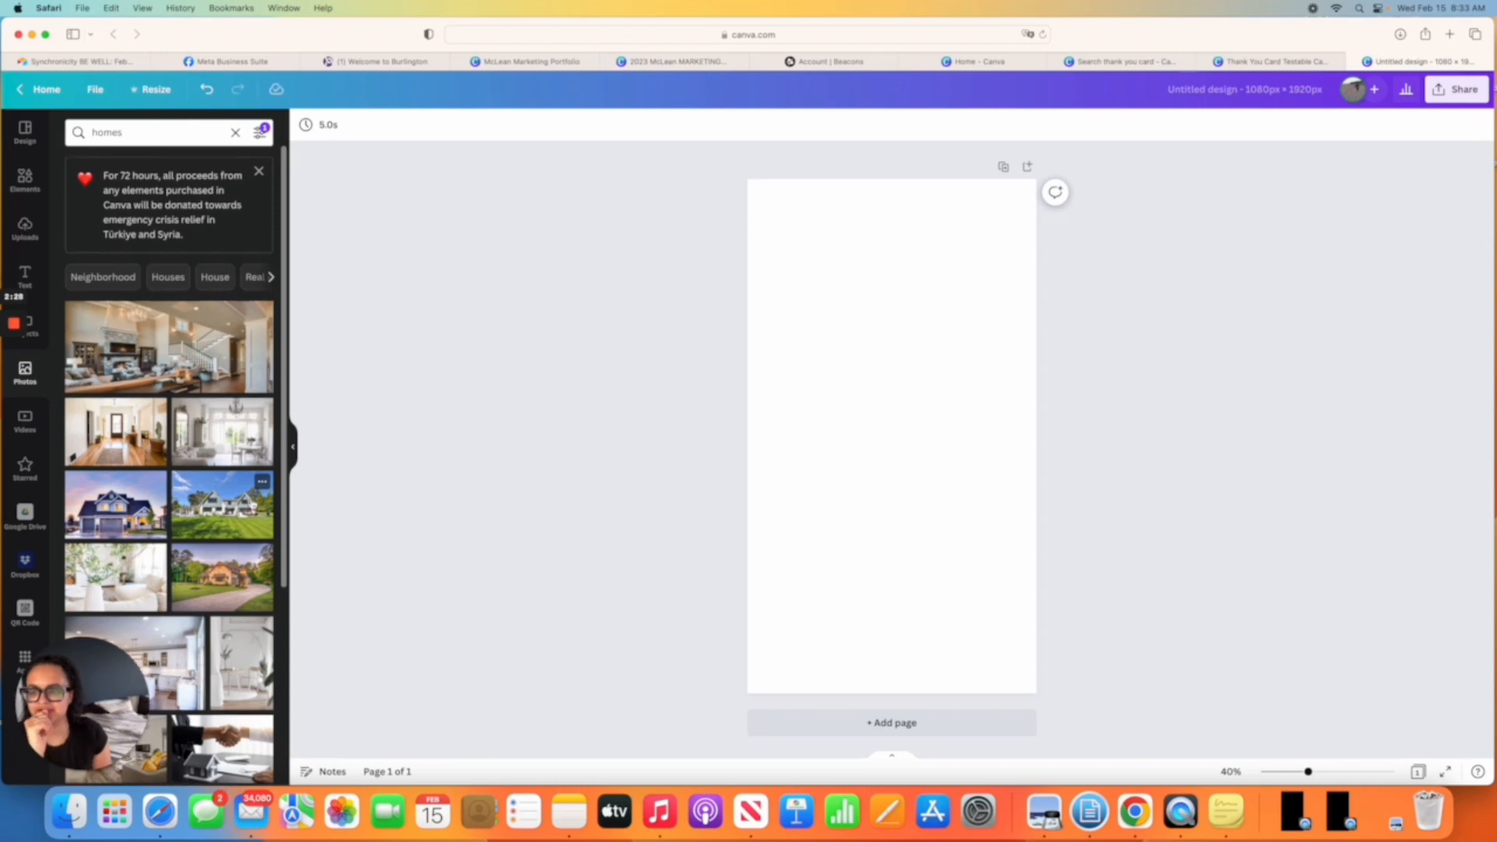
left_click(125, 580)
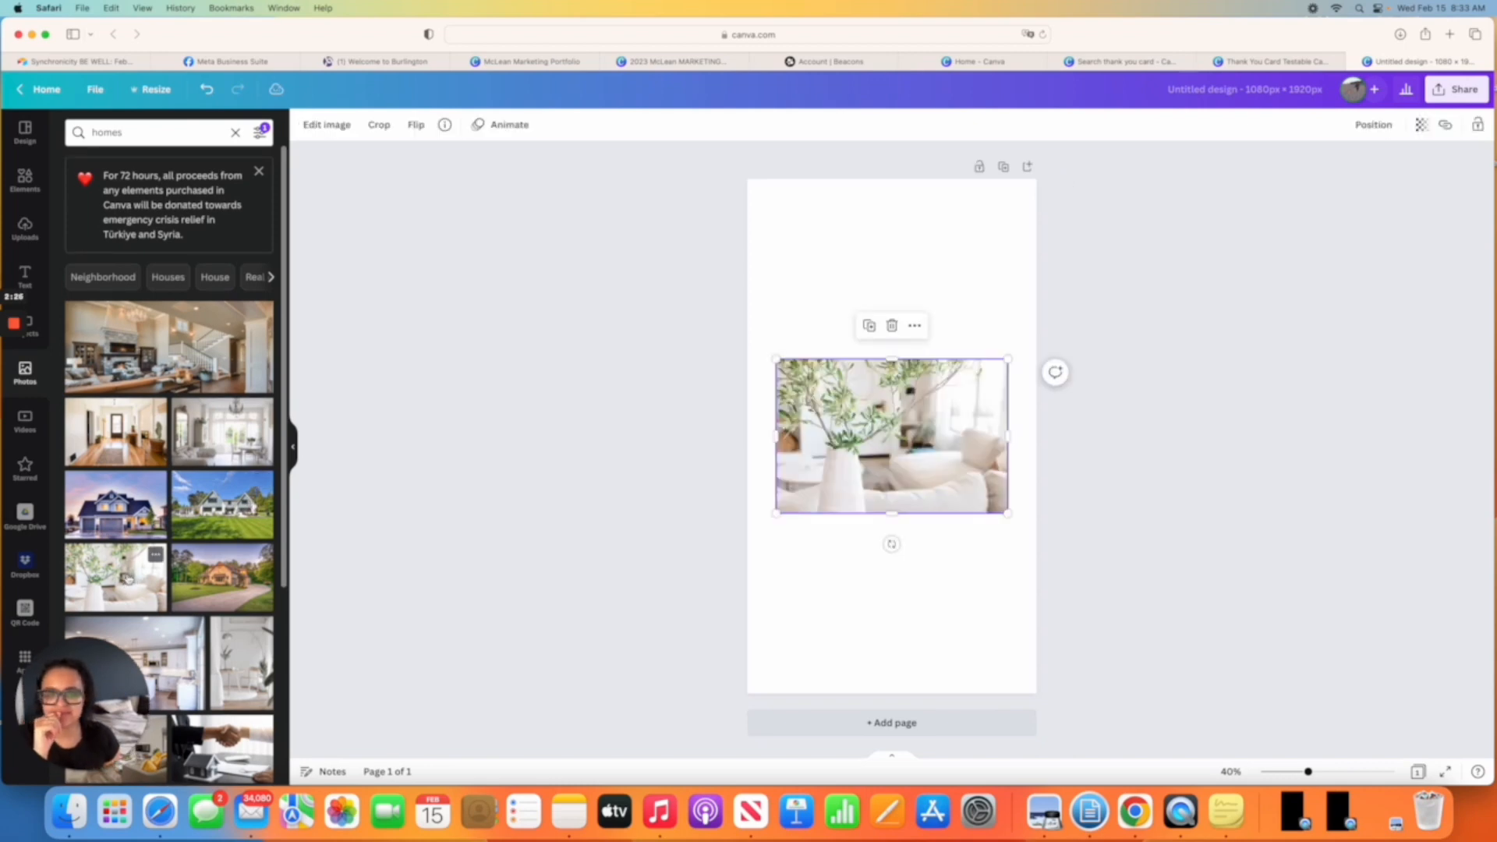
left_click_drag(884, 461, 855, 274)
left_click_drag(980, 260, 1044, 258)
left_click_drag(885, 338, 894, 308)
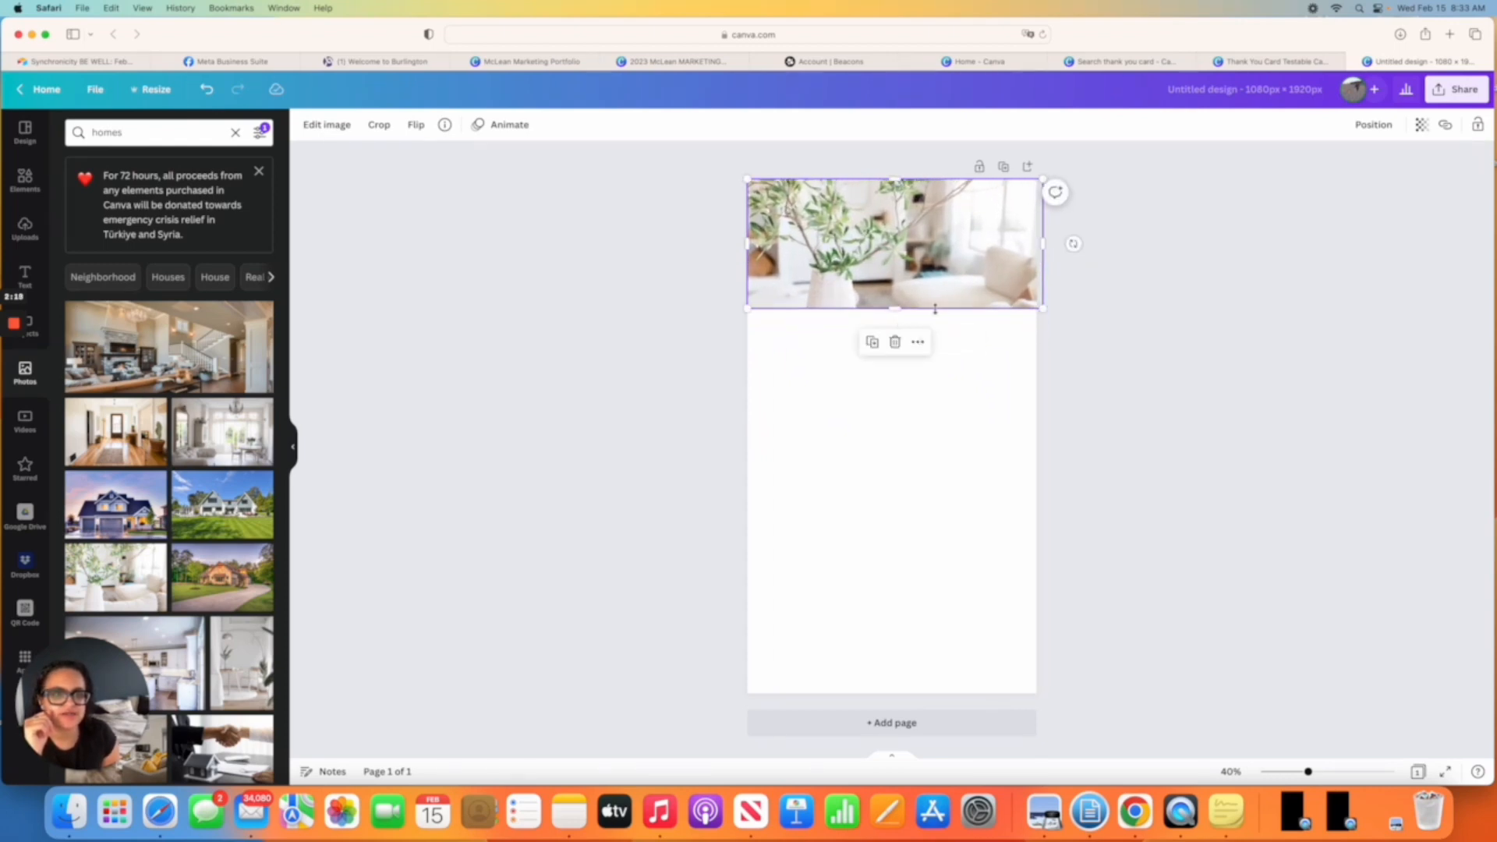
Set the header photo's transparency to 38 and deselect it.
left_click(1421, 125)
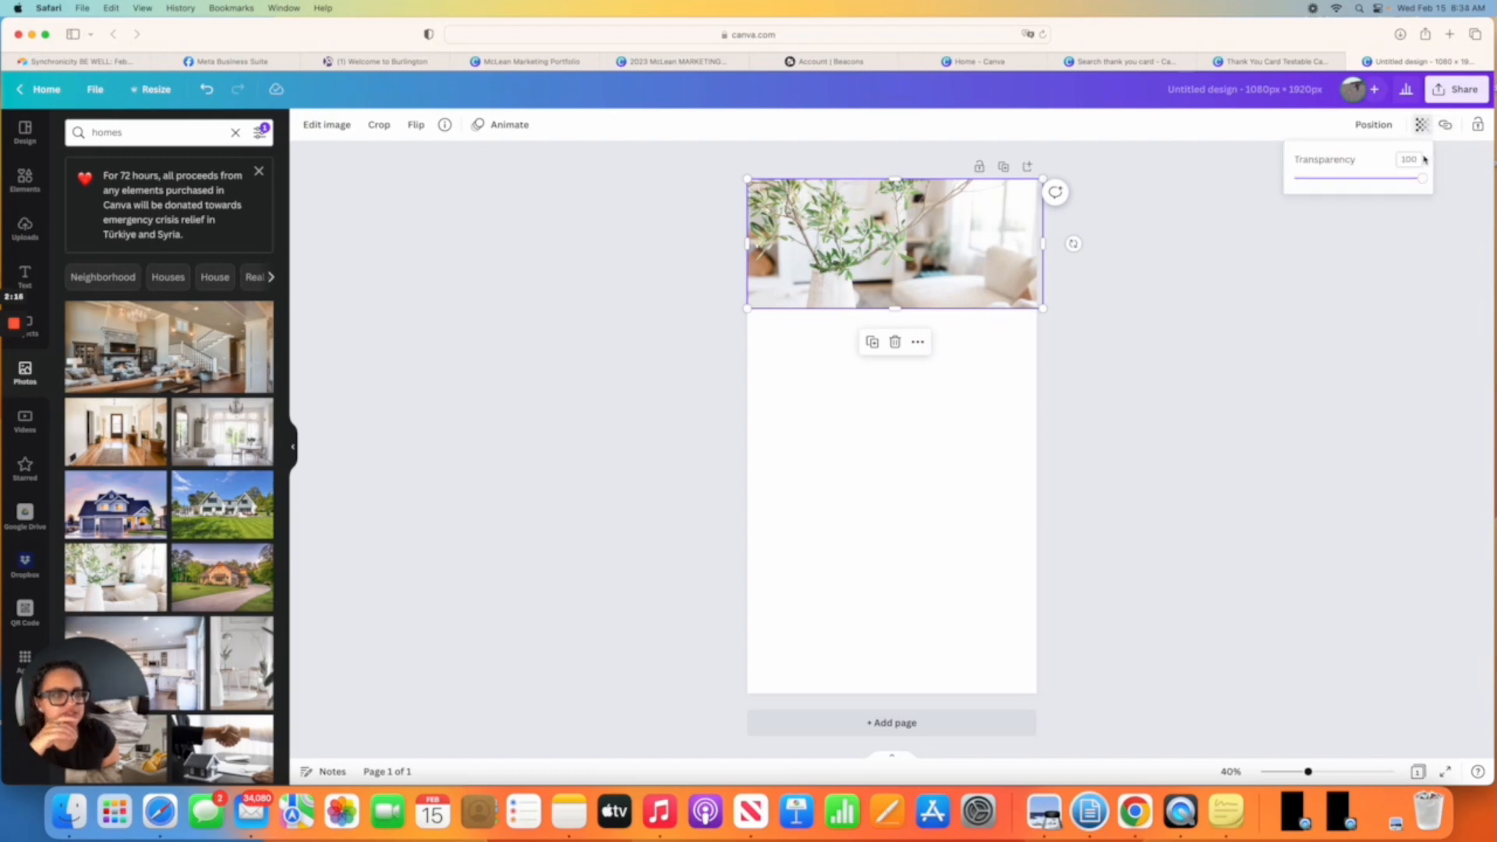
left_click_drag(1422, 180, 1346, 180)
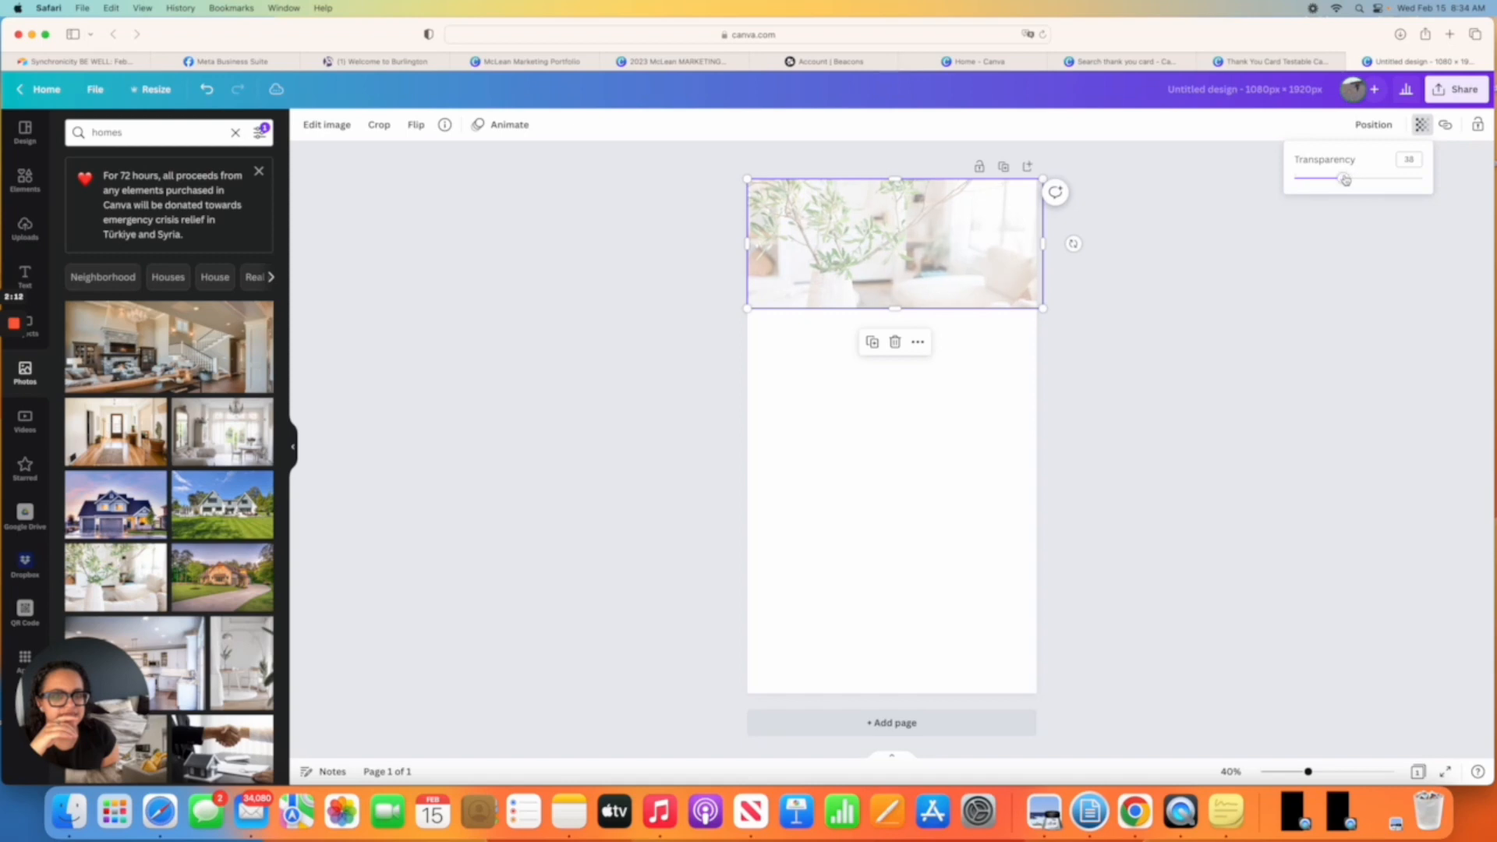
left_click(1235, 311)
left_click(1233, 310)
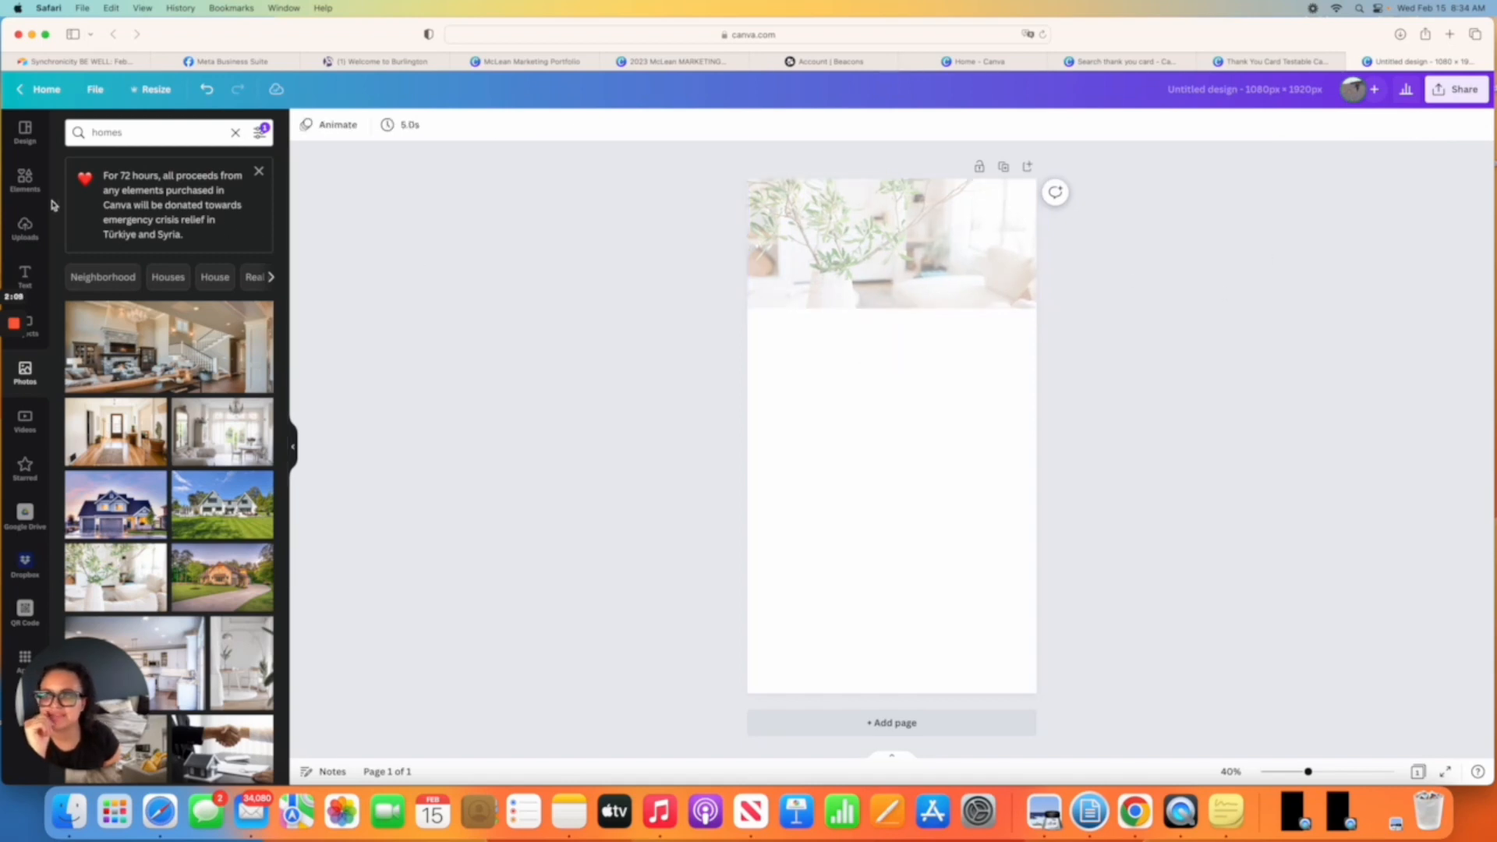
Add a square shape and stretch it into a thin full-width band across the middle of the header photo.
left_click(24, 179)
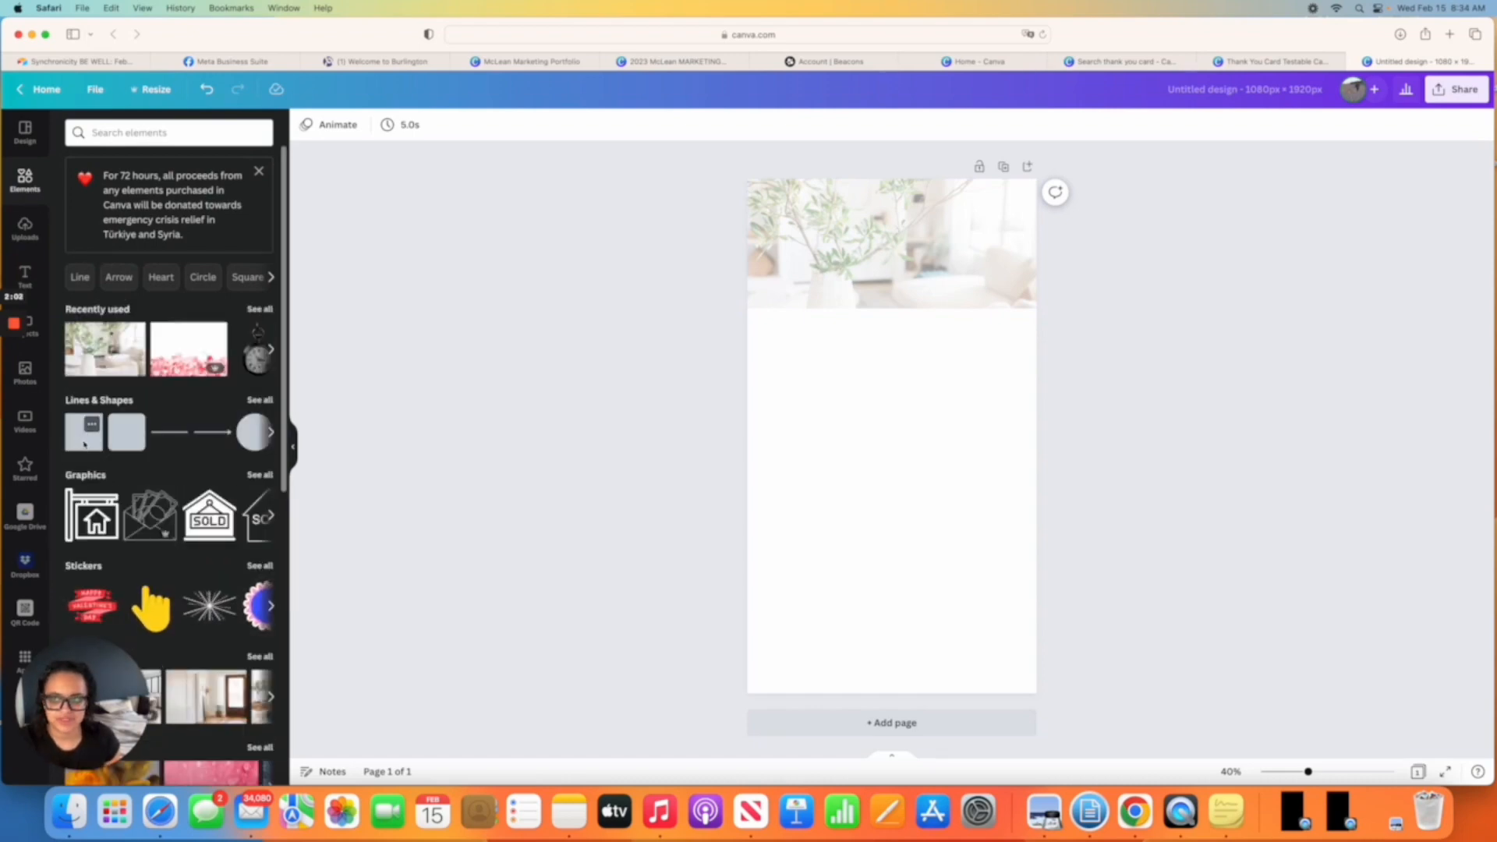
left_click(84, 433)
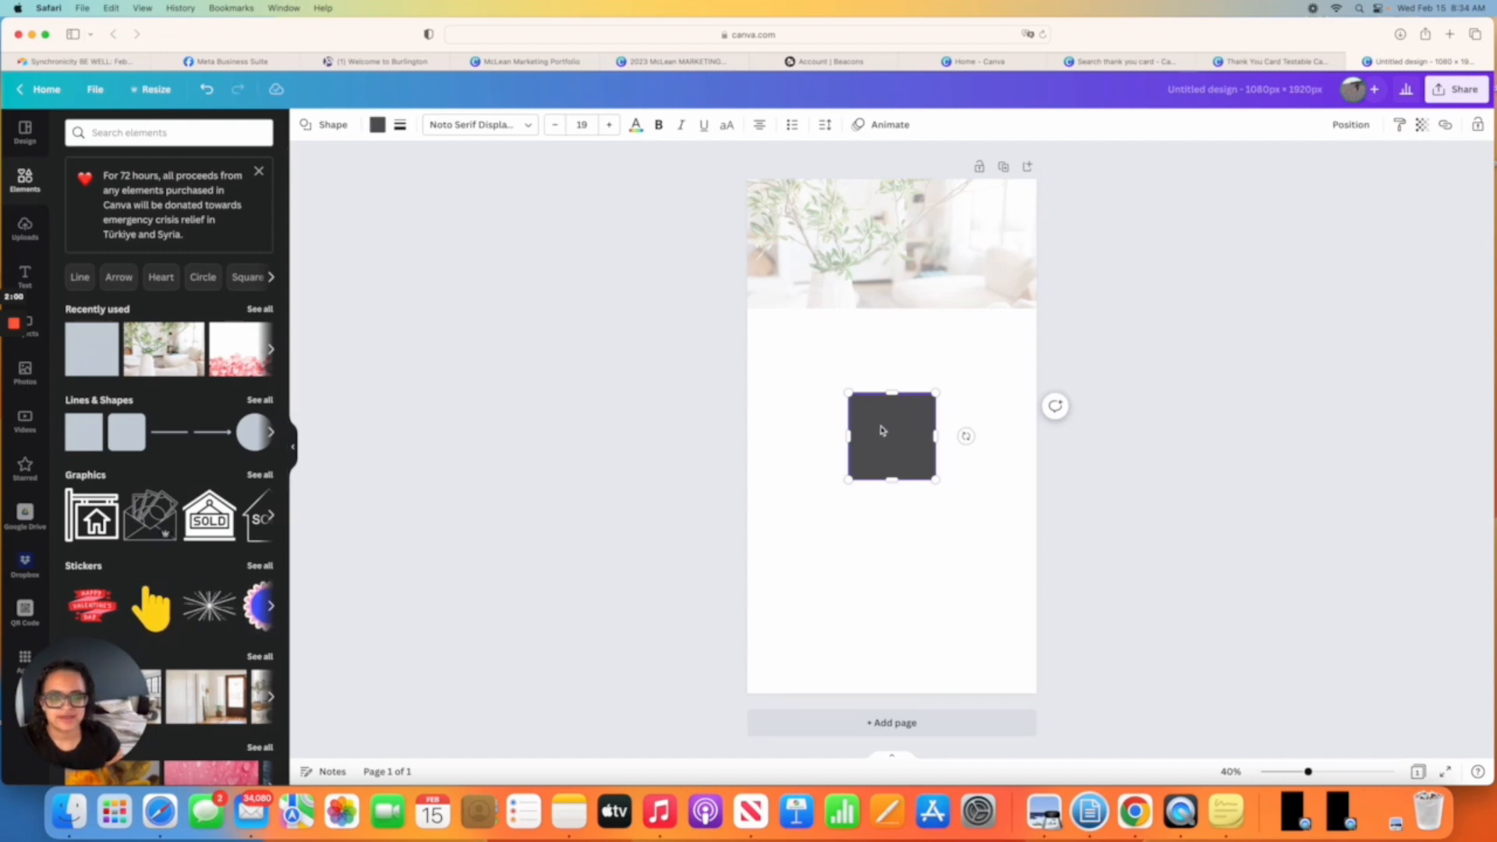
left_click_drag(881, 430, 786, 222)
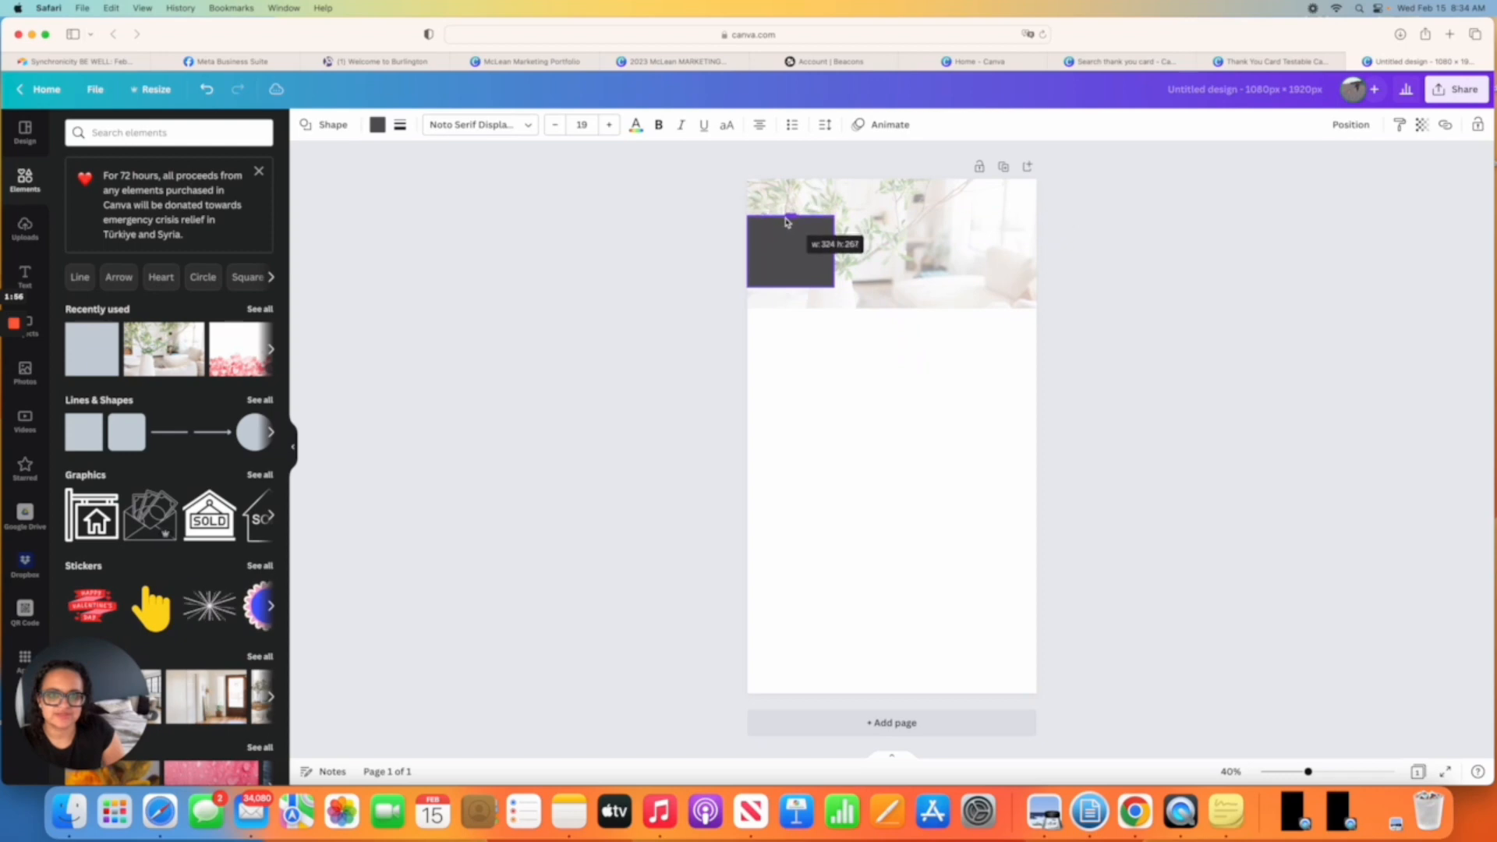
left_click_drag(790, 287, 953, 250)
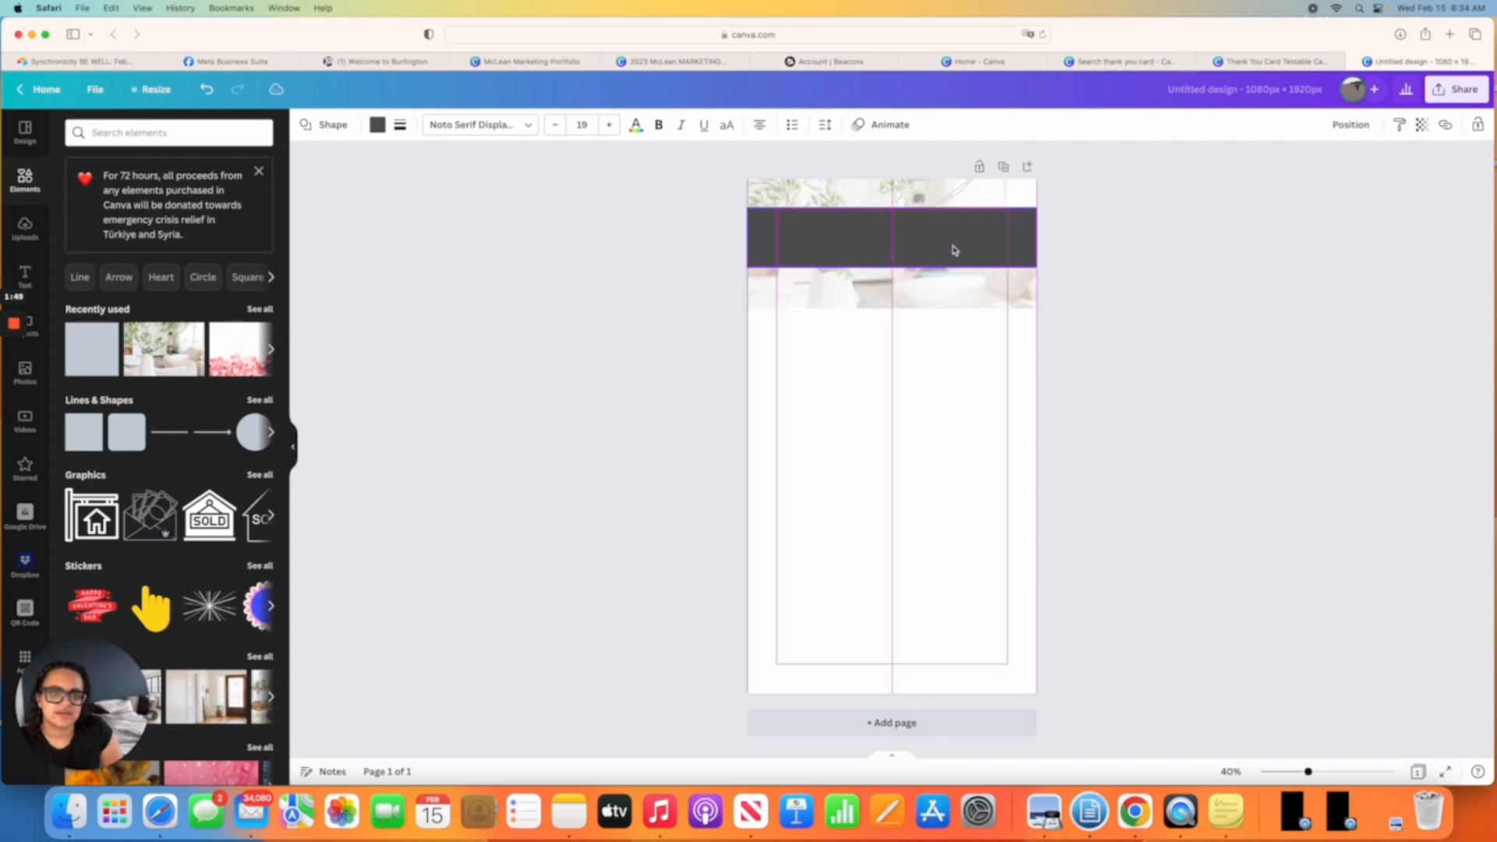
left_click(681, 311)
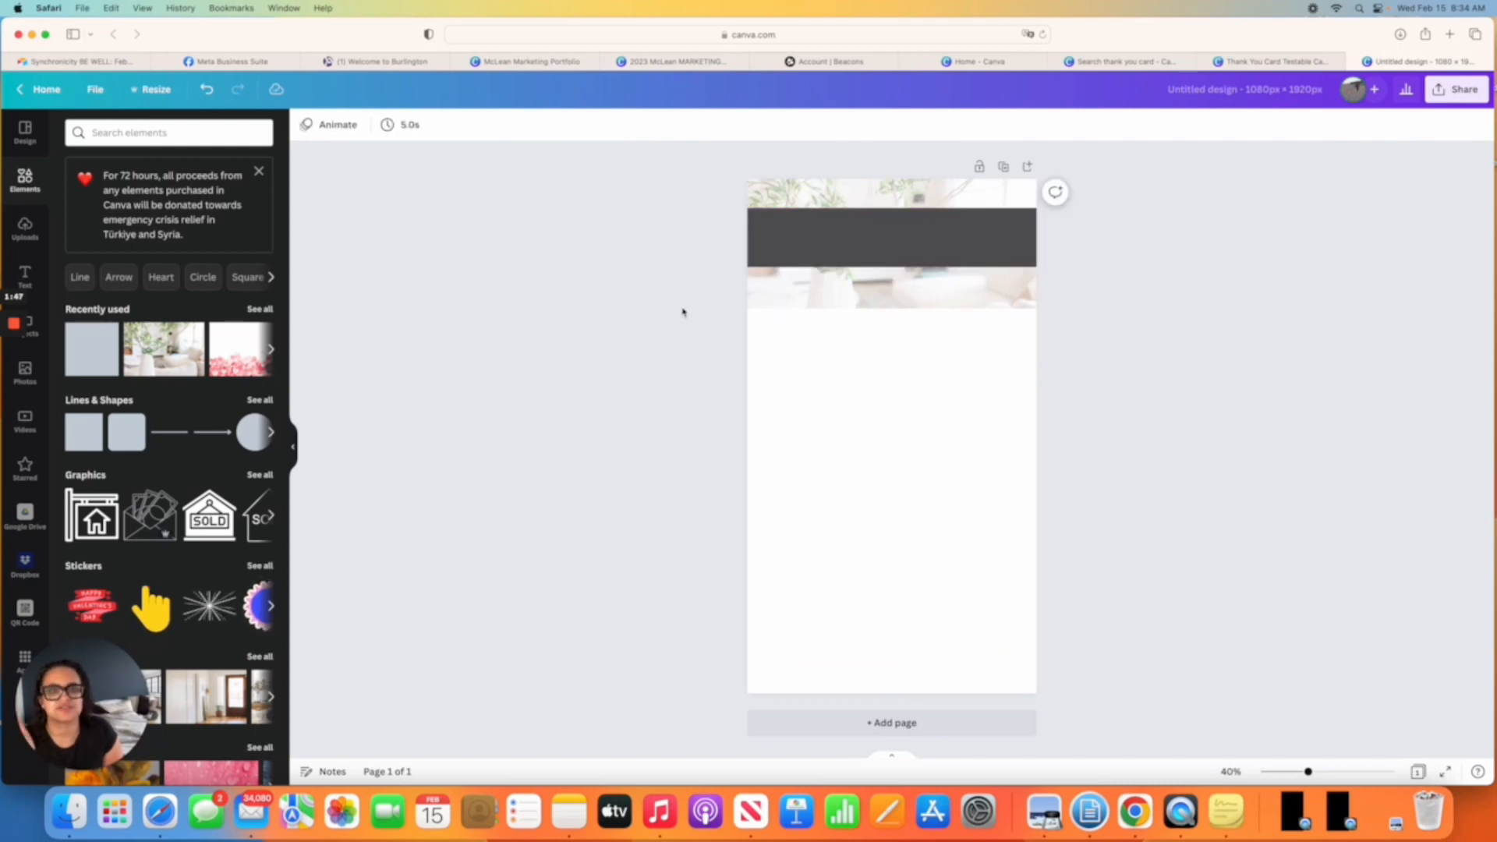
Recolour the band over the header photo with the light beige taken from the photo's colours.
left_click(840, 250)
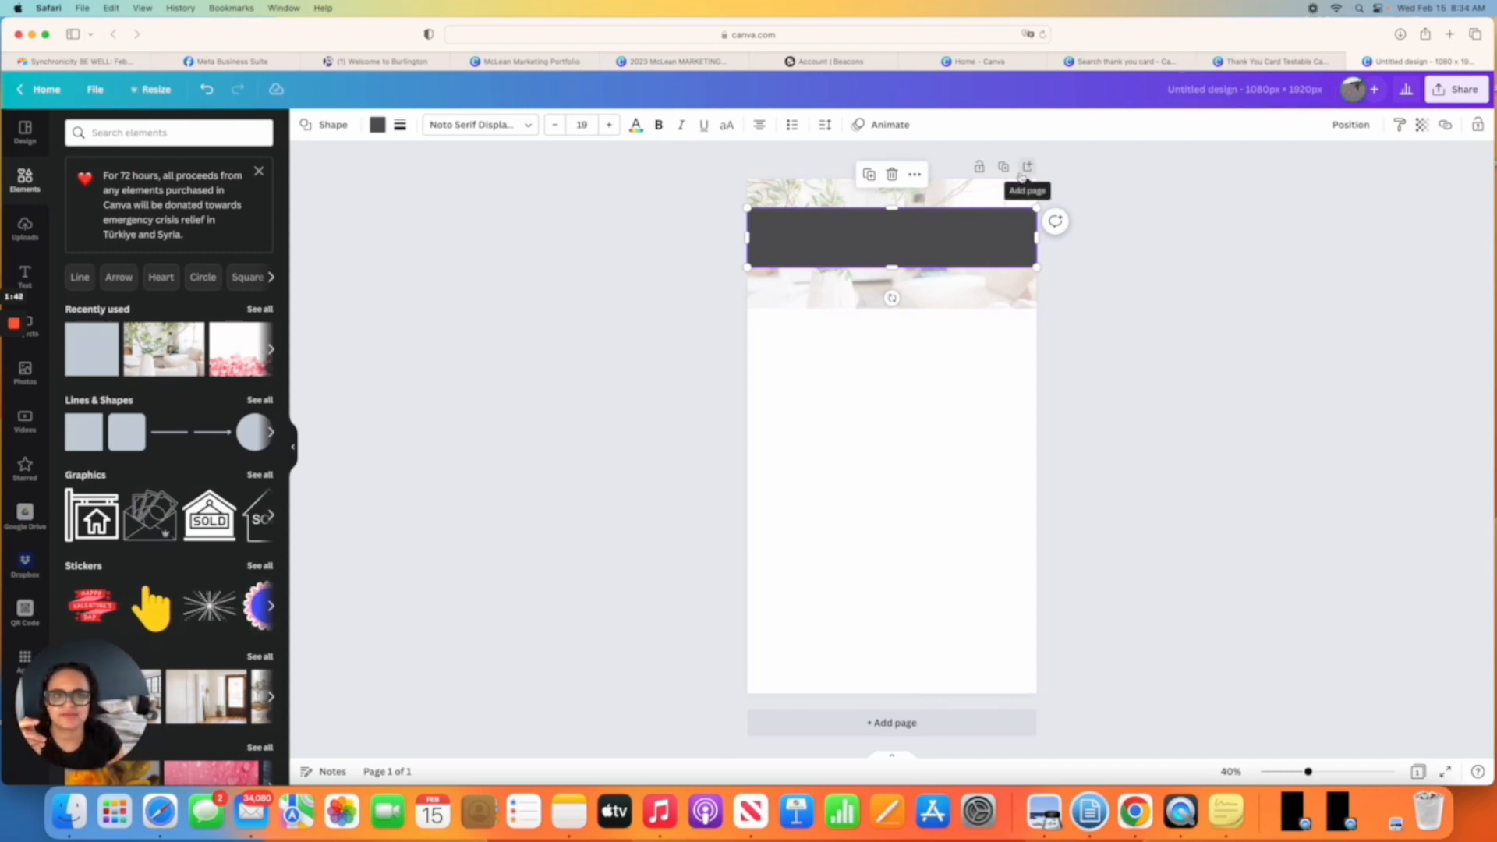
left_click(378, 125)
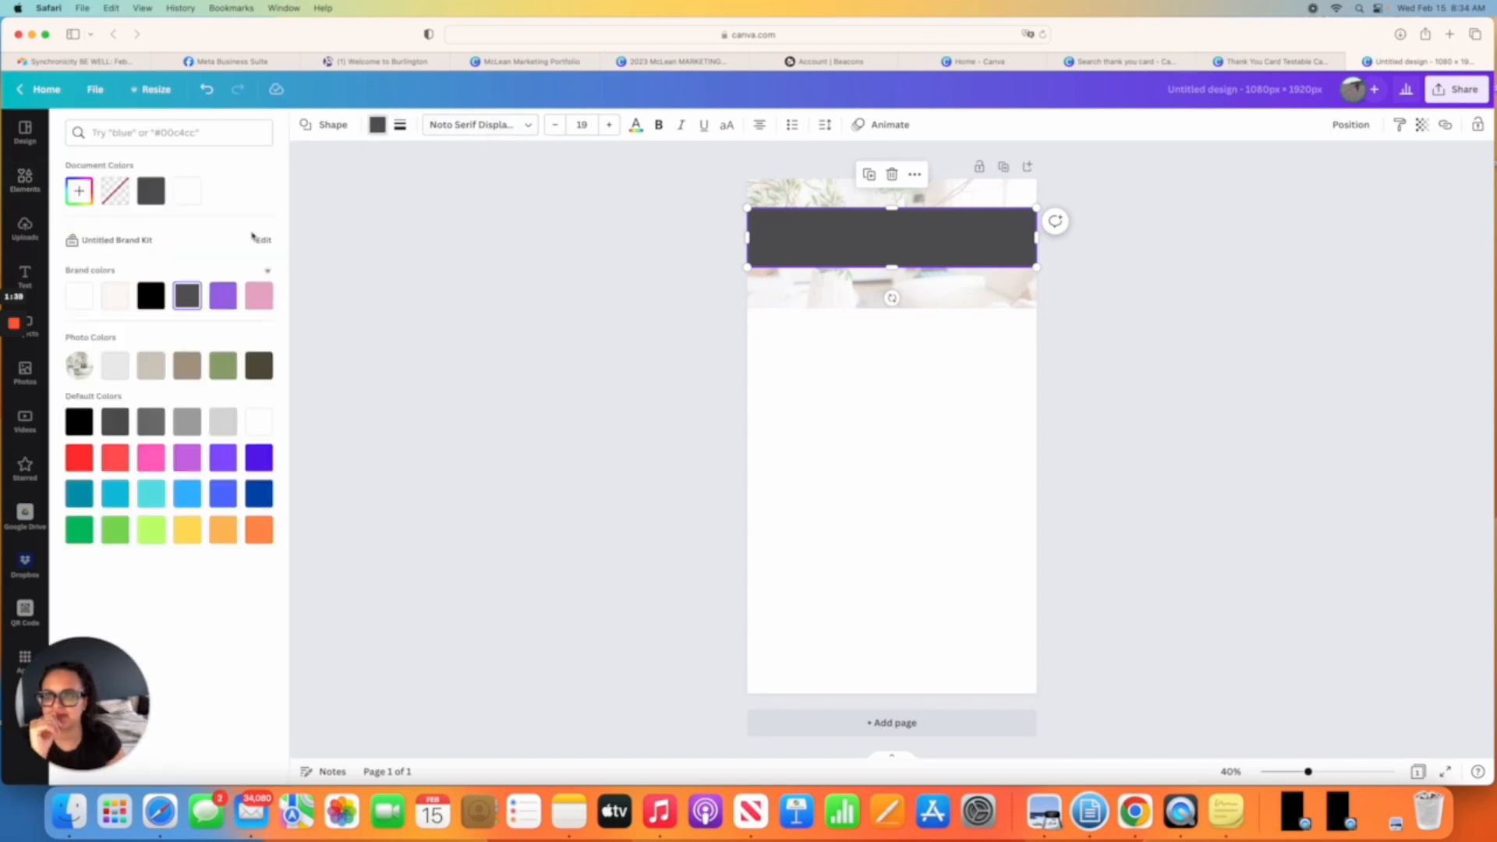
left_click(151, 366)
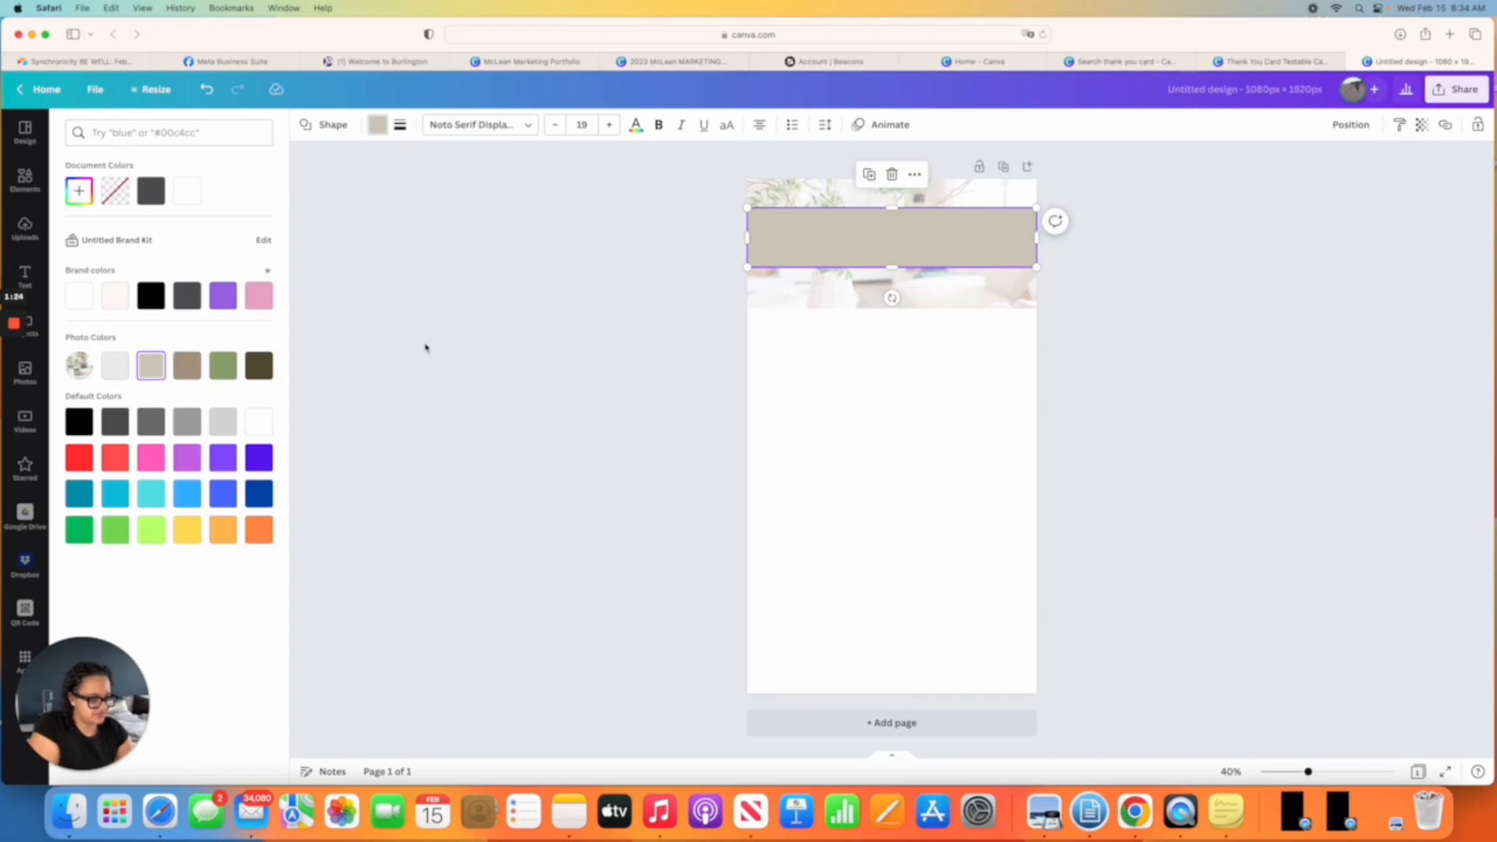
Add a heading in Playfair Display reading "THANK YOU" over the header photo.
left_click(26, 274)
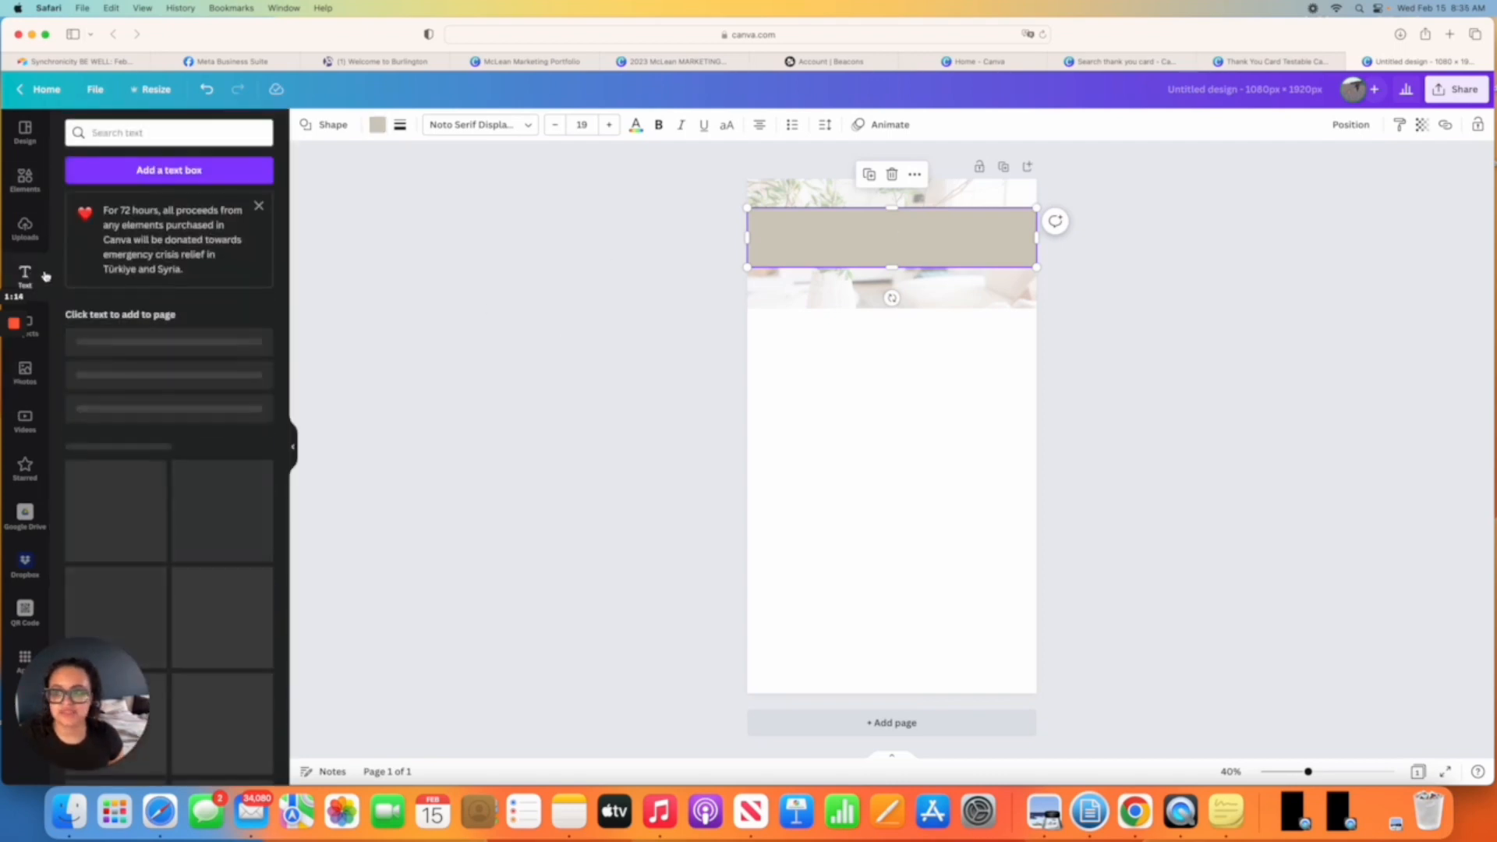
left_click(143, 348)
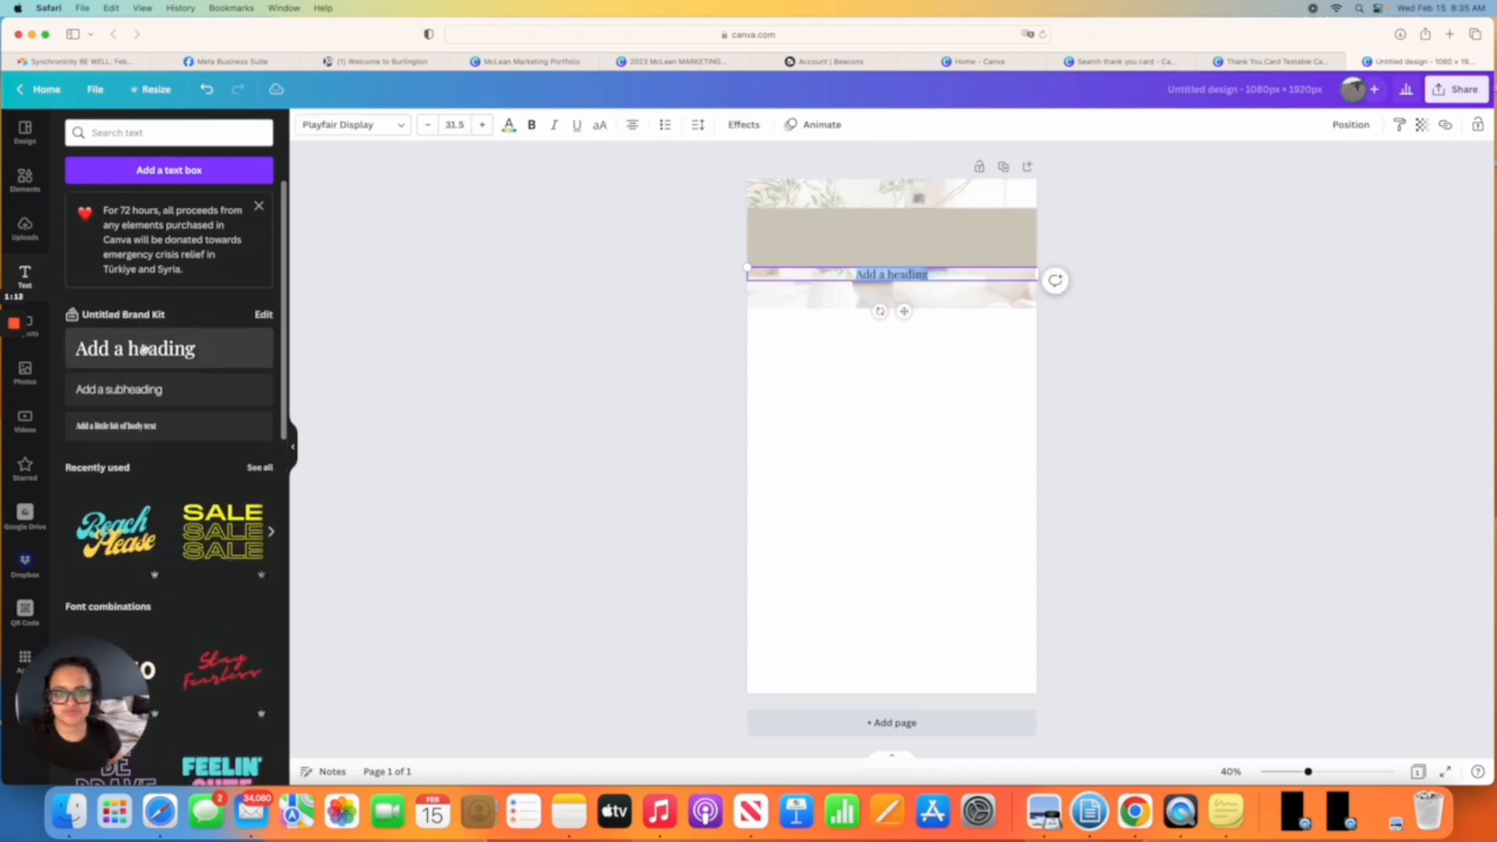
type("Thank")
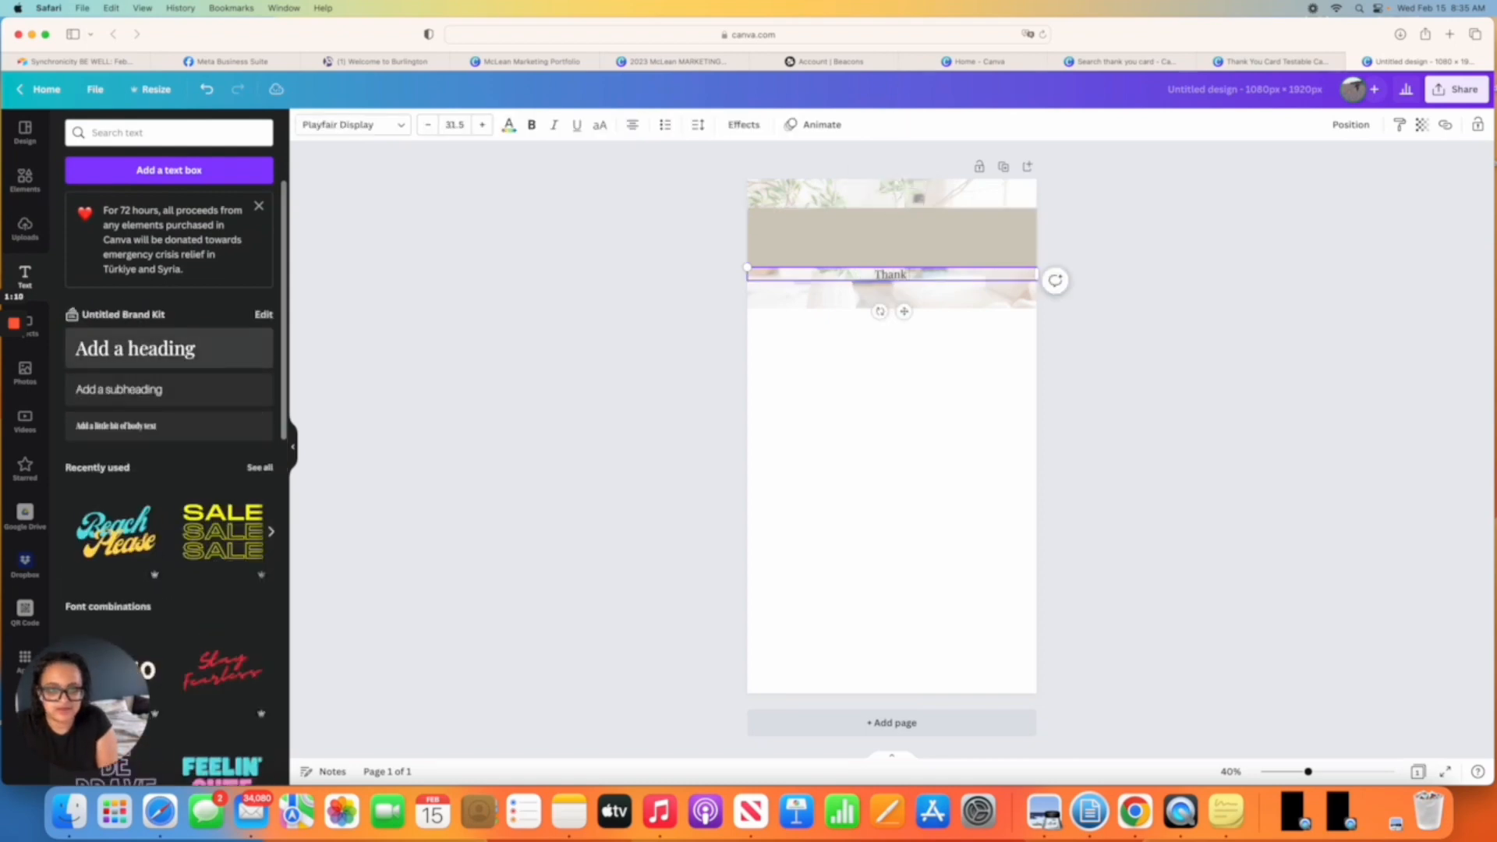
type(" Yo")
key("BackSpace")
key("BackSpace")
key("BackSpace")
key("BackSpace")
key("BackSpace")
key("BackSpace")
key("BackSpace")
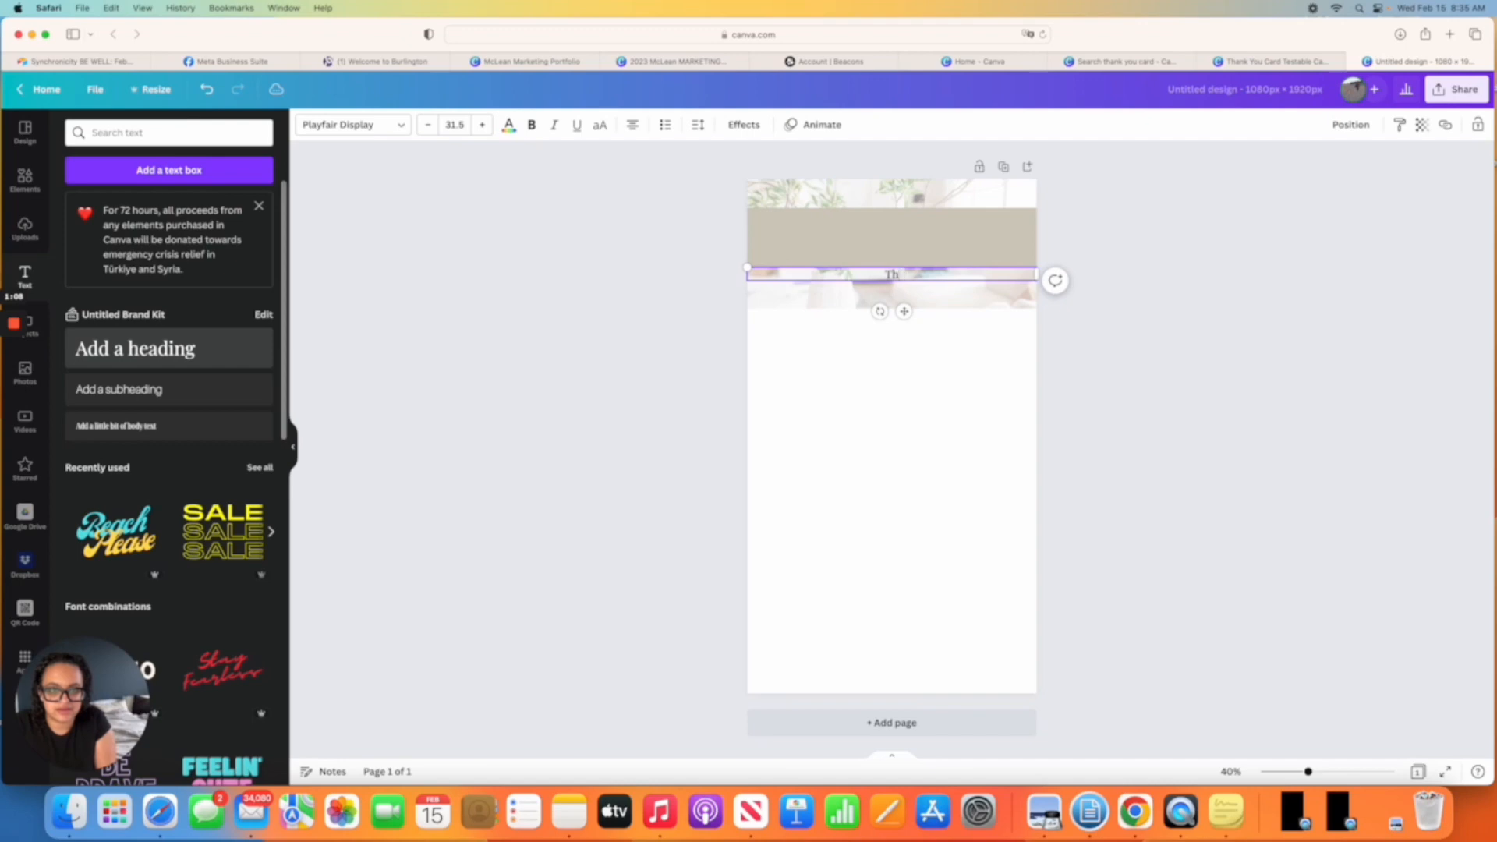
type("HANK YO")
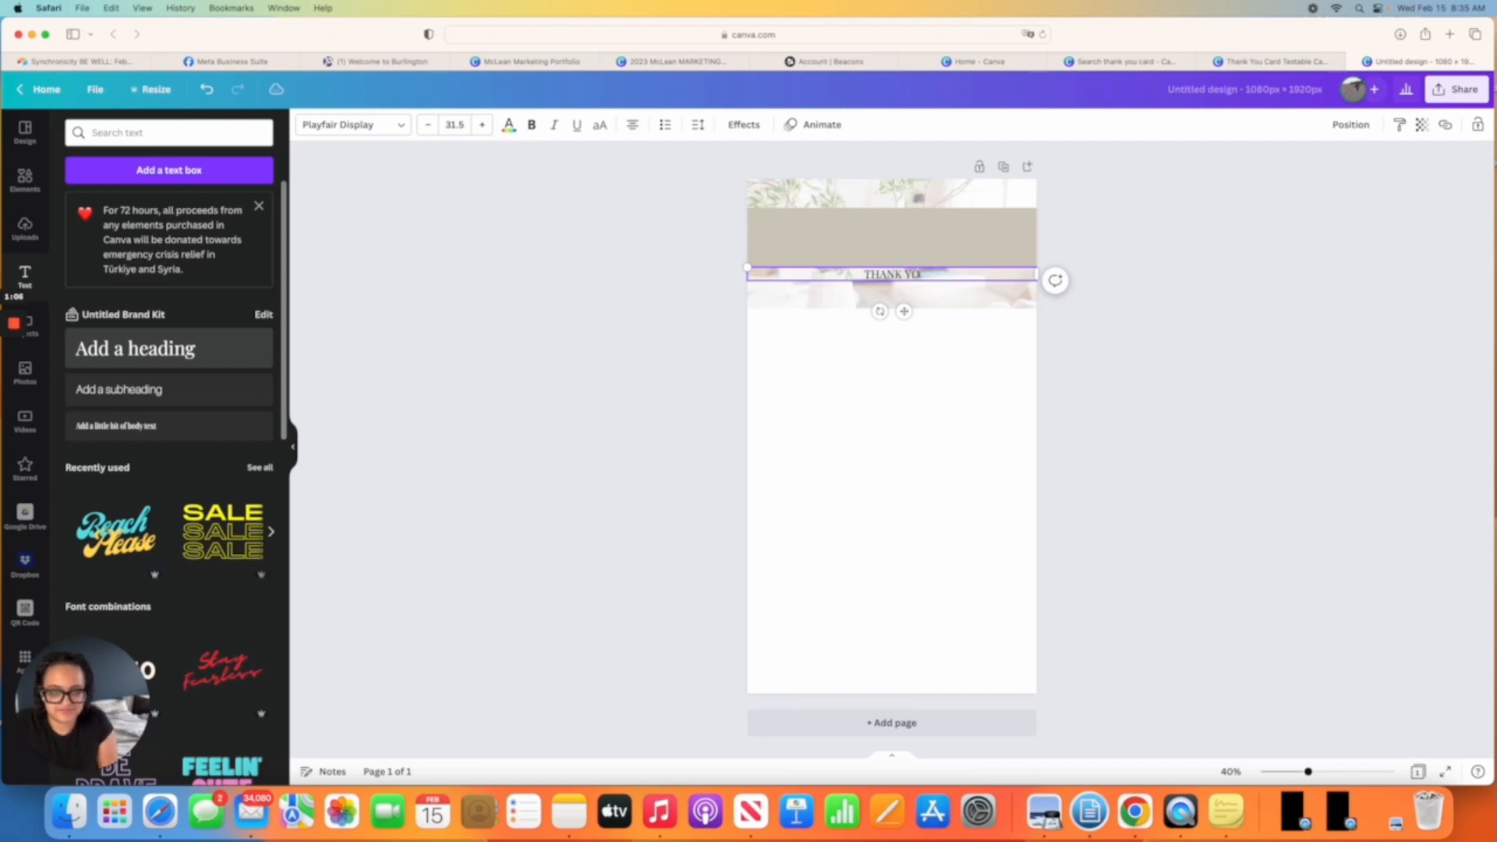
type("U")
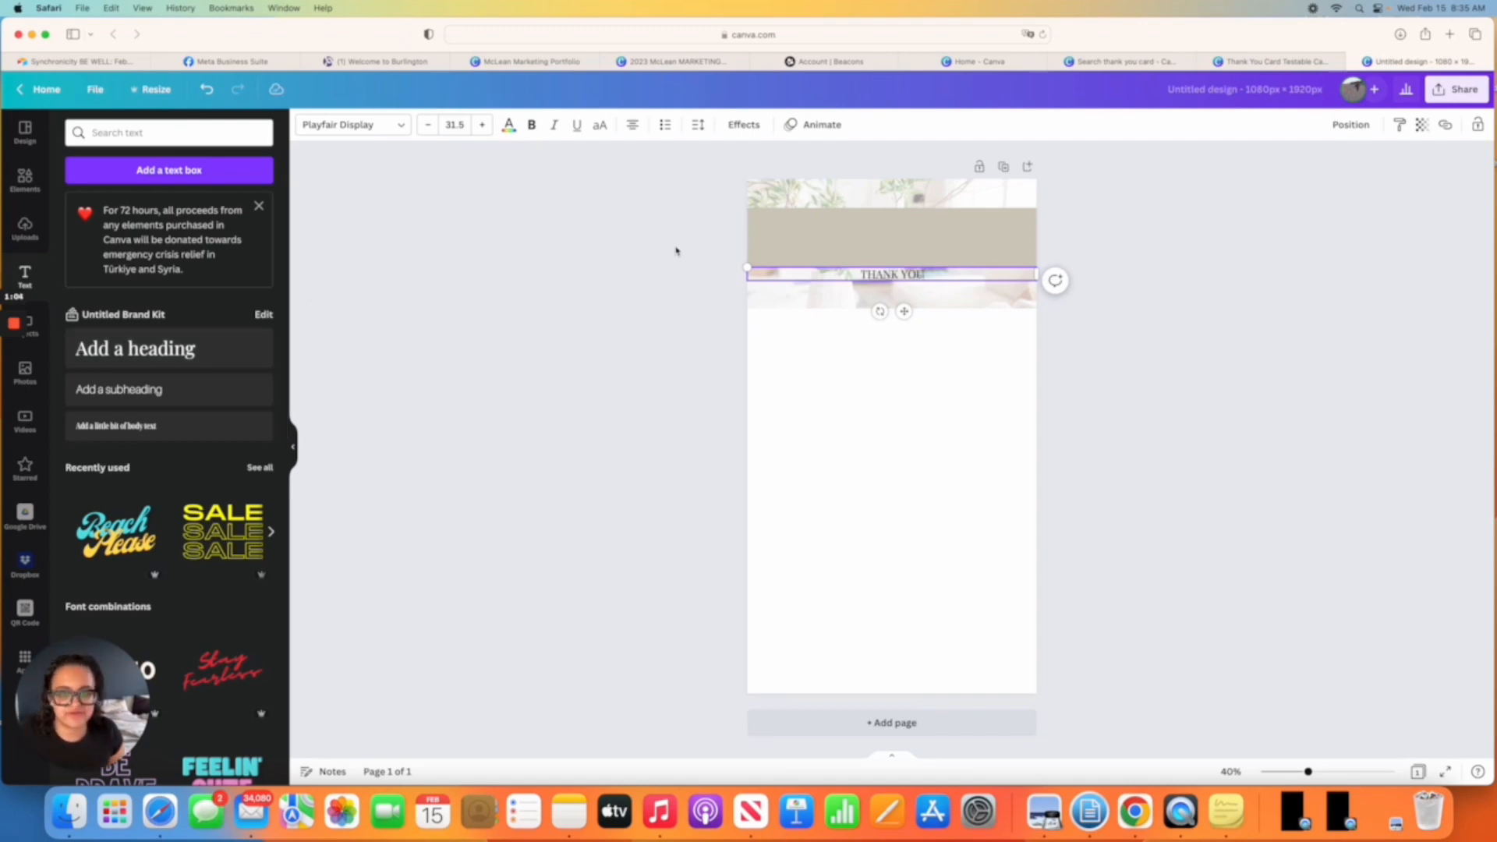
Enlarge the "THANK YOU" heading to size 110 and centre it horizontally on the beige band.
left_click_drag(745, 268, 310, 247)
left_click_drag(684, 311, 907, 285)
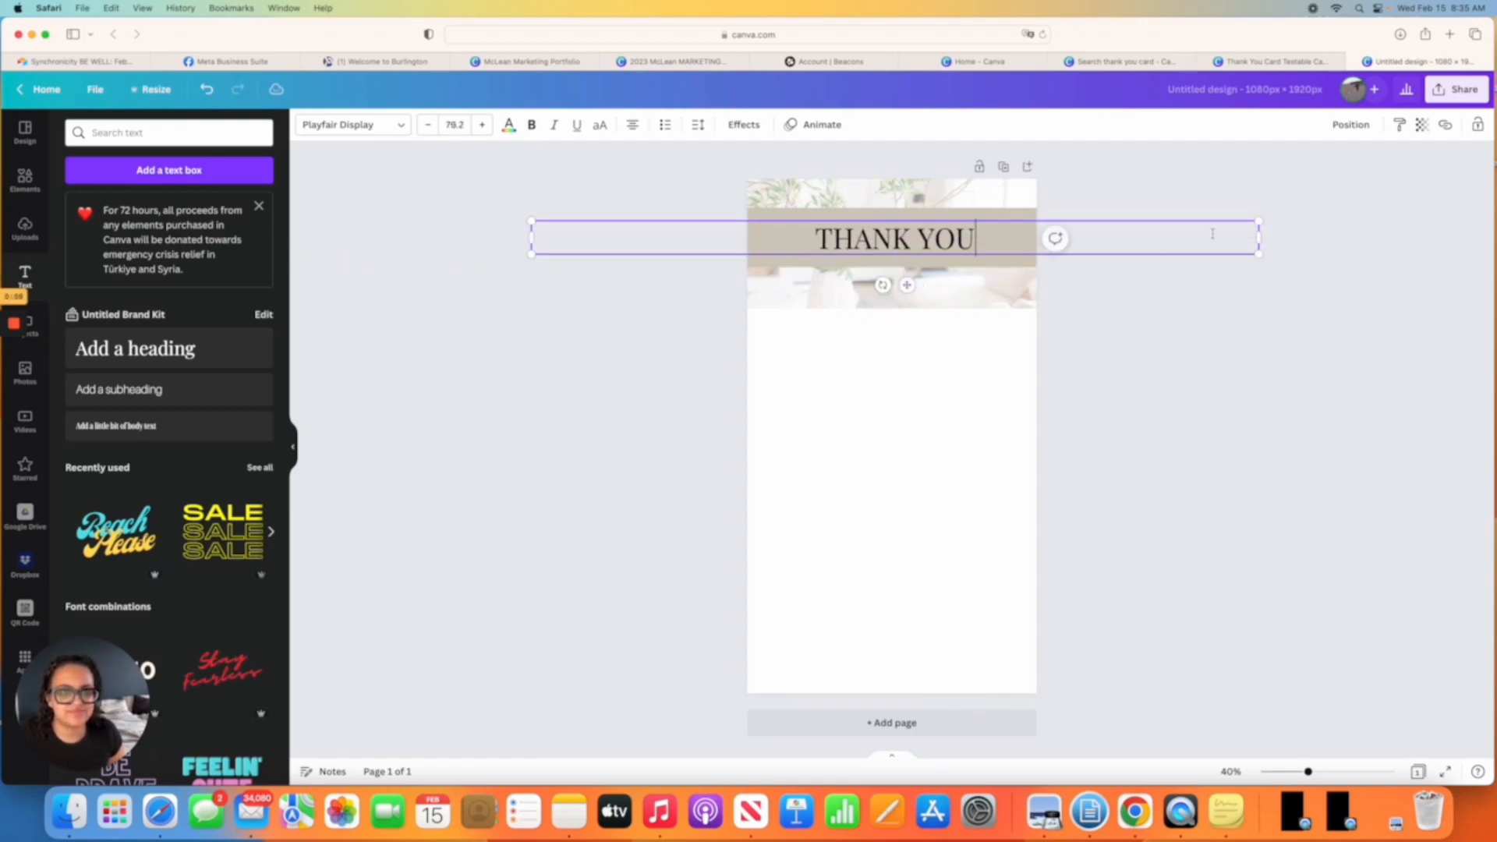
left_click_drag(1263, 242, 757, 237)
left_click_drag(655, 284, 901, 282)
left_click_drag(780, 221, 694, 209)
left_click(908, 286)
mouse_move(874, 236)
left_mouse_down()
mouse_move(916, 244)
mouse_move(872, 234)
left_mouse_up()
left_click(877, 238)
left_click(578, 269)
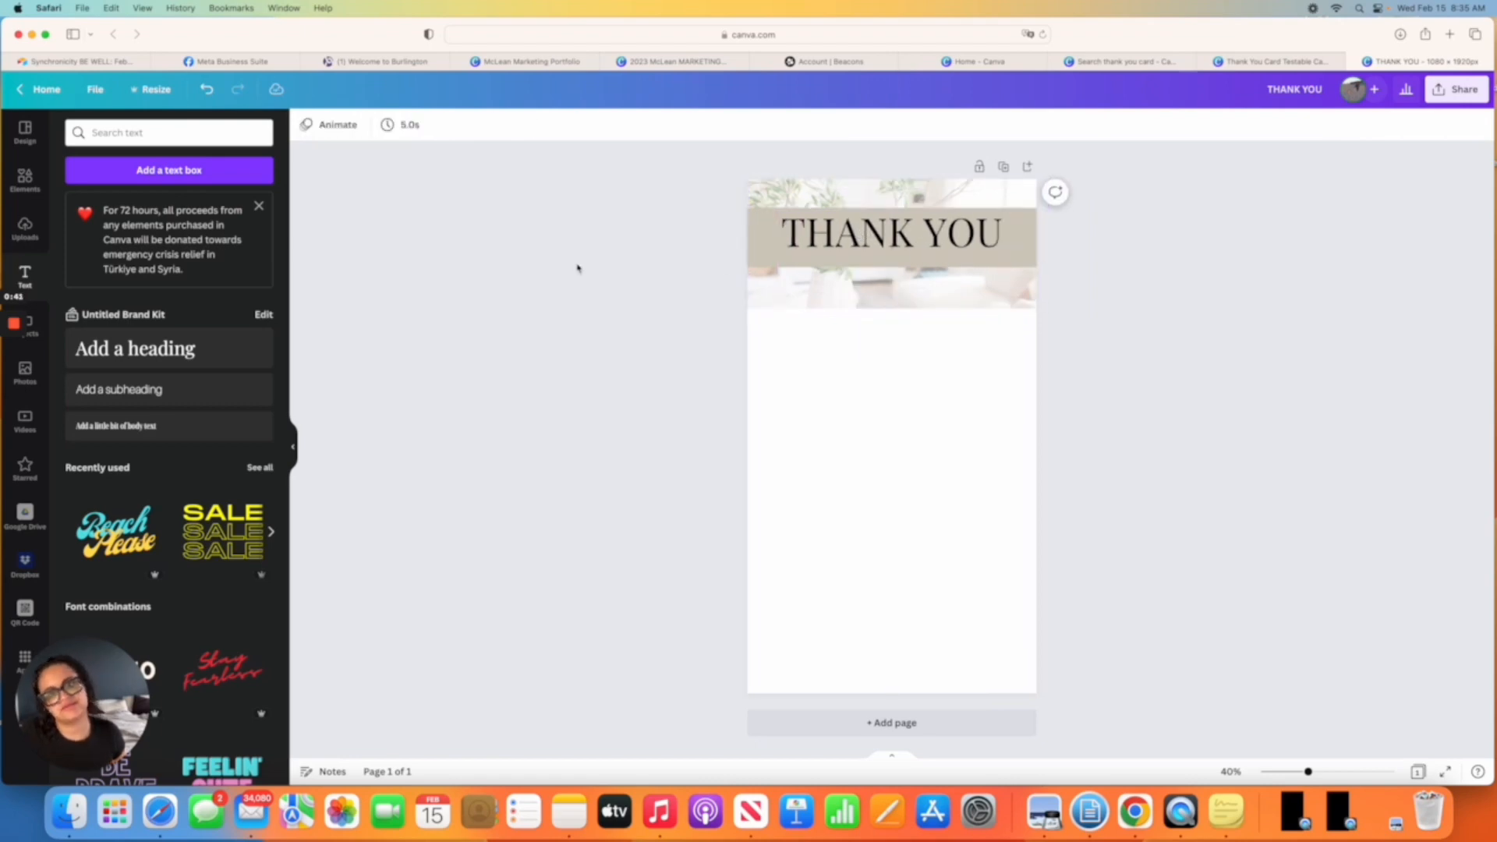
left_click(869, 226)
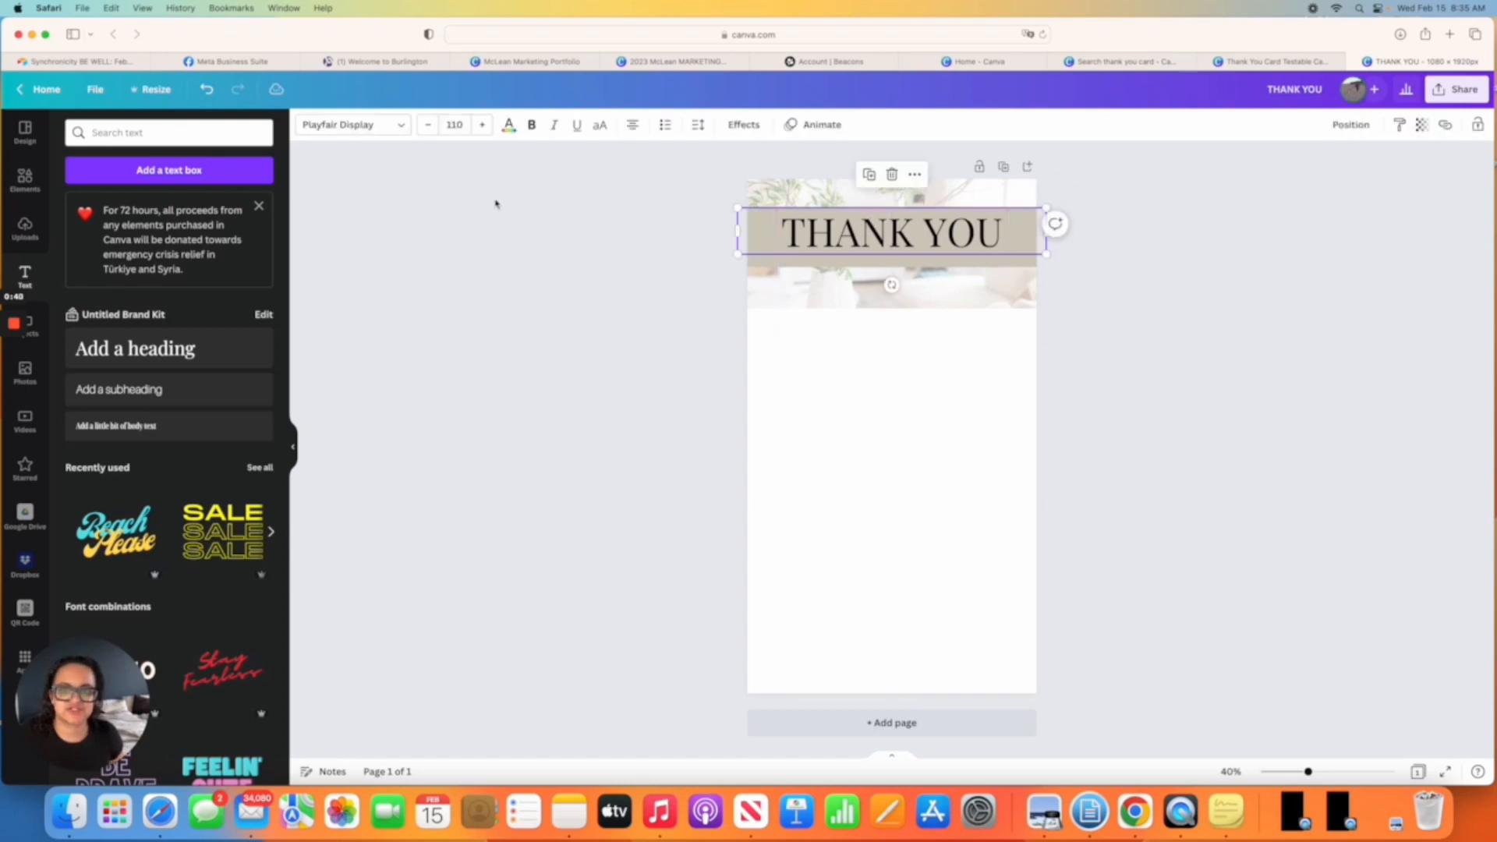
left_click_drag(870, 226, 818, 236)
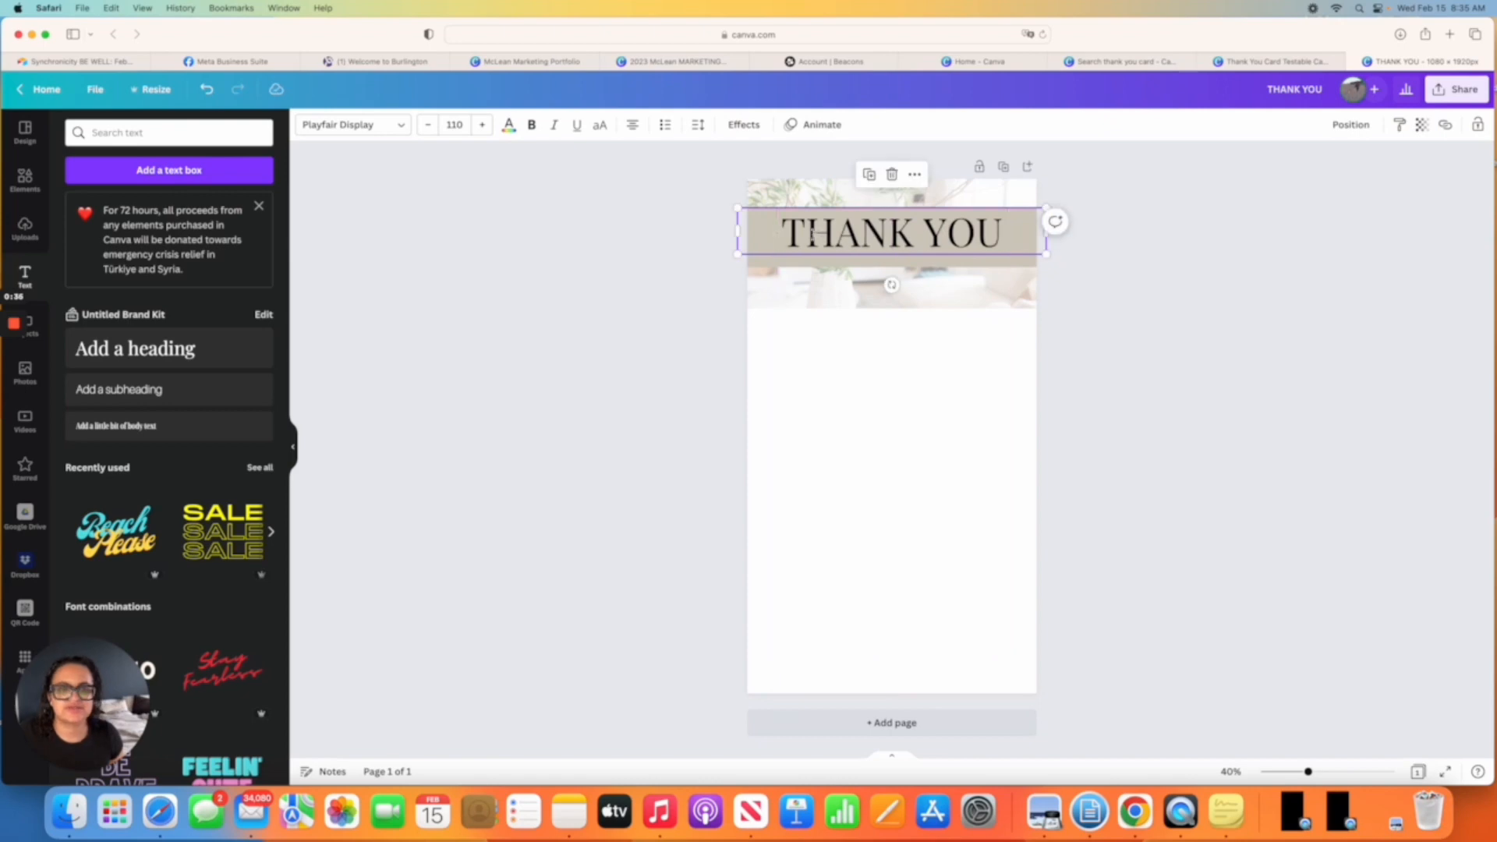
Add a subheading reading "for coming to our open house!" to the page.
left_click(172, 393)
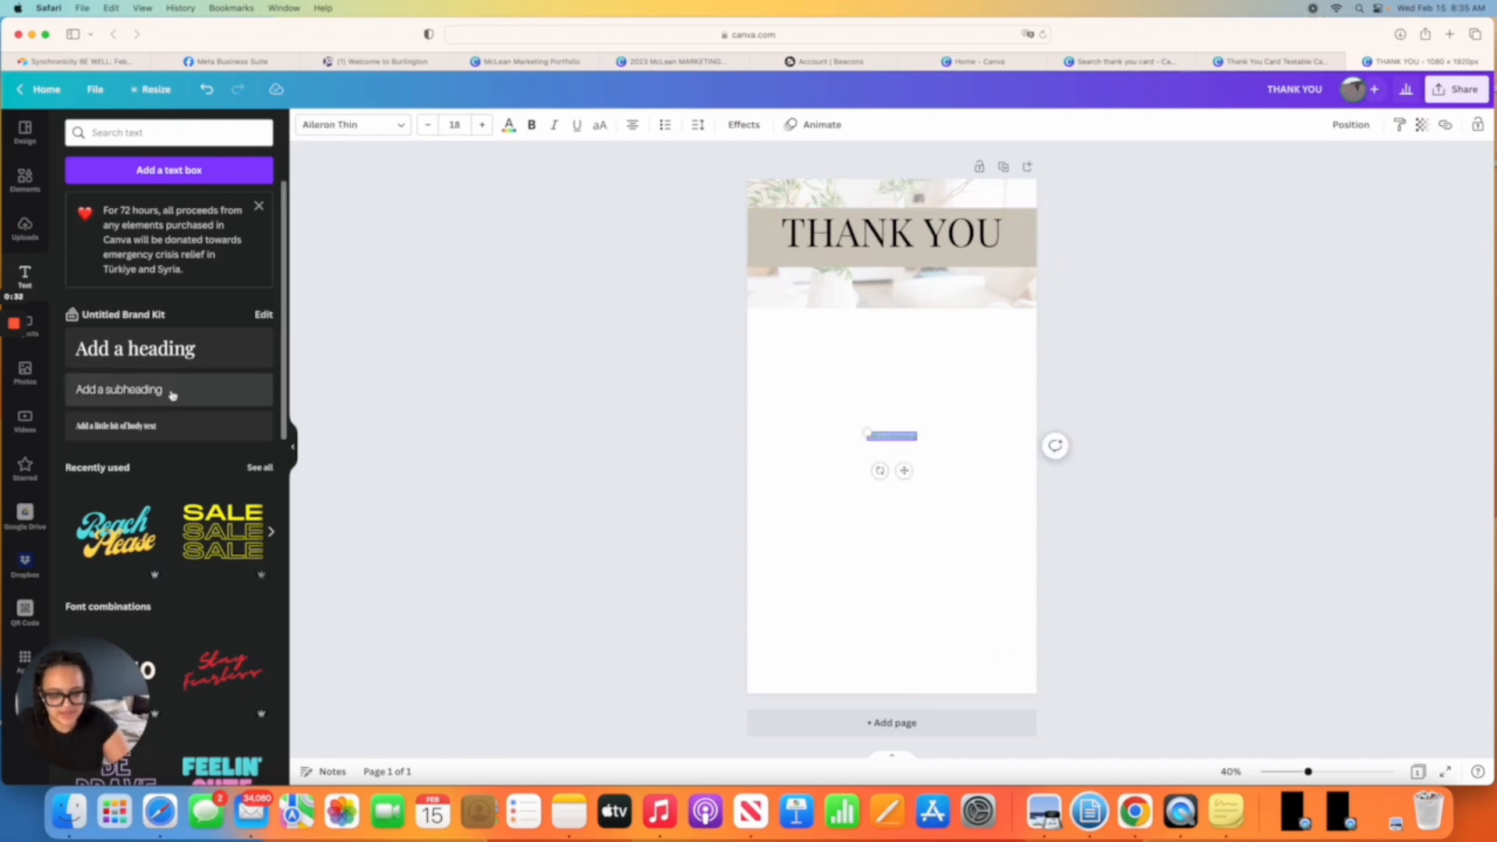
key("BackSpace")
type("Shopping local")
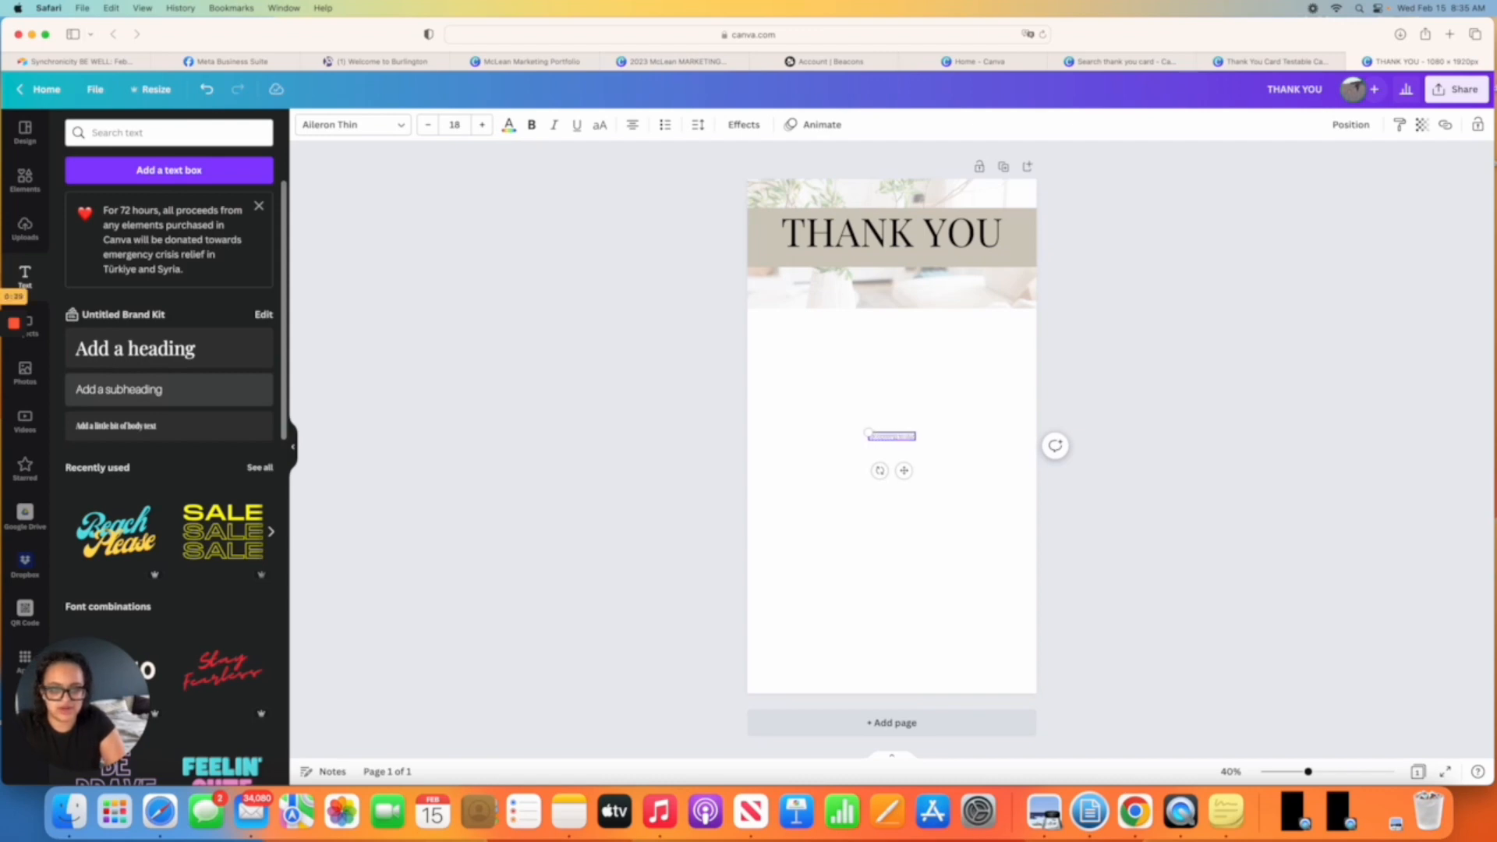
type(" open hou")
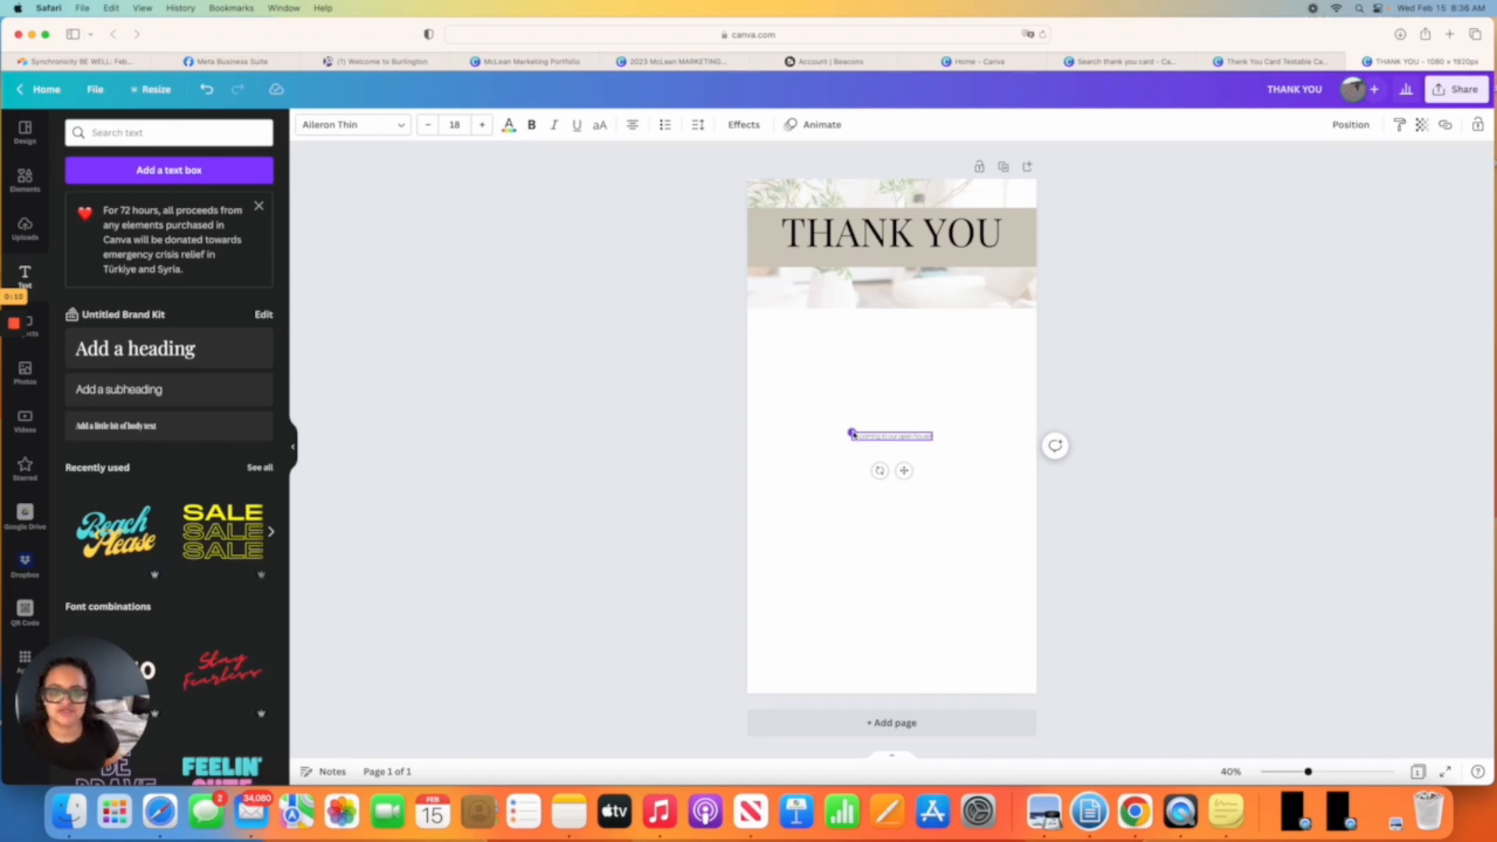
Resize the "for coming to our open house!" line to 49.3 and centre it directly beneath "THANK YOU".
left_click_drag(852, 434, 624, 425)
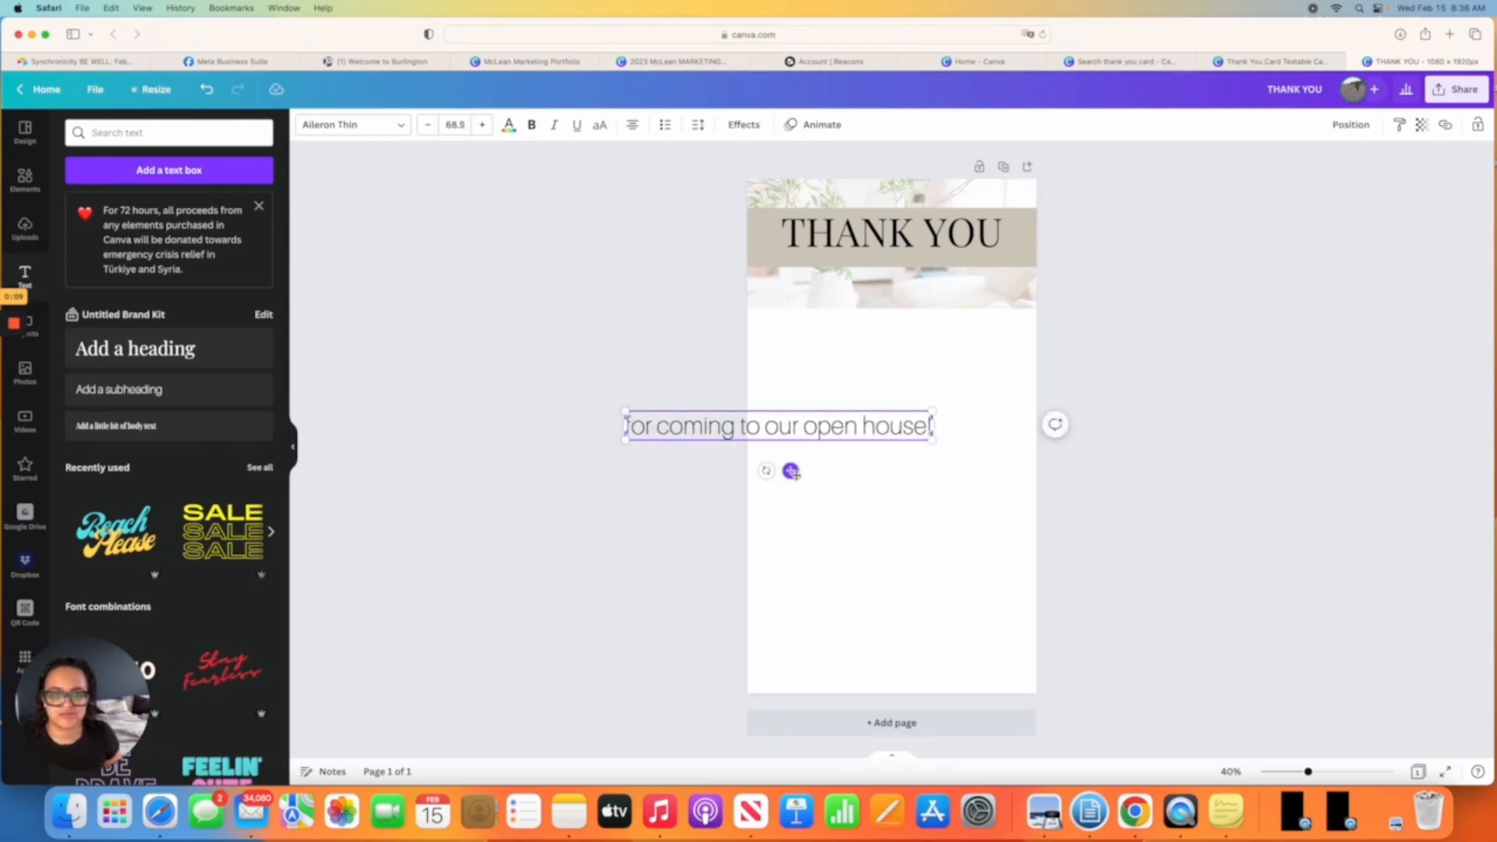
left_click_drag(792, 468, 897, 301)
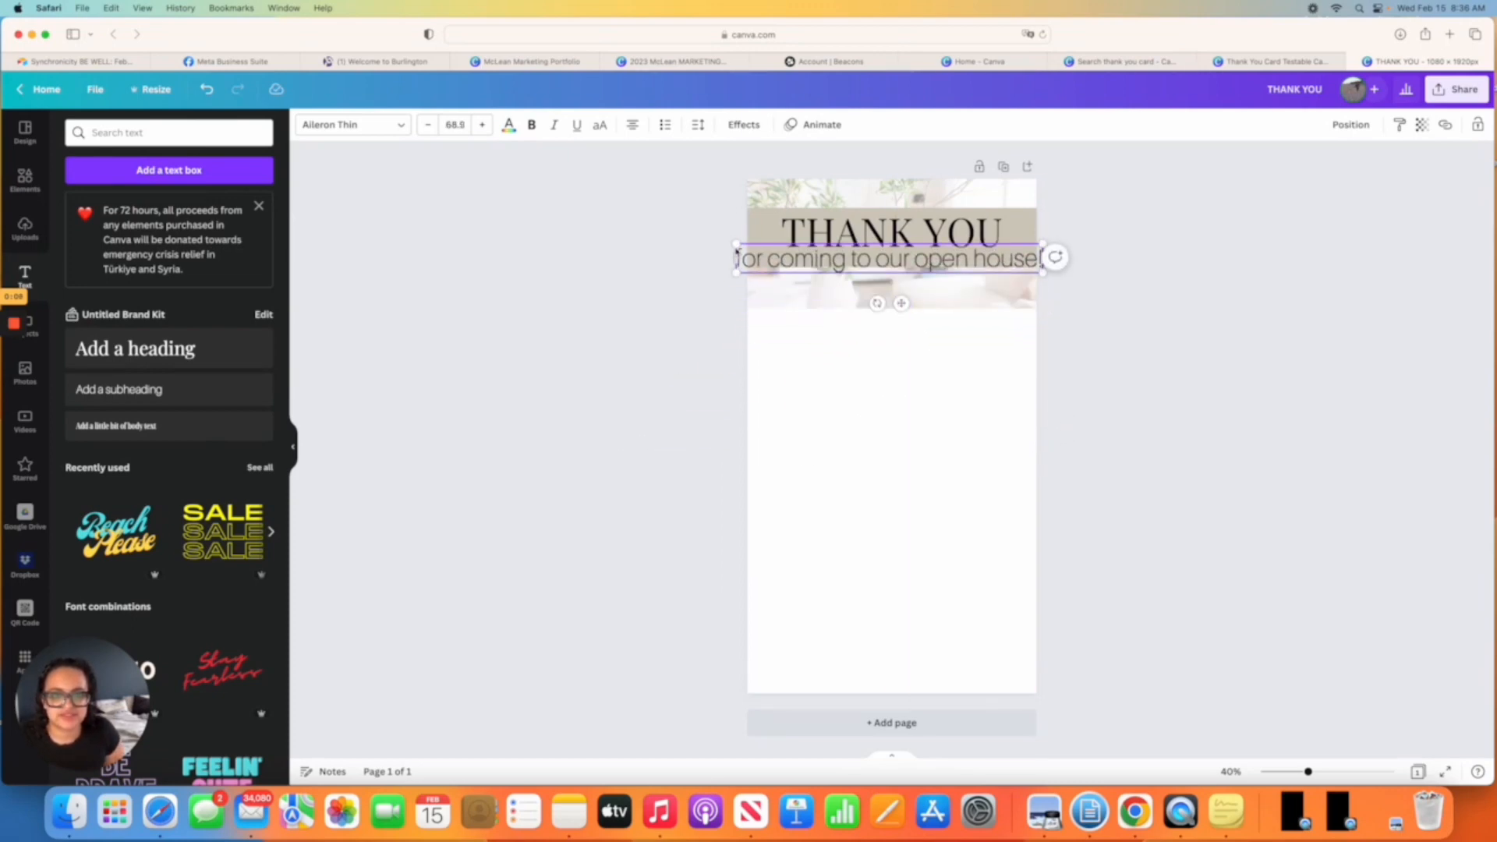
left_click_drag(738, 244, 807, 260)
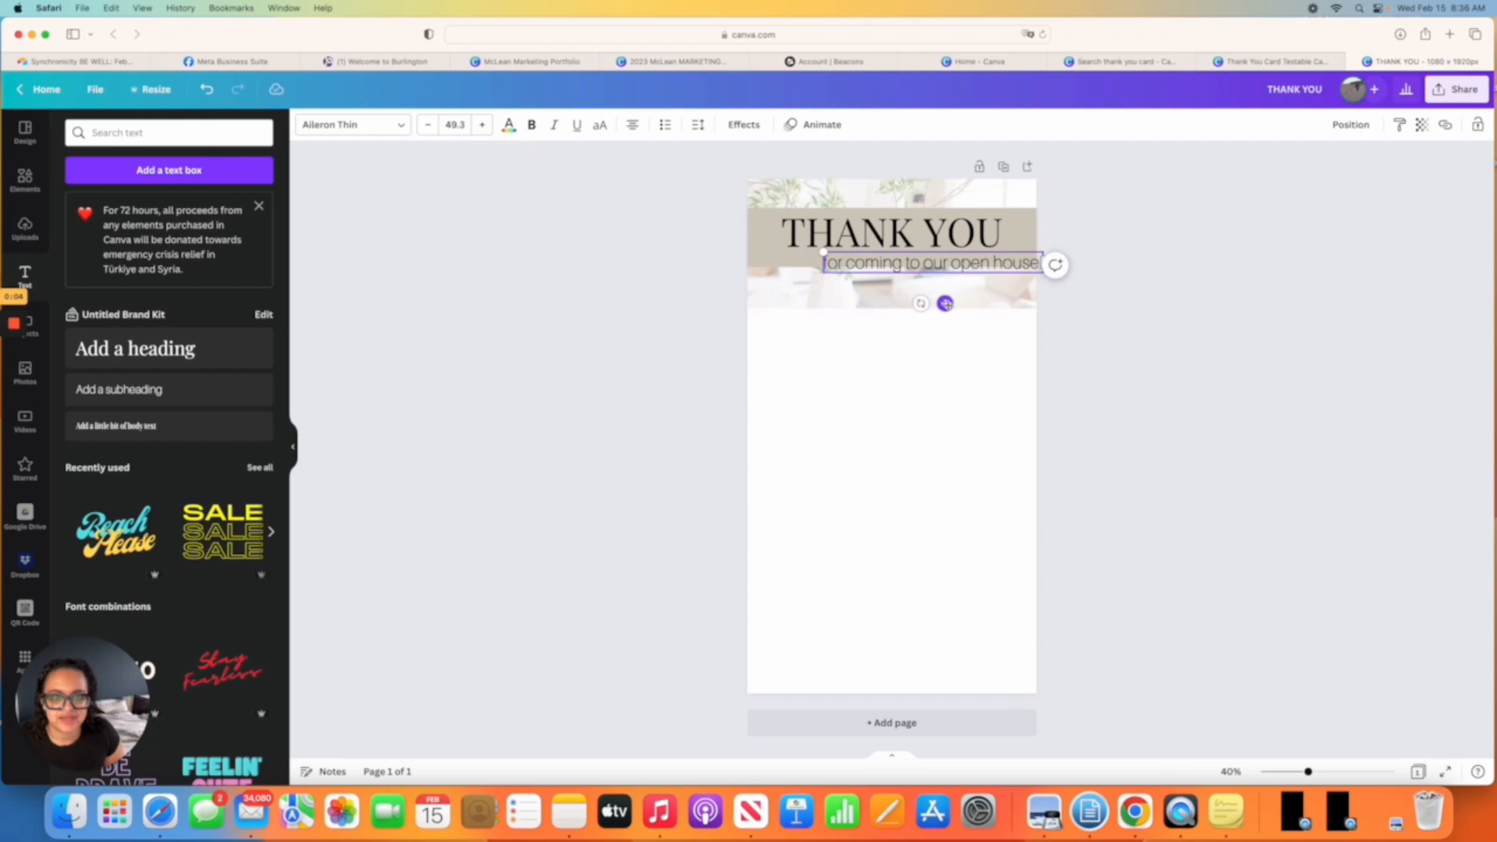
left_click_drag(942, 304, 913, 308)
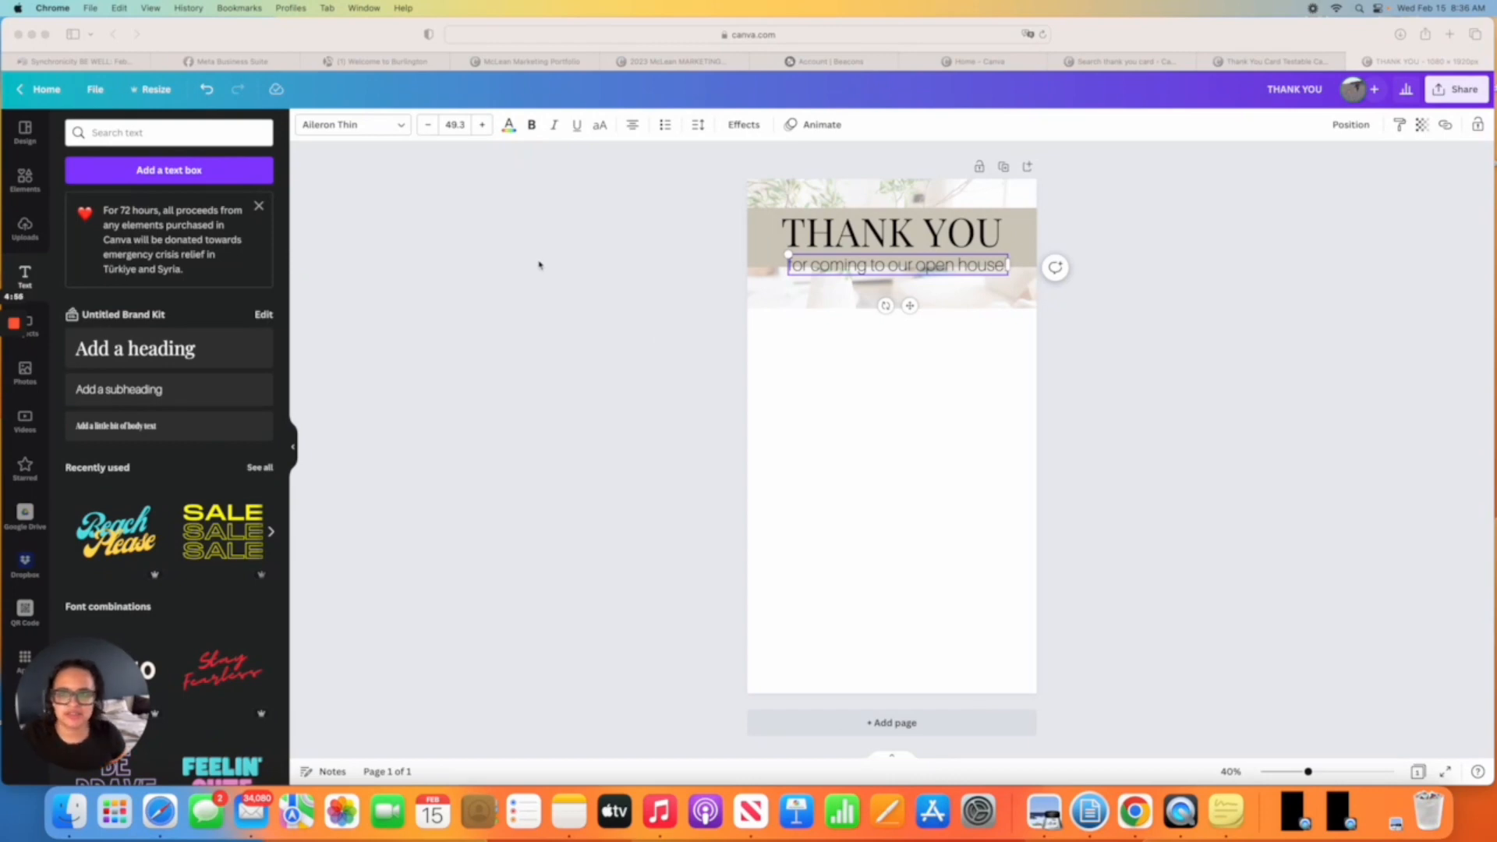
Change the open-house subheading's font to Eyesome Script and nudge the line slightly down.
left_click(399, 128)
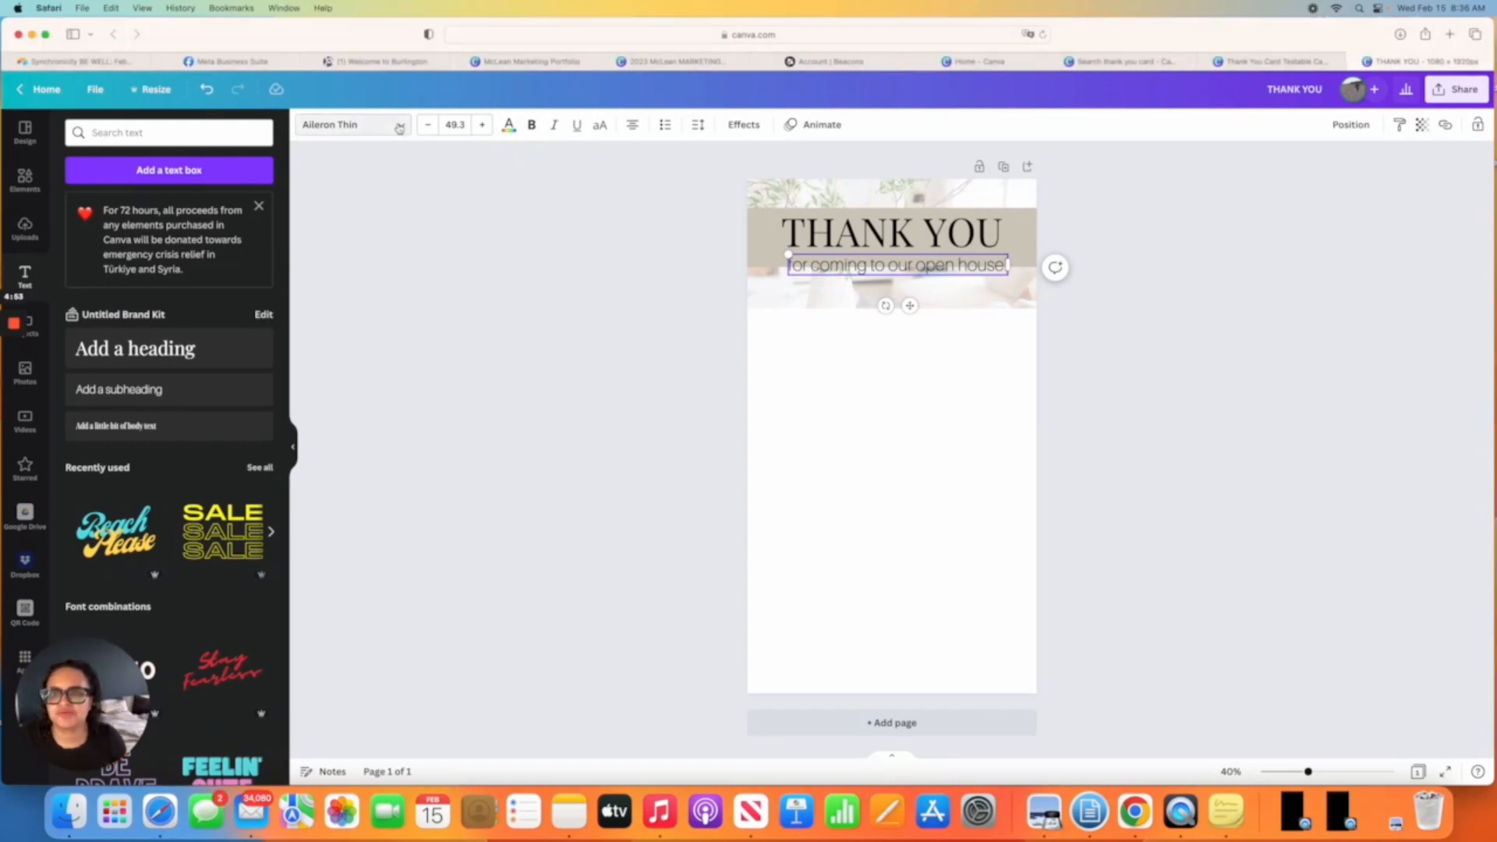
left_click(227, 130)
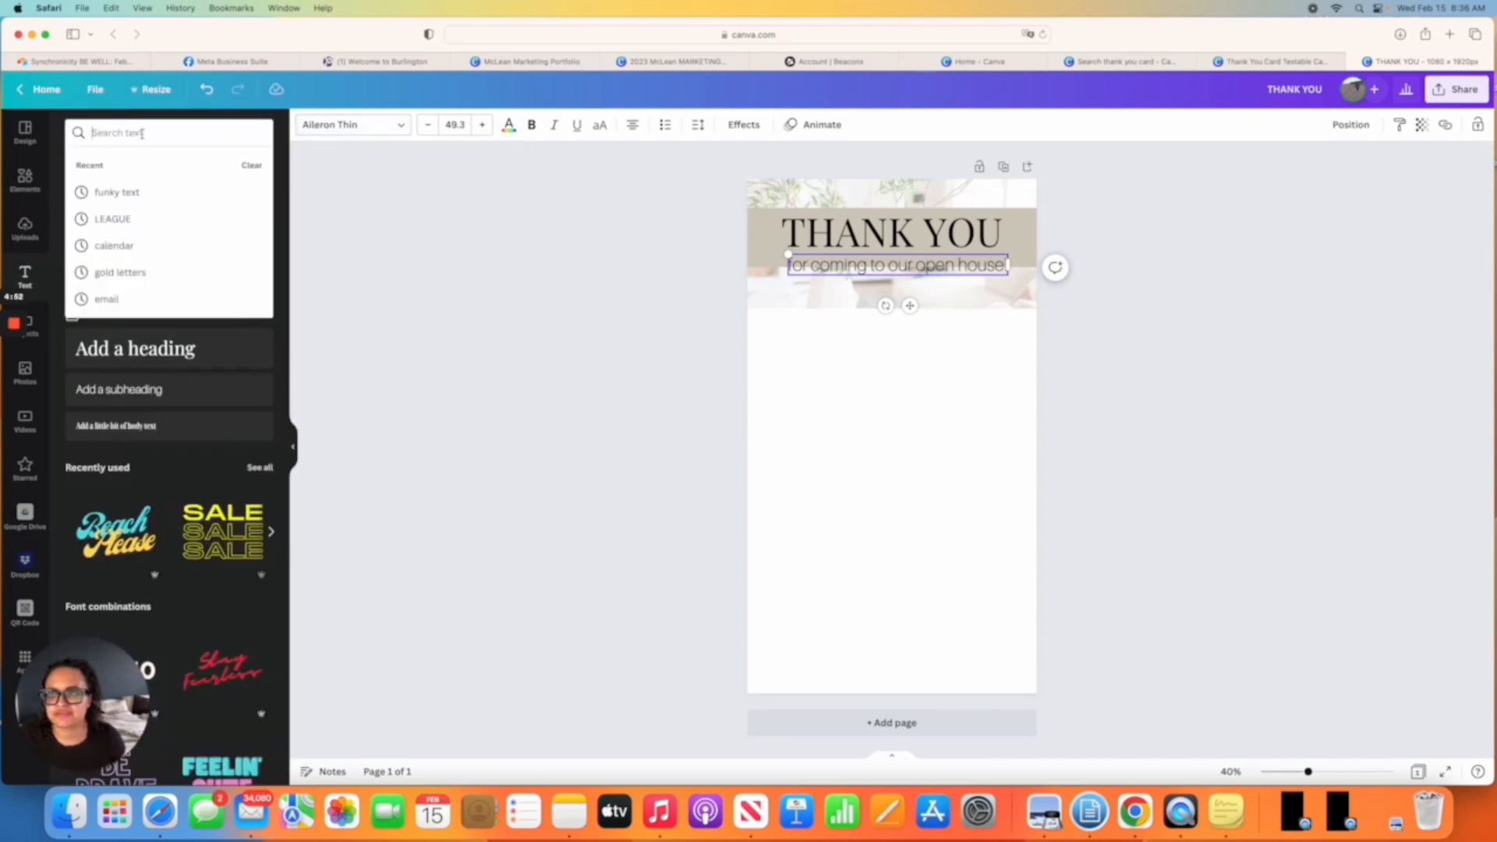
left_click(364, 129)
left_click(166, 133)
type("eyeso")
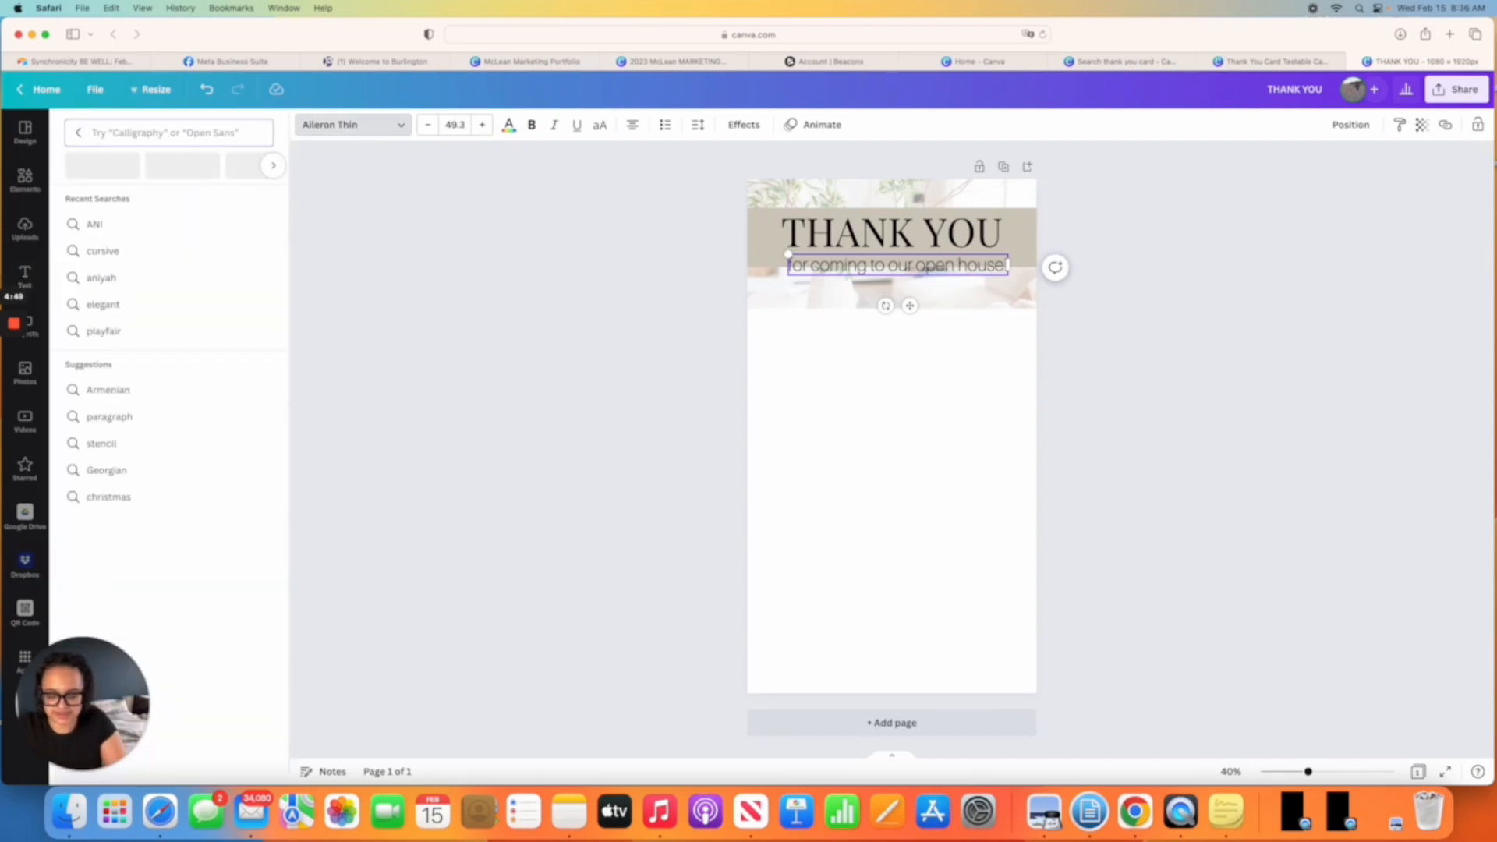
type("me scriot")
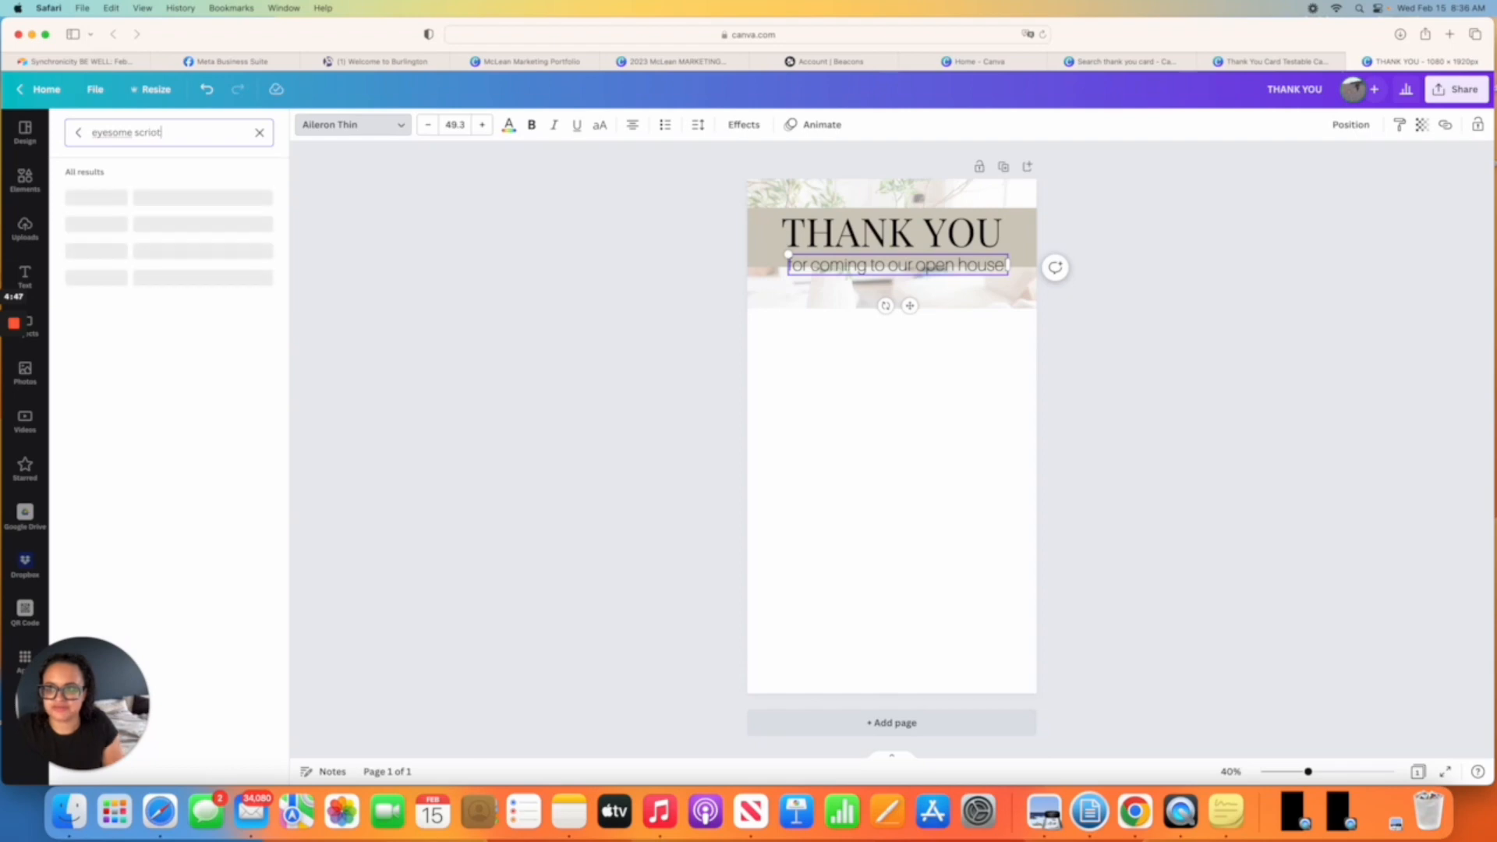
key("BackSpace")
key("BackSpace")
type("pt")
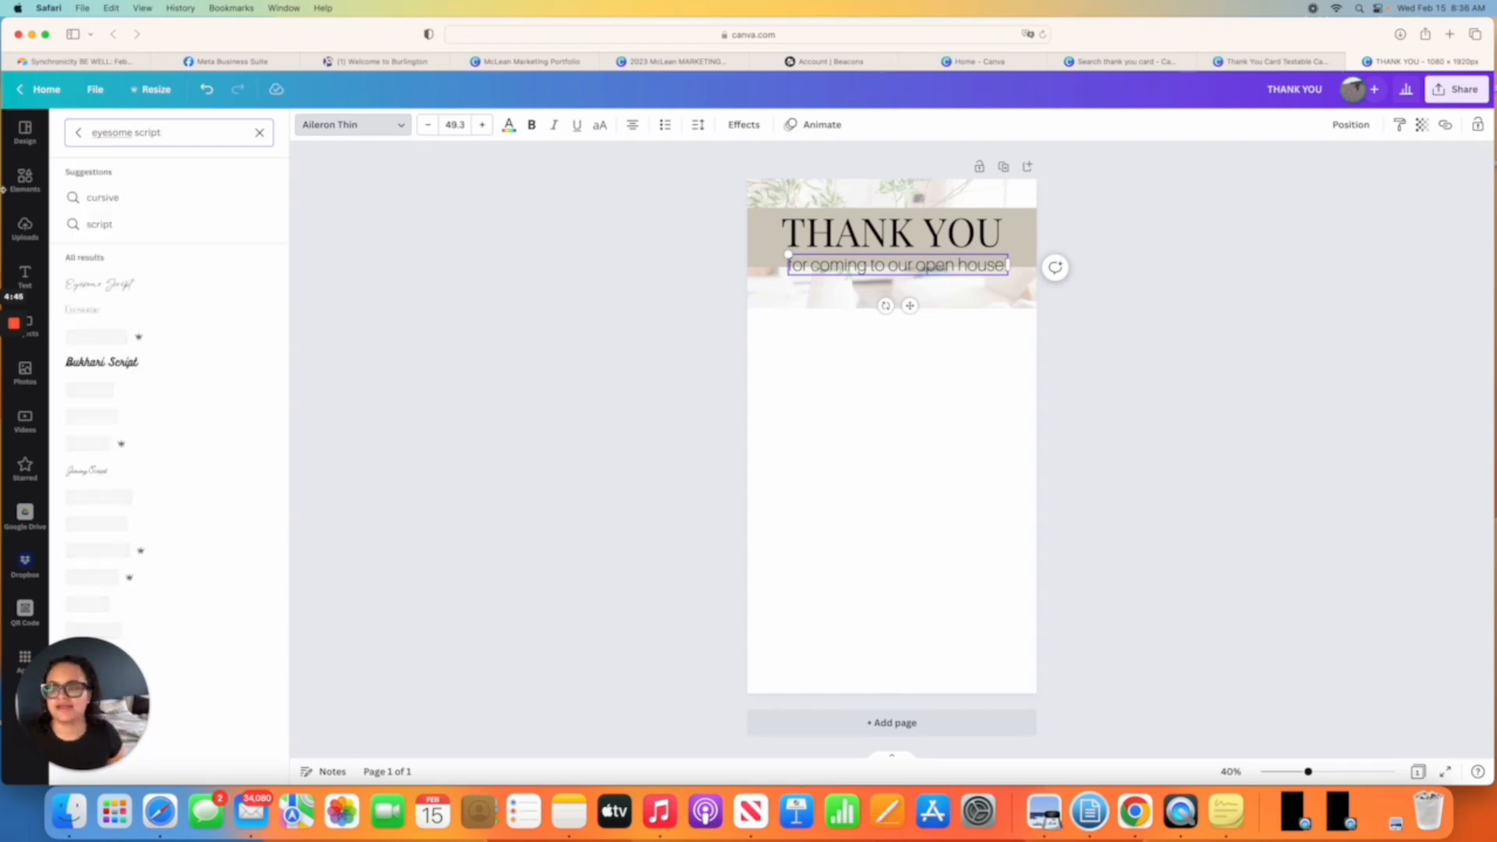
left_click(125, 295)
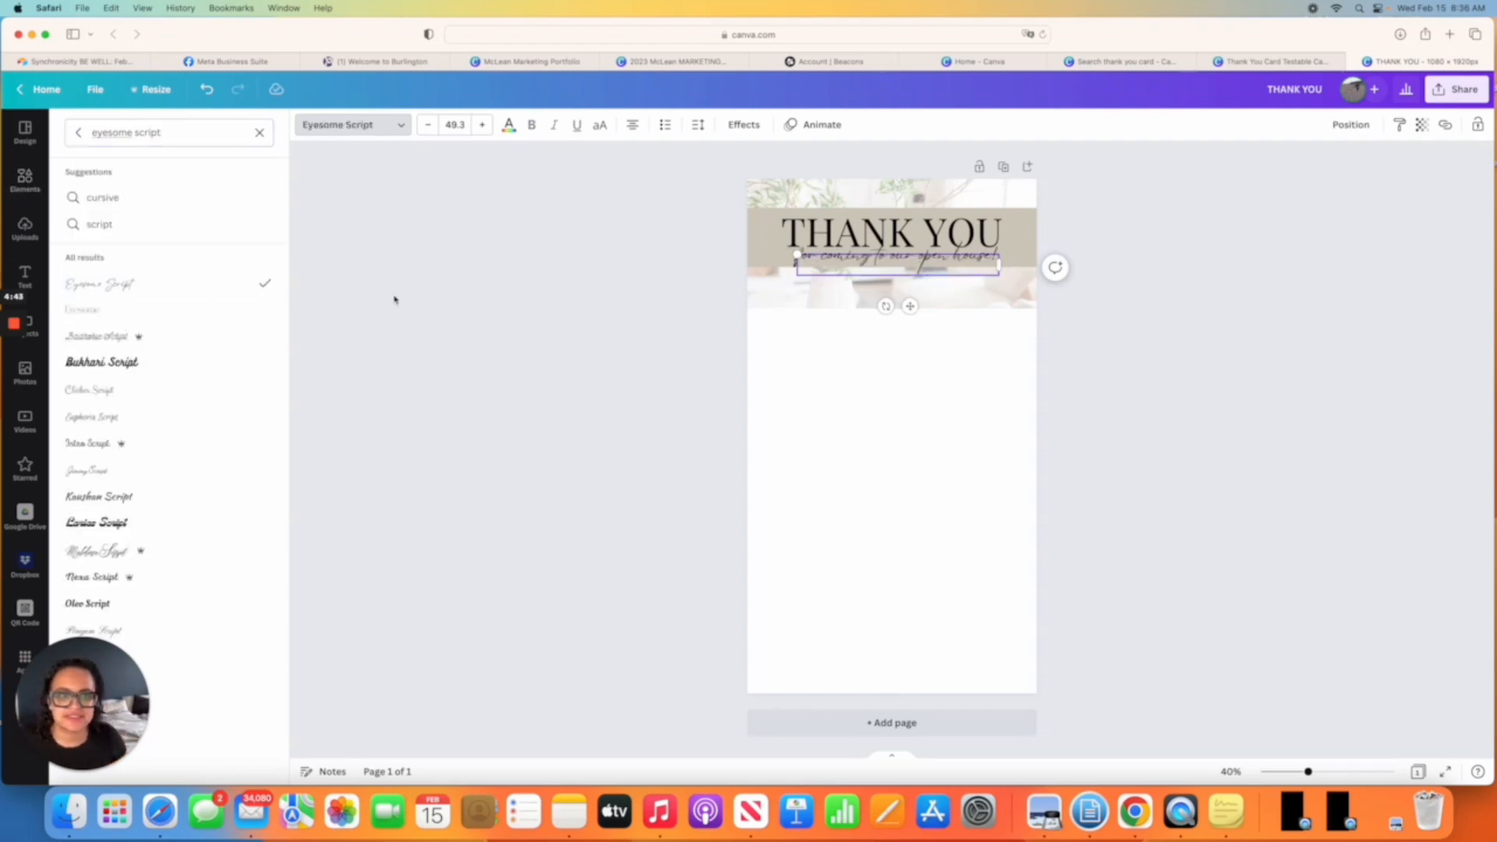
left_click_drag(909, 307, 907, 313)
left_click(652, 311)
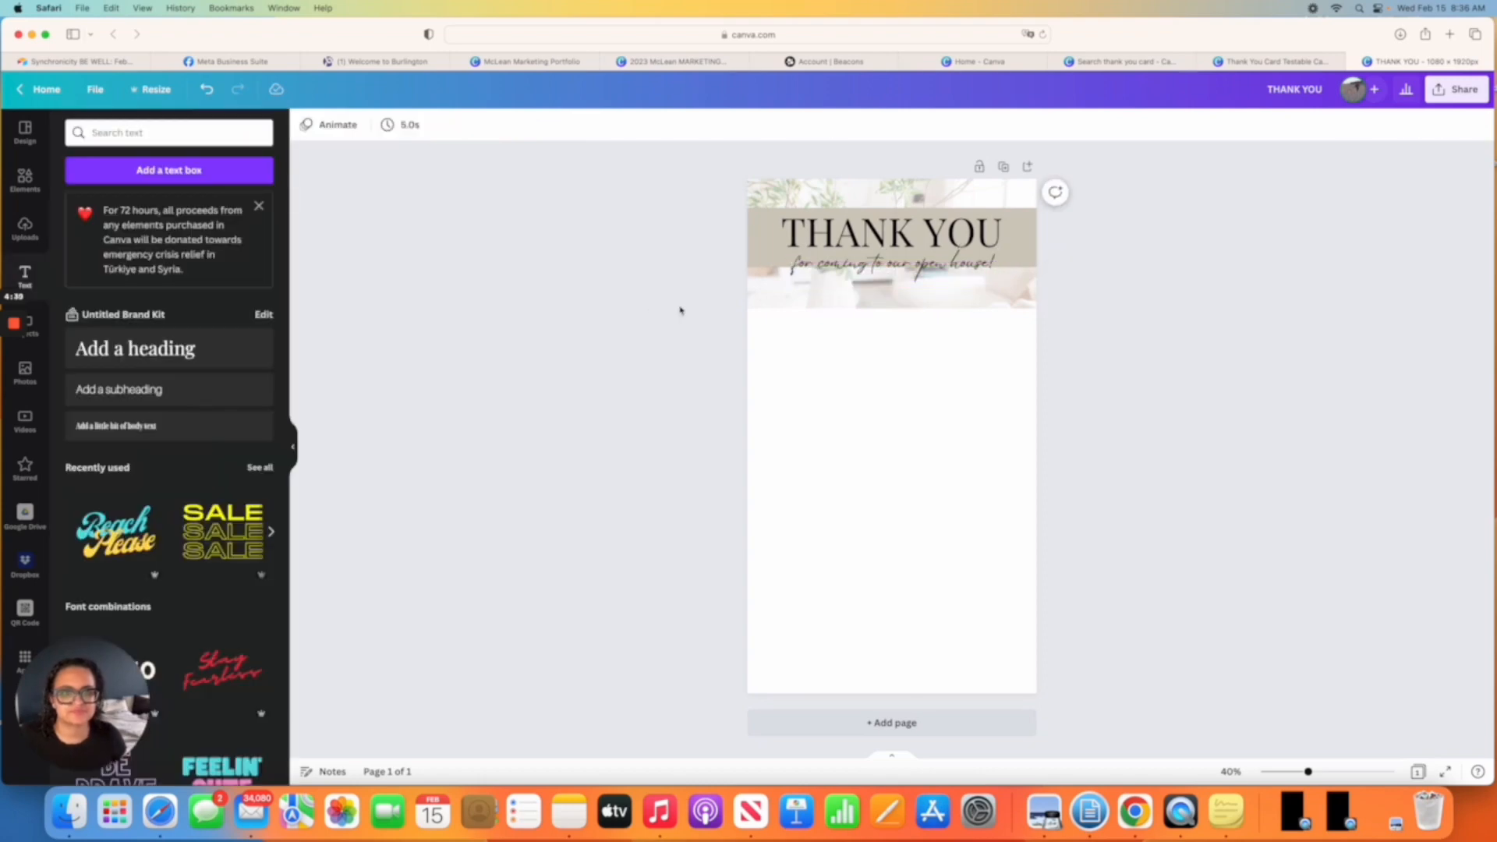
Increase the script subheading's font size until the line is slightly wider than the "THANK YOU" lettering.
left_click(796, 269)
left_click(482, 124)
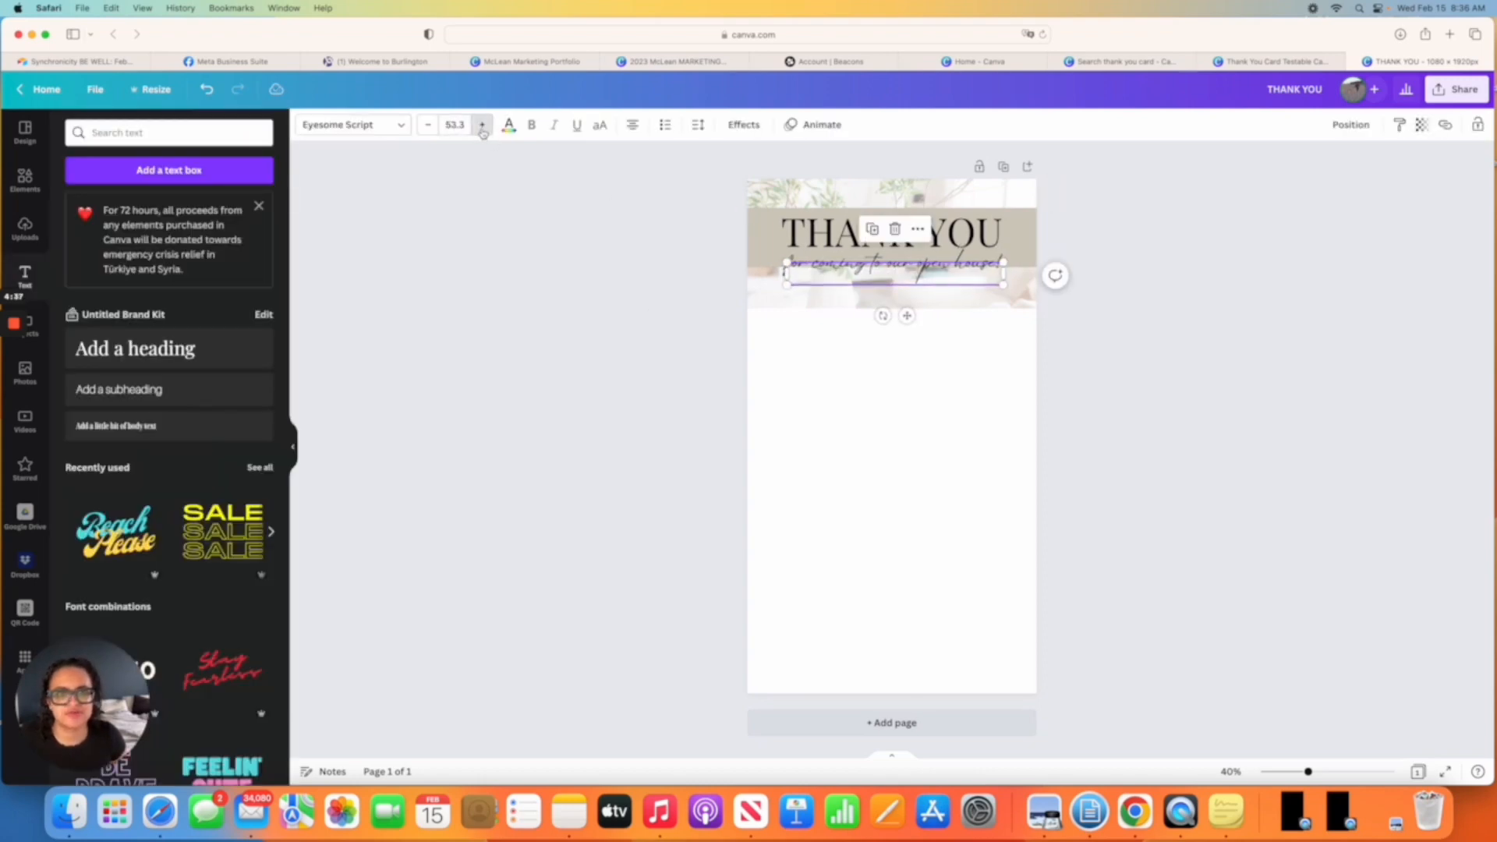
left_click(482, 125)
left_click(482, 124)
left_click(612, 331)
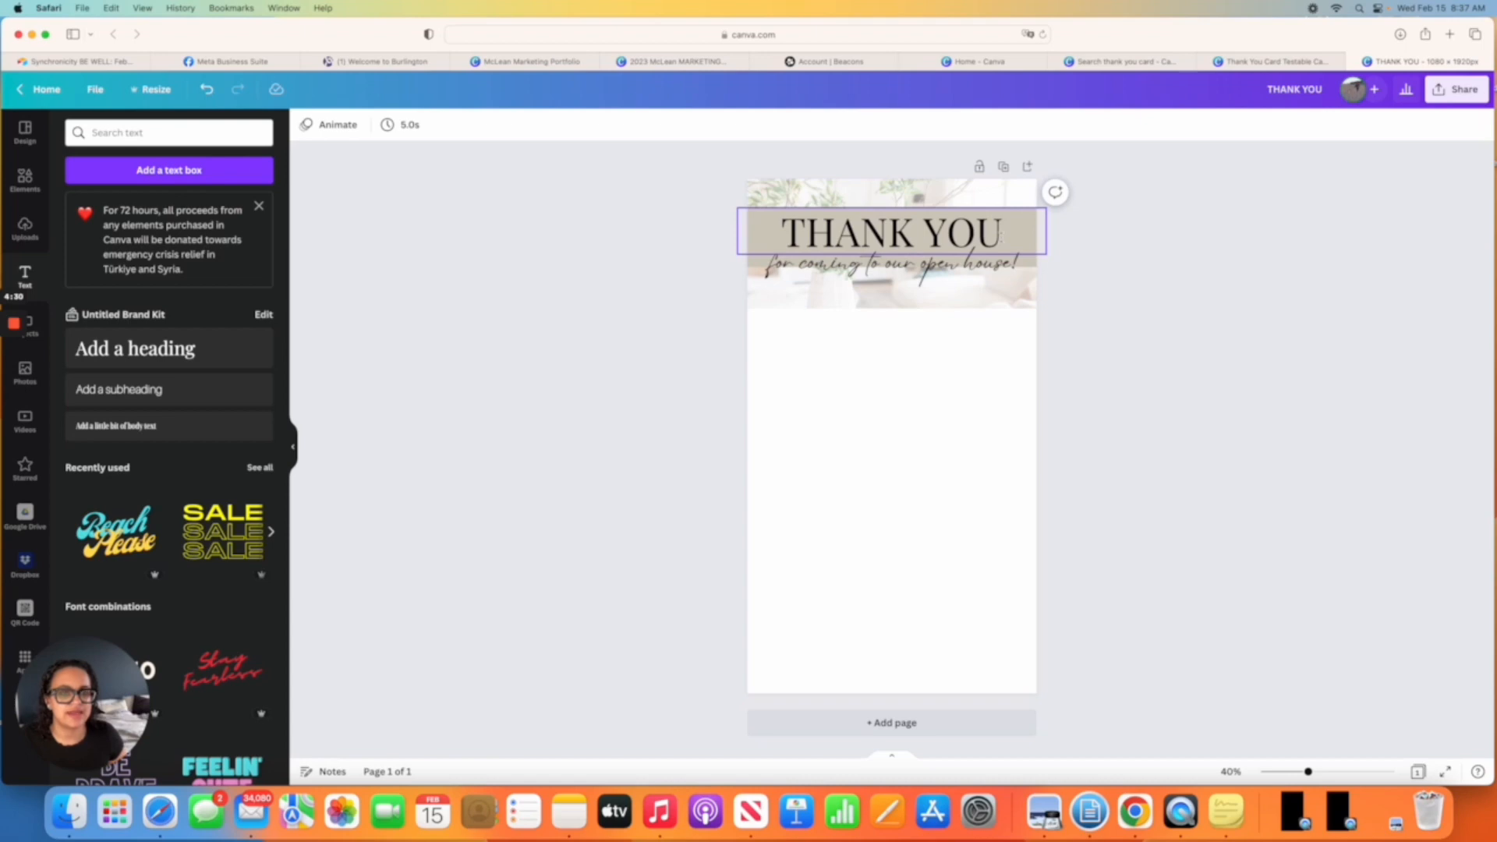
Check the finished realtor card design for reference, and add a "LOCATION" heading at size 43.2 centred a little below the header photo.
left_click(1293, 66)
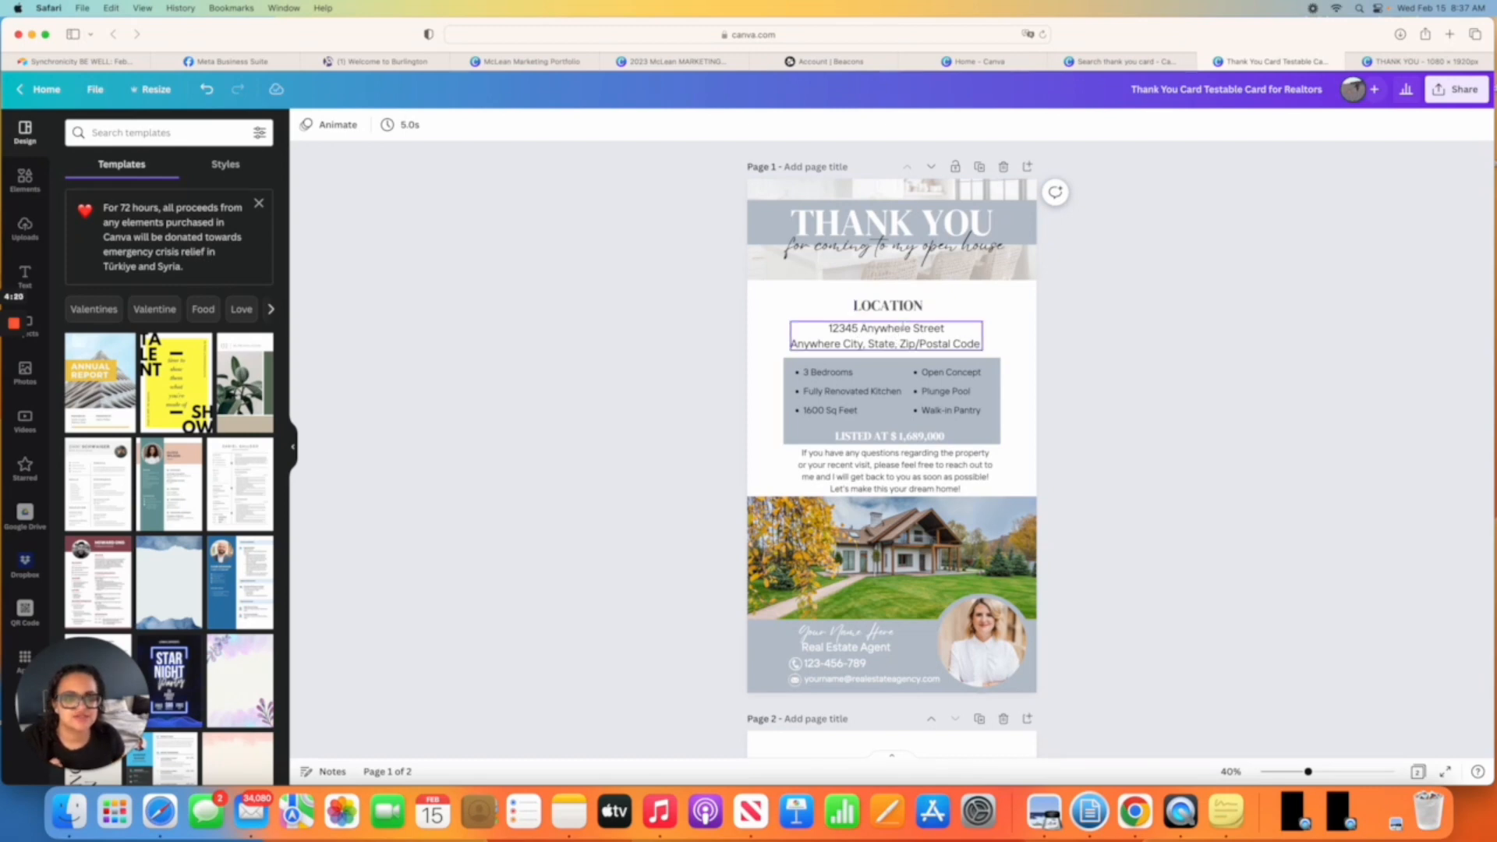
left_click(1365, 62)
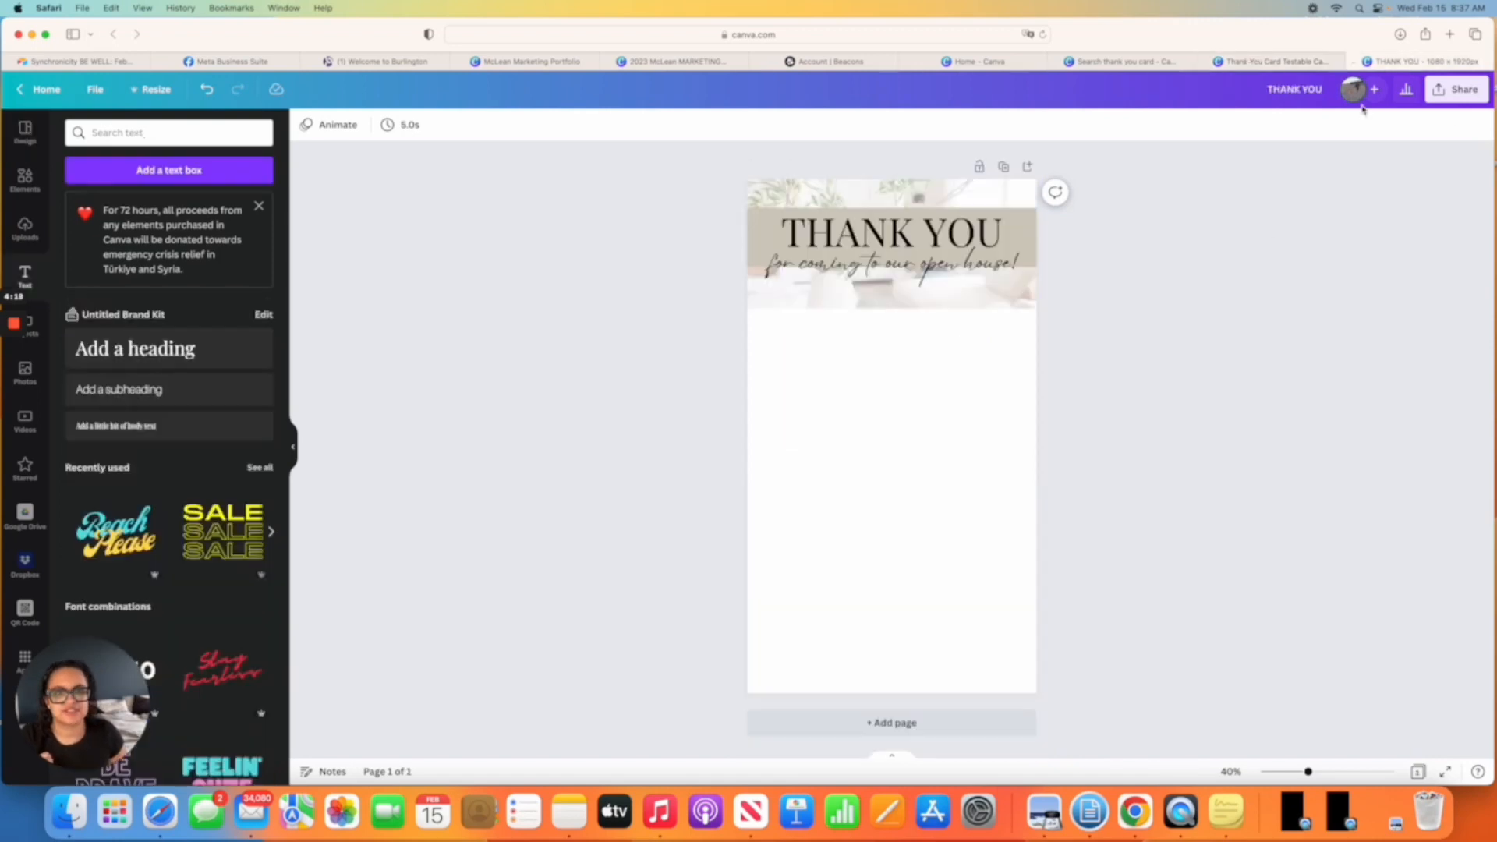
left_click(199, 352)
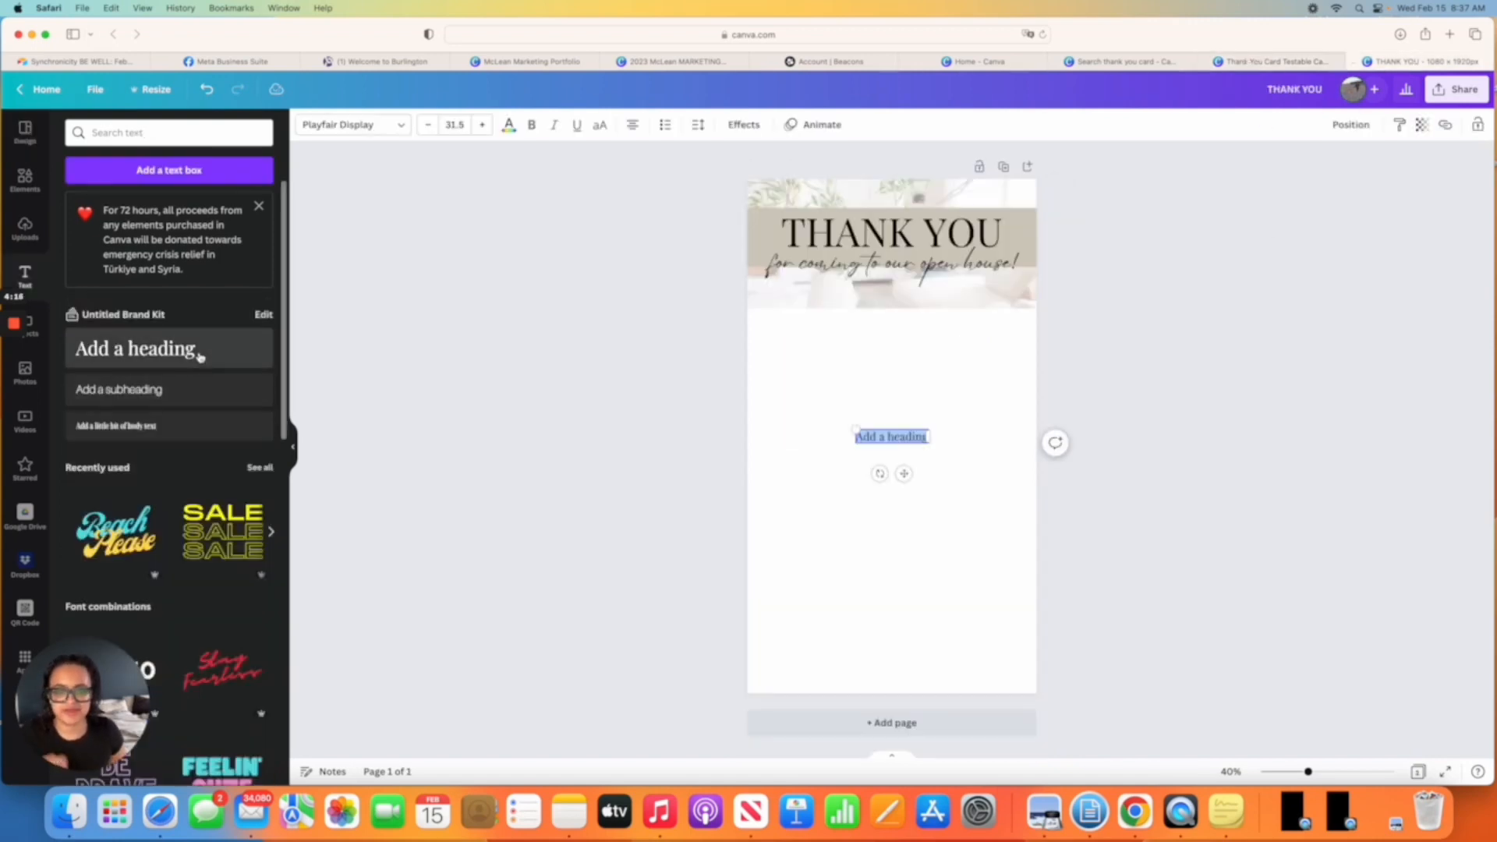
type("L")
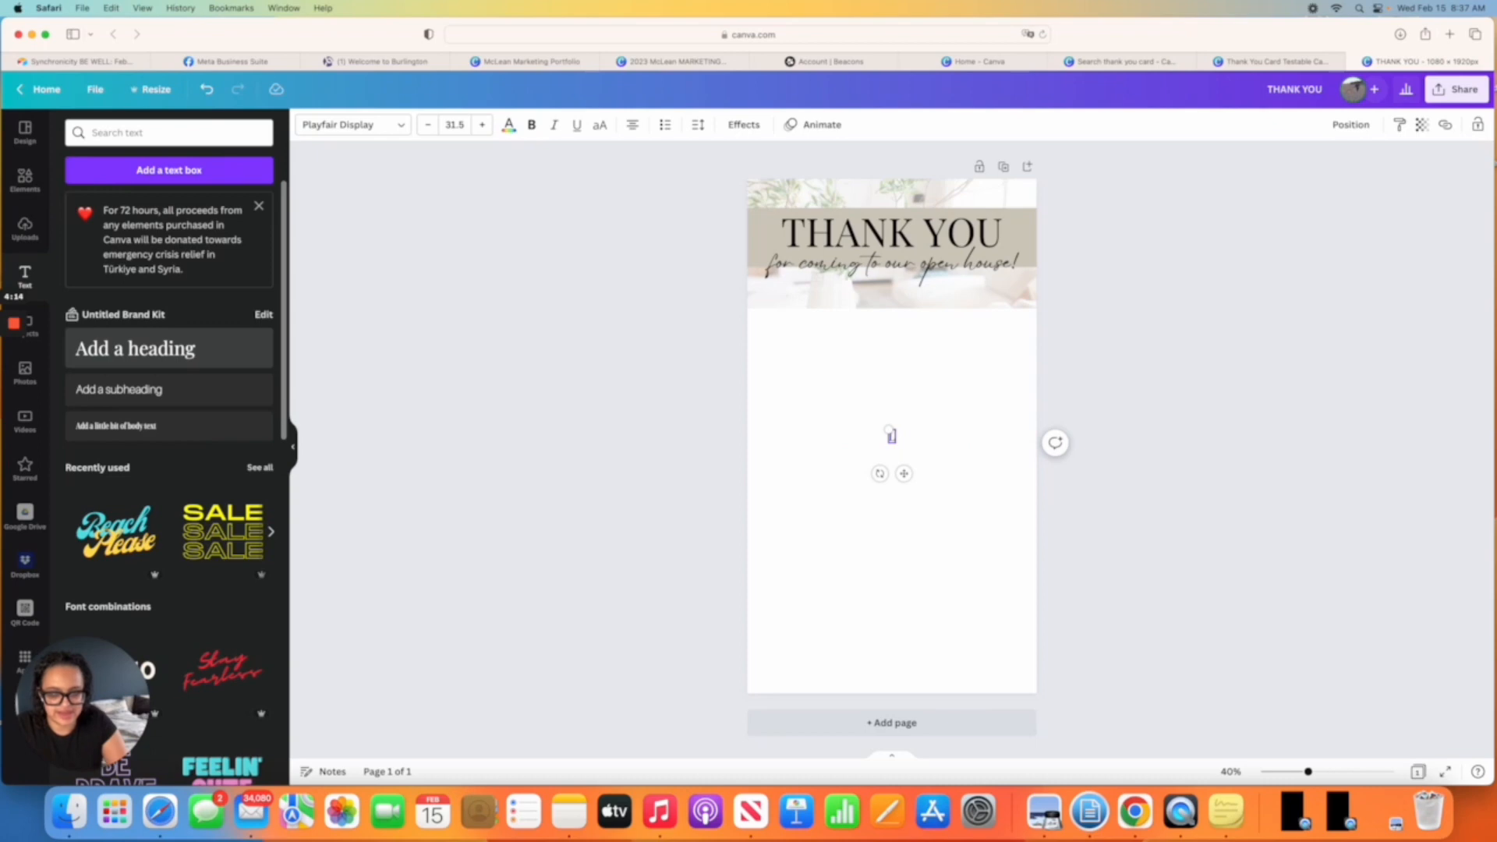
type("OCATION")
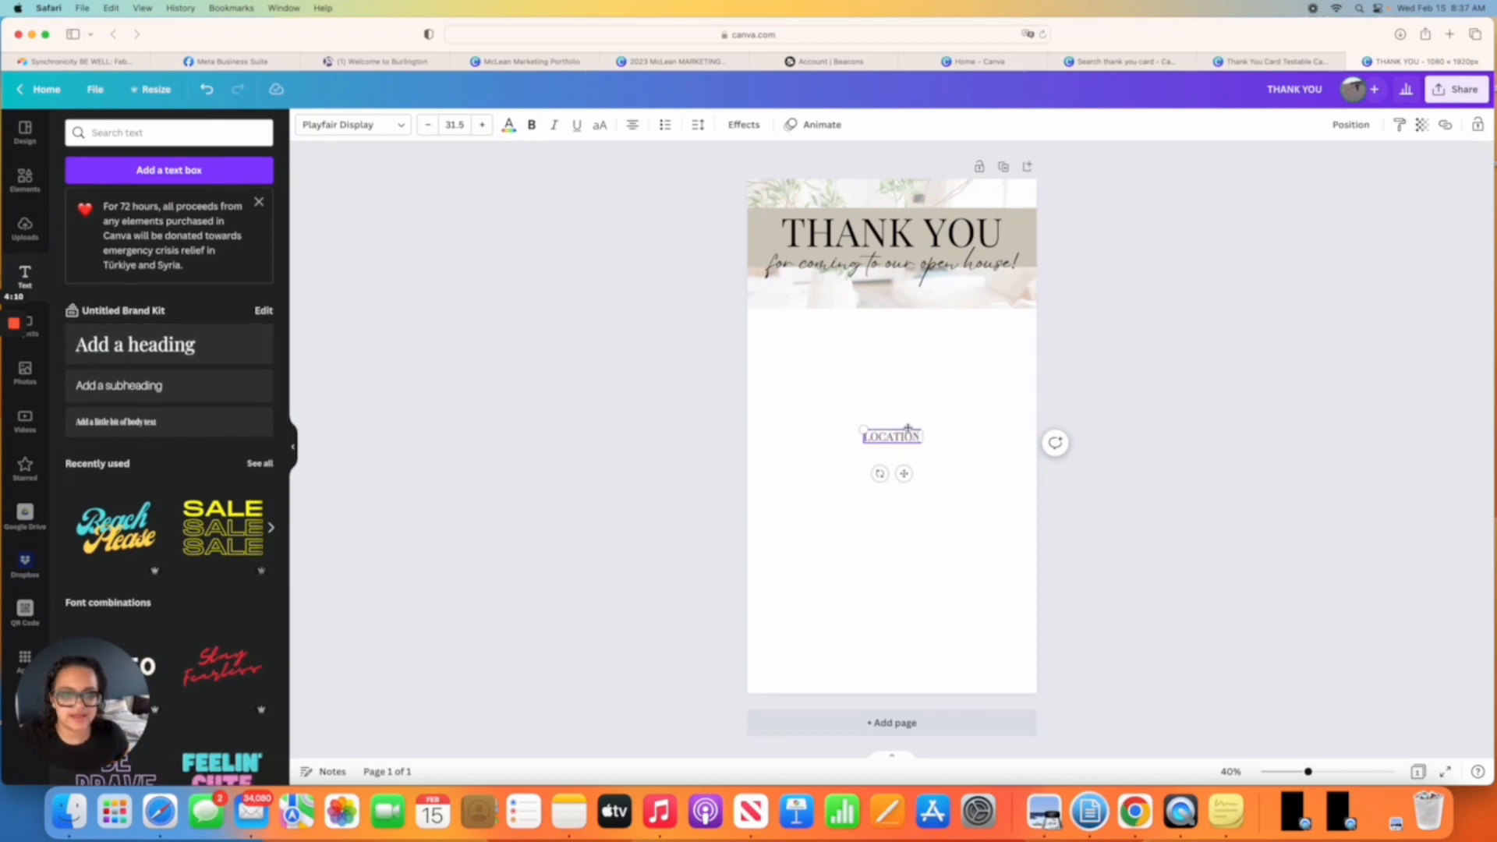
left_click_drag(864, 430, 842, 425)
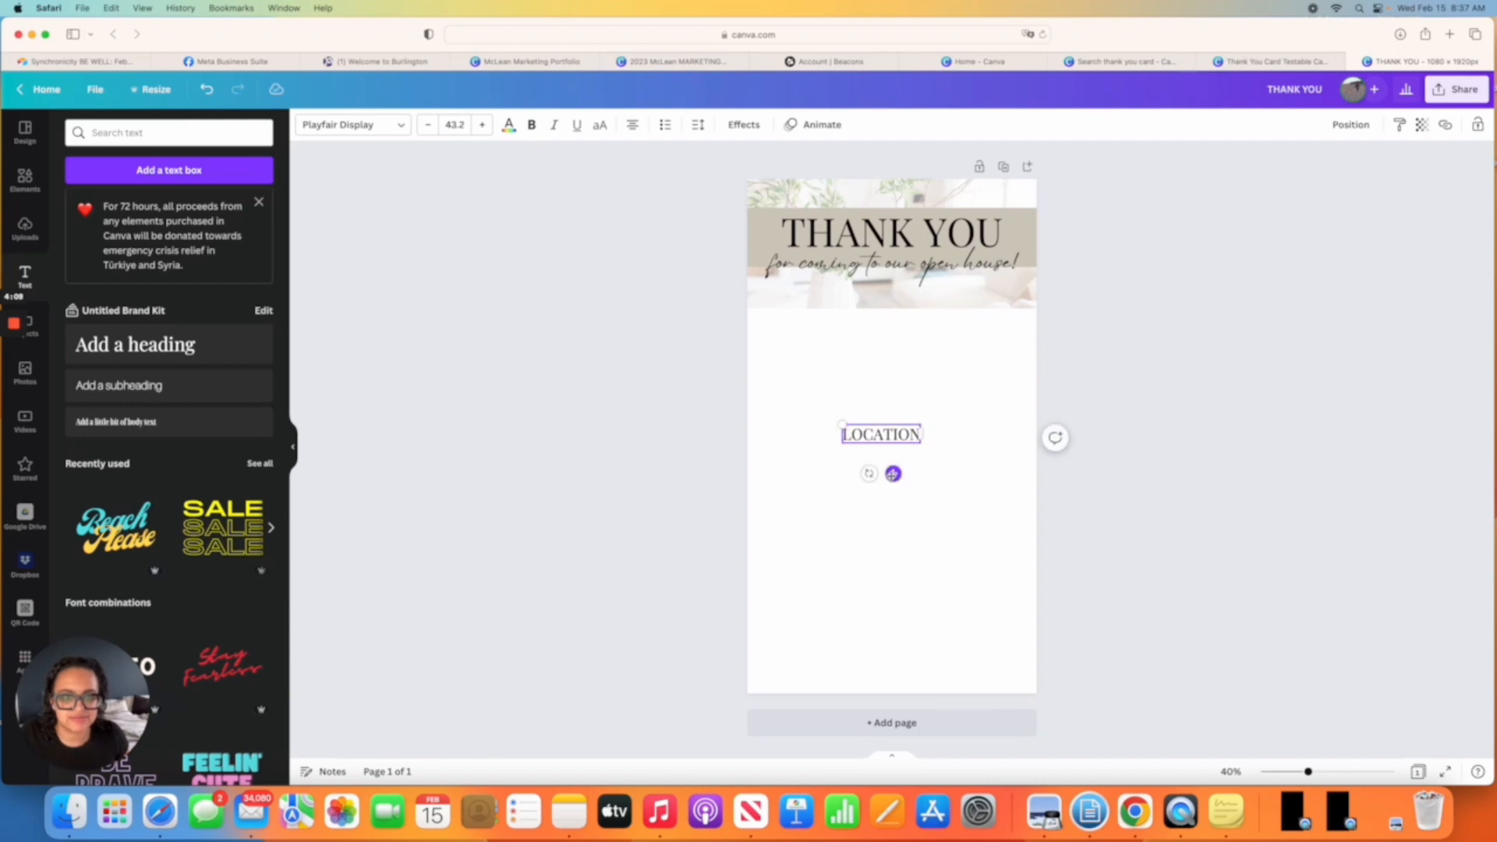
left_click_drag(893, 474, 892, 398)
Make the "LOCATION" heading bold.
left_click(532, 125)
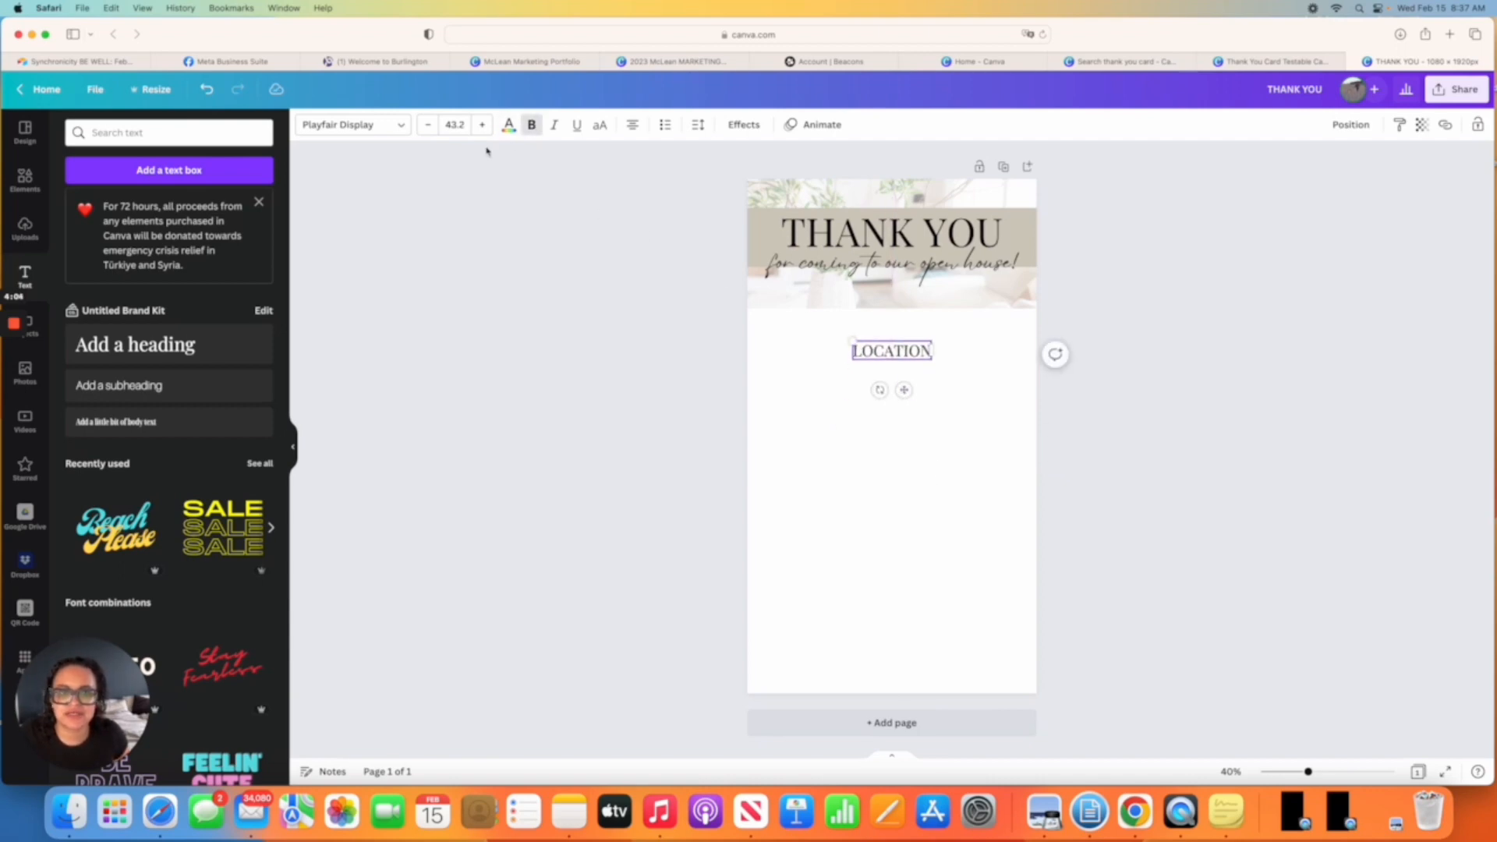
left_click(864, 384)
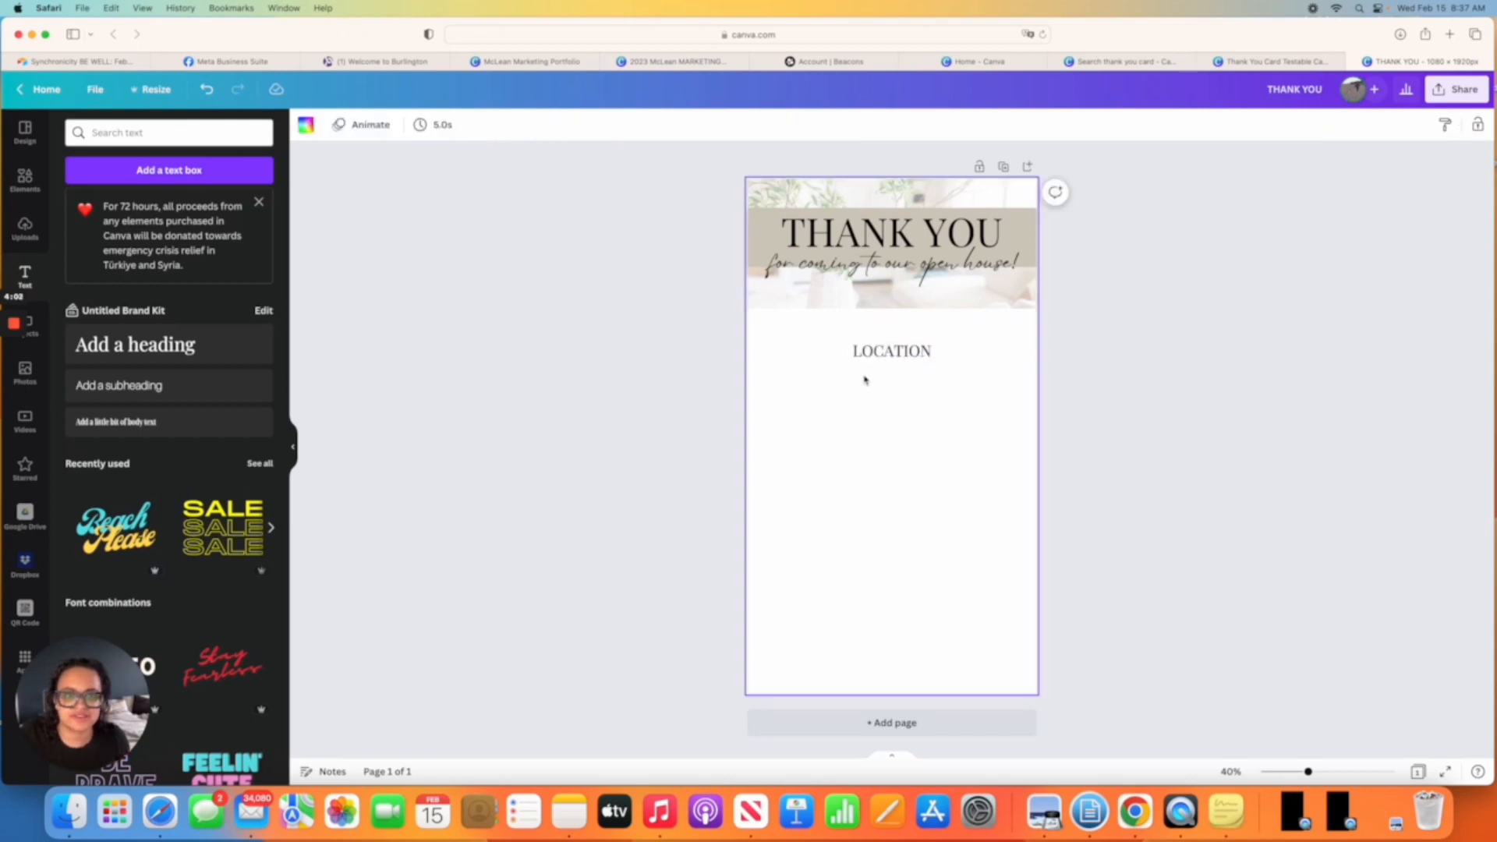
left_click(868, 354)
left_click(532, 125)
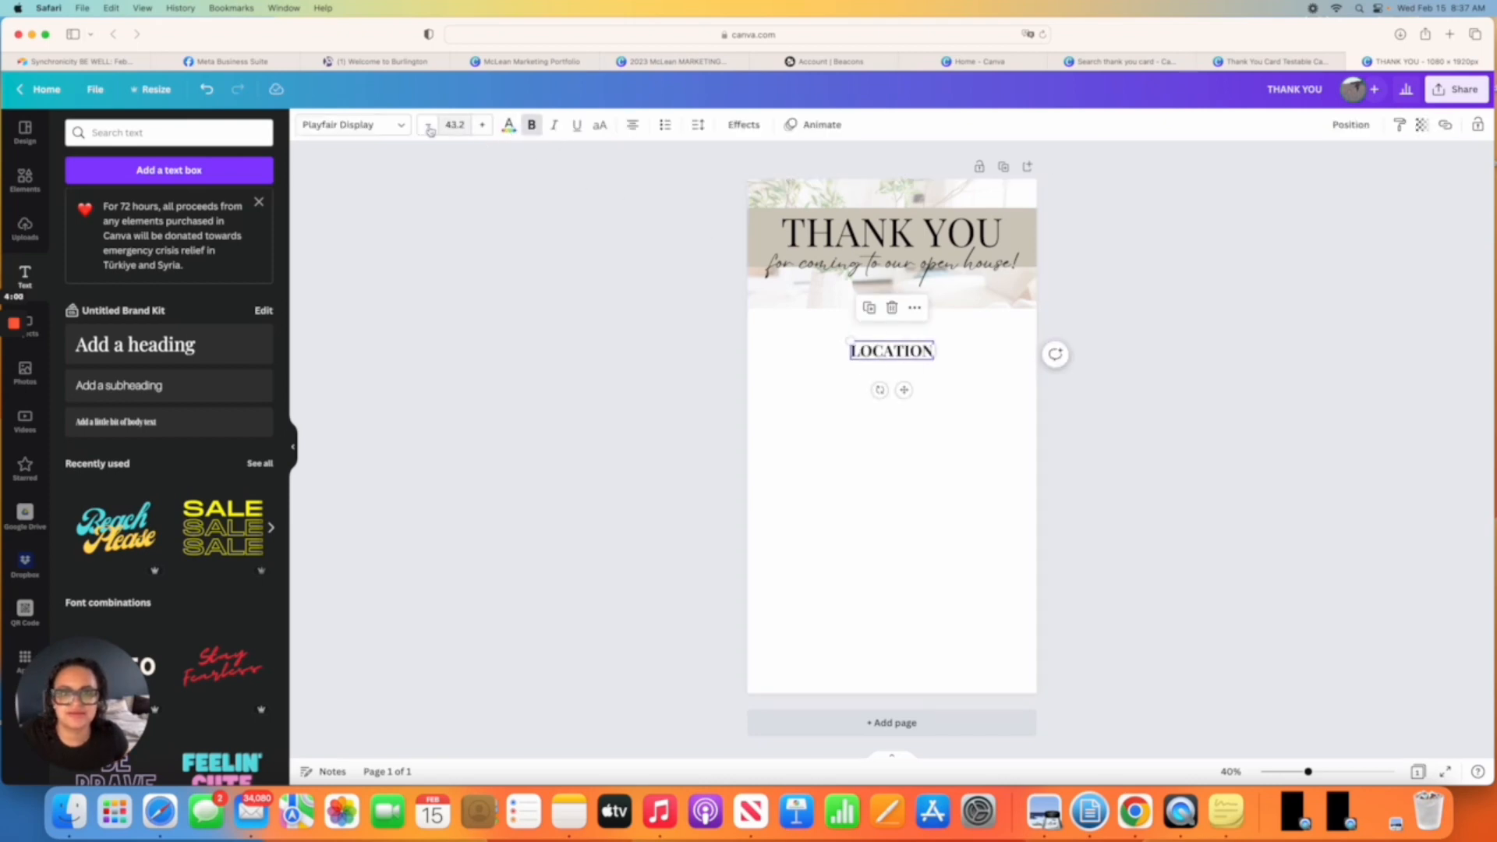
Reduce the "LOCATION" heading to size 39.2 and move it up slightly toward the header photo.
left_click(429, 125)
left_click(429, 125)
left_click(429, 126)
left_click(429, 126)
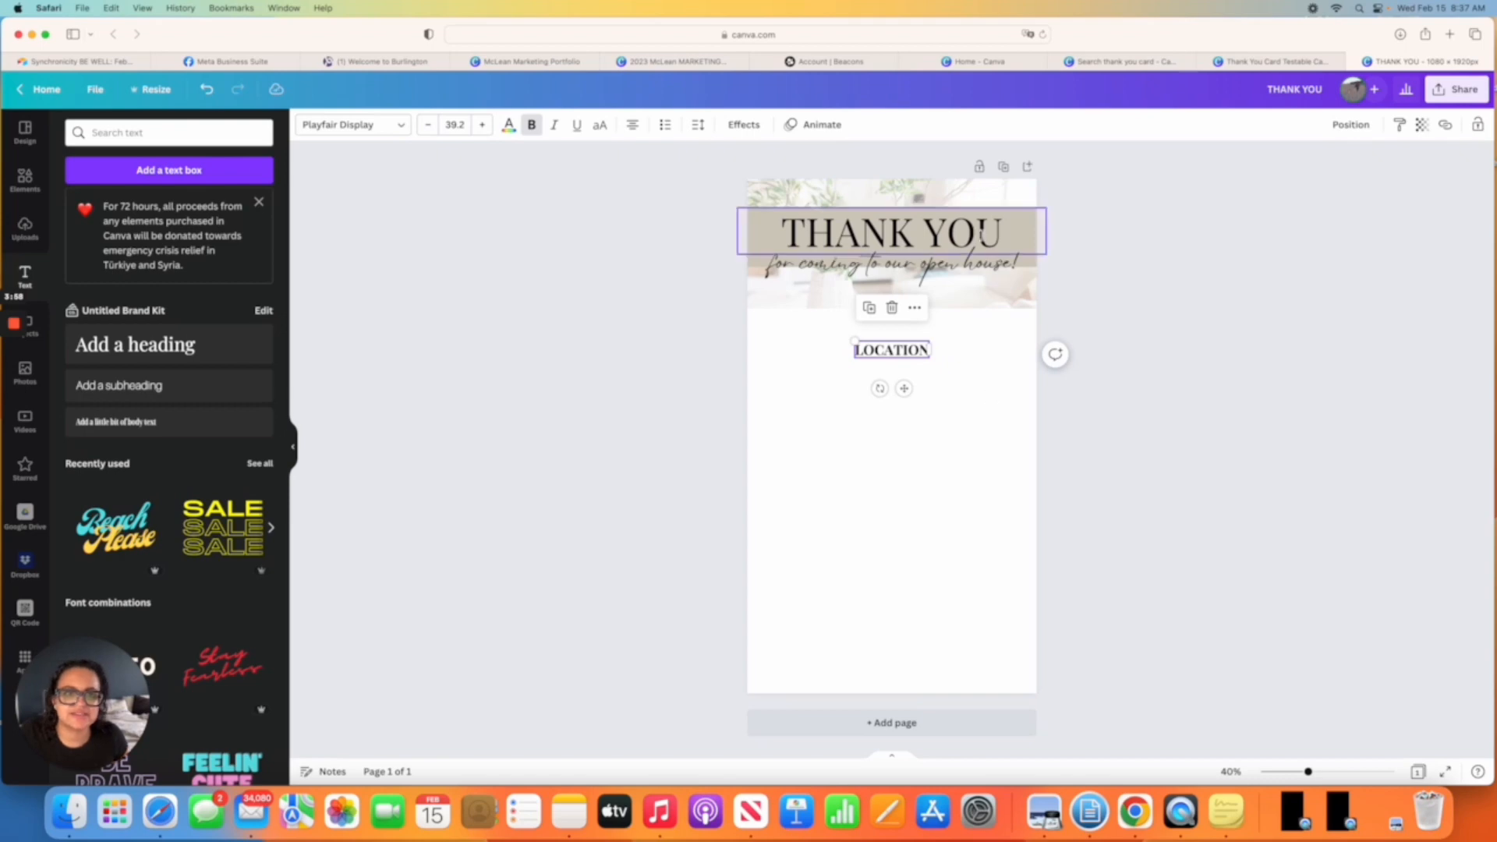
left_click_drag(904, 389, 904, 381)
Recolour the "LOCATION" heading with the custom brown #726558 and nudge it slightly up.
left_click(508, 125)
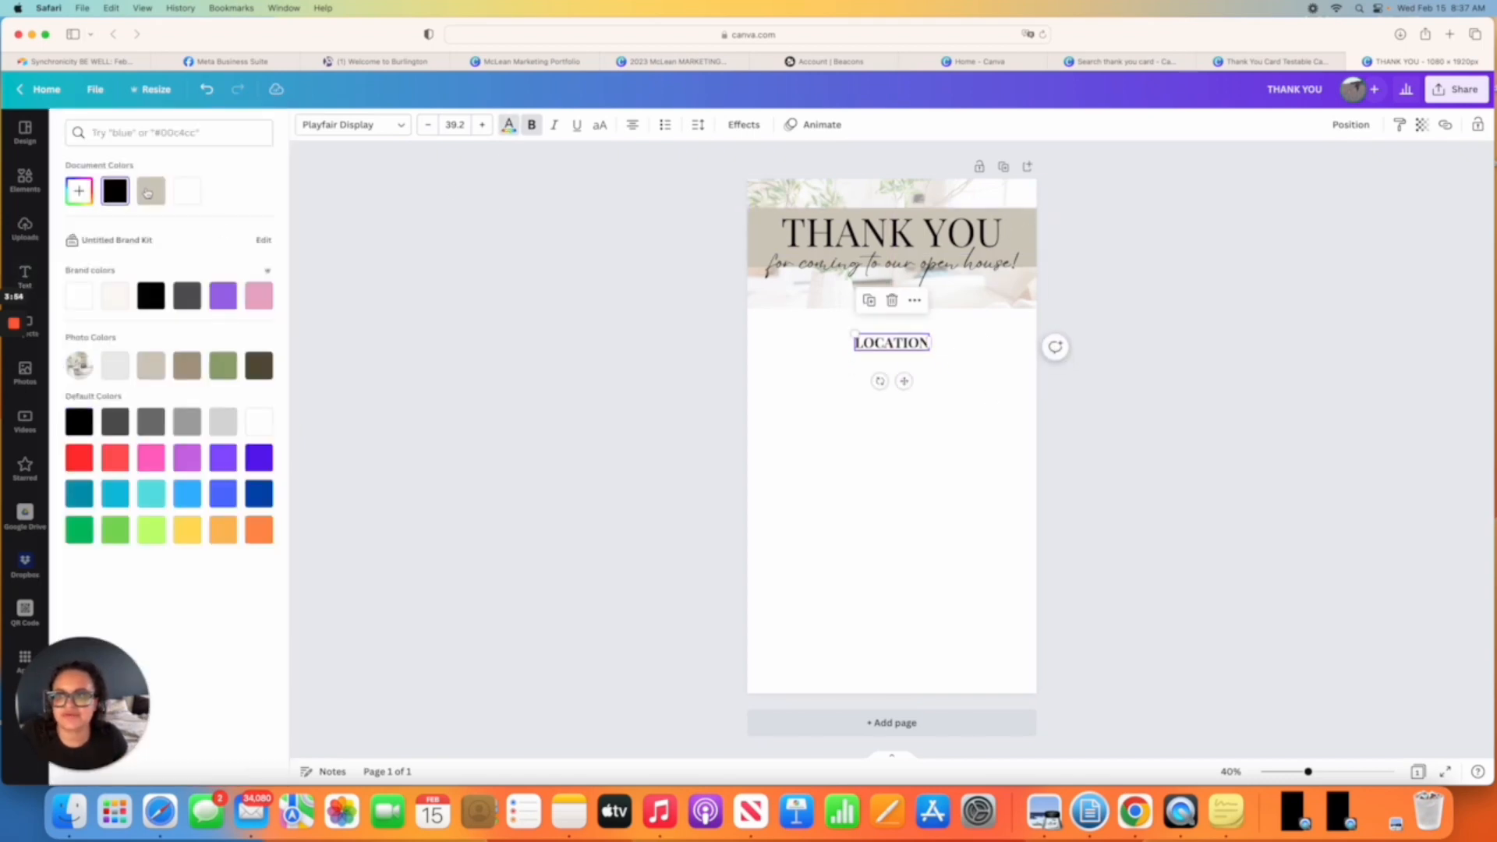
left_click(150, 191)
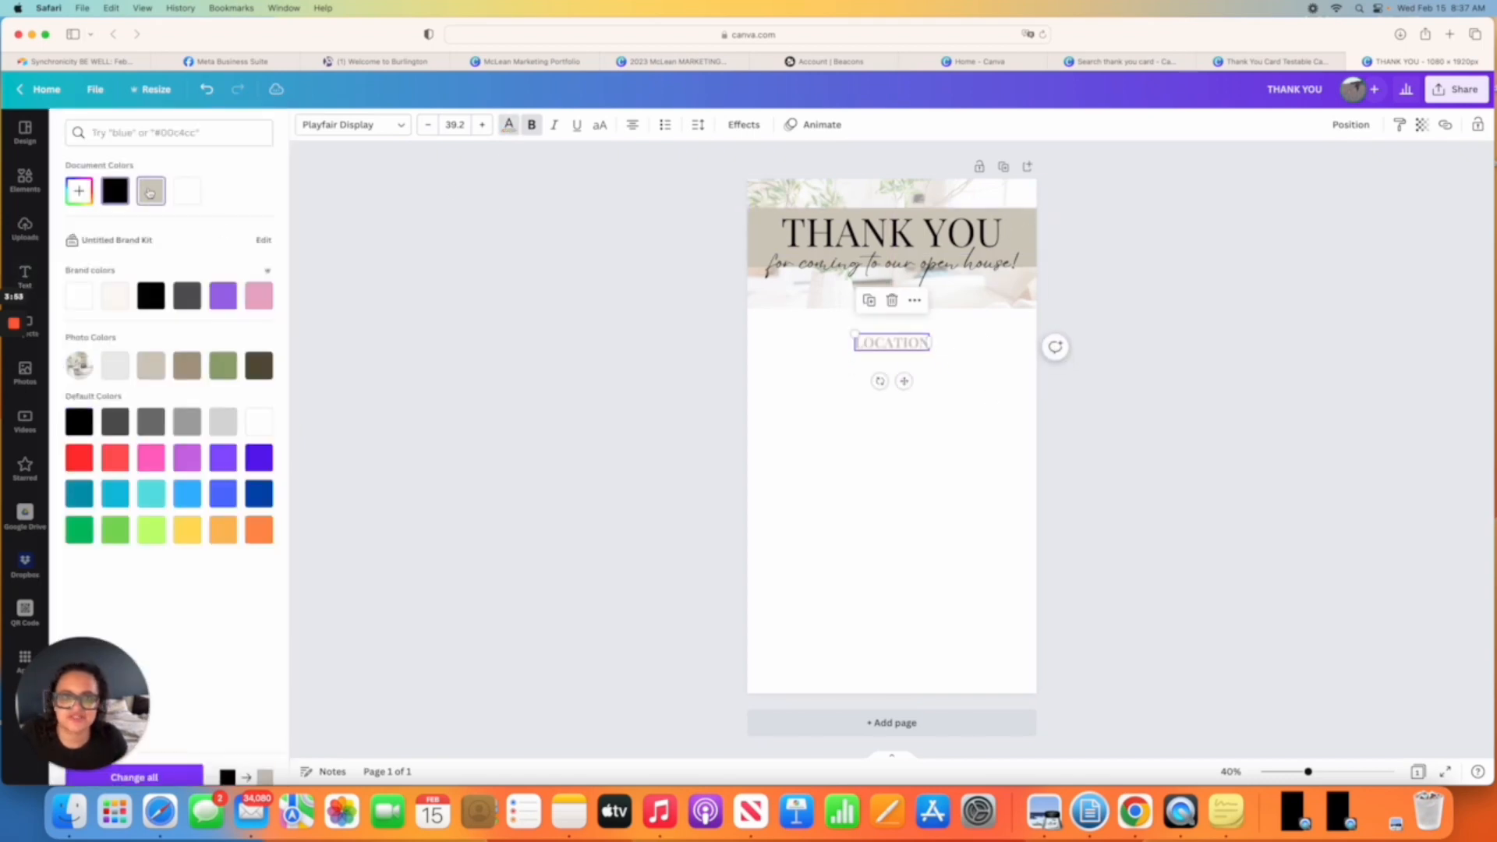
left_click(186, 366)
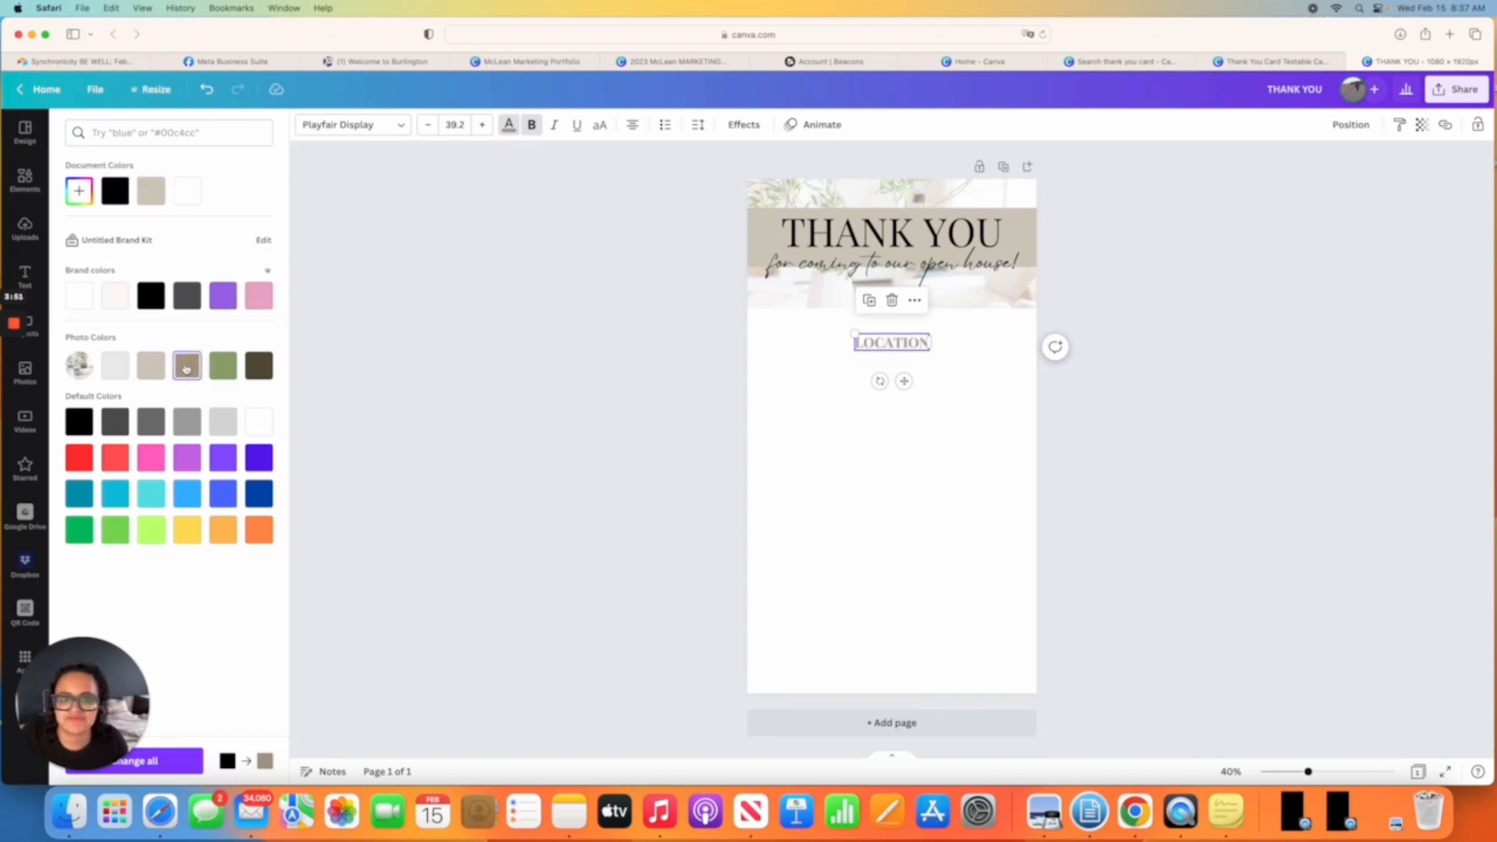
left_click(78, 191)
left_click_drag(114, 250, 117, 262)
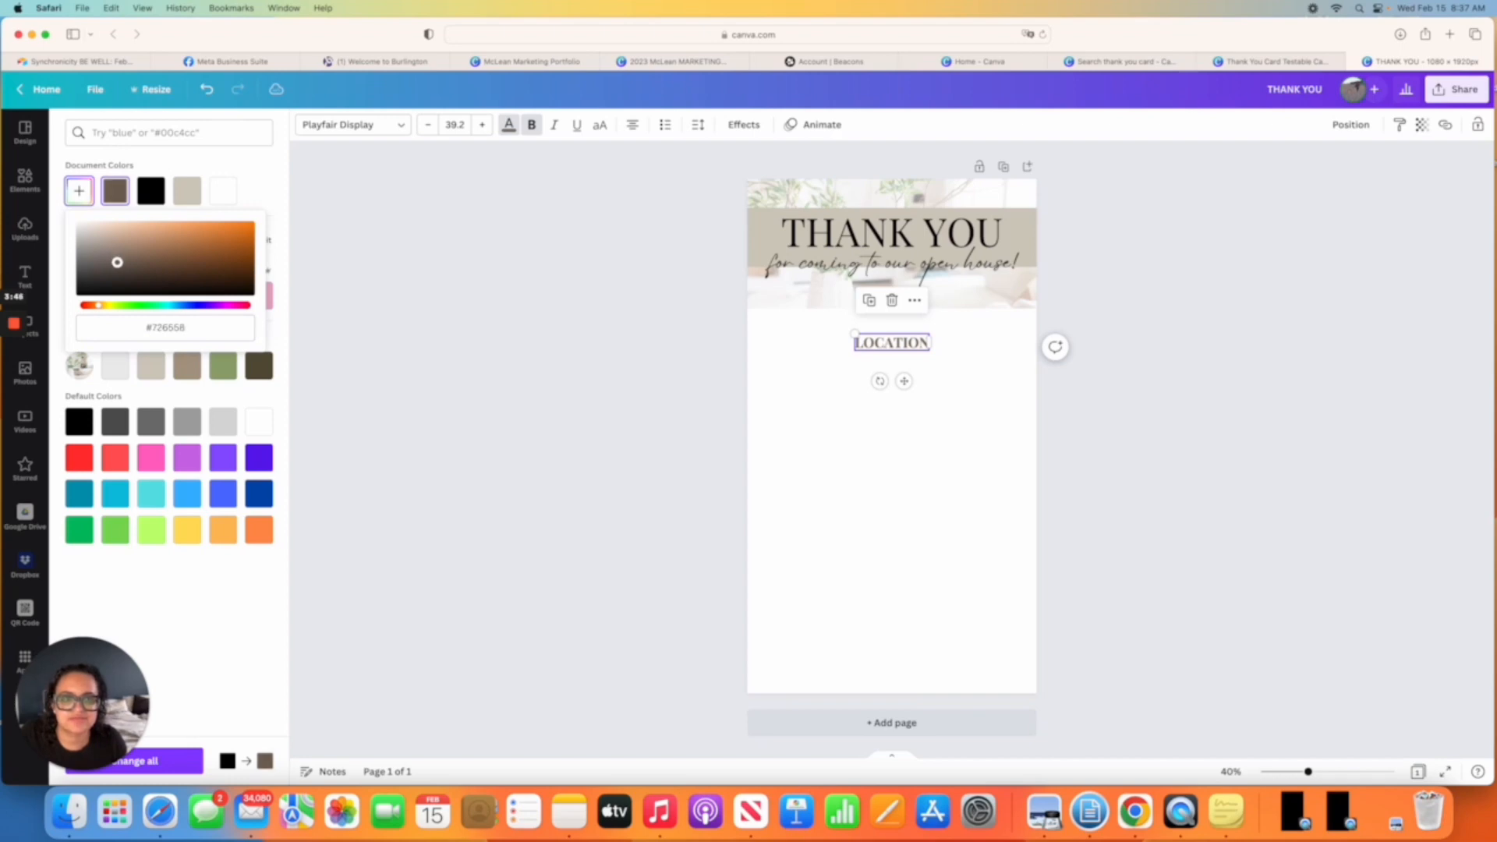
left_click(500, 385)
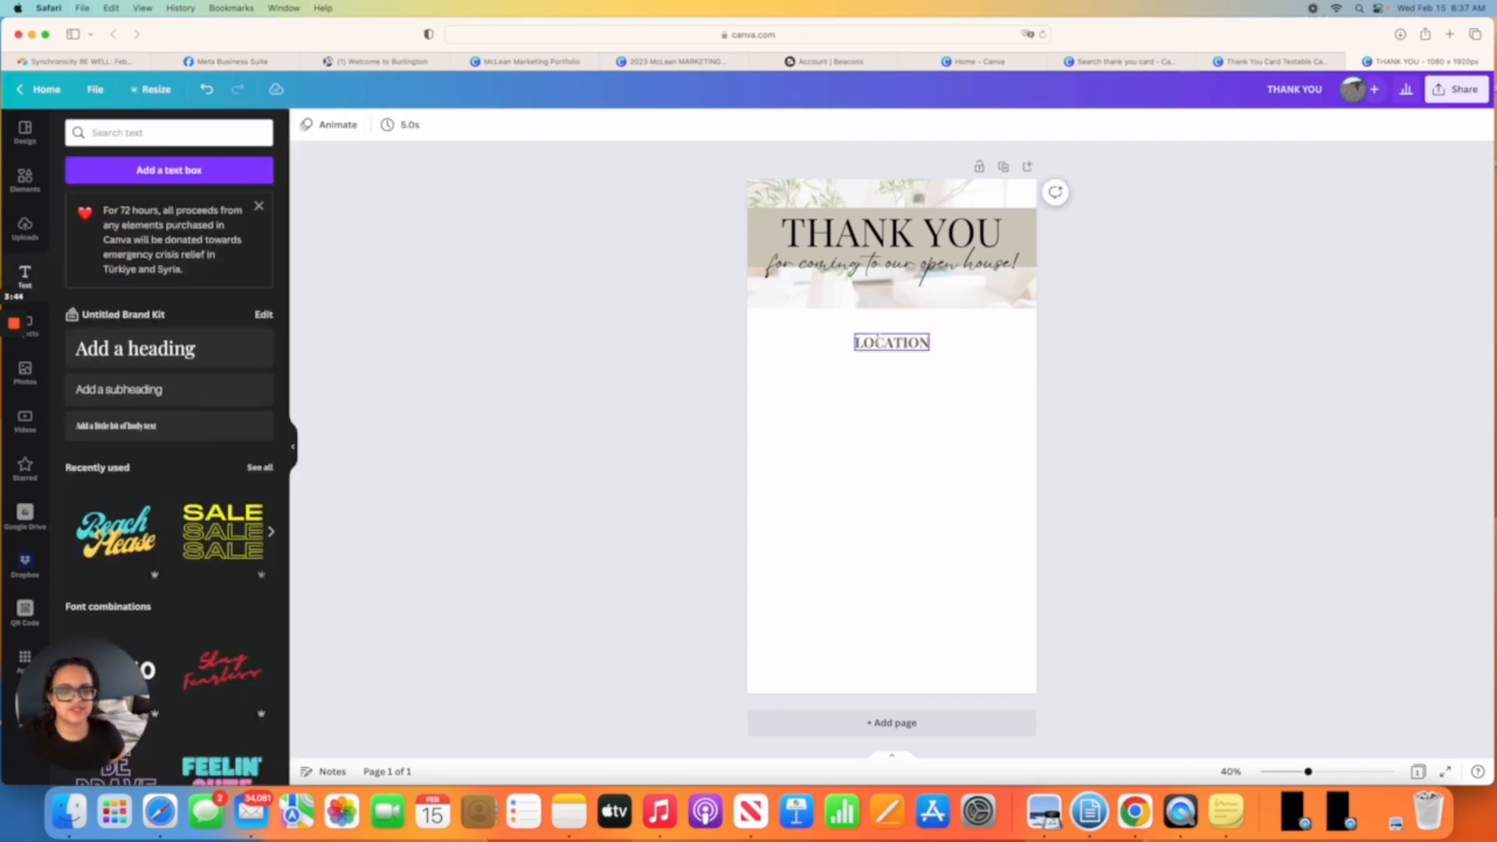
left_click(879, 340)
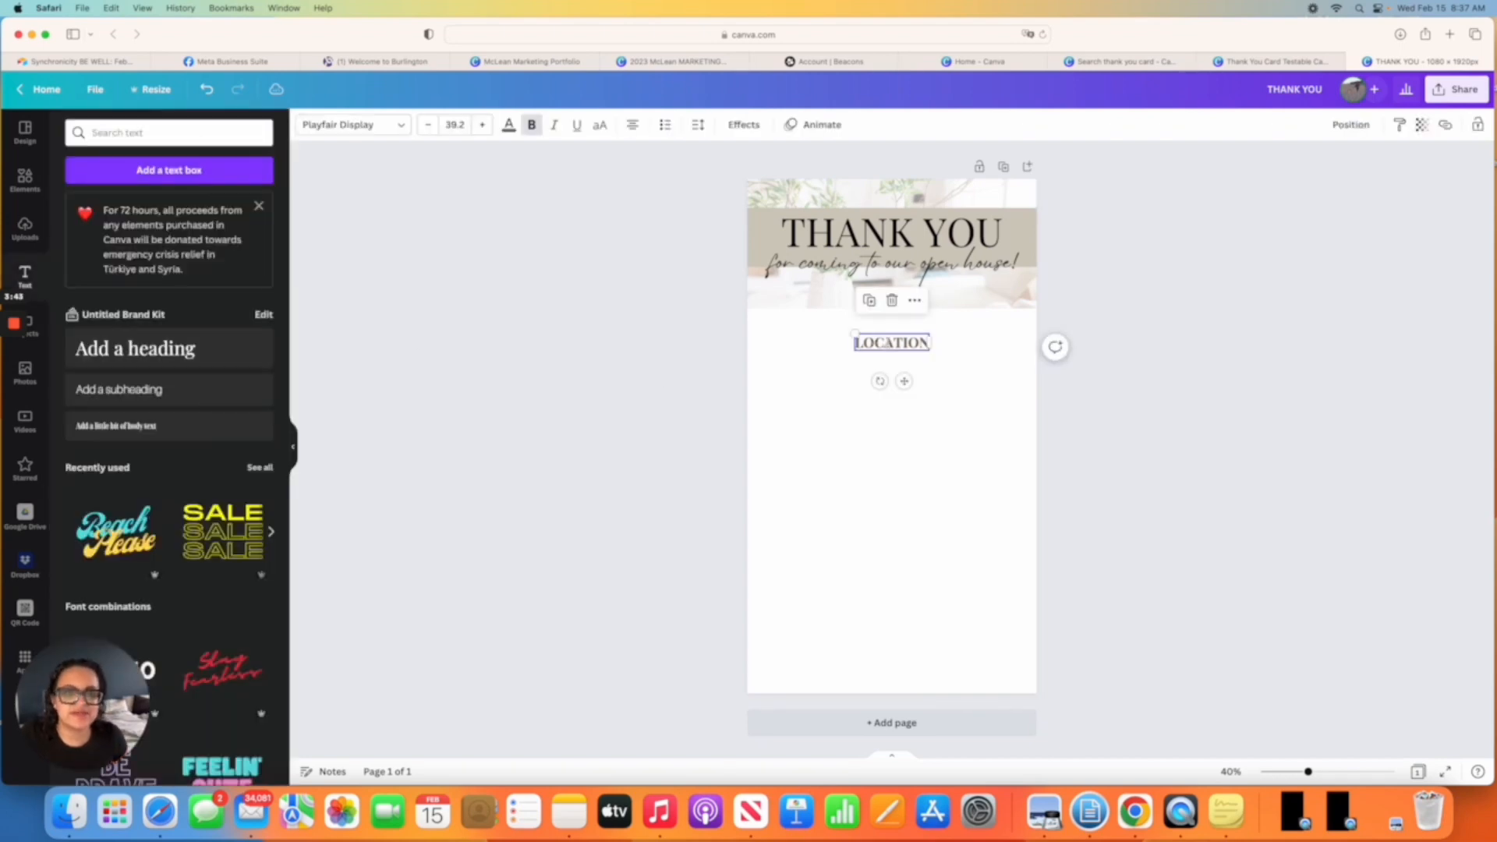
left_click(689, 364)
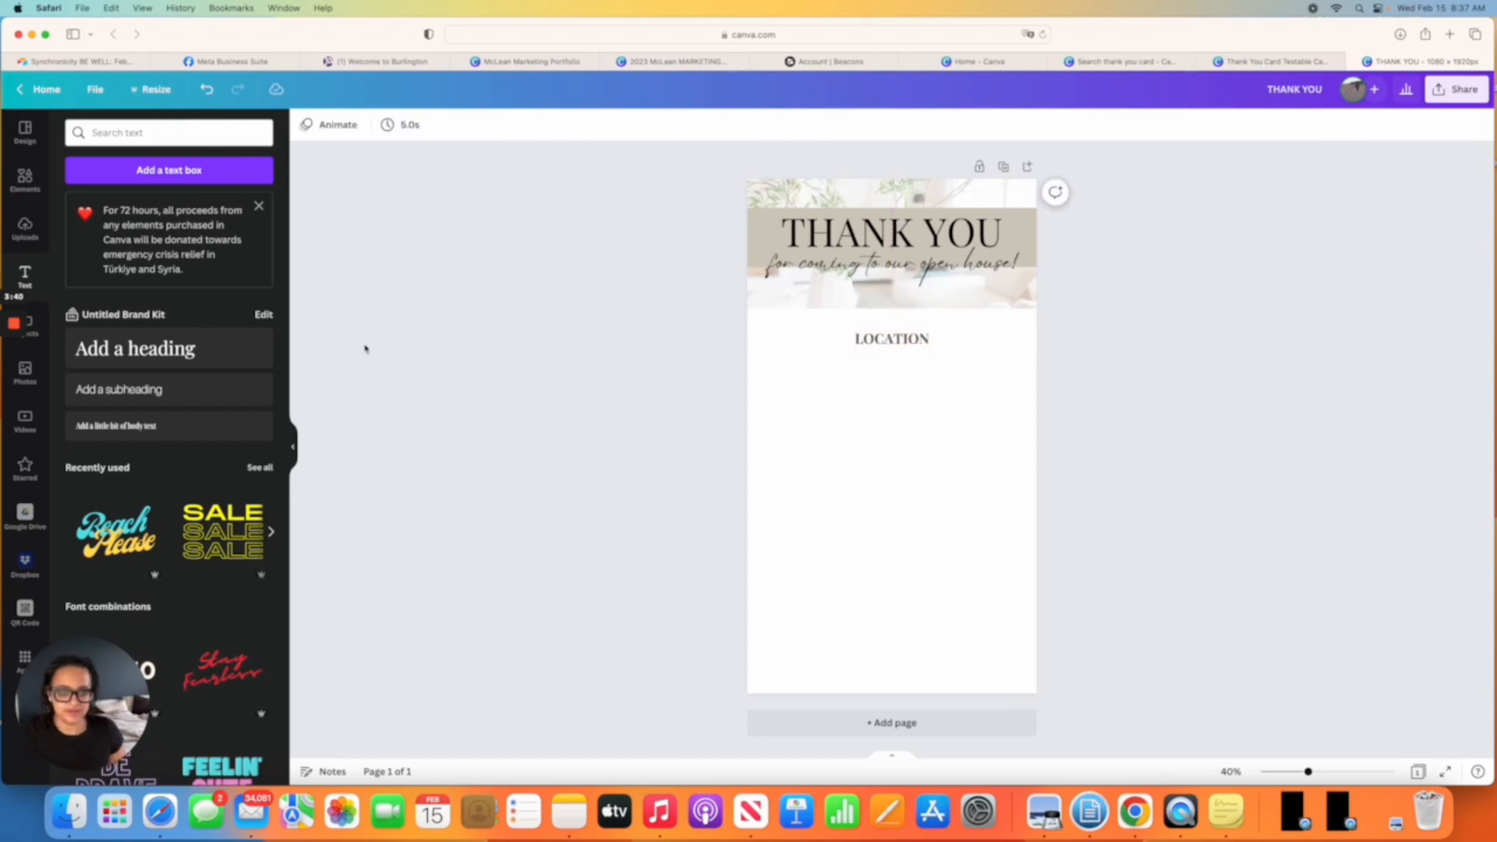
Add a subheading with the two-line placeholder property address at size 27.2 and place it beneath the "LOCATION" heading.
left_click(187, 390)
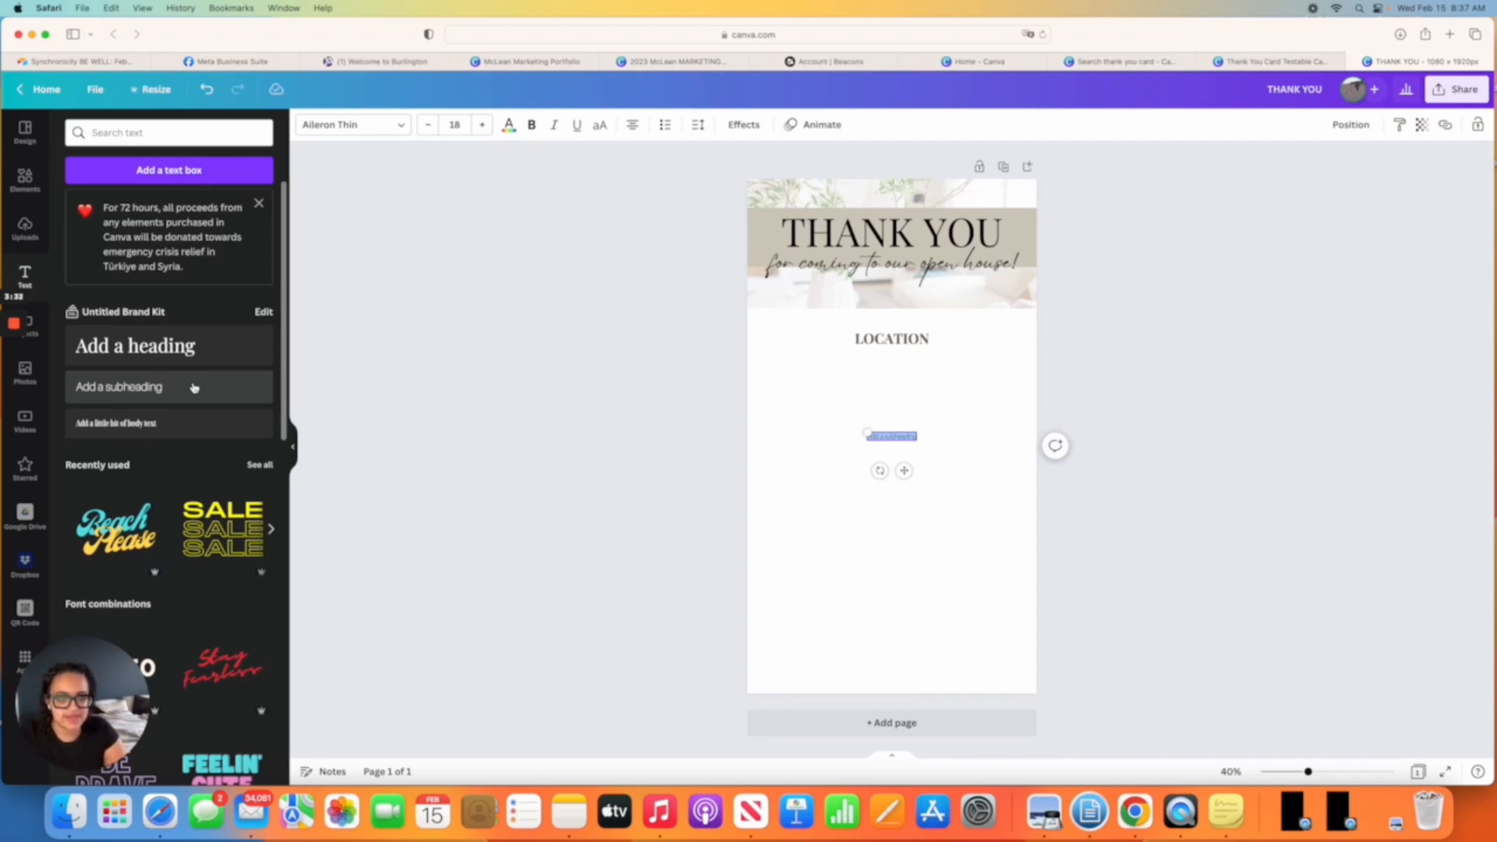
key("BackSpace")
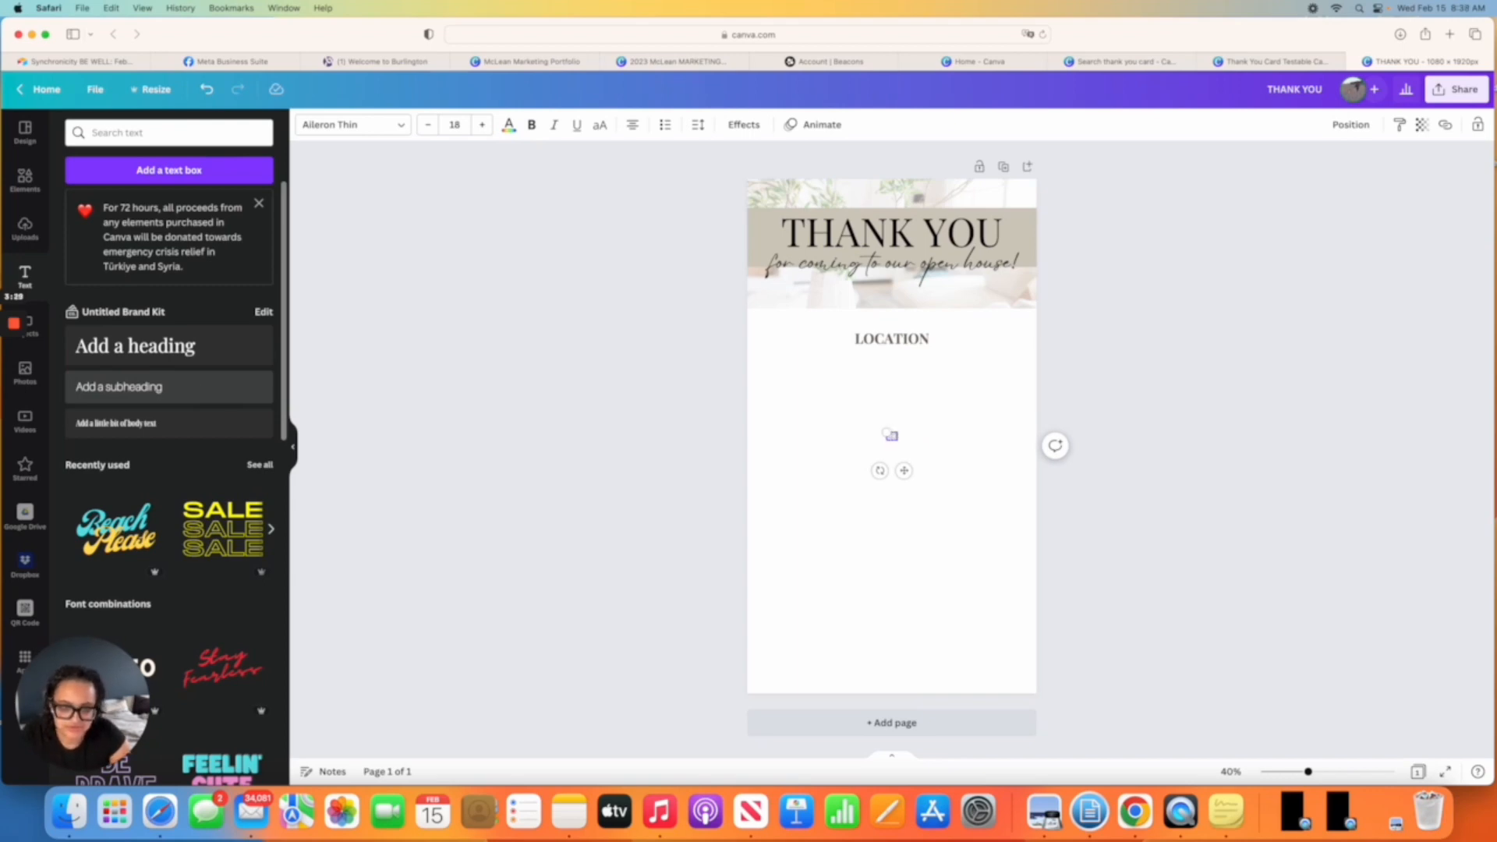
type("1234 Anywhere Dri")
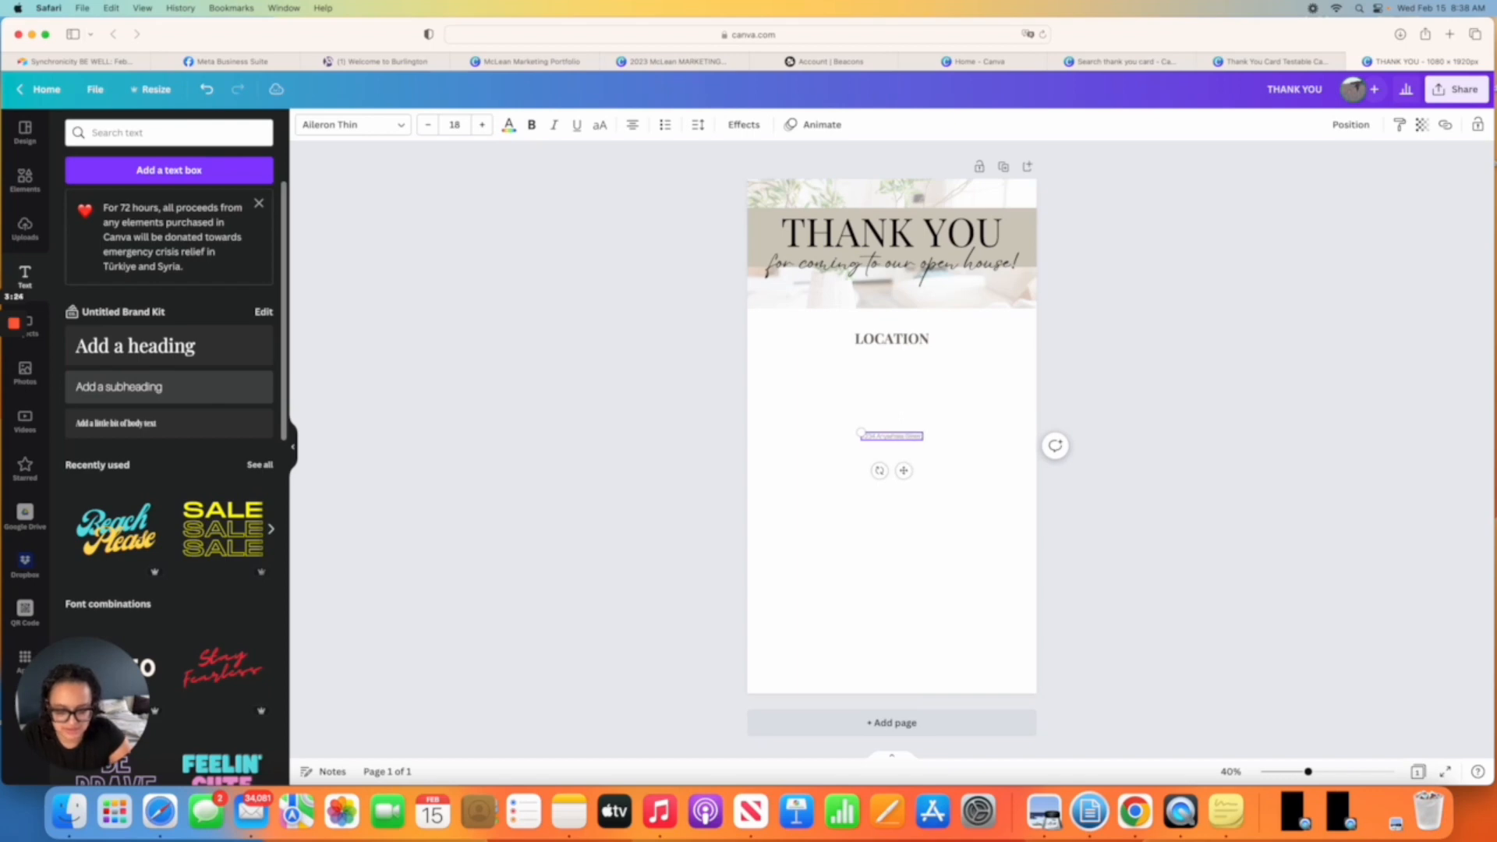
type("eet, Cit")
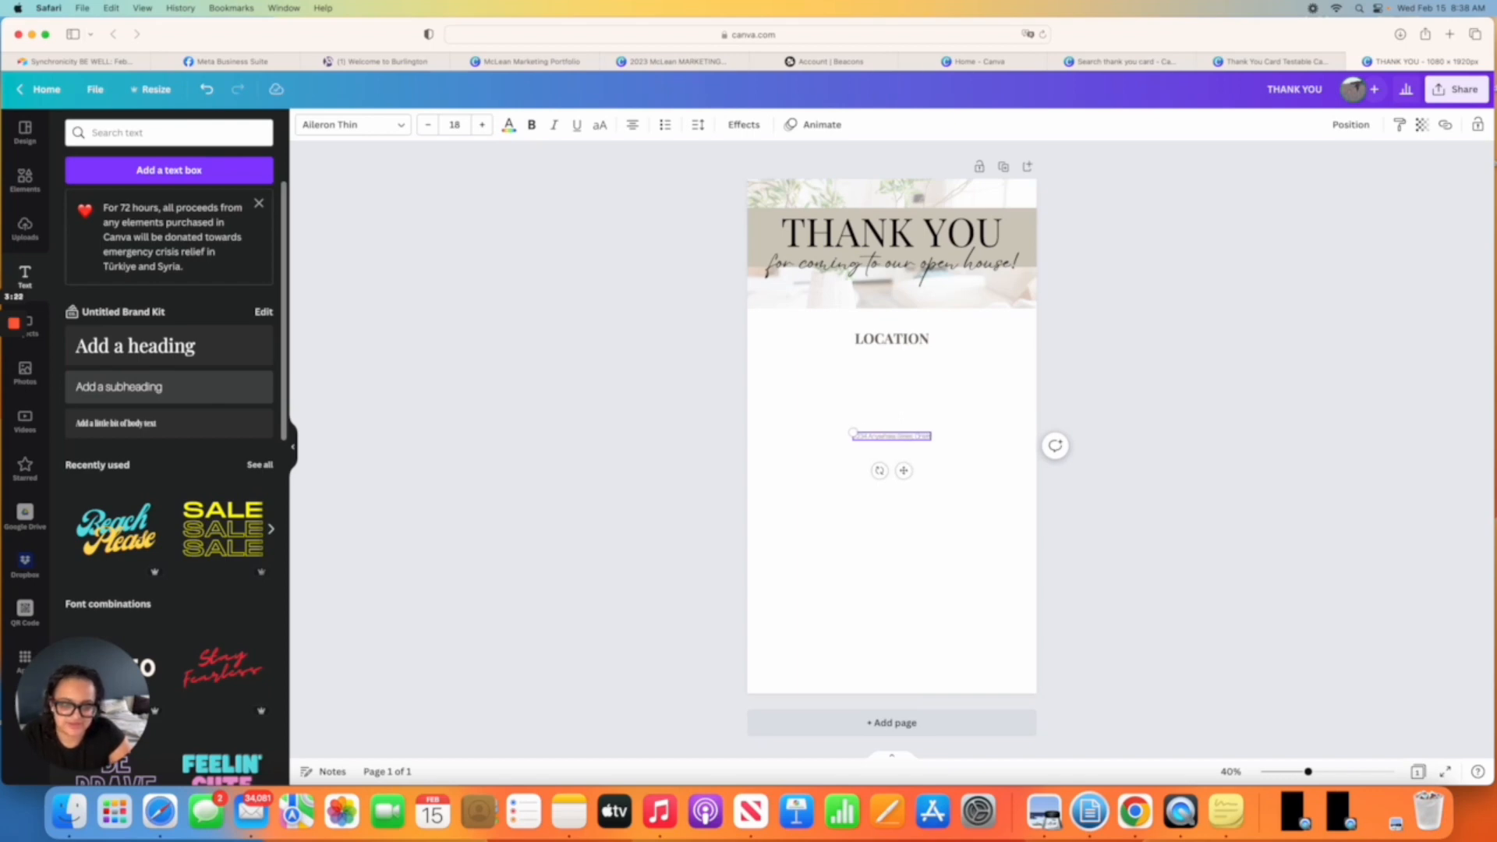
key("BackSpace")
key("BackSpace")
key("BackSpace")
key("BackSpace")
key("BackSpace")
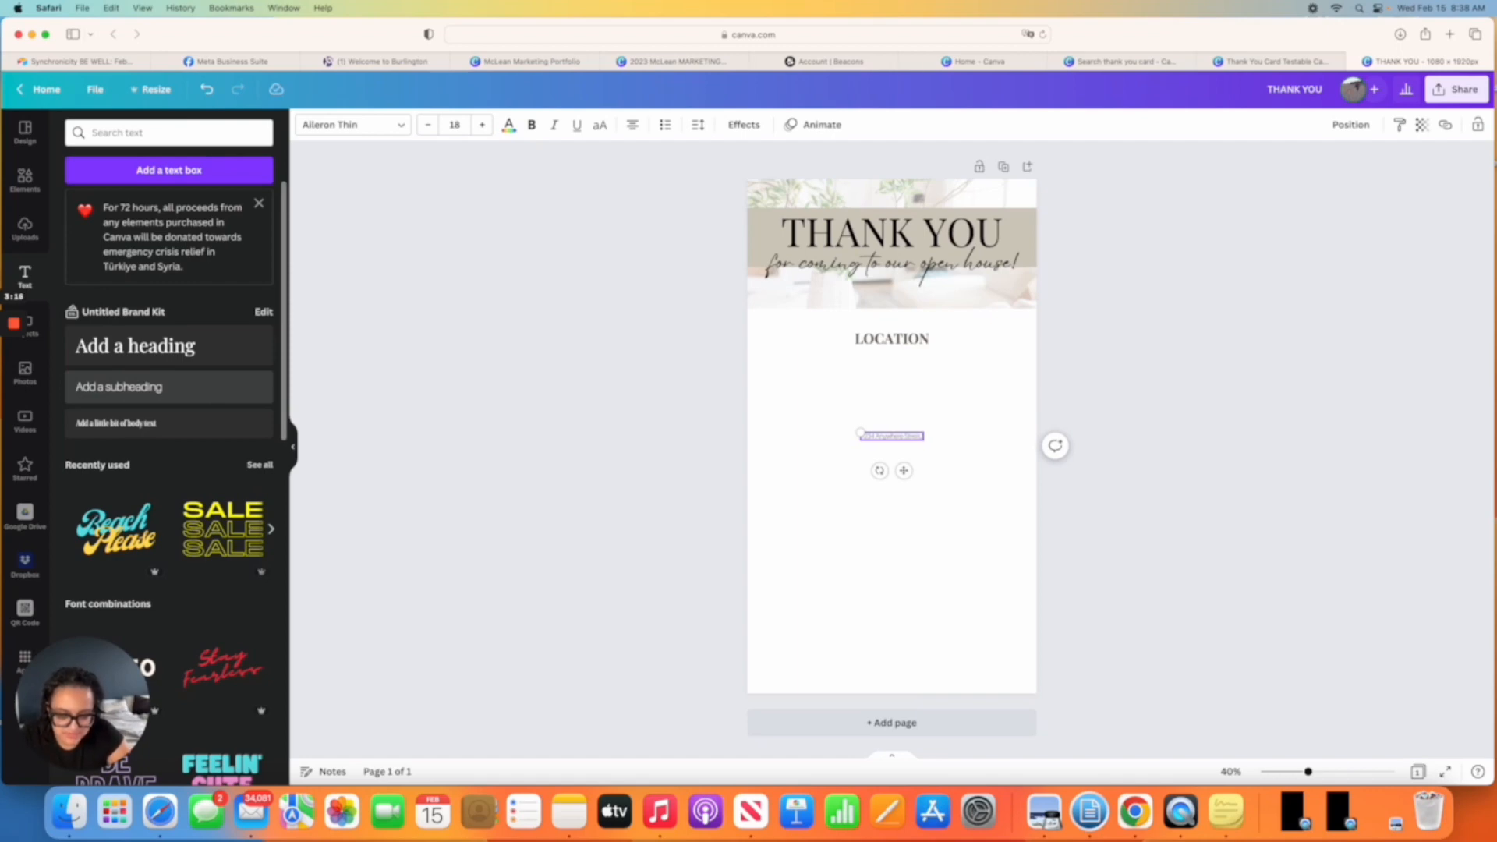
type("City")
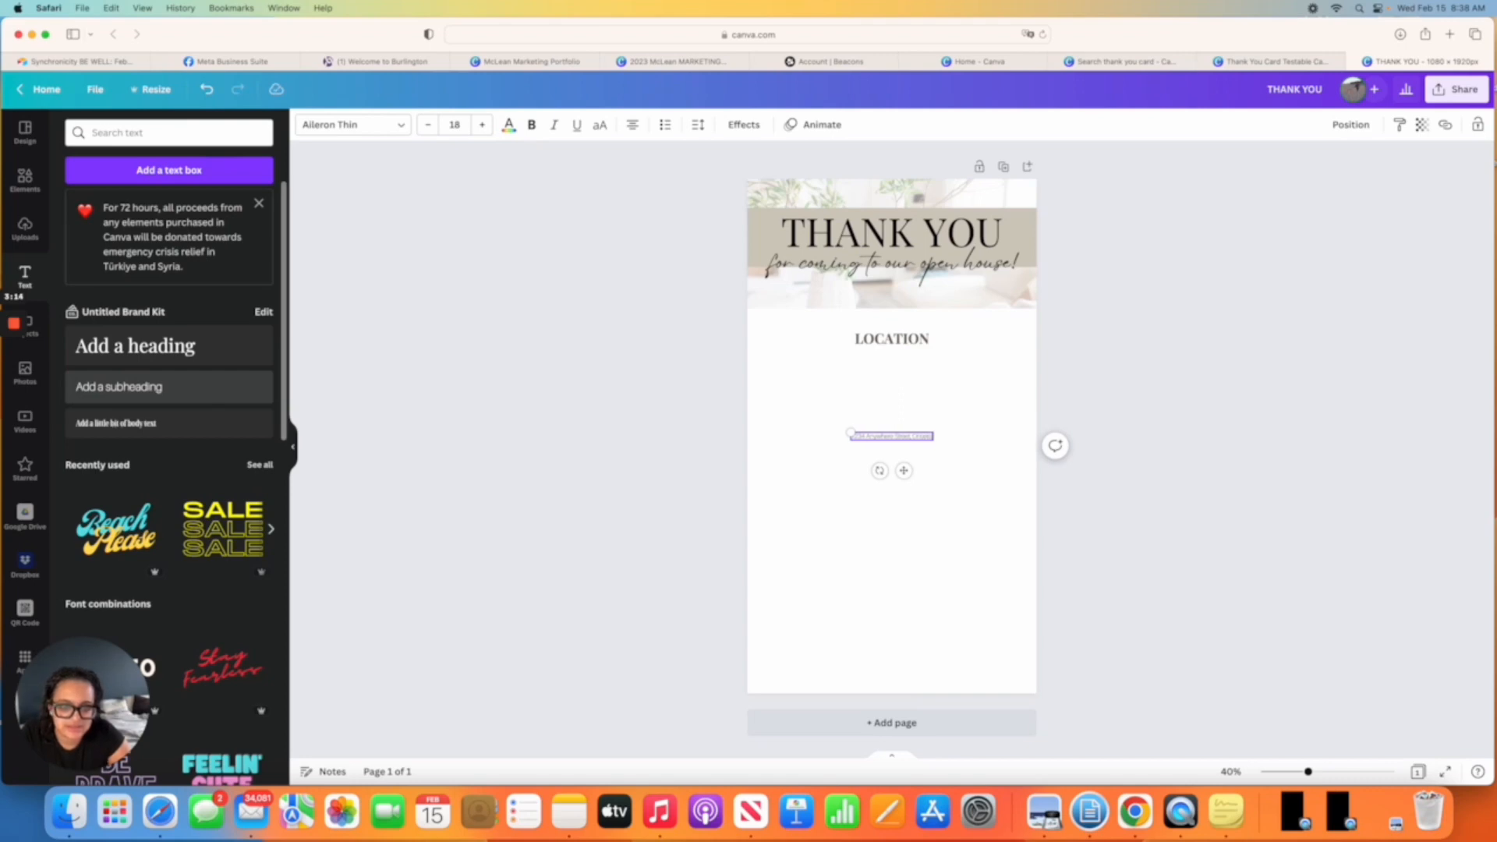
key("Return")
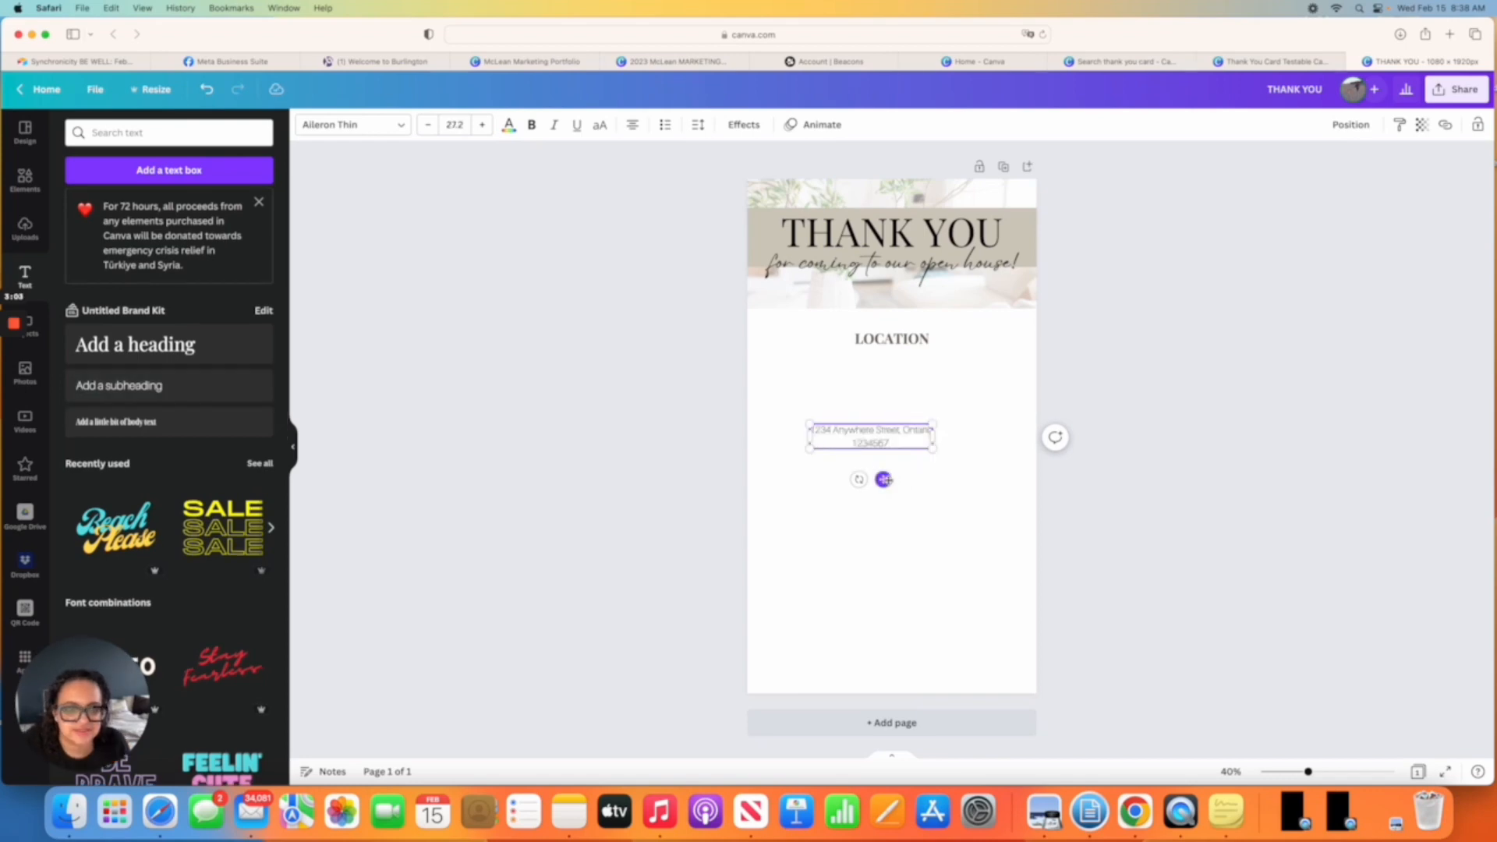
left_click_drag(886, 480, 910, 423)
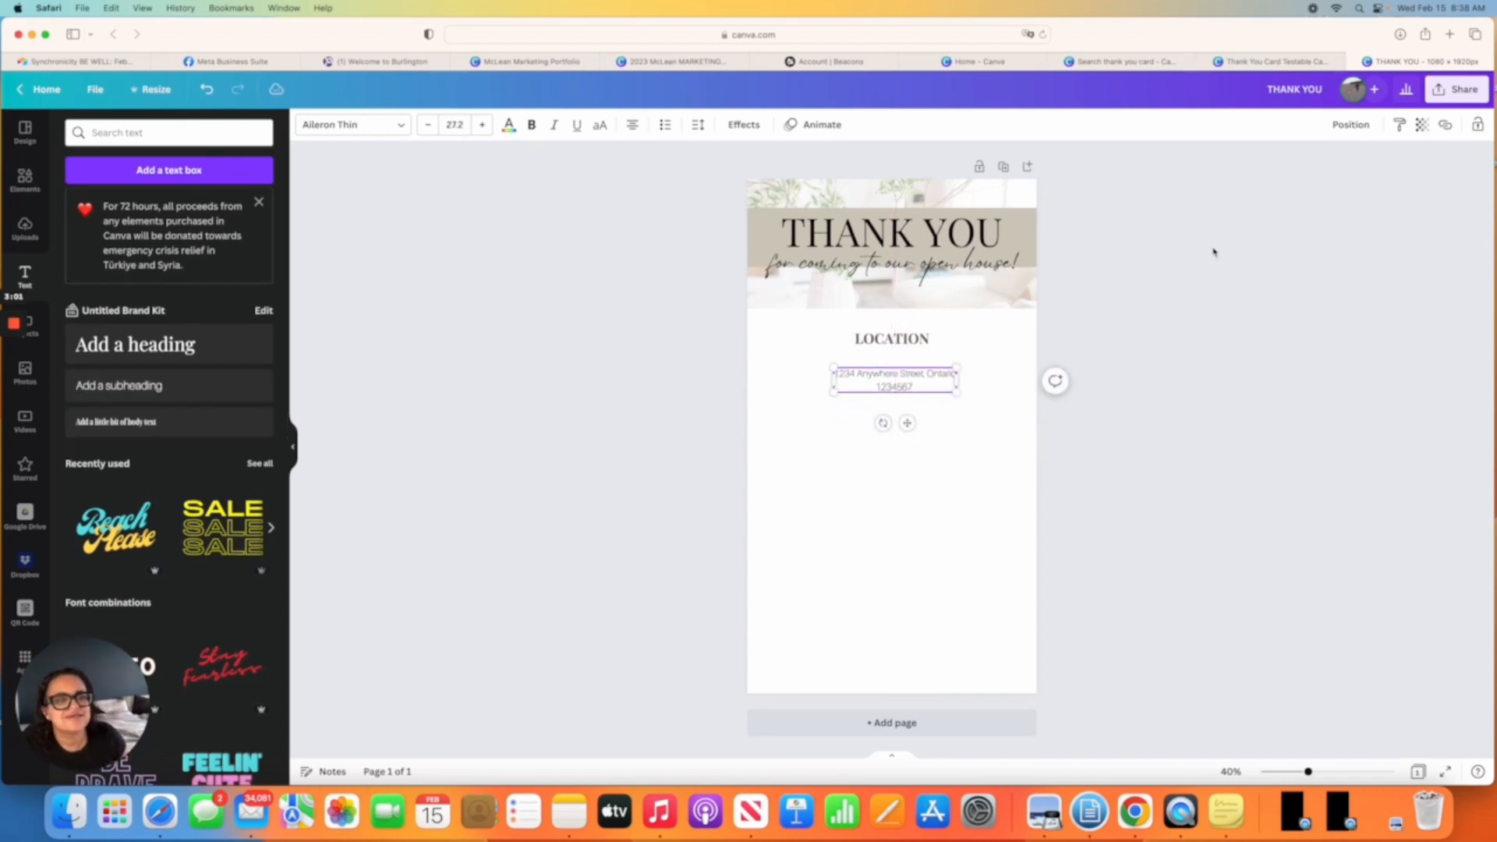
Check the finished realtor card for reference, and enlarge the address text to size 42.5 directly under the "LOCATION" heading.
left_click(1288, 62)
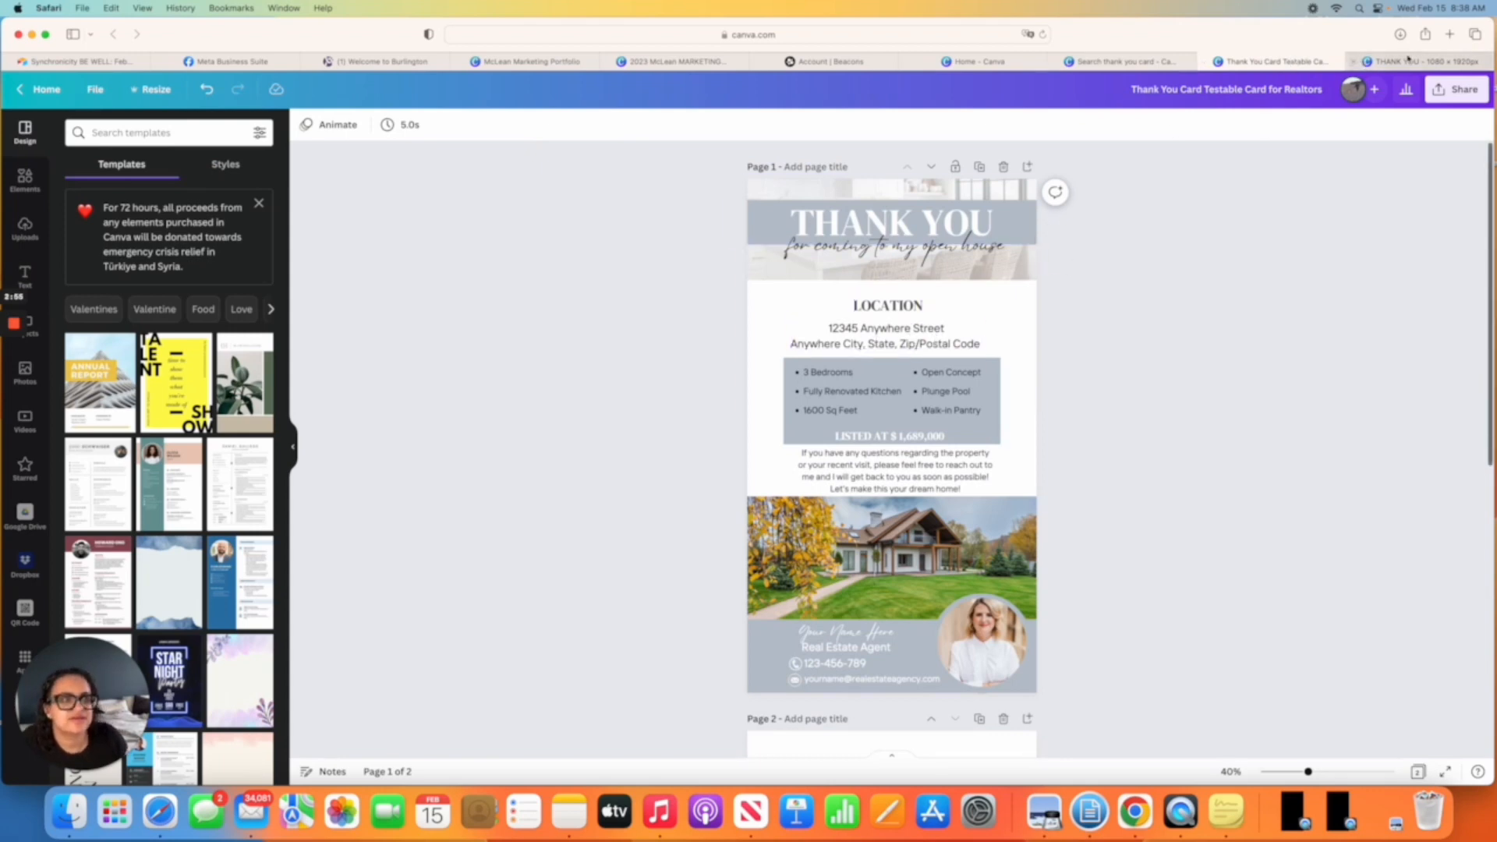
left_click(1408, 61)
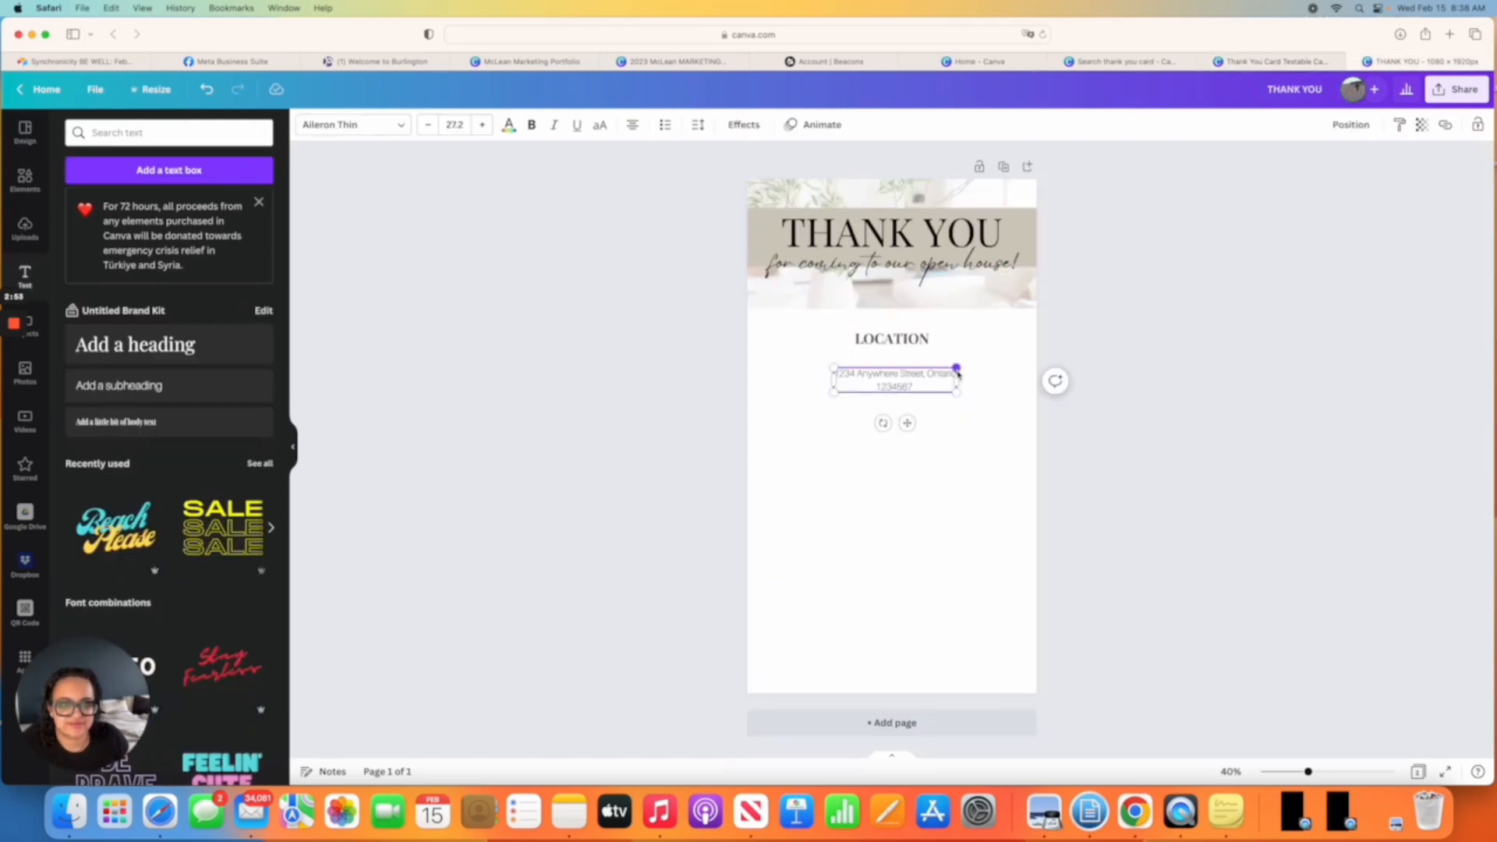
mouse_move(956, 379)
left_mouse_down()
mouse_move(1012, 380)
mouse_move(944, 384)
left_mouse_up()
left_click(971, 445)
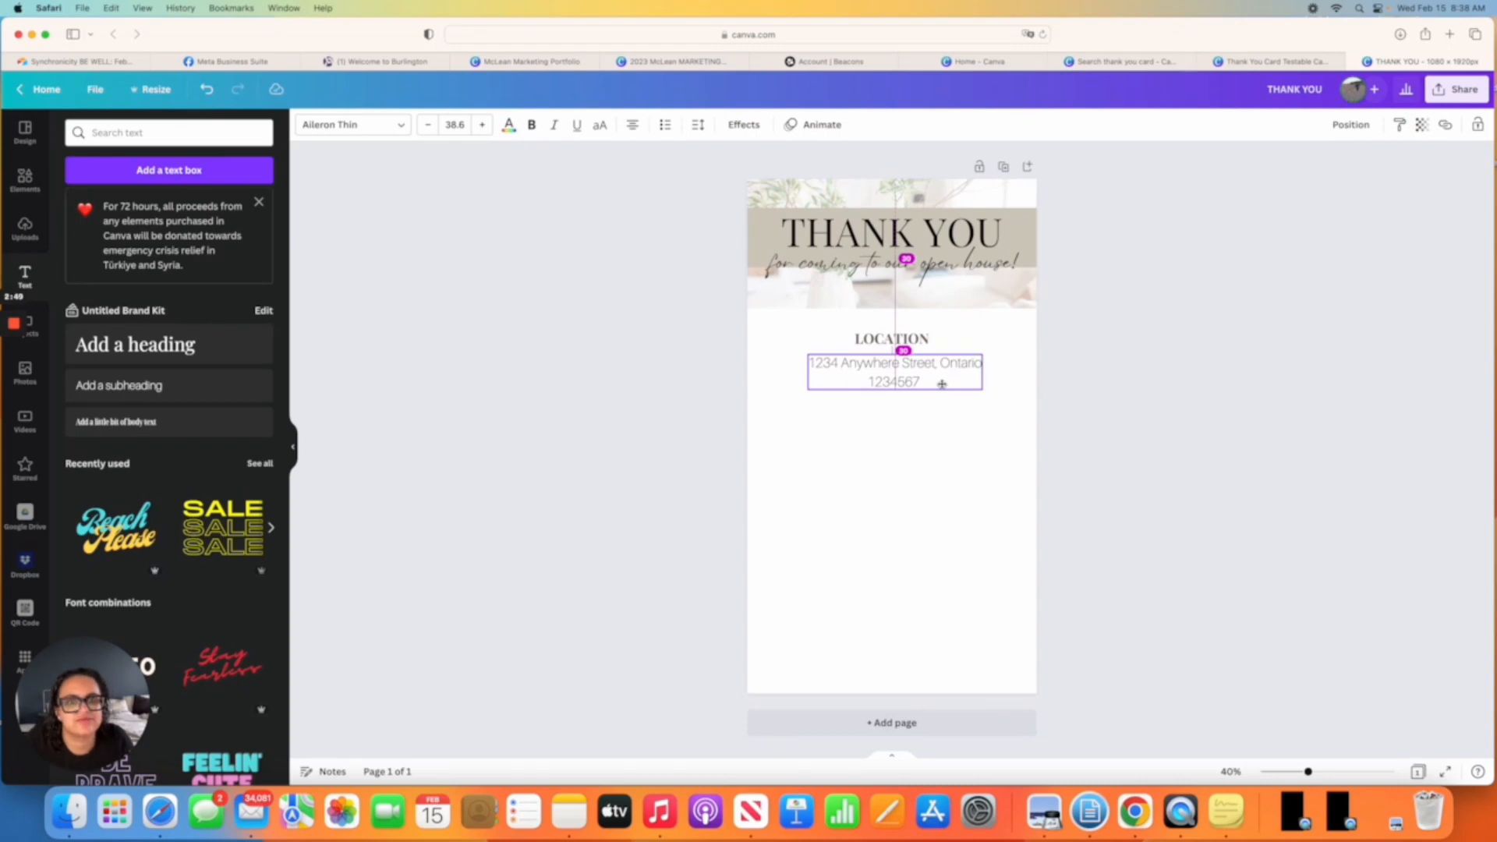
left_click(884, 339)
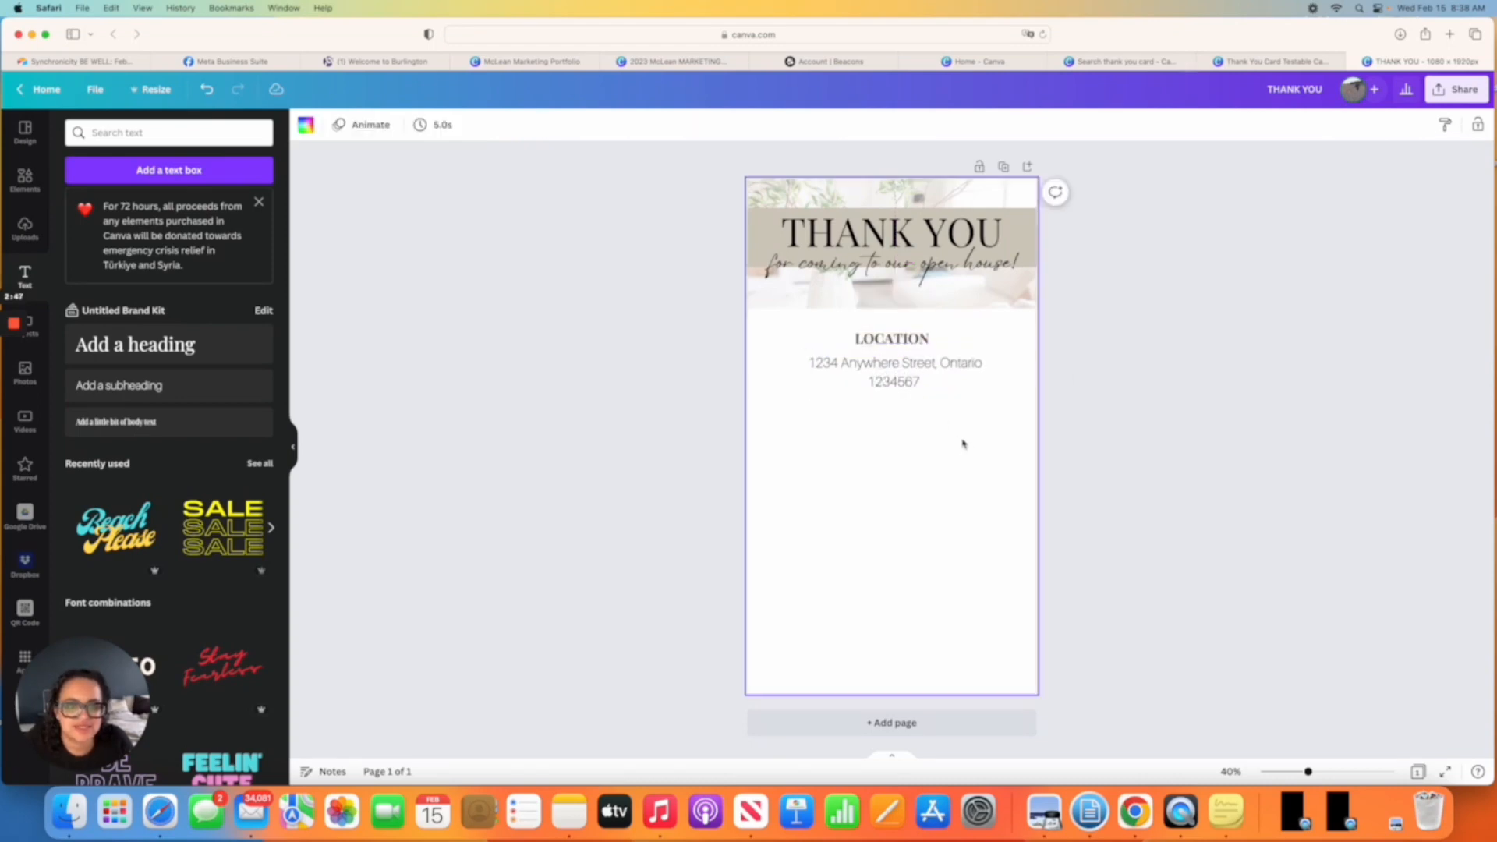
left_click(922, 390)
left_click_drag(808, 356, 788, 351)
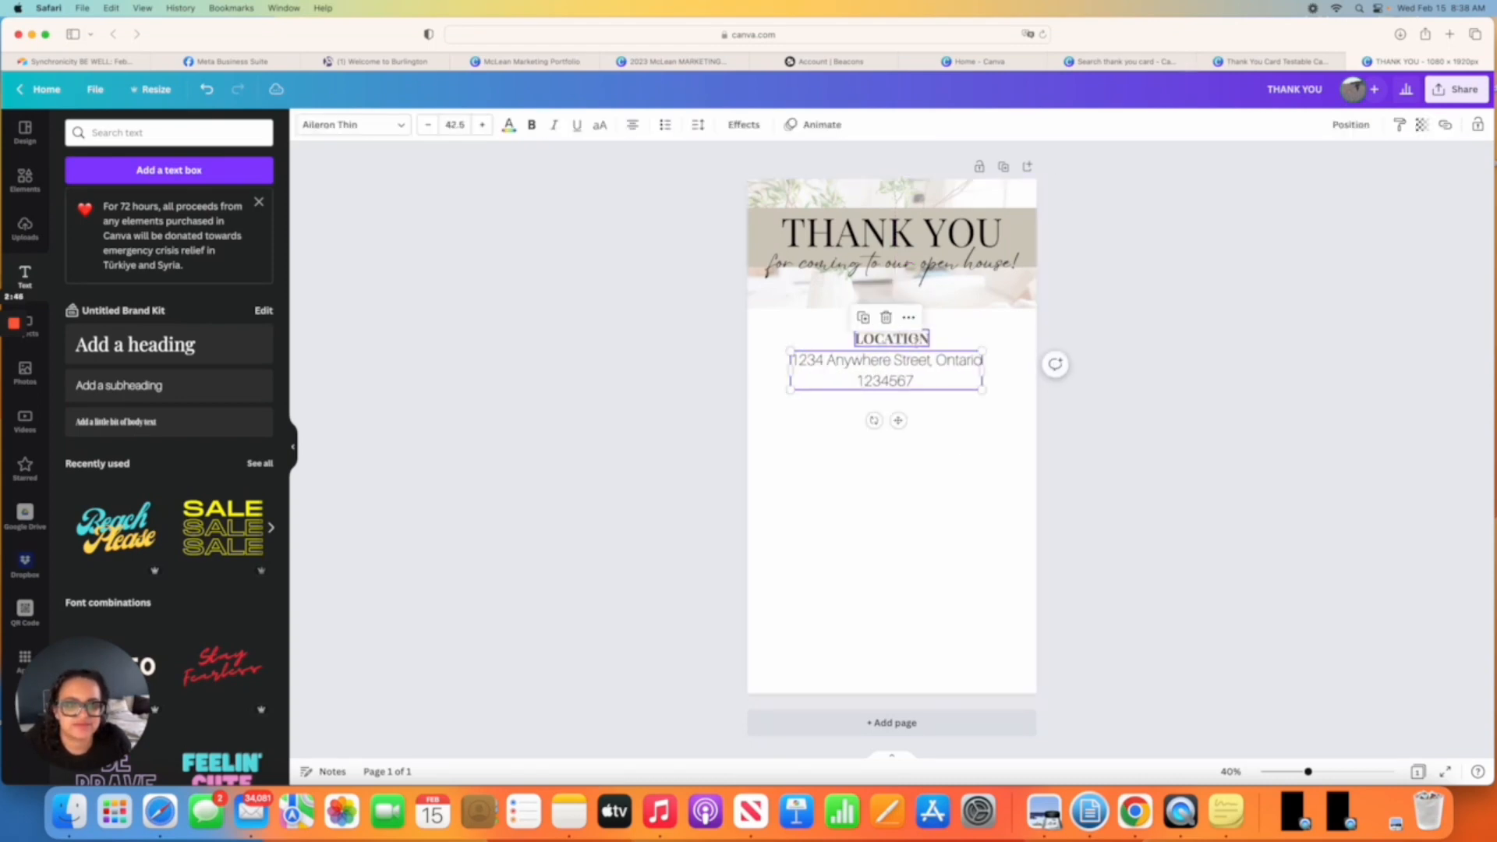
Increase the "LOCATION" heading to size 42.2 and keep it centred above the address.
left_click(891, 339)
left_click(482, 125)
left_click(482, 124)
left_click(482, 125)
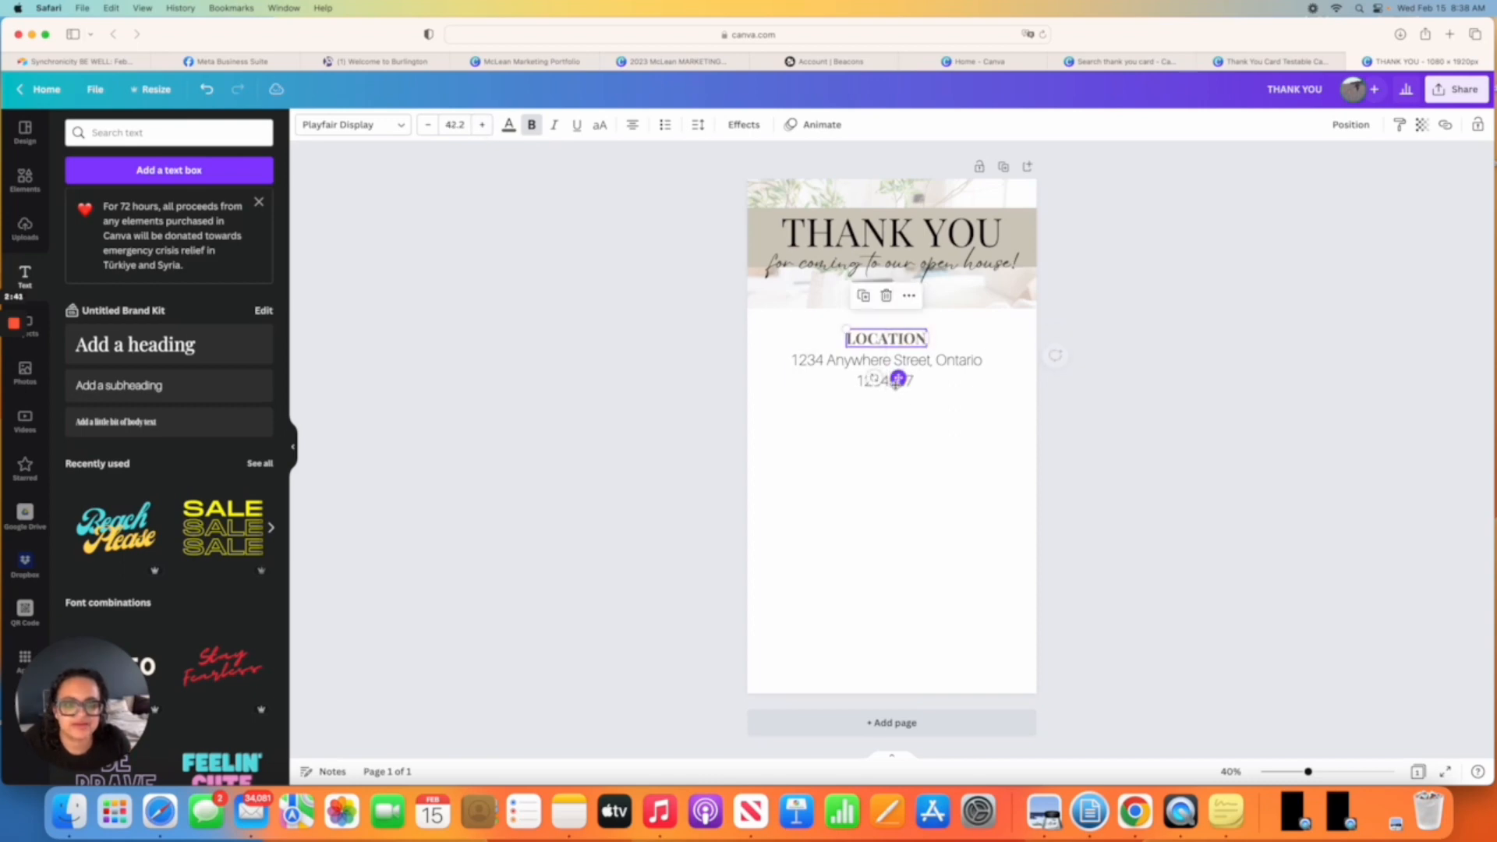
left_click(853, 425)
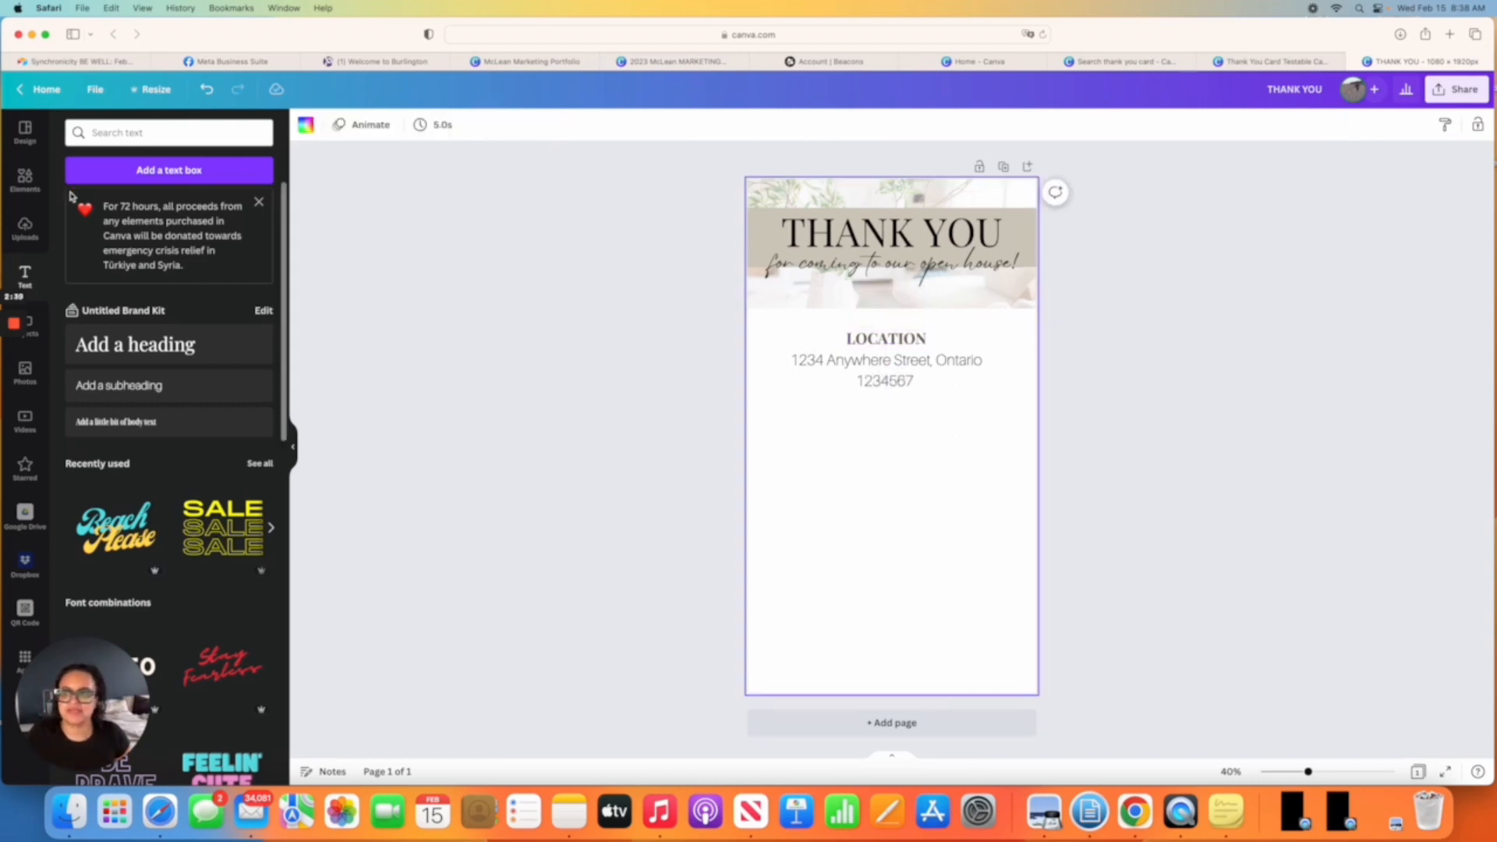
Add a rectangle below the address, slightly wider than its text, and fill it with the header band's beige.
left_click(24, 188)
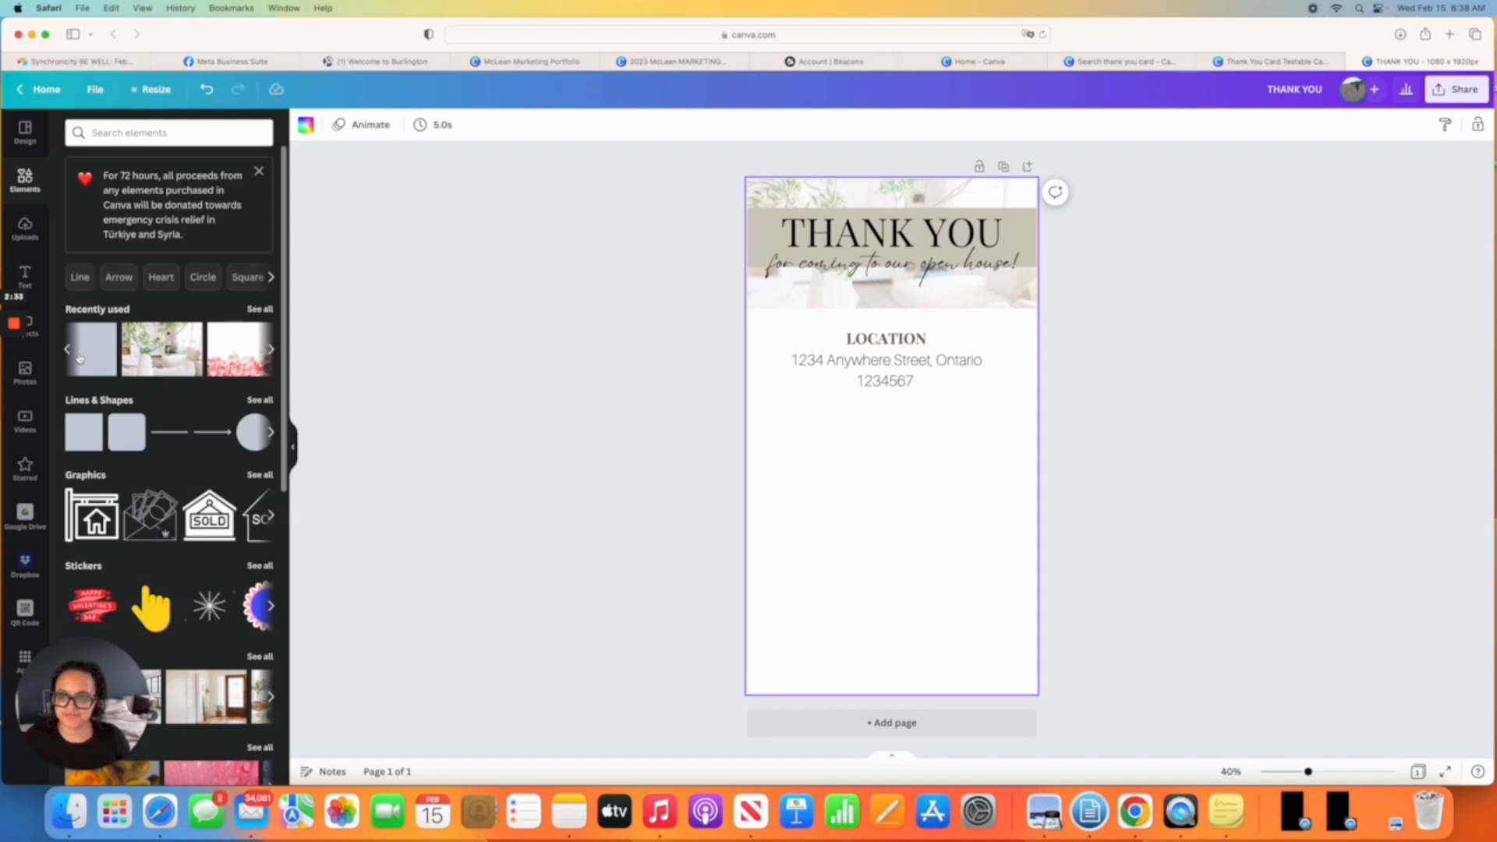
left_click(80, 357)
left_click_drag(905, 412, 1002, 447)
left_click(378, 125)
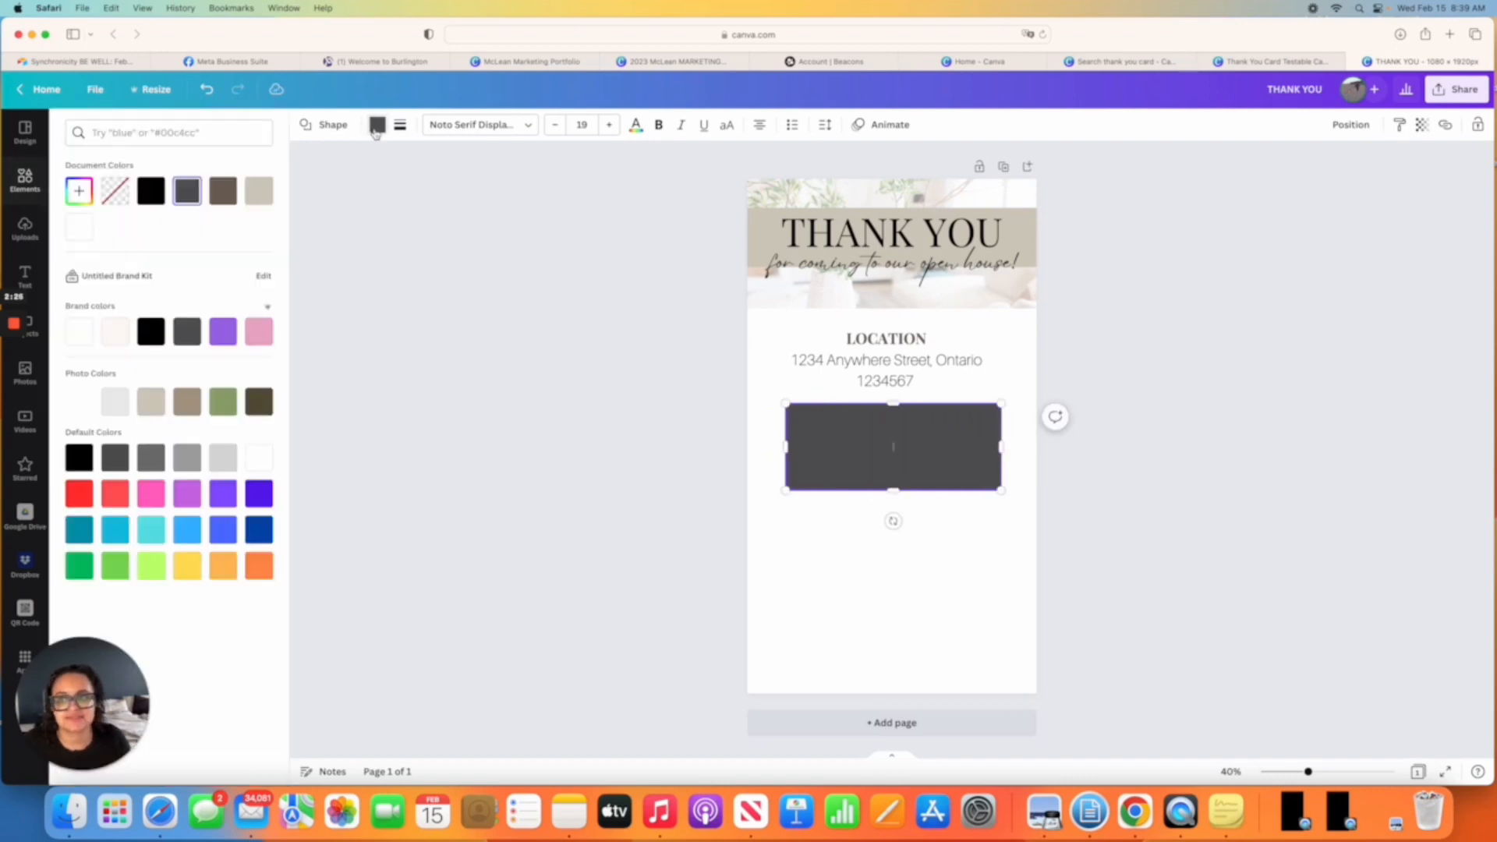
left_click(258, 191)
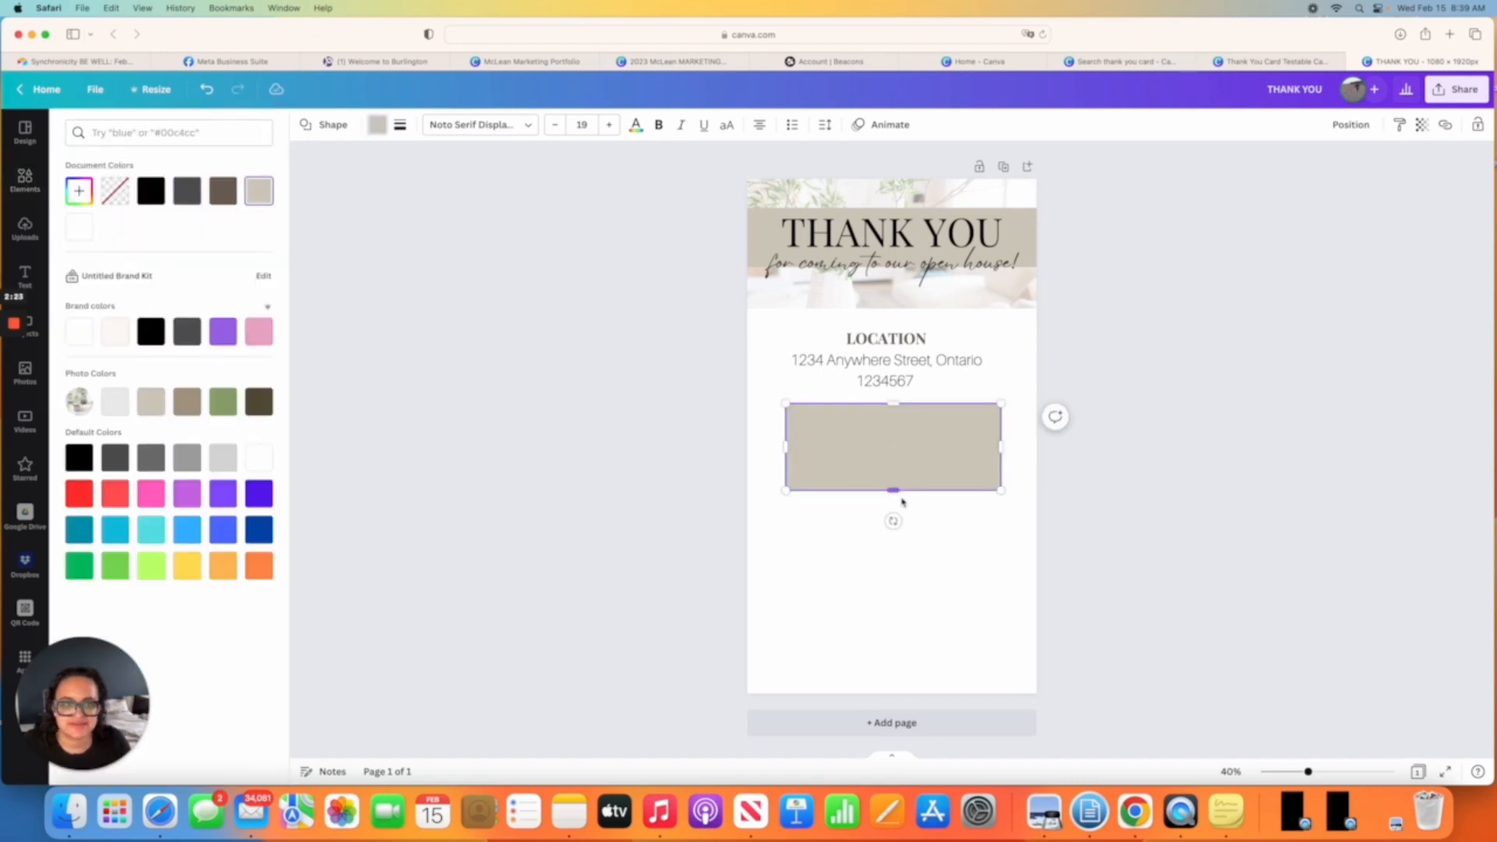
left_click_drag(894, 502, 894, 520)
left_click(843, 598)
left_click(841, 595)
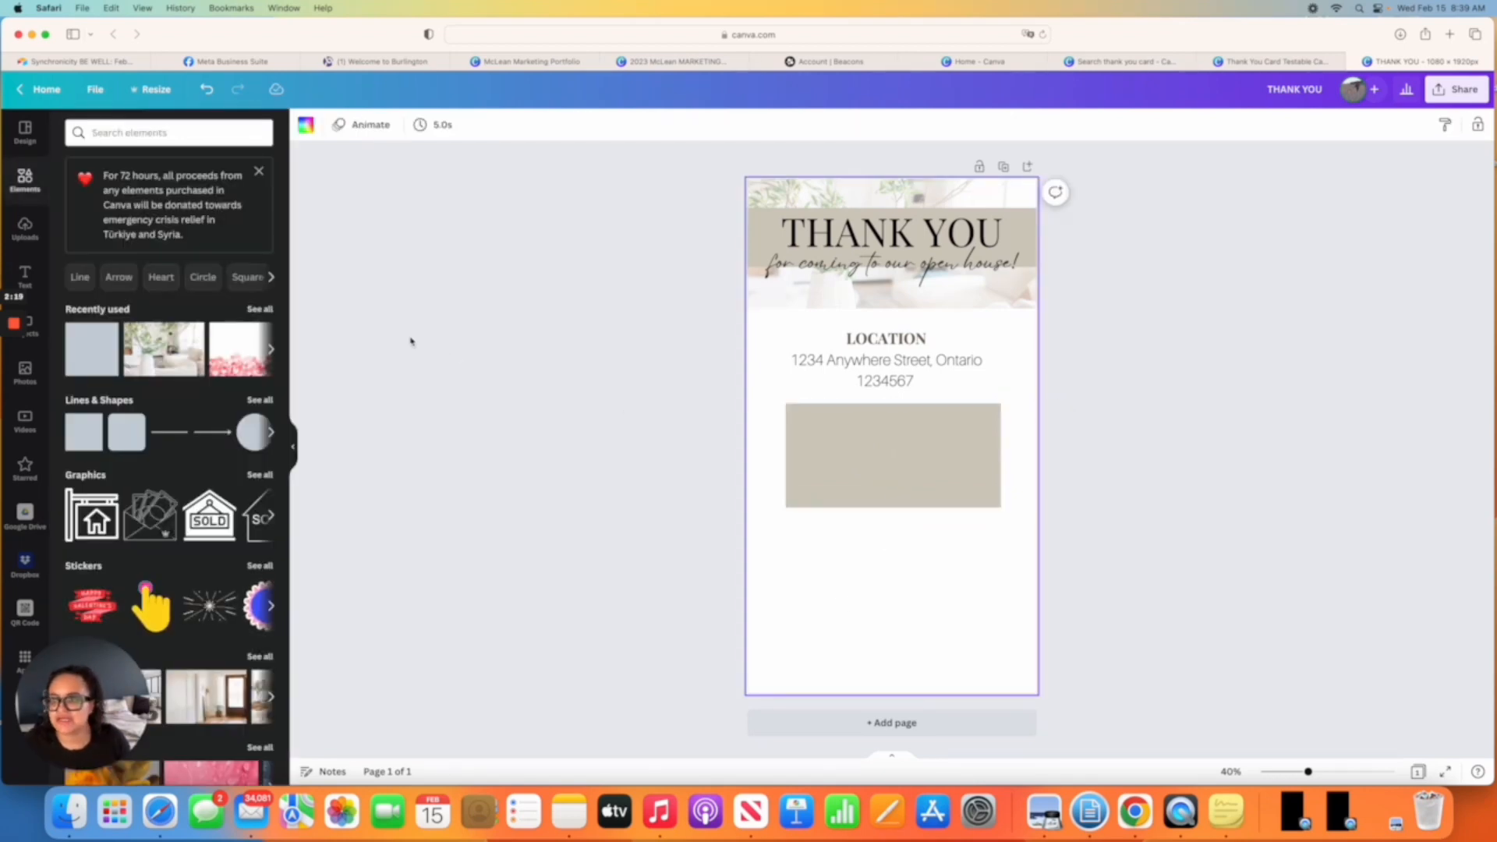
Add the text "3 Bedrooms" at size 31 in the upper-left corner of the beige rectangle.
left_click(25, 276)
left_click(184, 398)
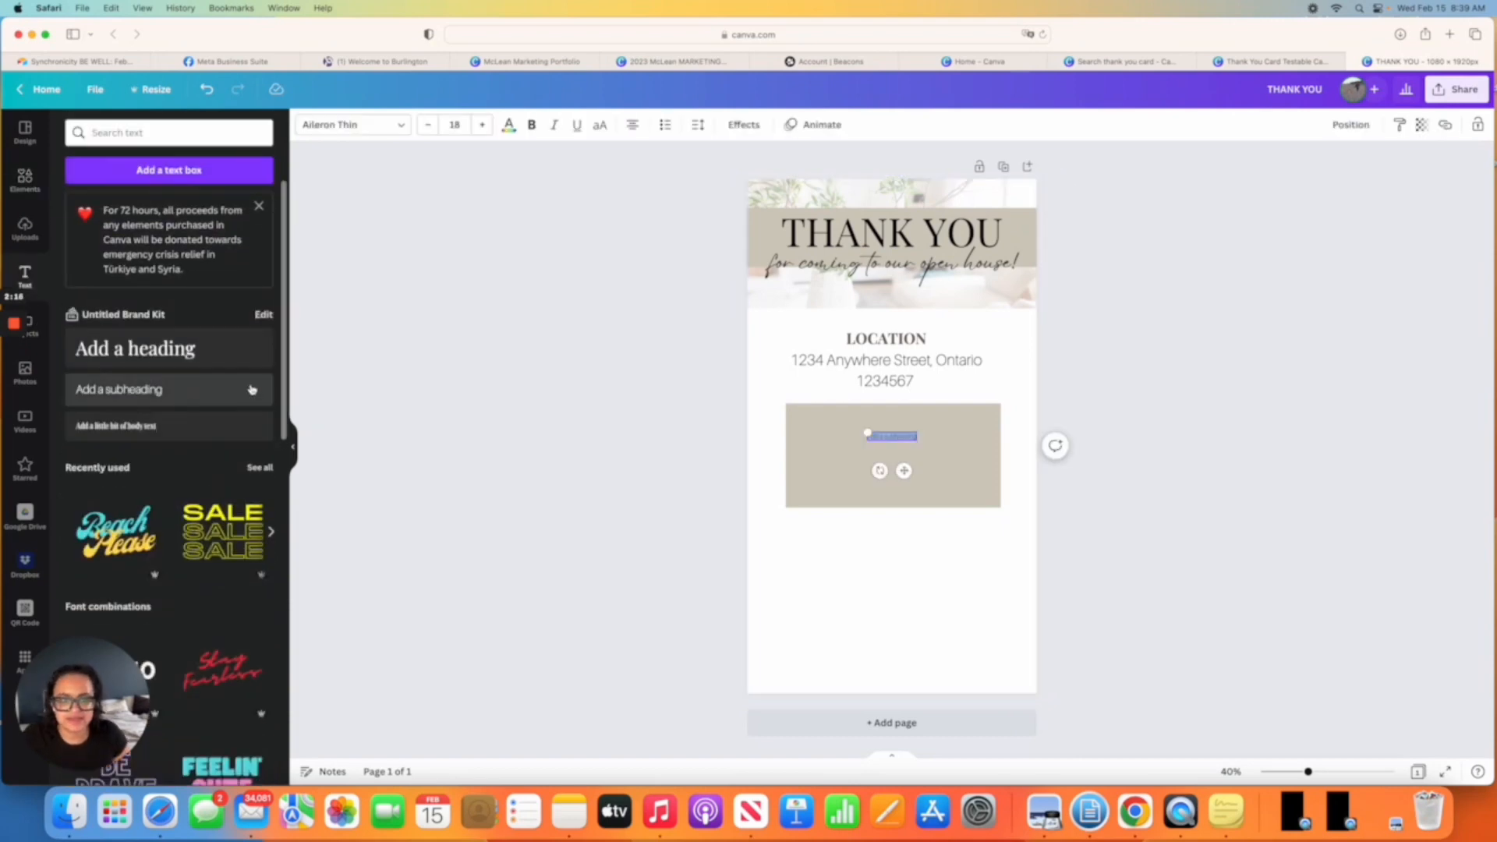
key("BackSpace")
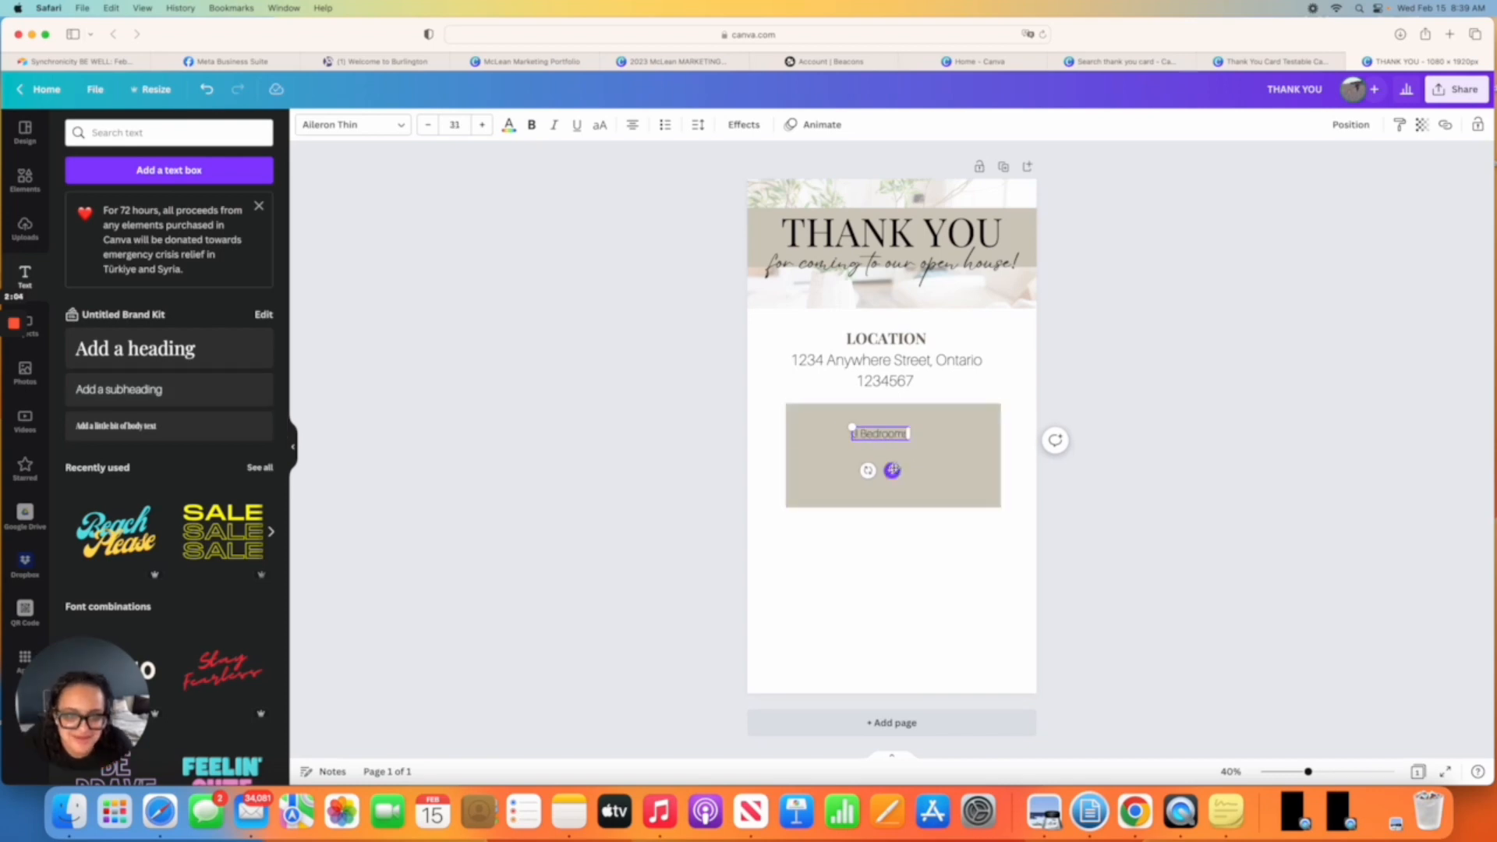
left_click_drag(896, 471, 848, 462)
left_click(688, 473)
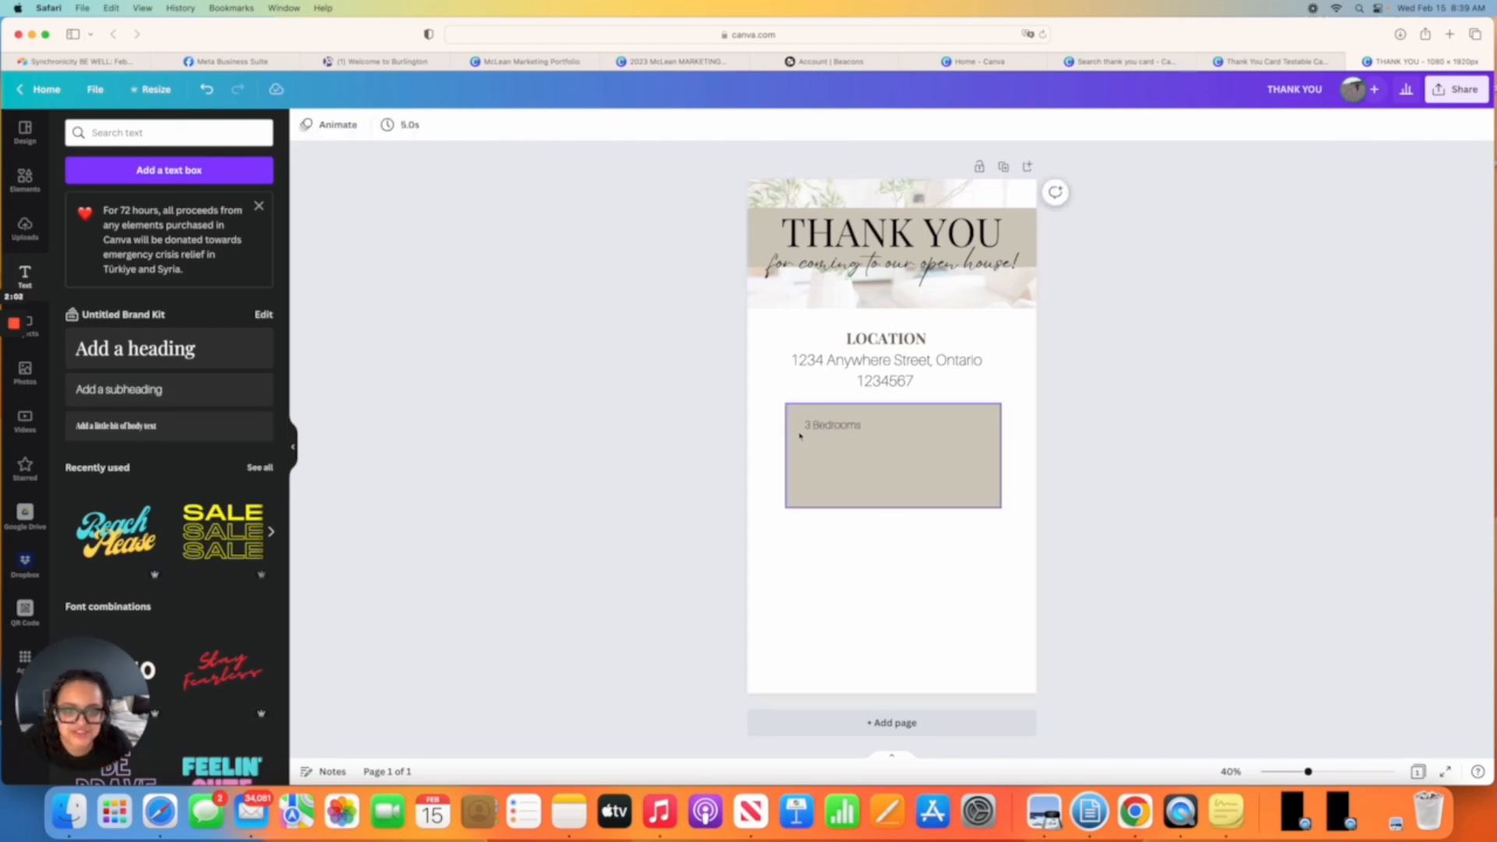
Duplicate the "3 Bedrooms" line, place the copy directly beneath it, and change its text to "2 Bathrooms".
left_click(815, 428)
key("super+d")
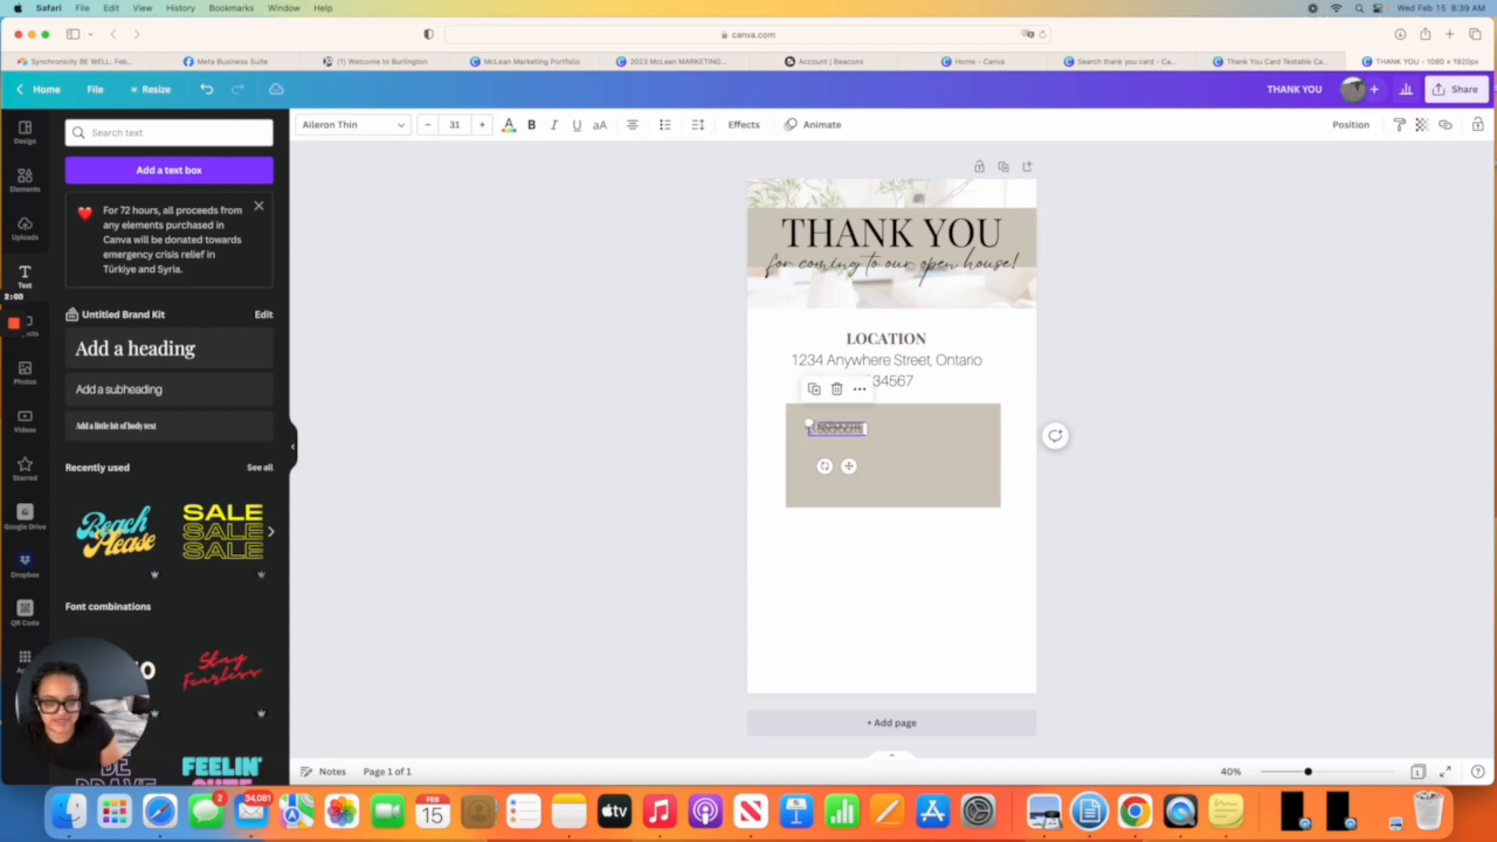
left_click_drag(848, 467, 847, 485)
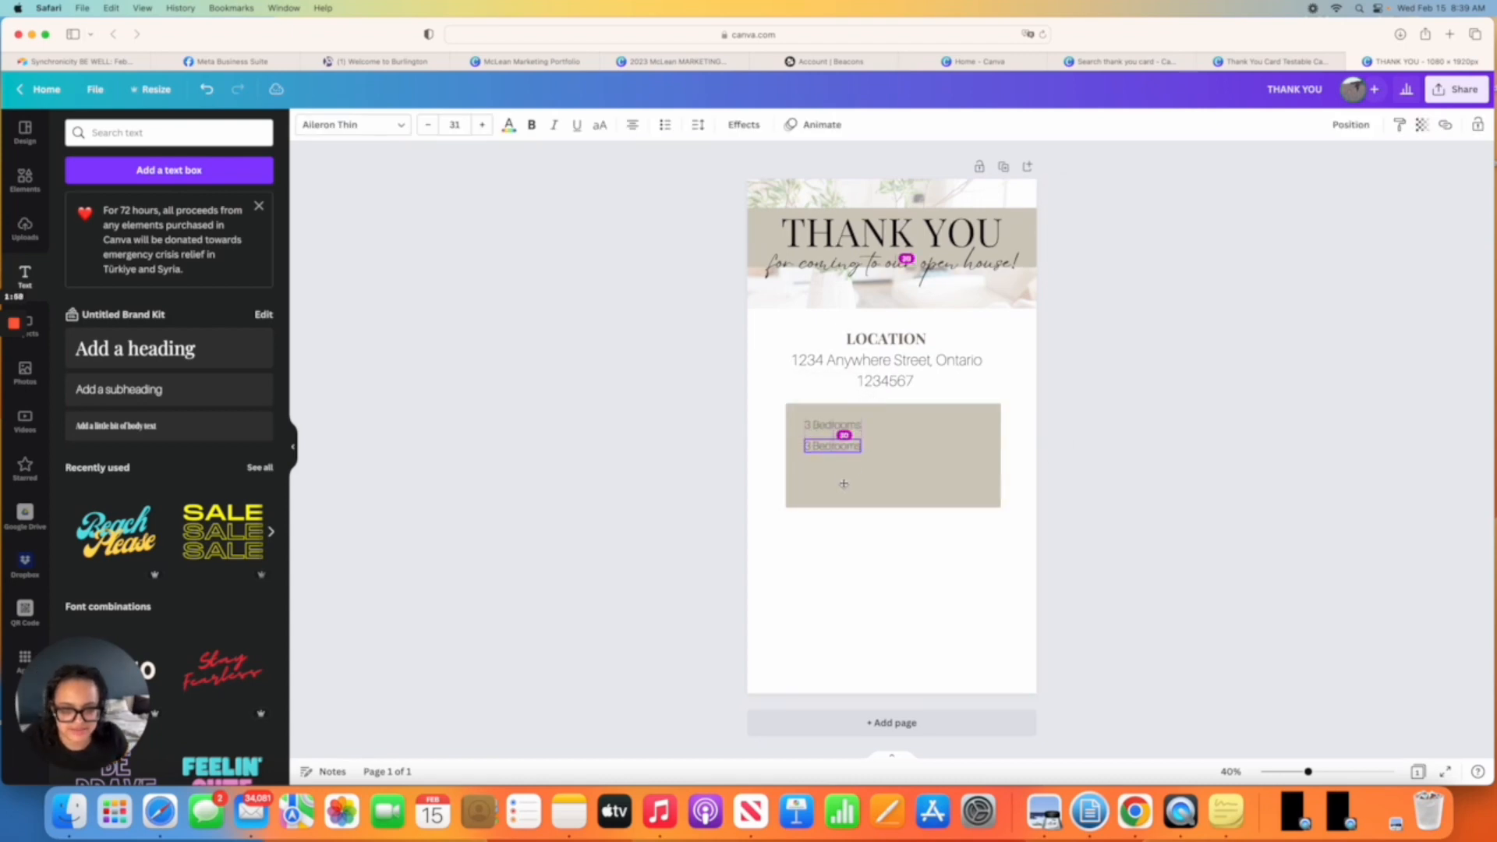
double_click(840, 446)
key("BackSpace")
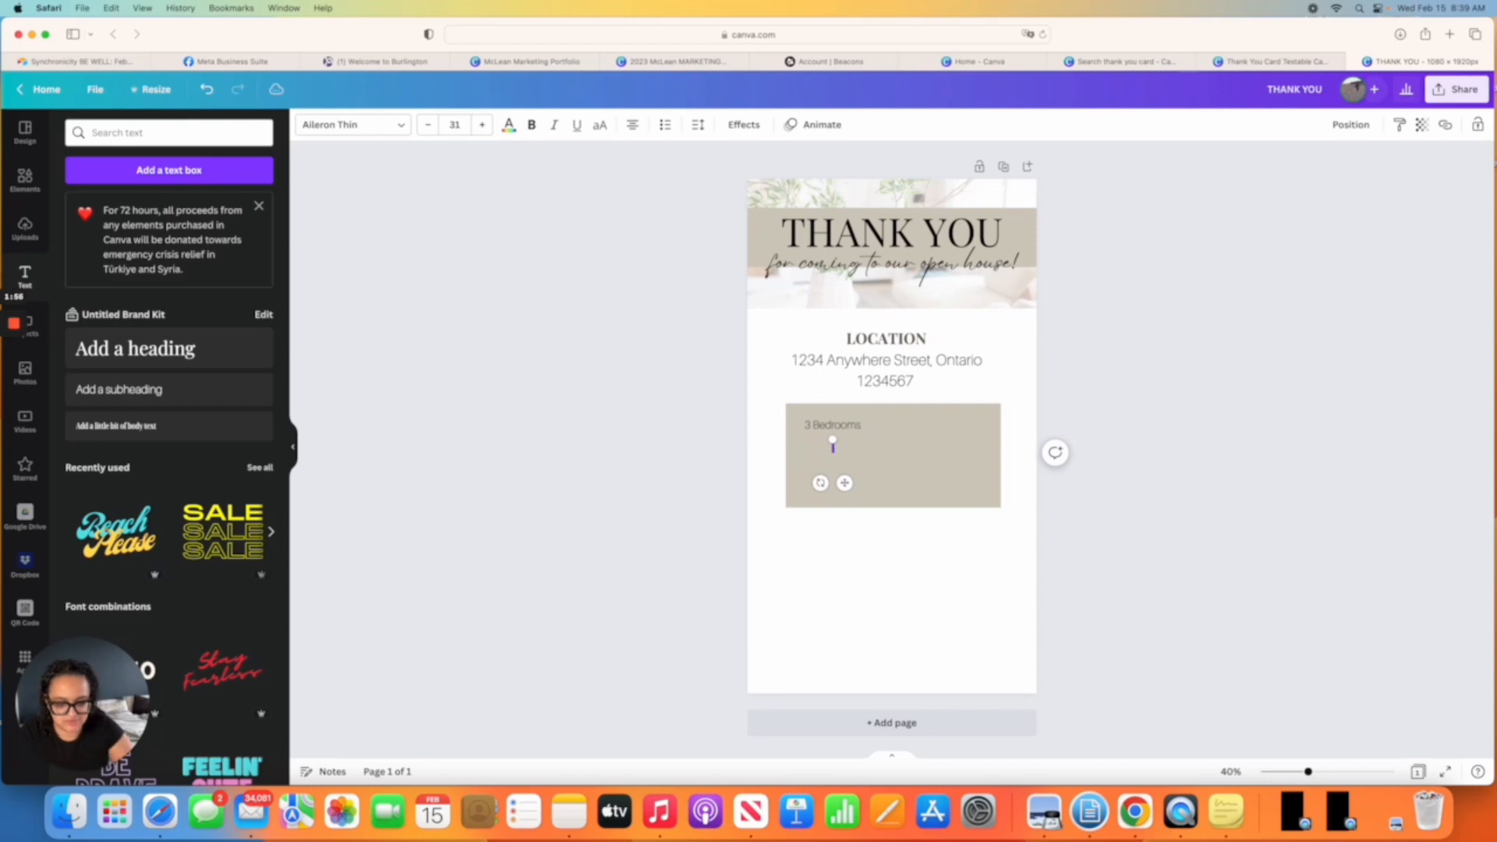
type("2 Bath")
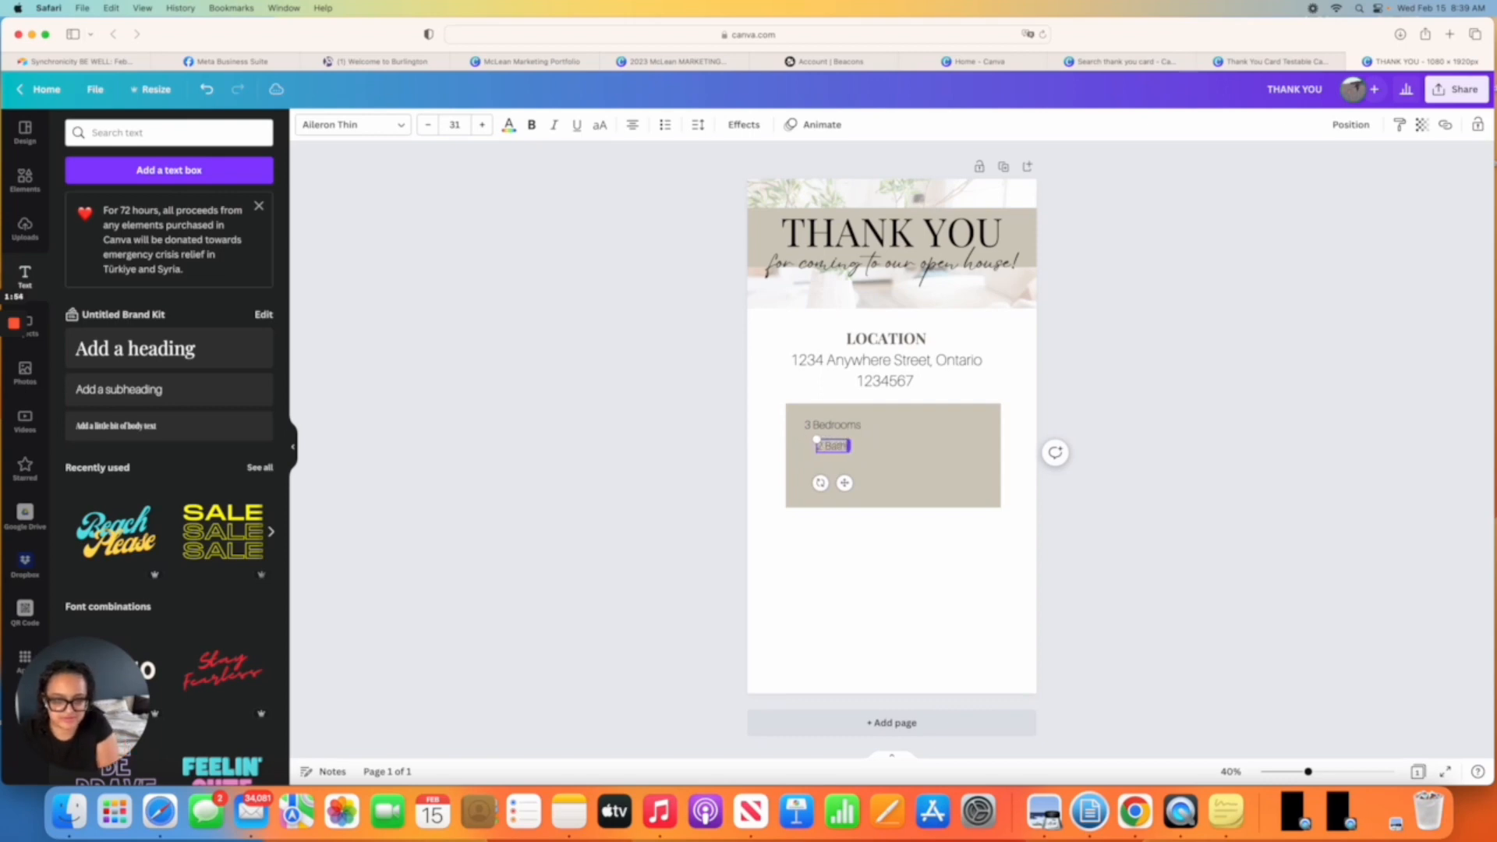
type("rooms")
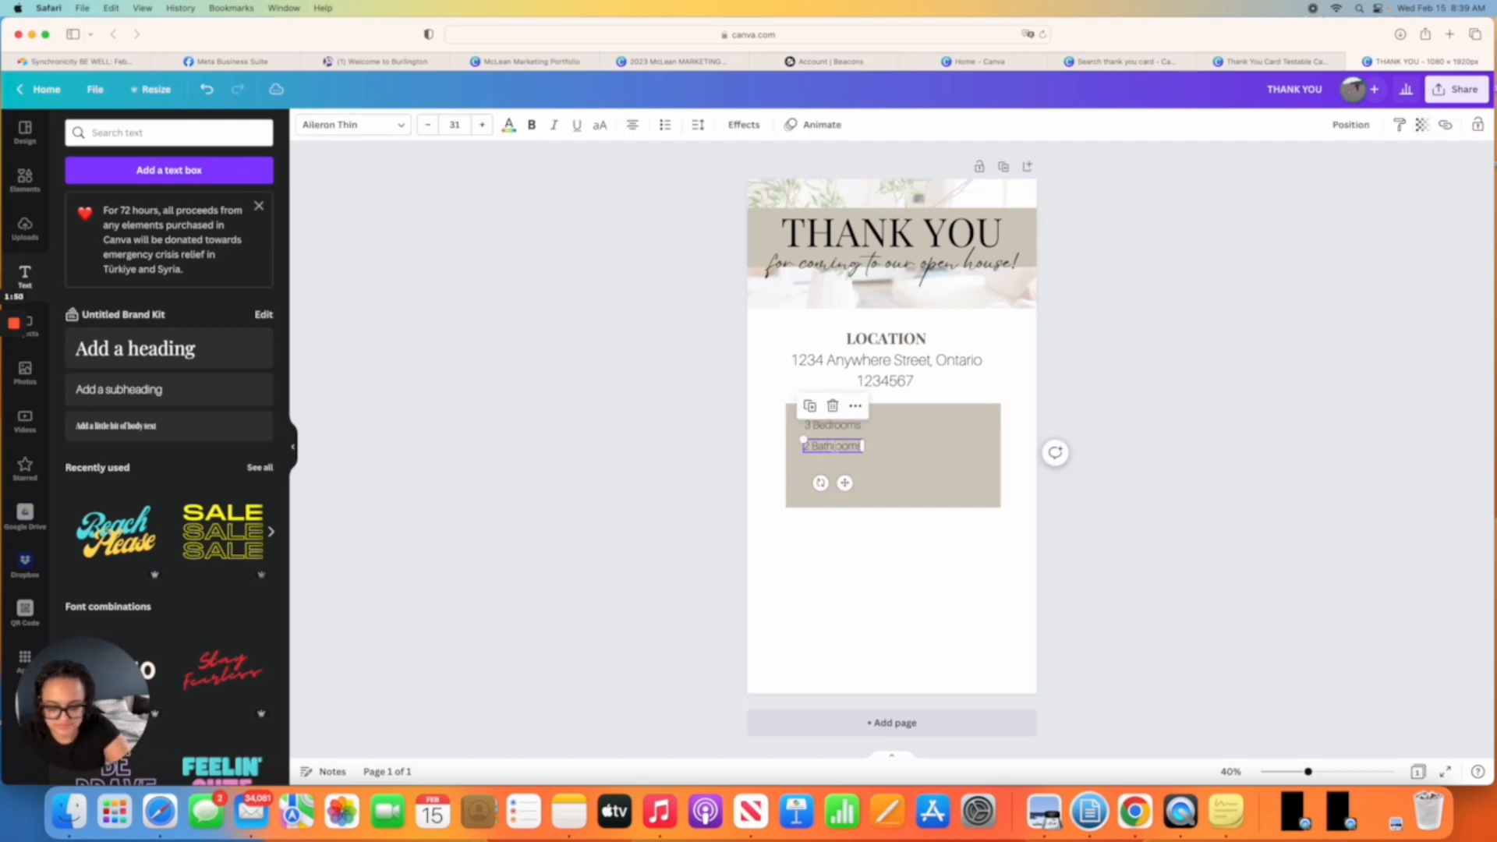
Duplicate the "2 Bathrooms" line, place the copy beneath it, change its text to "Finished Basement", and reduce it to size 29.
key("super+c")
key("super+v")
left_click_drag(849, 489, 845, 510)
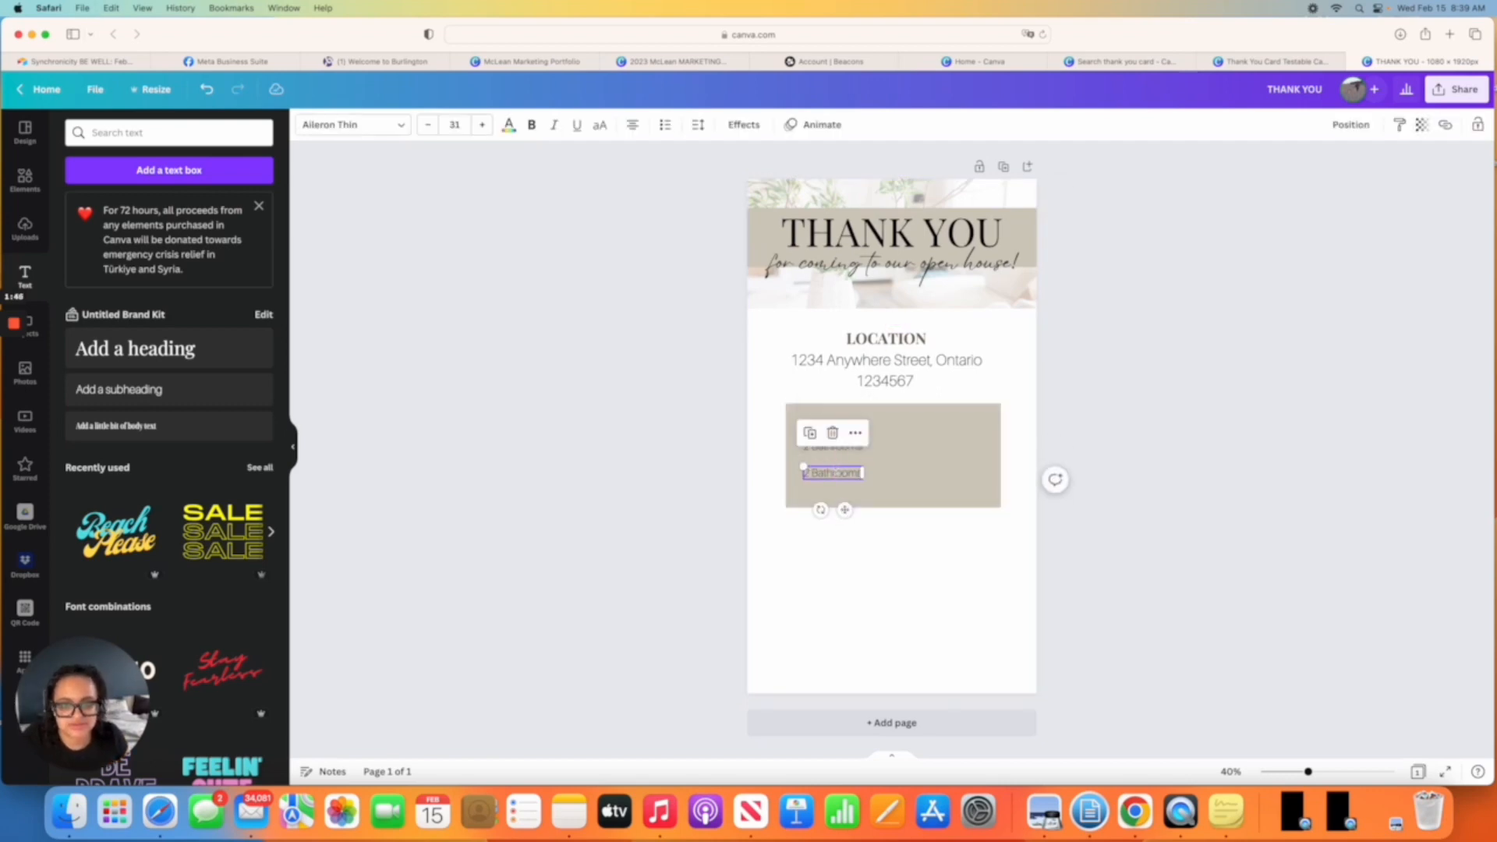
double_click(836, 472)
key("BackSpace")
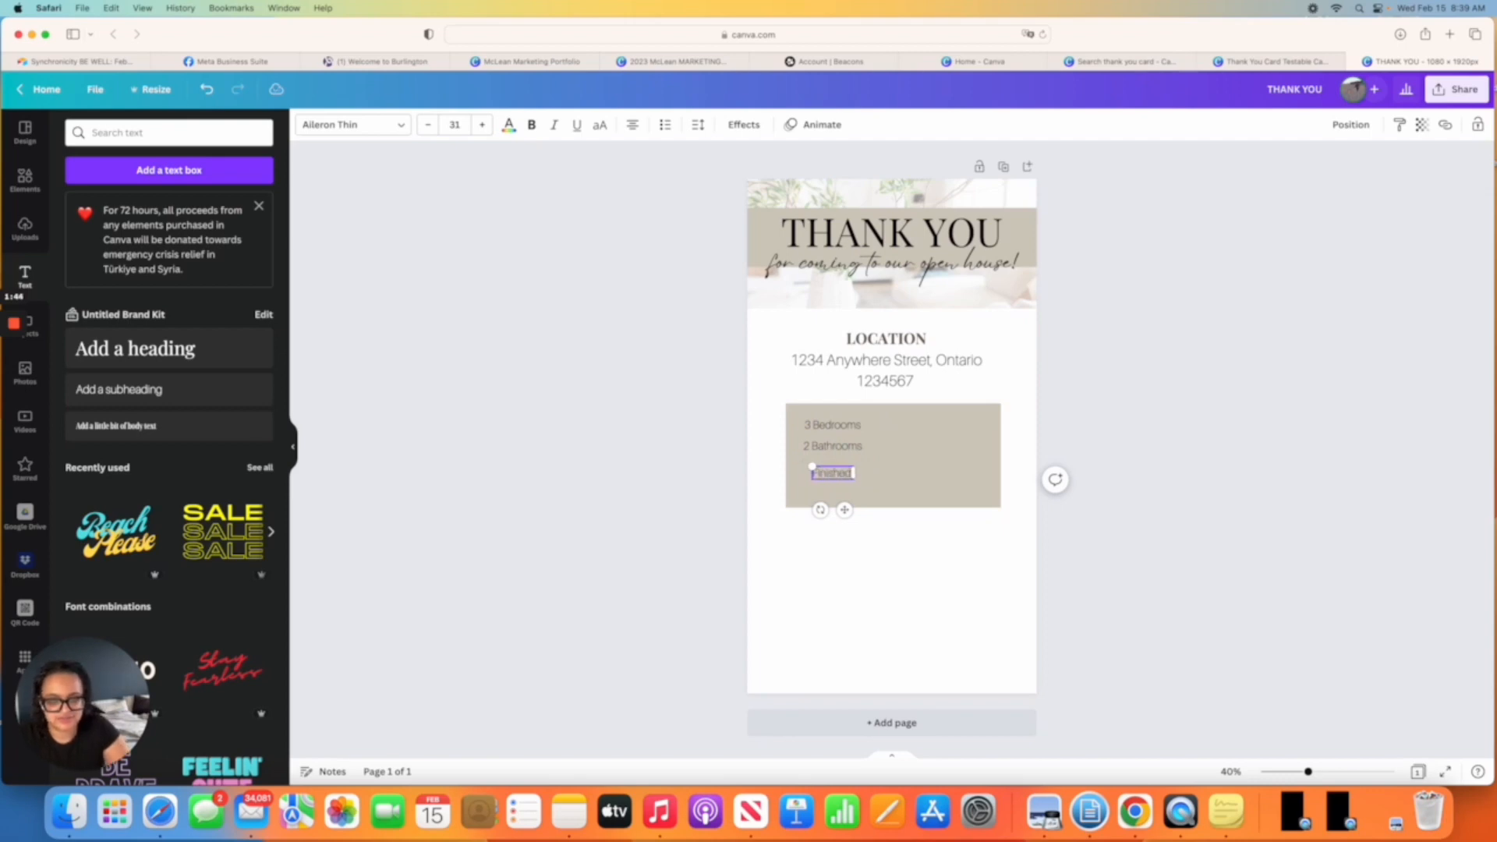
type("Finished Basemen")
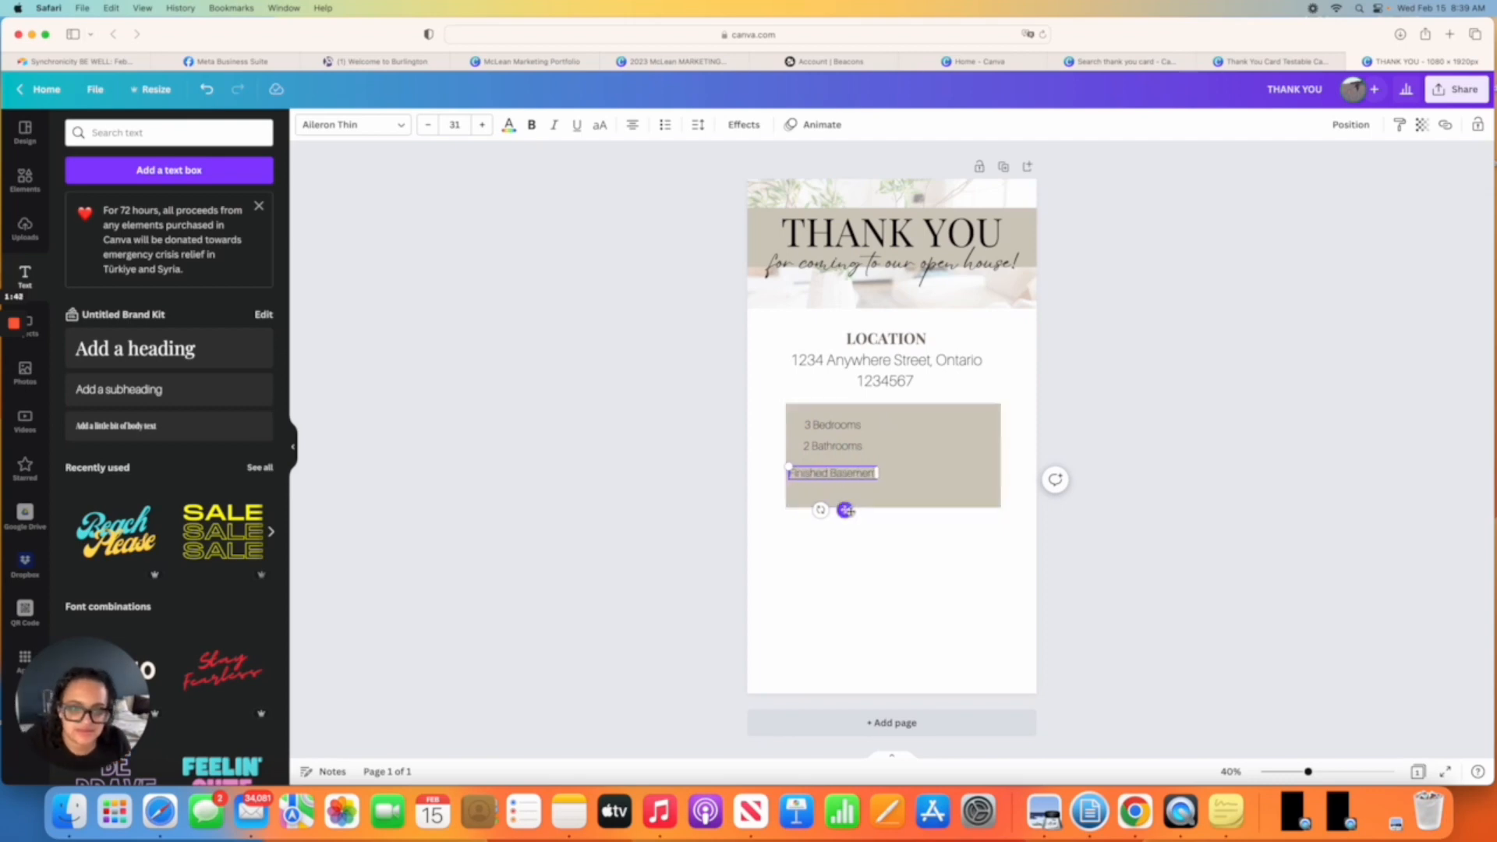
type("t")
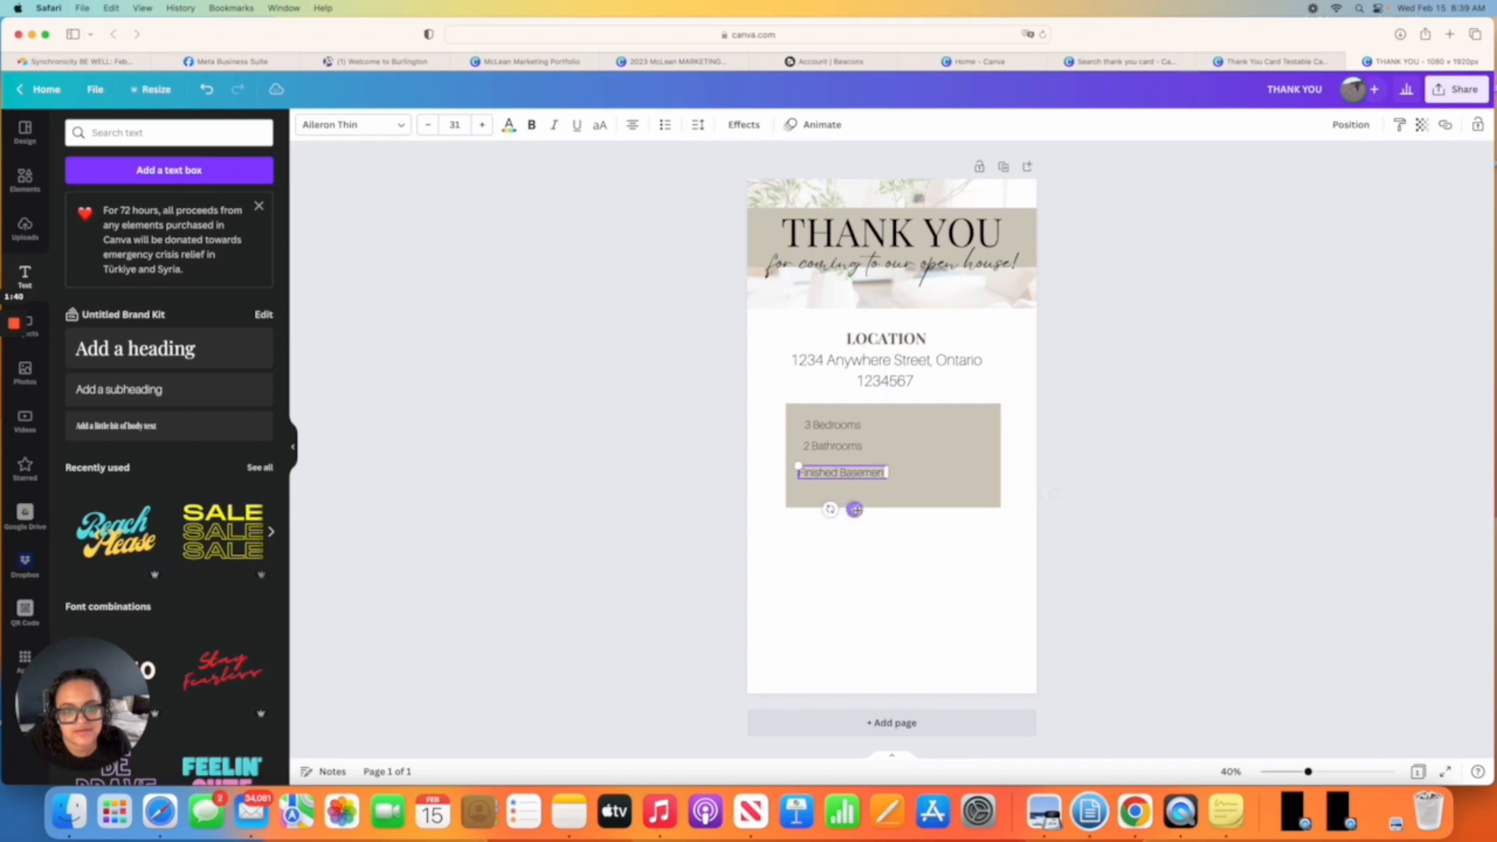
left_click(427, 126)
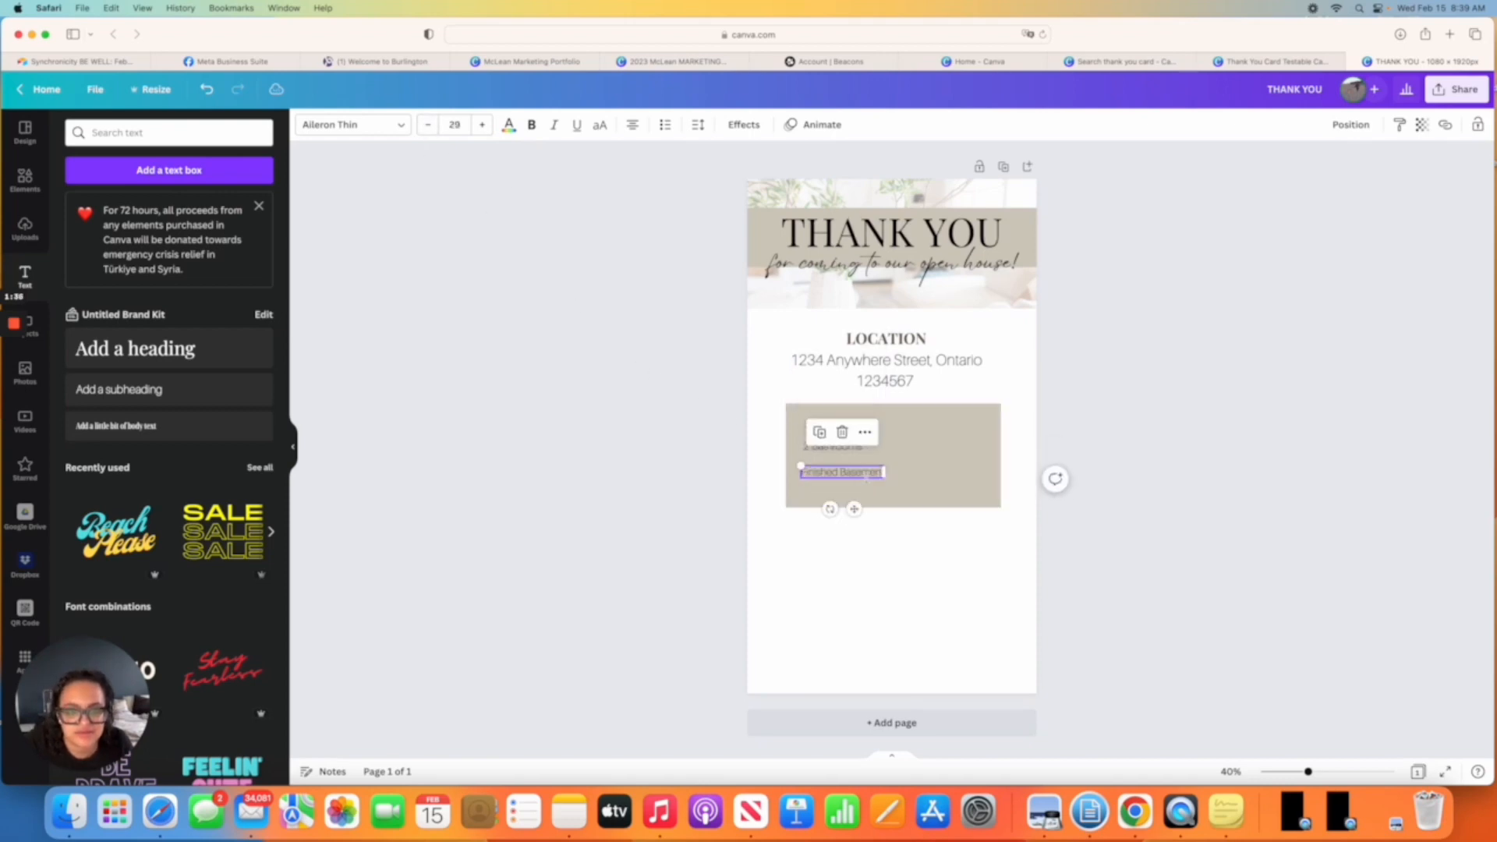
left_click(656, 451)
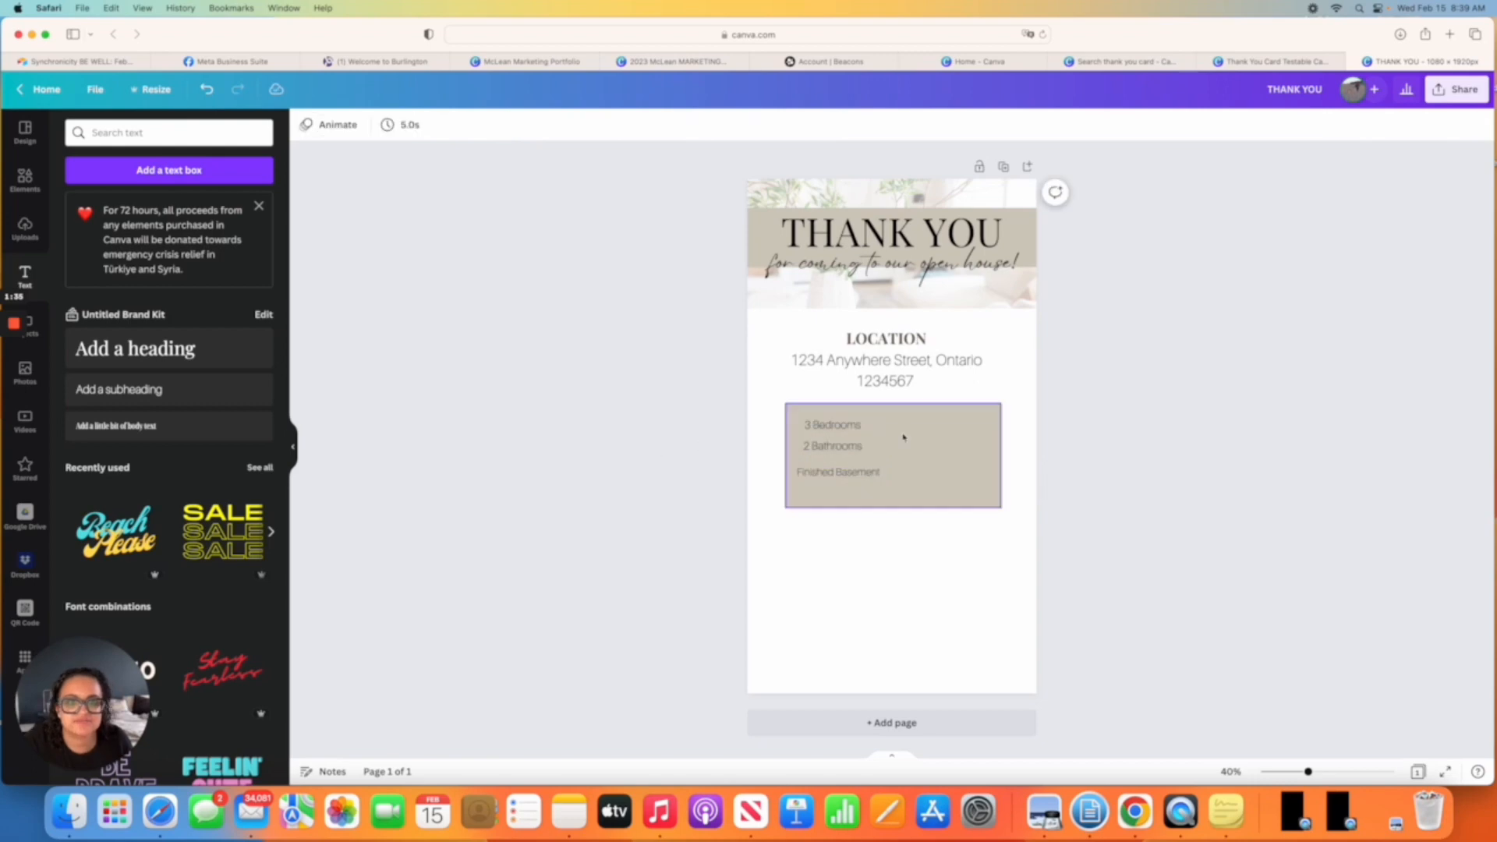
Place a copy of the "3 Bedrooms" line level with it on the beige rectangle's right side and change its text to "Heated Pool".
left_click(854, 425)
left_click(850, 473, "shift")
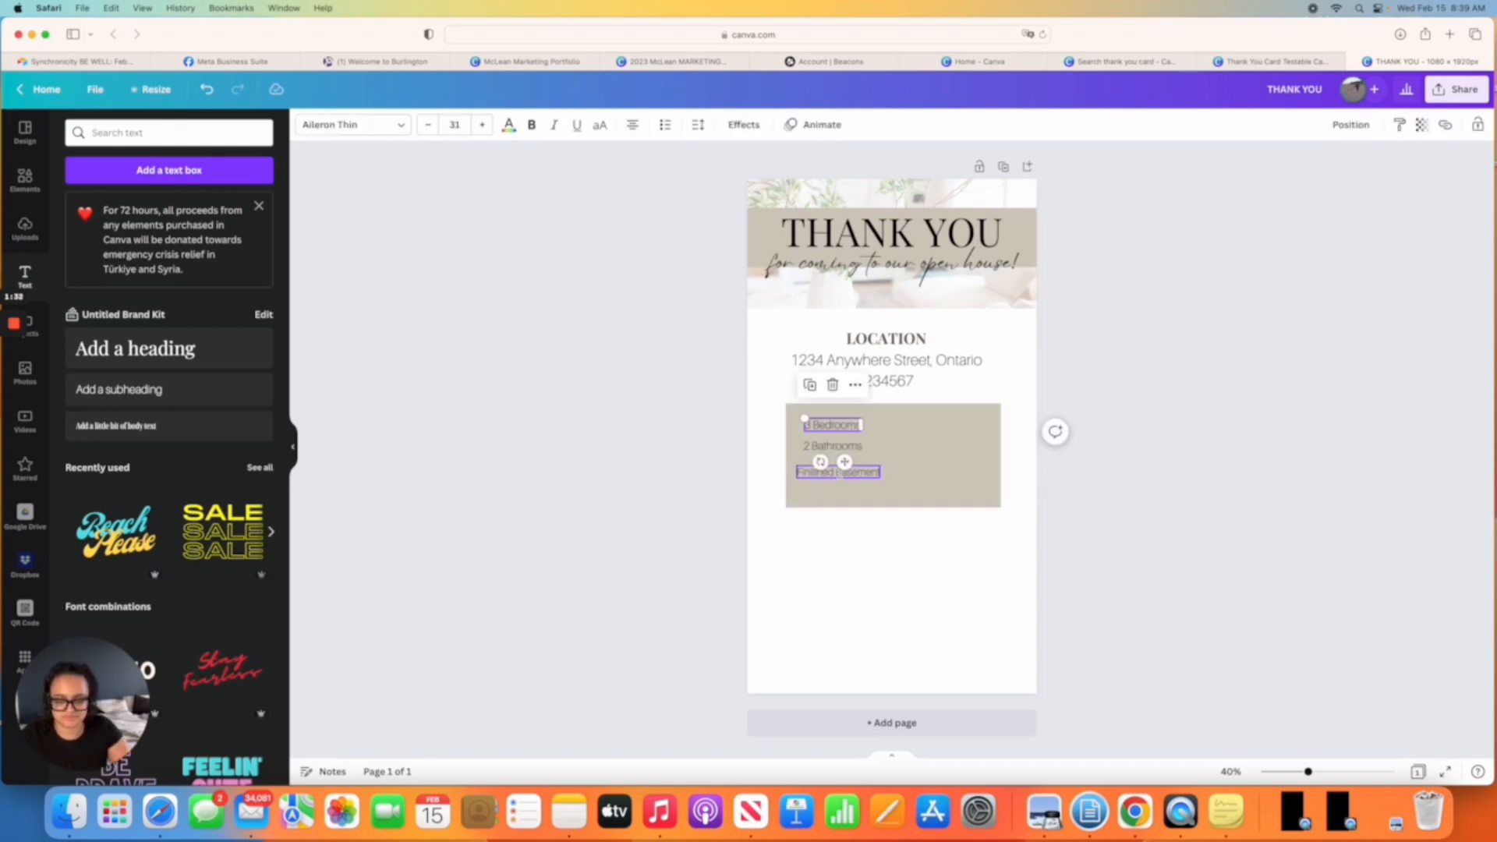
left_click_drag(845, 462, 960, 465)
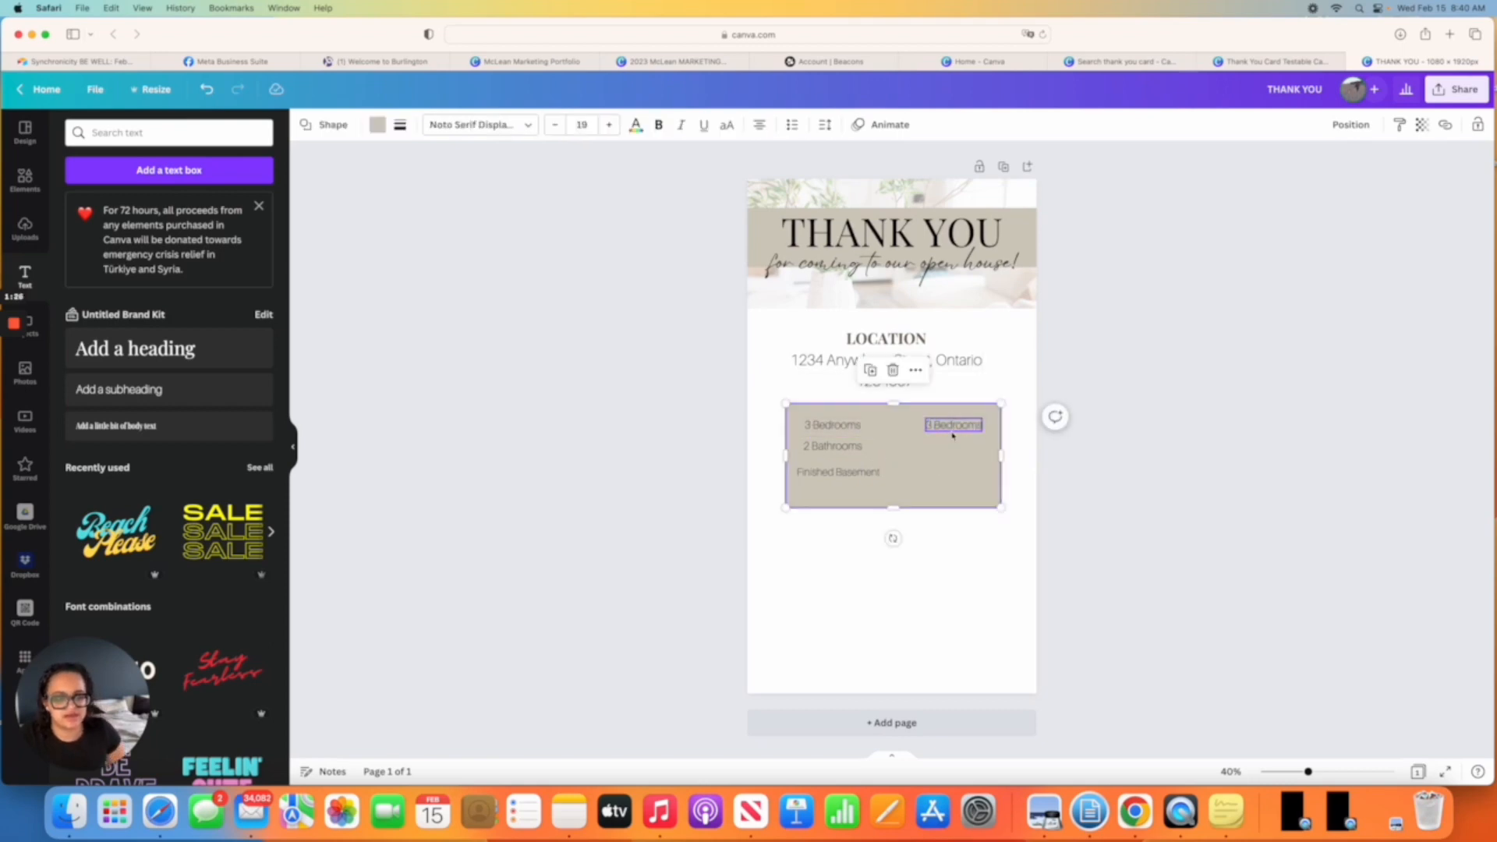
key("Escape")
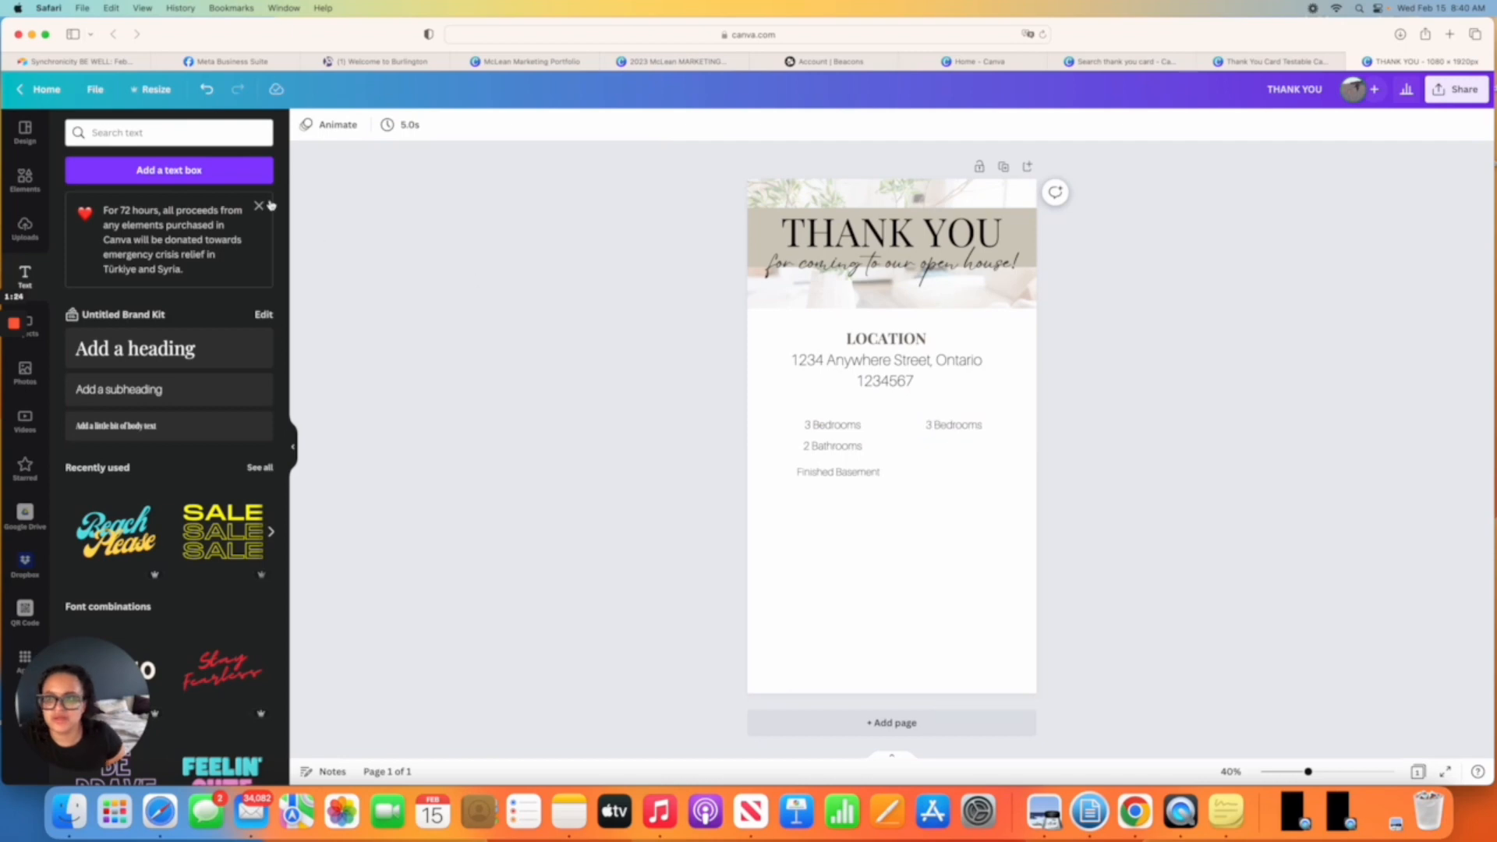
left_click(208, 91)
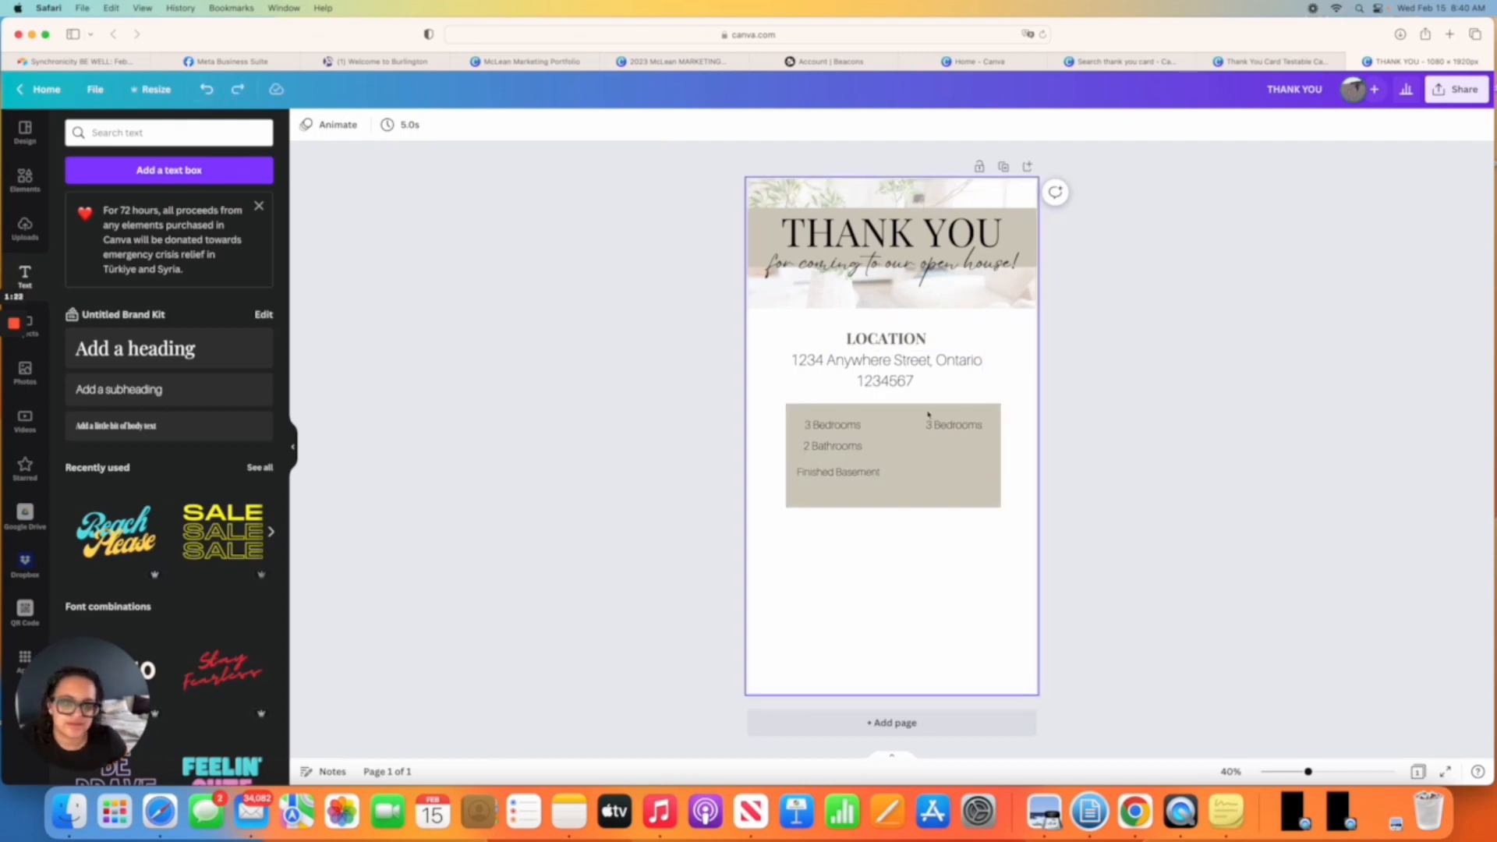
double_click(948, 427)
key("BackSpace")
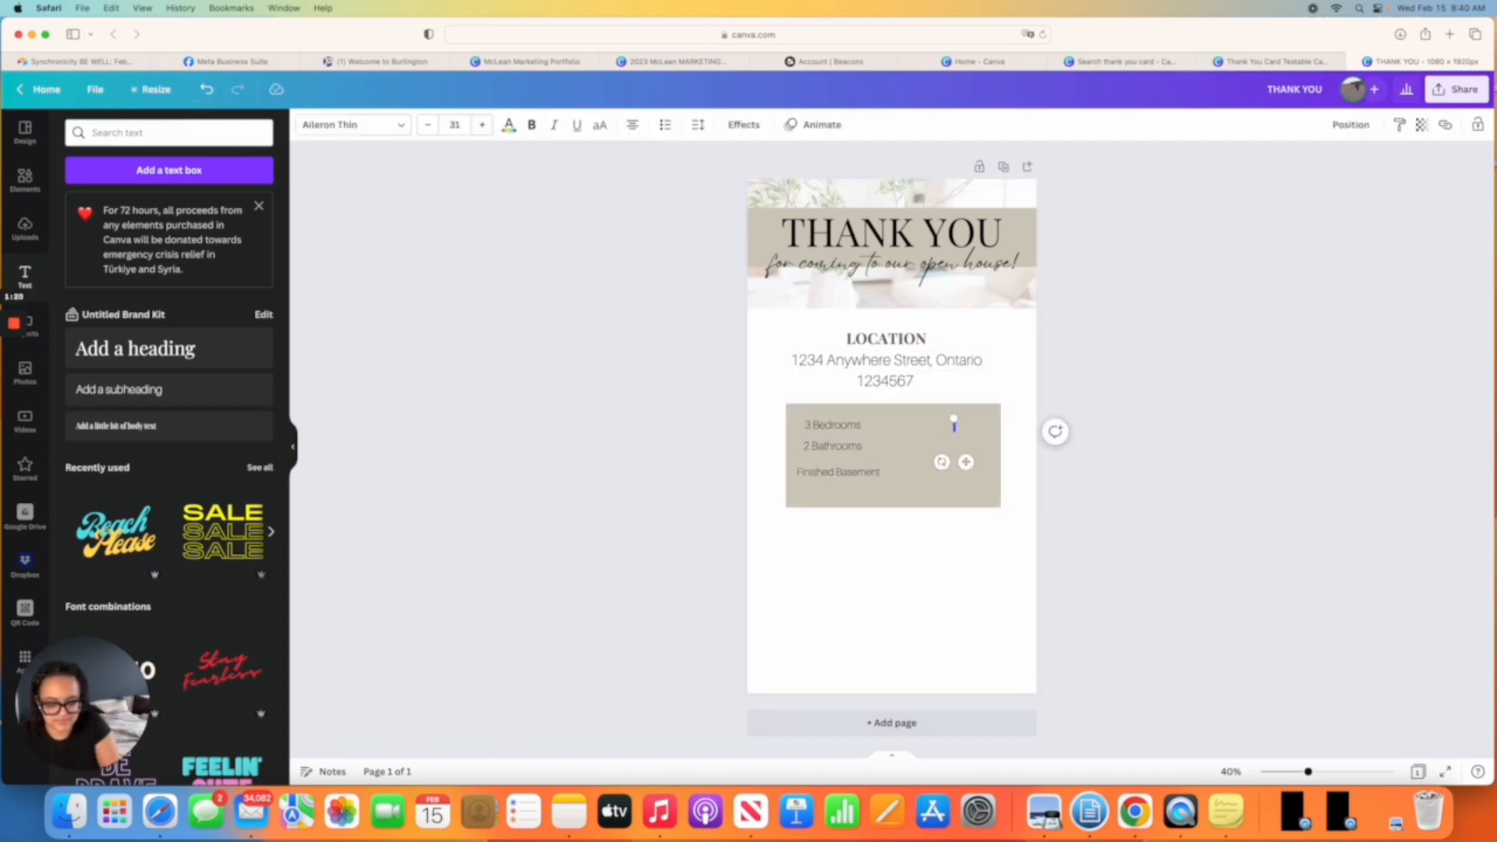
type("Heated Poo")
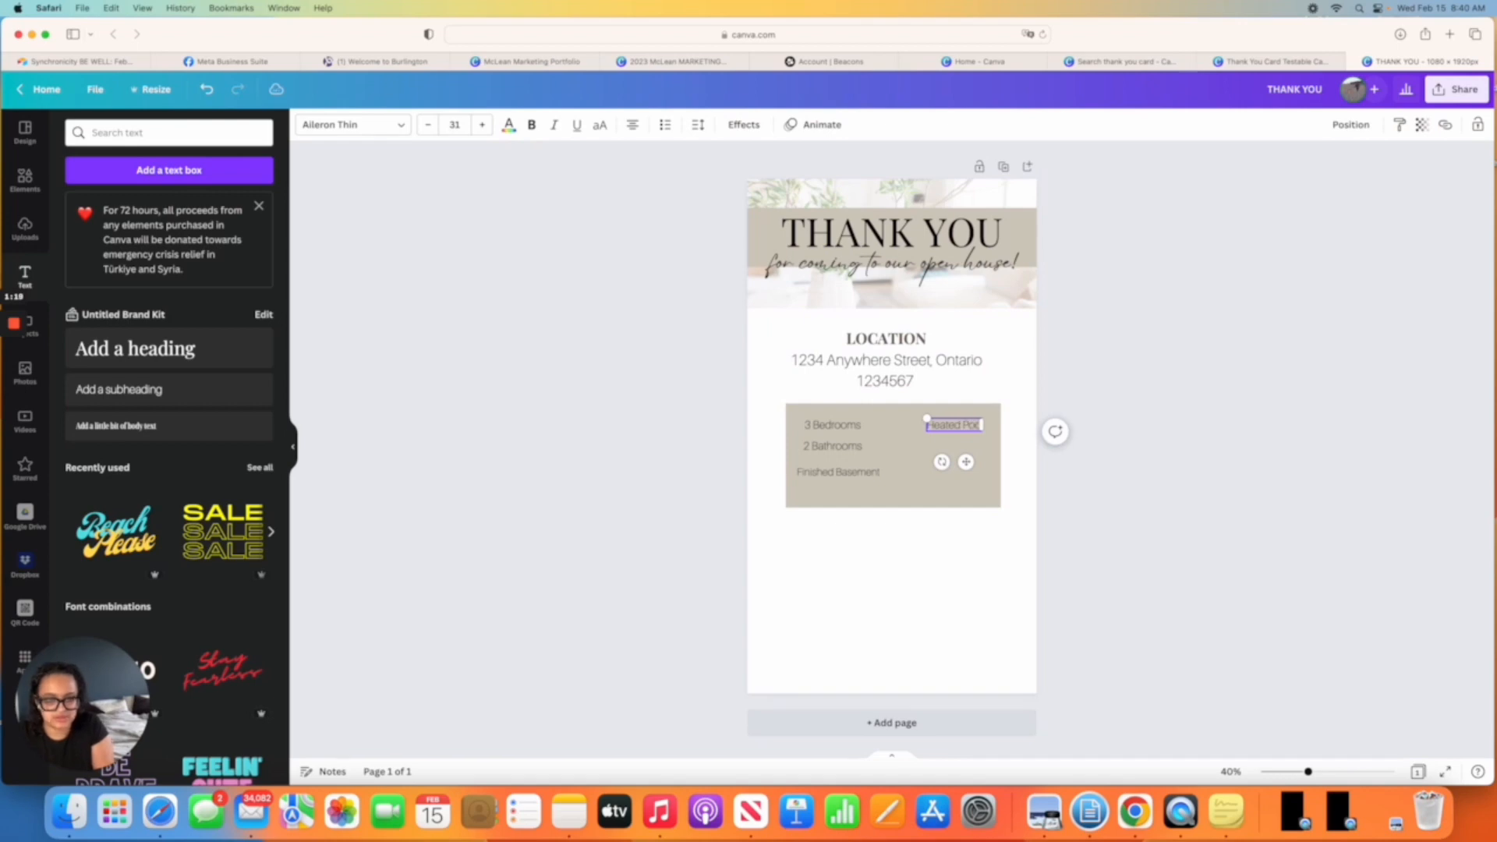
left_click(1223, 553)
Duplicate the "Heated Pool" line, place the copy directly beneath it, and change its text to "Bowling Alley".
left_click(958, 428)
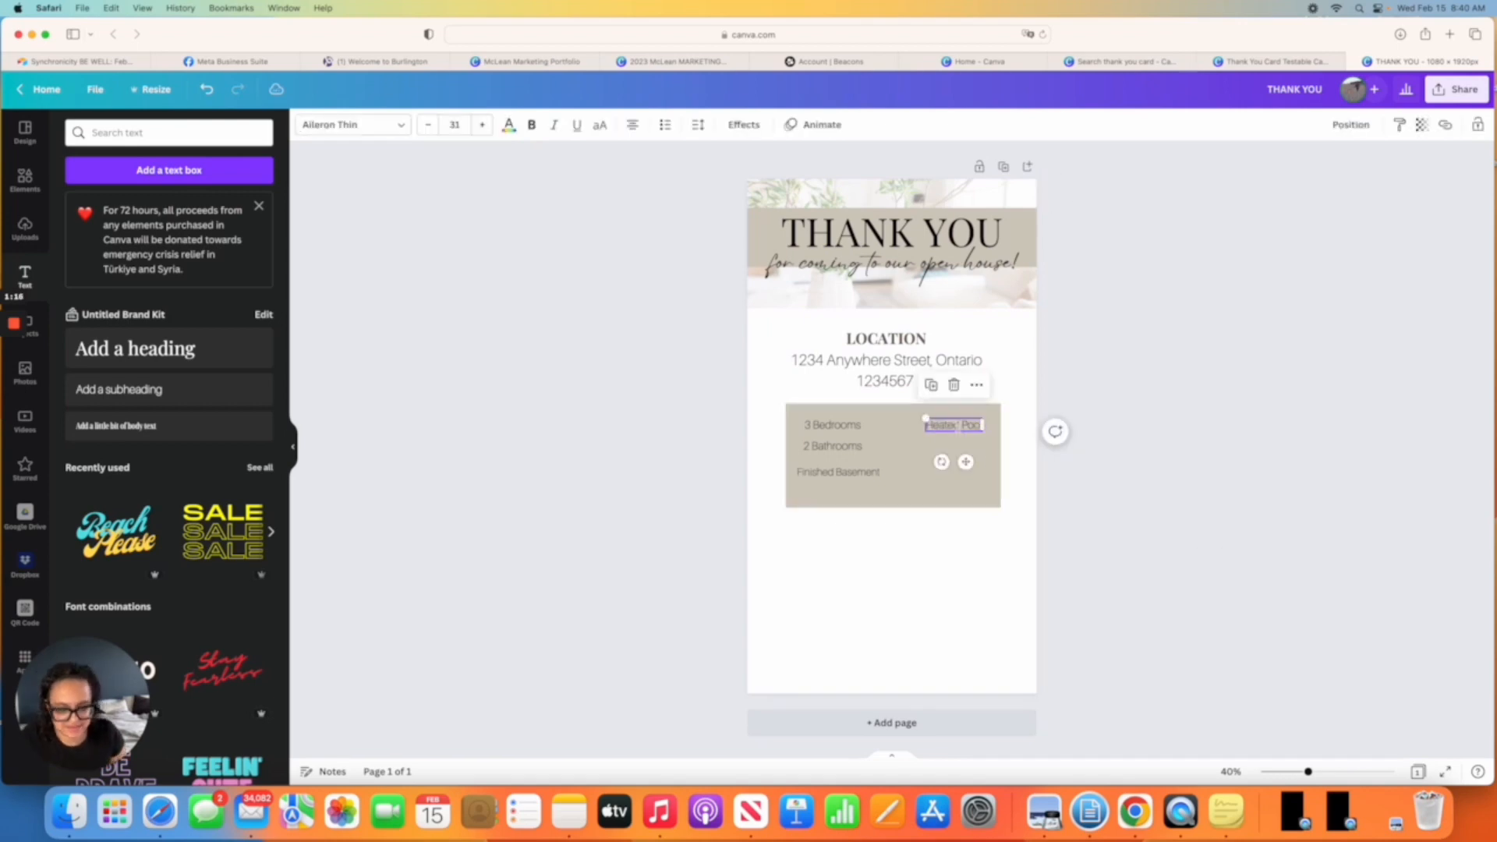
key("super+v")
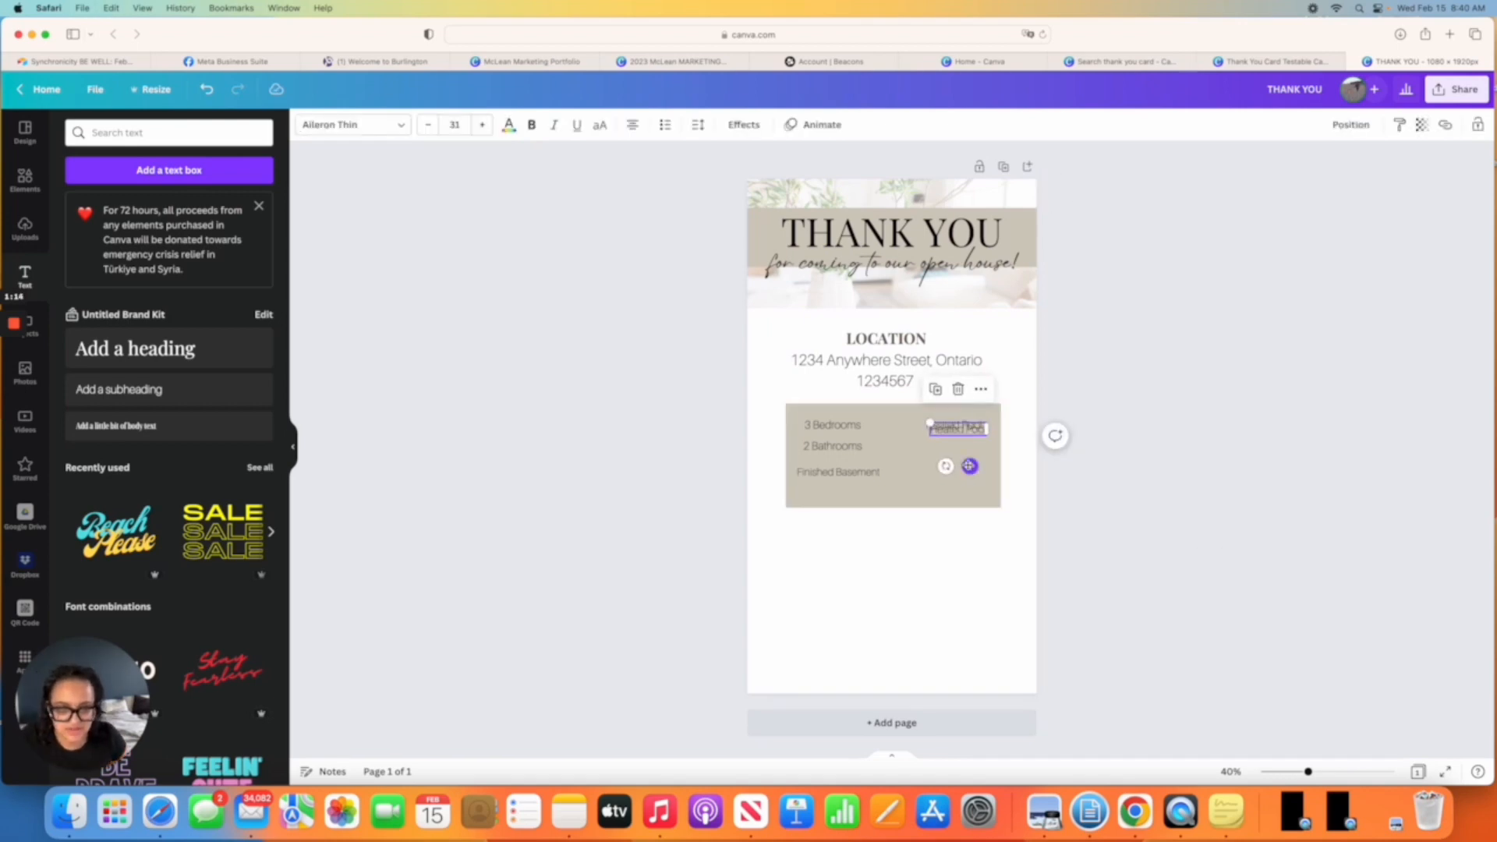
left_click_drag(970, 466, 967, 486)
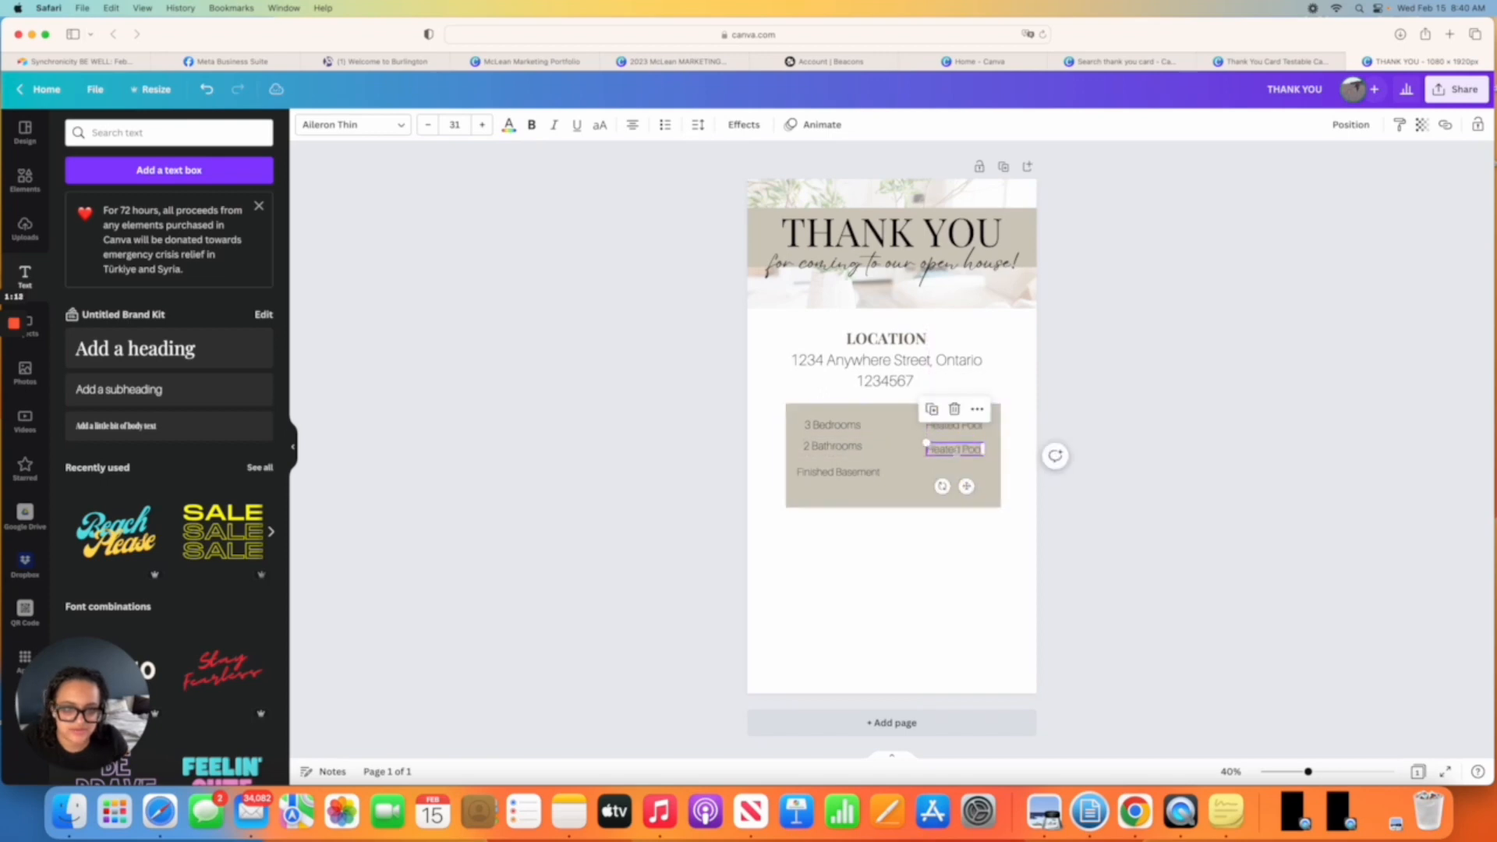
double_click(954, 449)
key("BackSpace")
type("Bowling Alley")
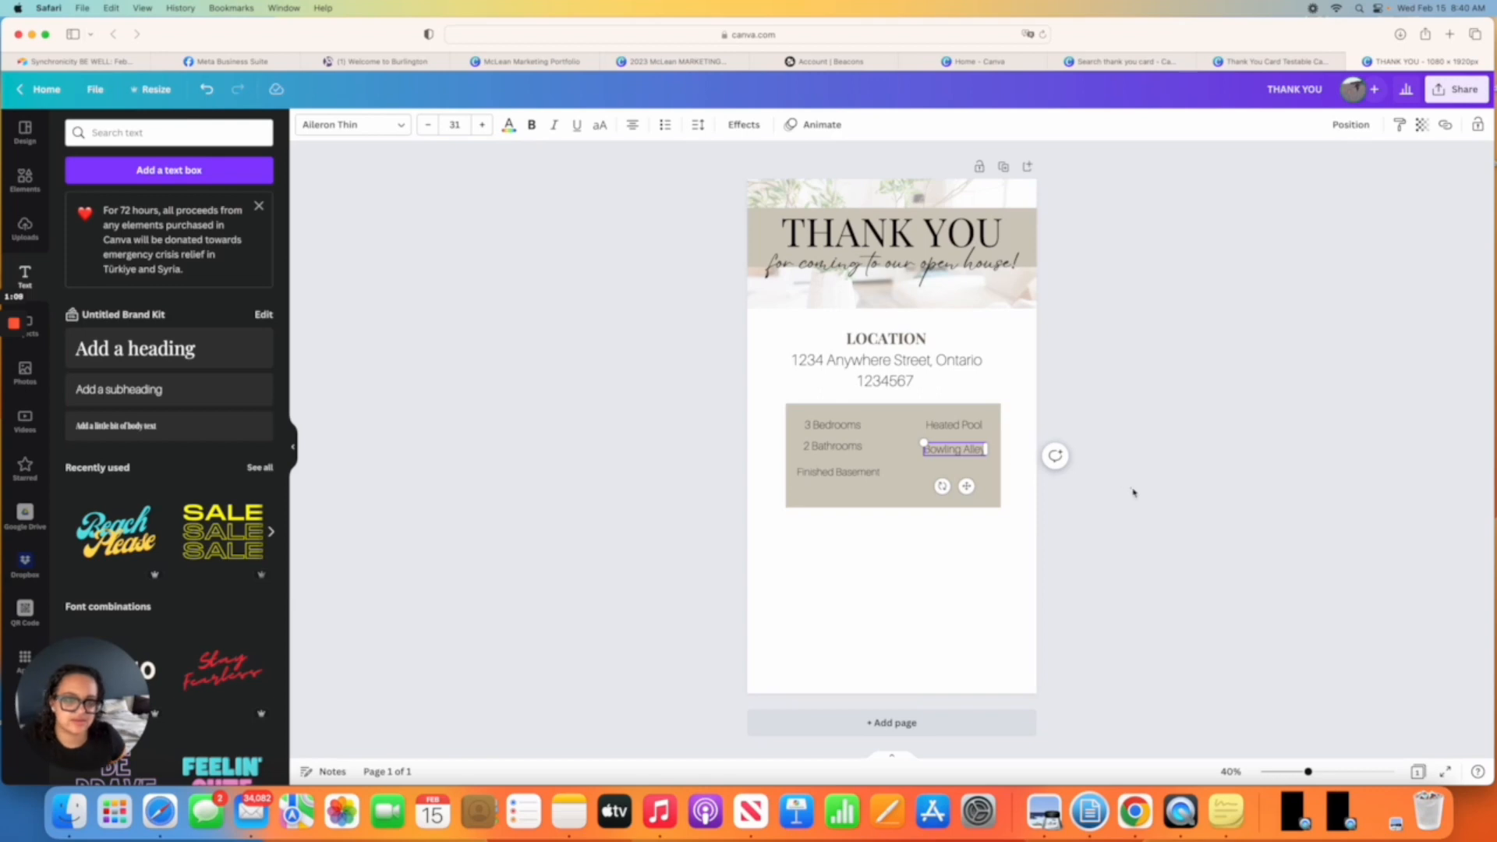
left_click(1133, 493)
Duplicate the "Bowling Alley" line, place the copy beneath it, and change its text to "Walk out basement".
left_click(952, 453)
key("super+d")
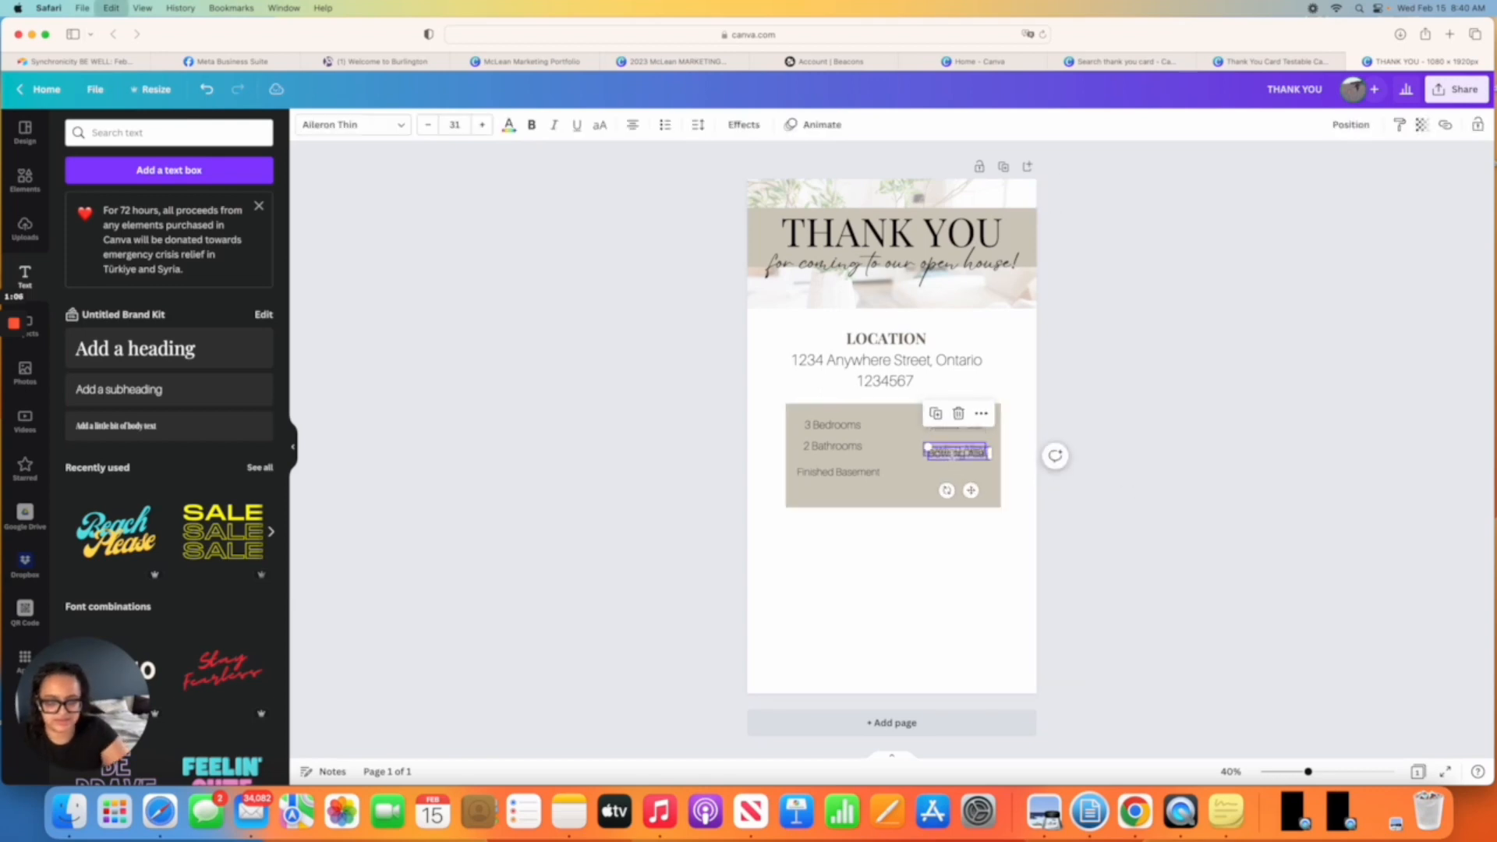
left_click_drag(967, 489, 969, 516)
double_click(954, 477)
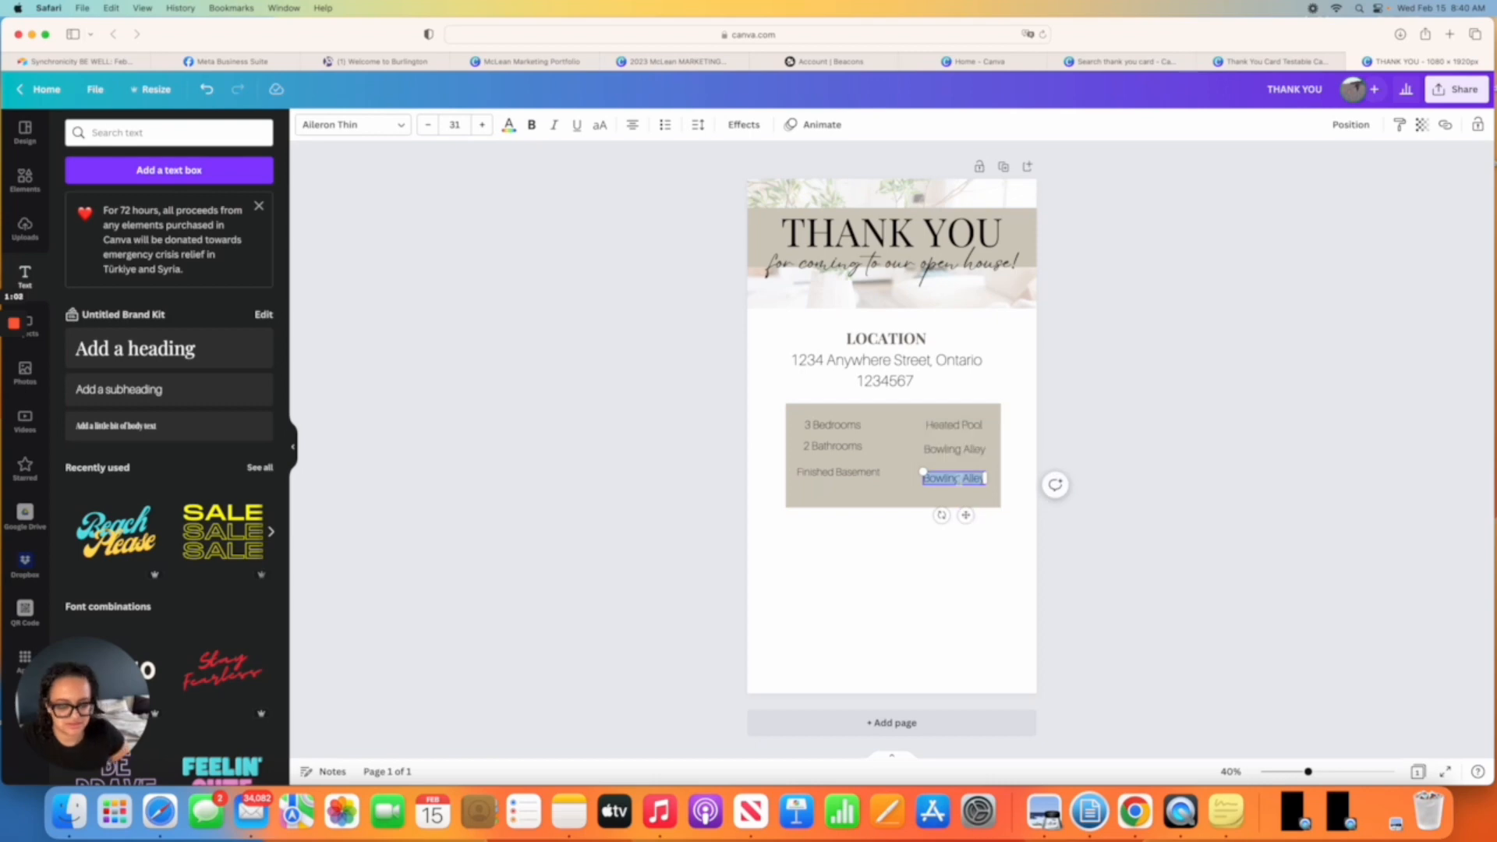
key("BackSpace")
type("Walk in")
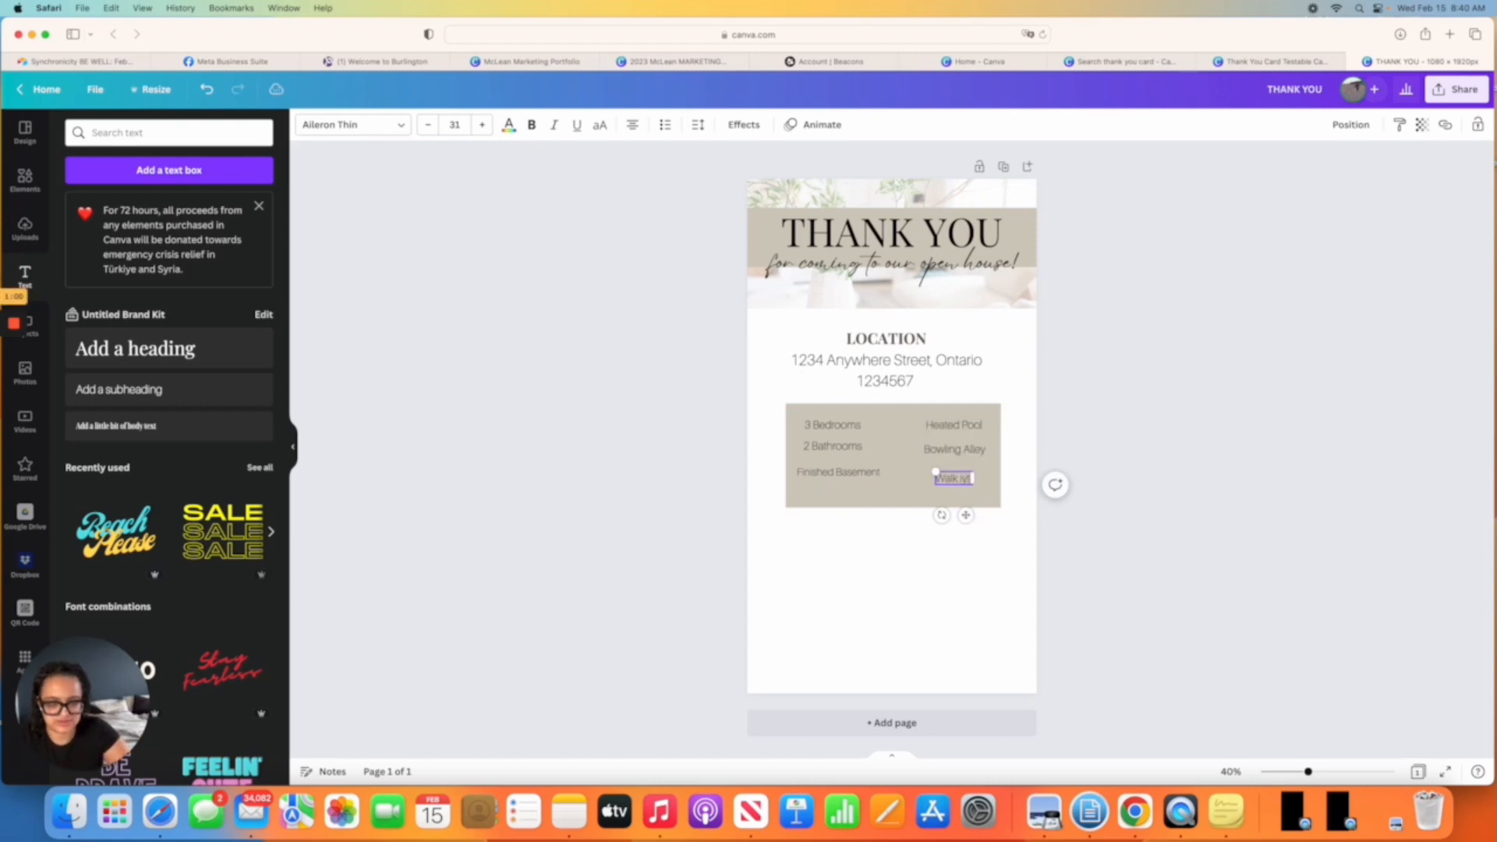
type("out basement")
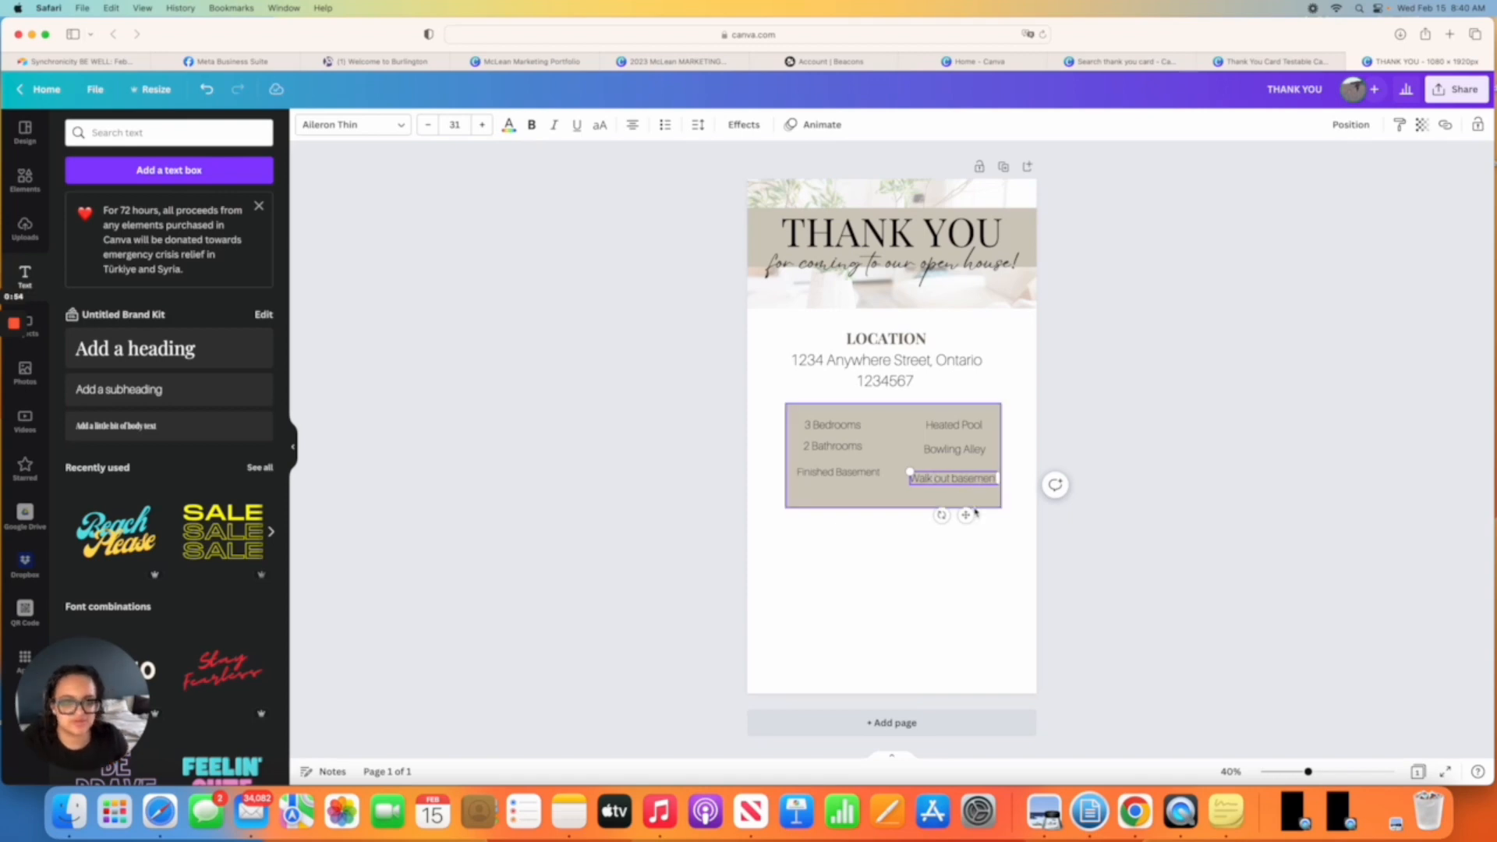
Level "Bowling Alley" and "Walk out basement" with the lines opposite them, and shorten the beige rectangle from its lower edge.
left_click_drag(965, 514, 897, 496)
left_click(896, 505)
left_click(1016, 531)
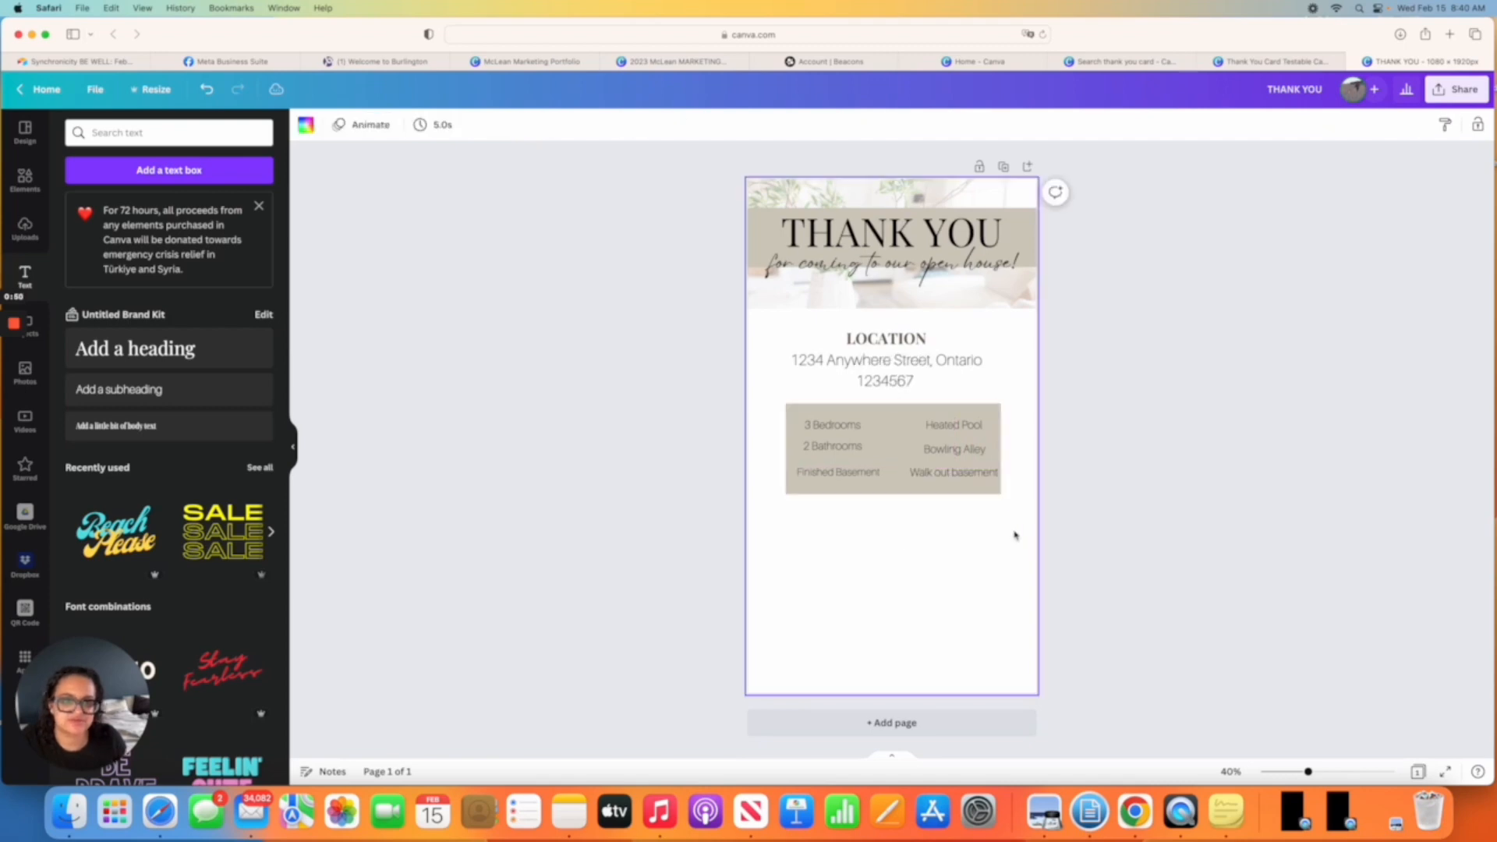
left_click(927, 422)
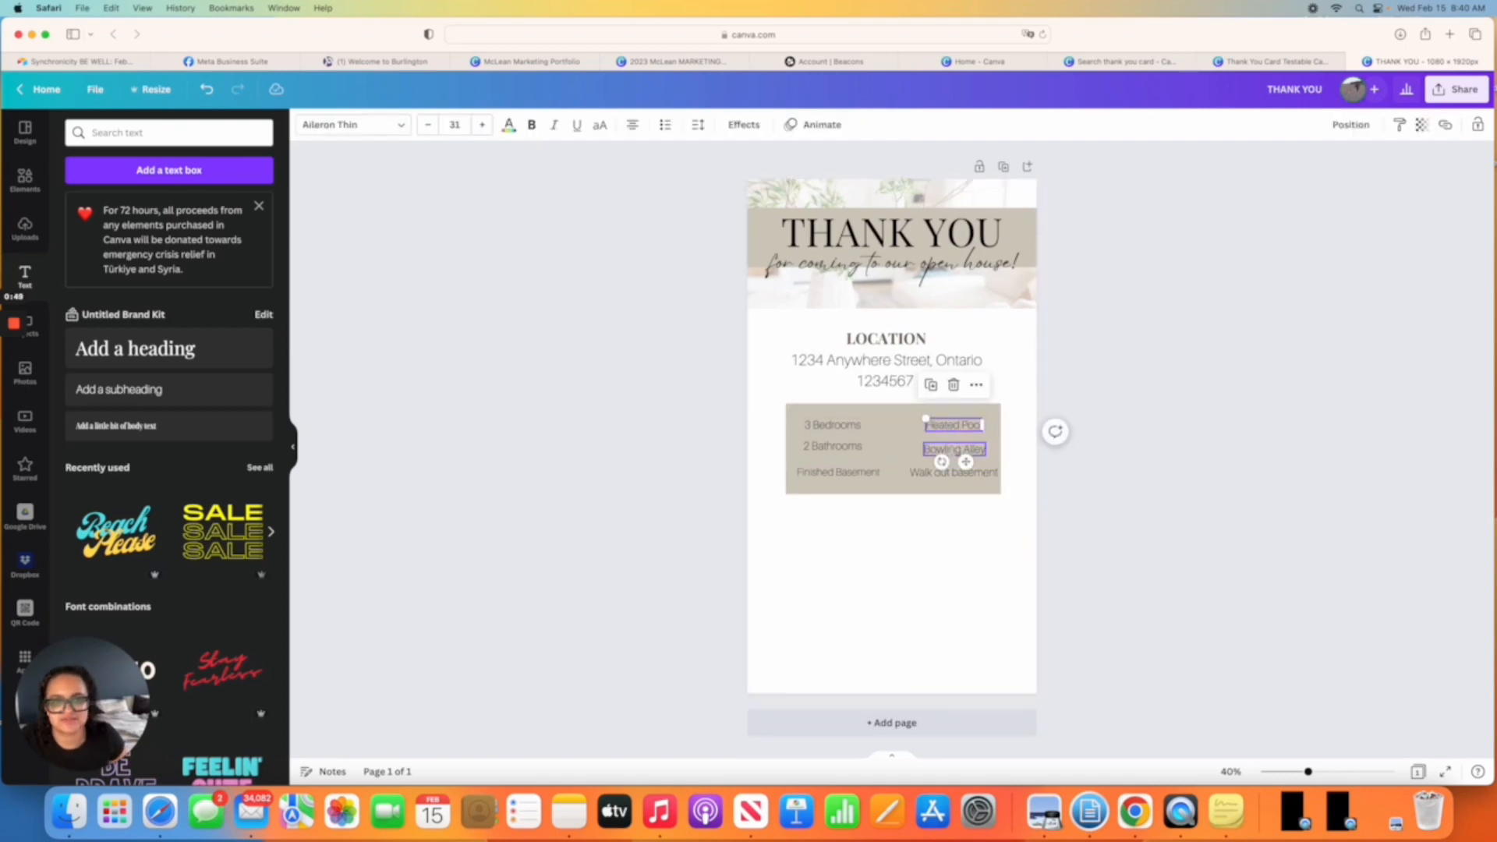
left_click(954, 450)
left_click_drag(954, 450, 953, 447)
left_click(960, 470)
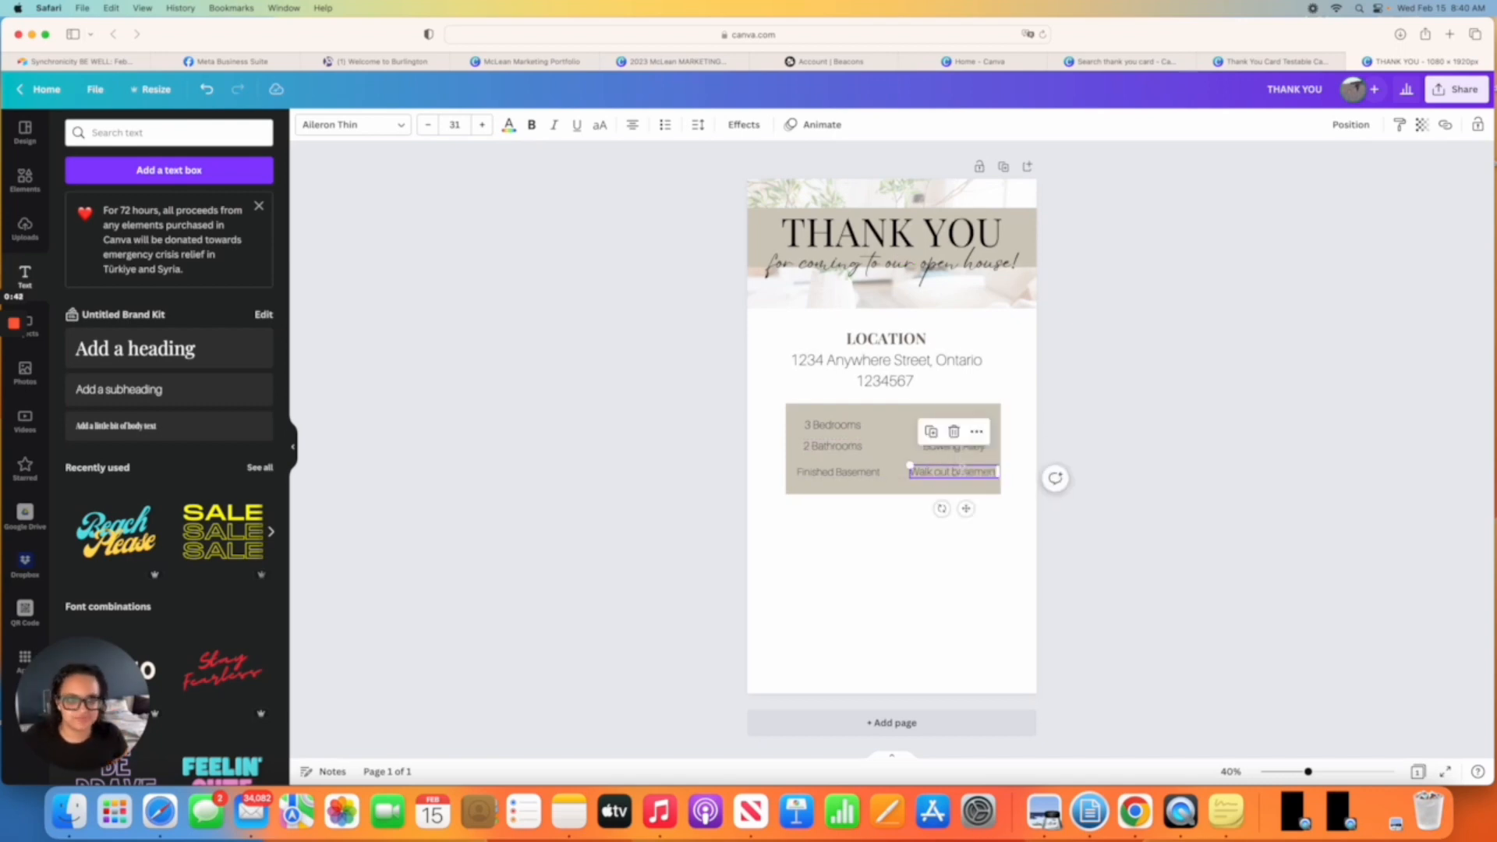
Widen the beige rectangle slightly on both sides so the two text columns have more margin.
left_click(787, 448)
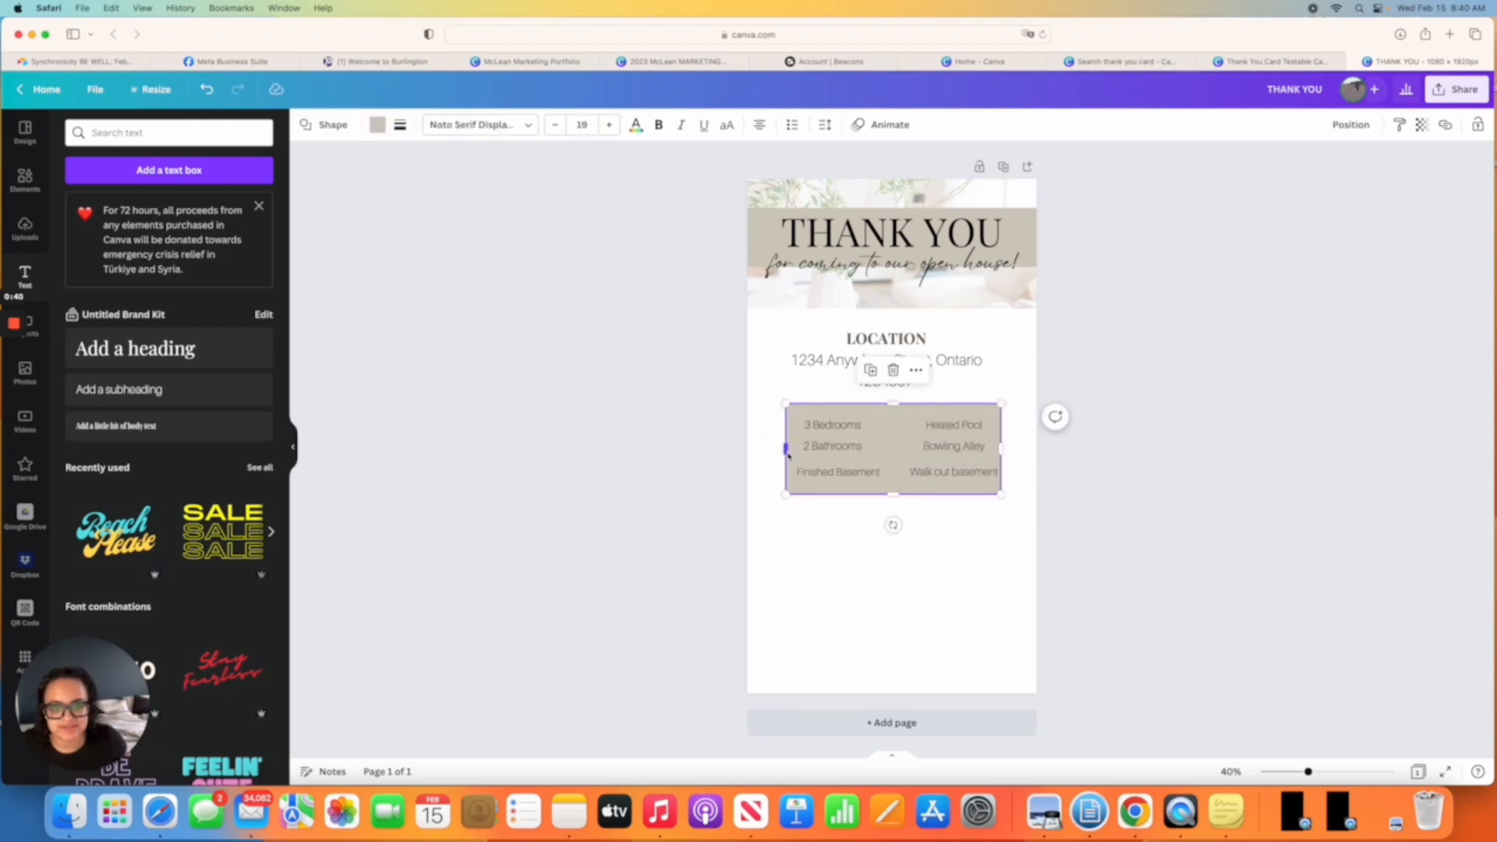
left_click_drag(786, 448, 775, 456)
left_click_drag(1003, 451, 1009, 450)
left_click_drag(774, 451, 778, 452)
left_click(1145, 503)
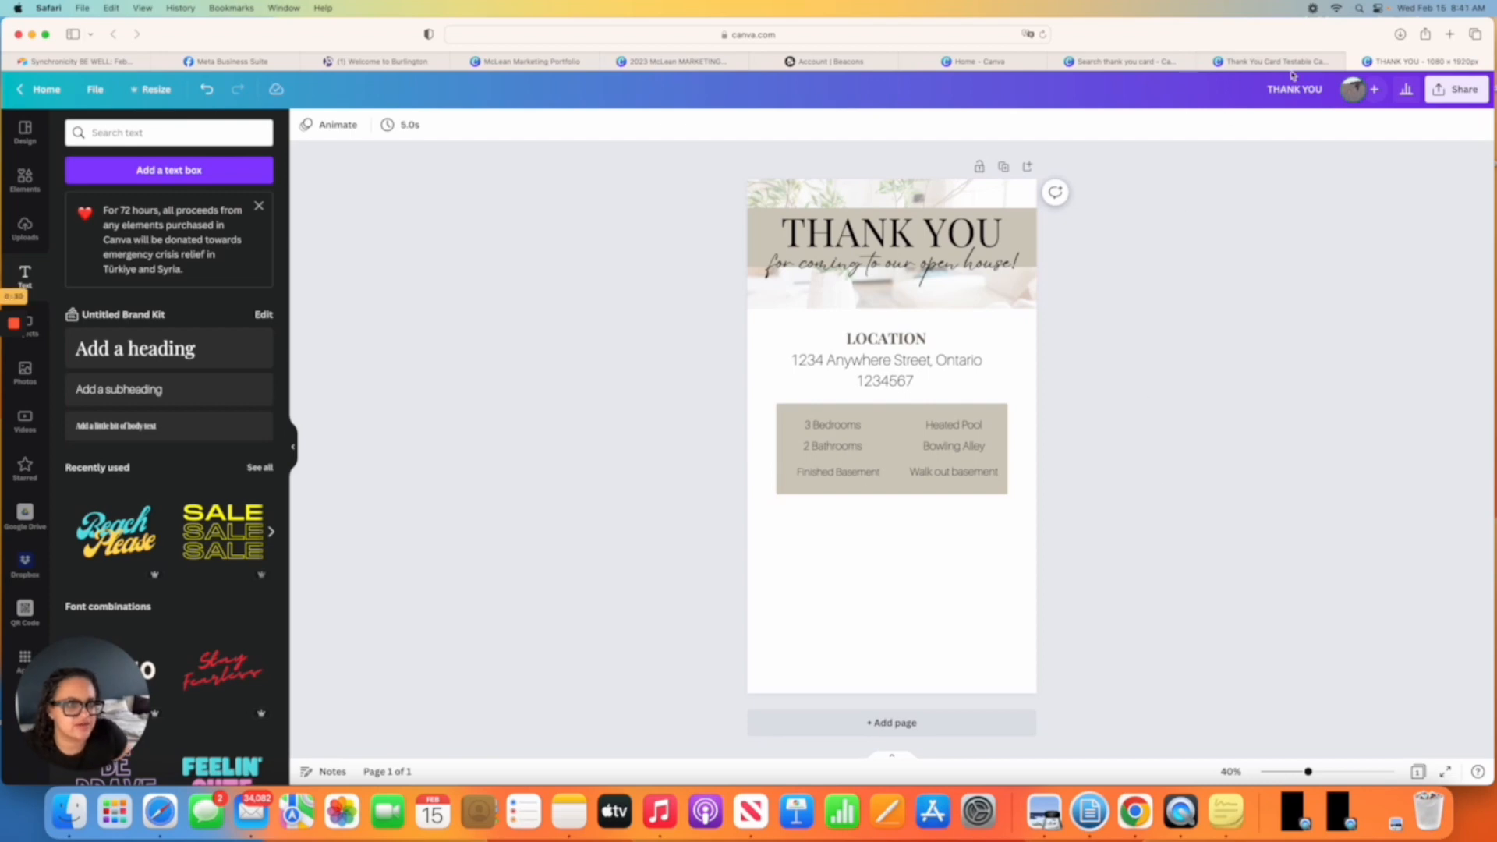
Check the feature list in the "Thank You Card Testable Card for Realtors" design, and add bullets to the THANK YOU card's three left-column features.
left_click(1271, 60)
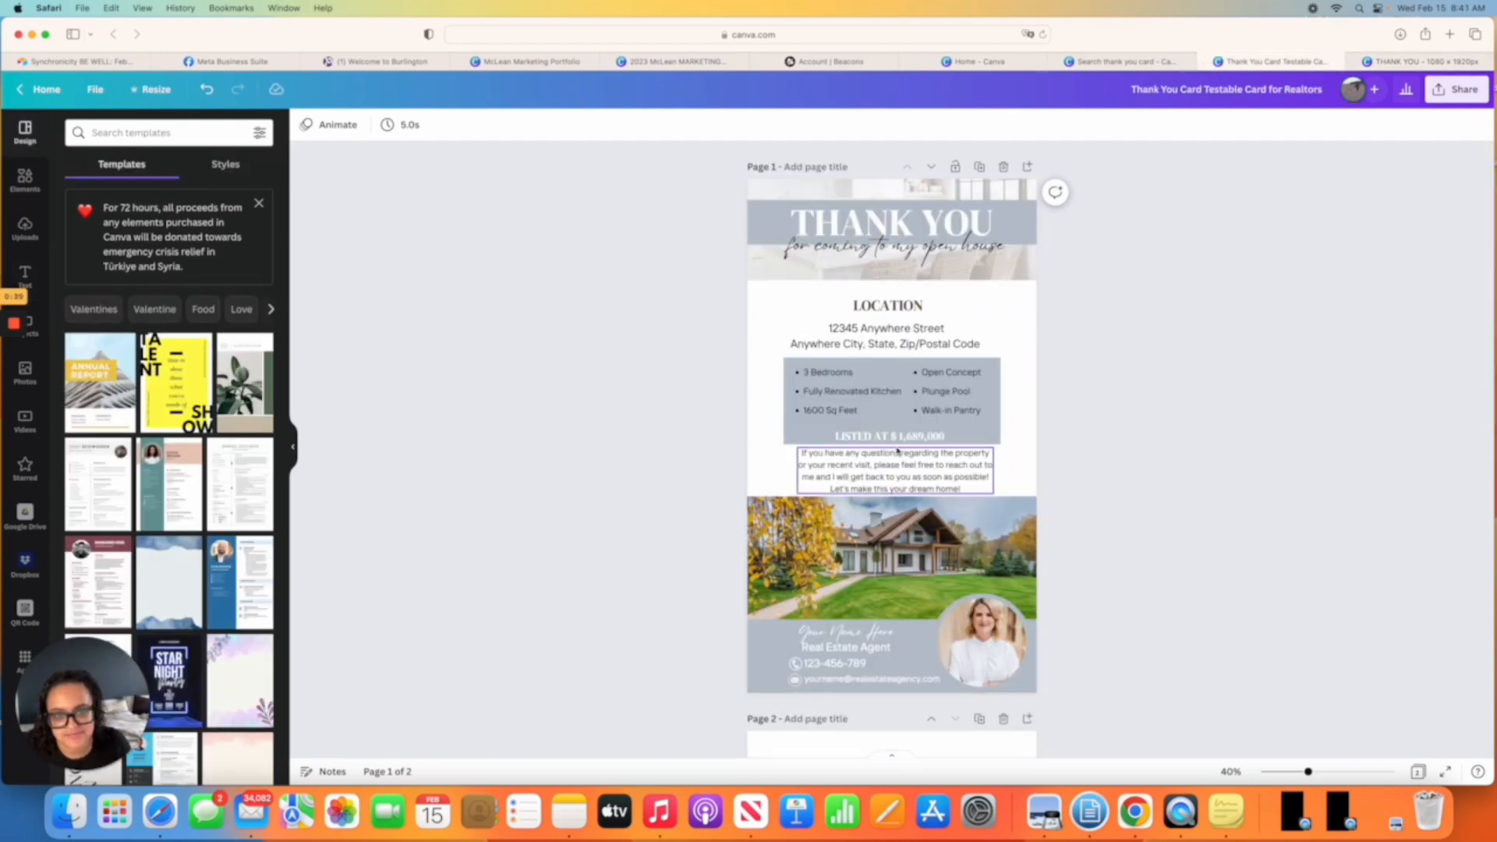
double_click(866, 436)
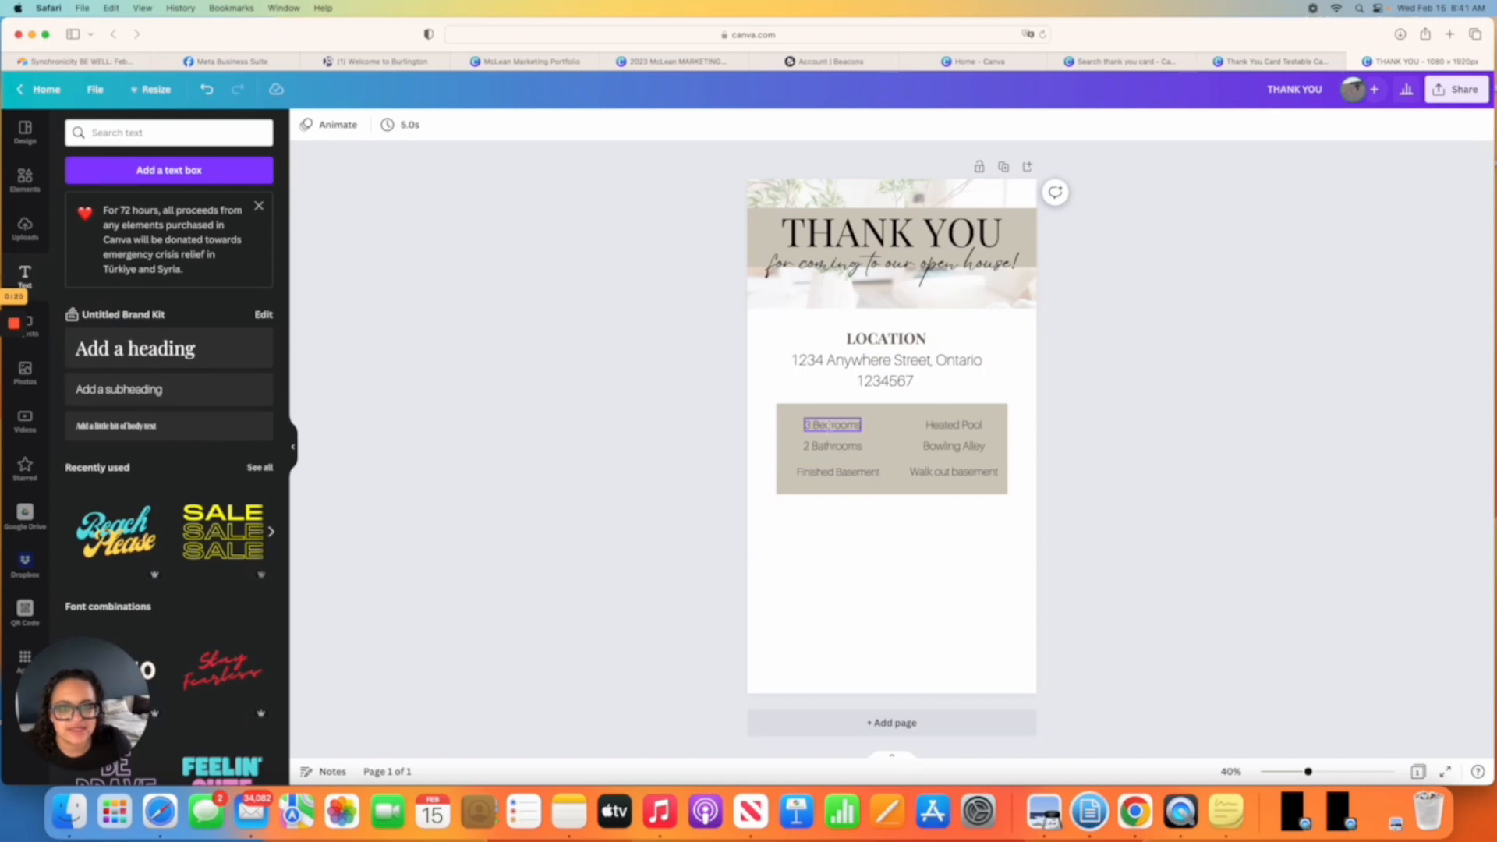
double_click(832, 425)
left_click(665, 126)
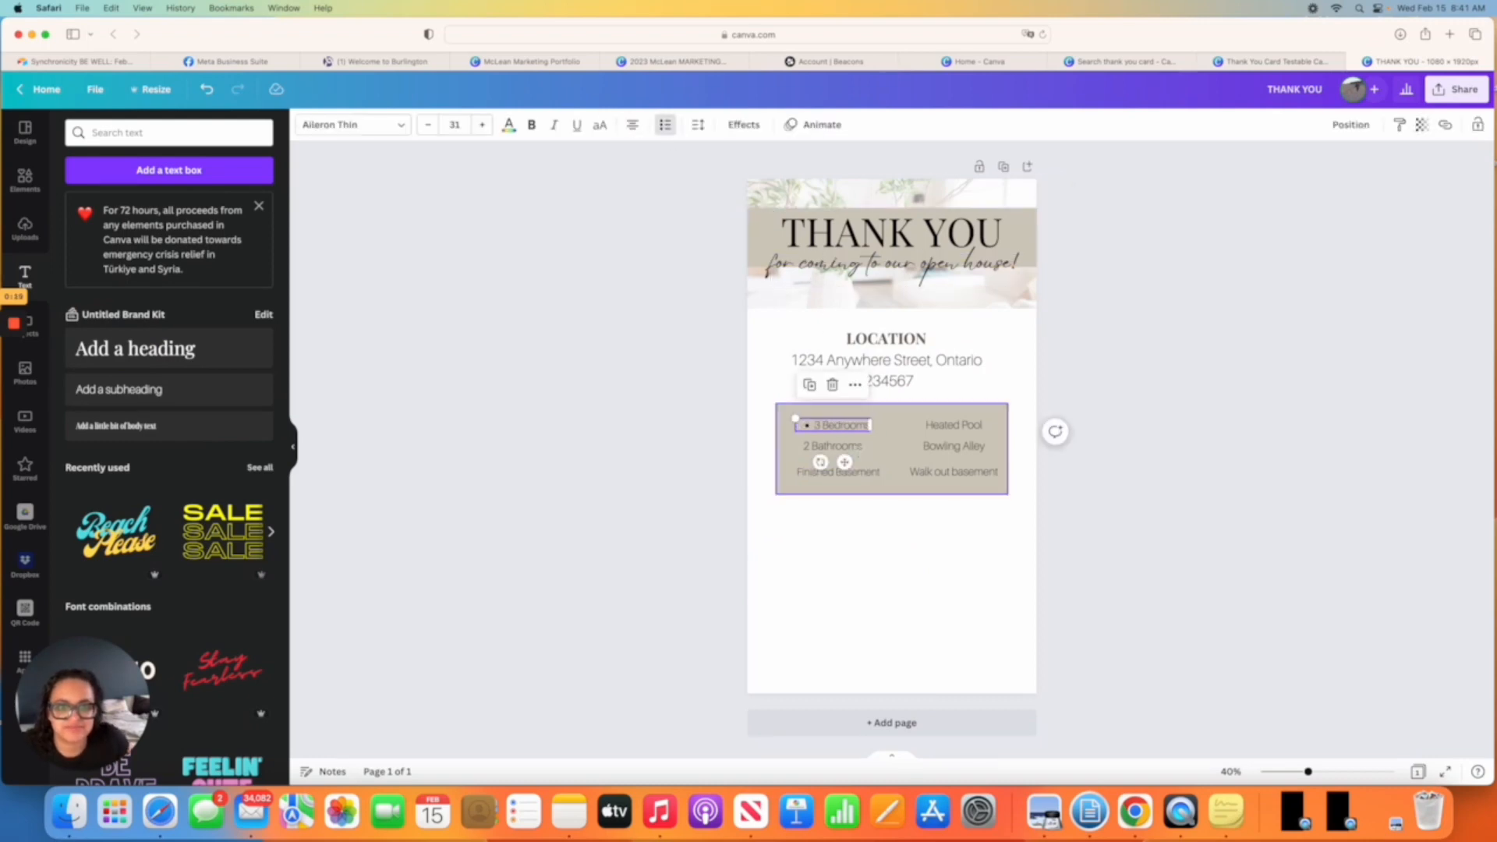
double_click(833, 446)
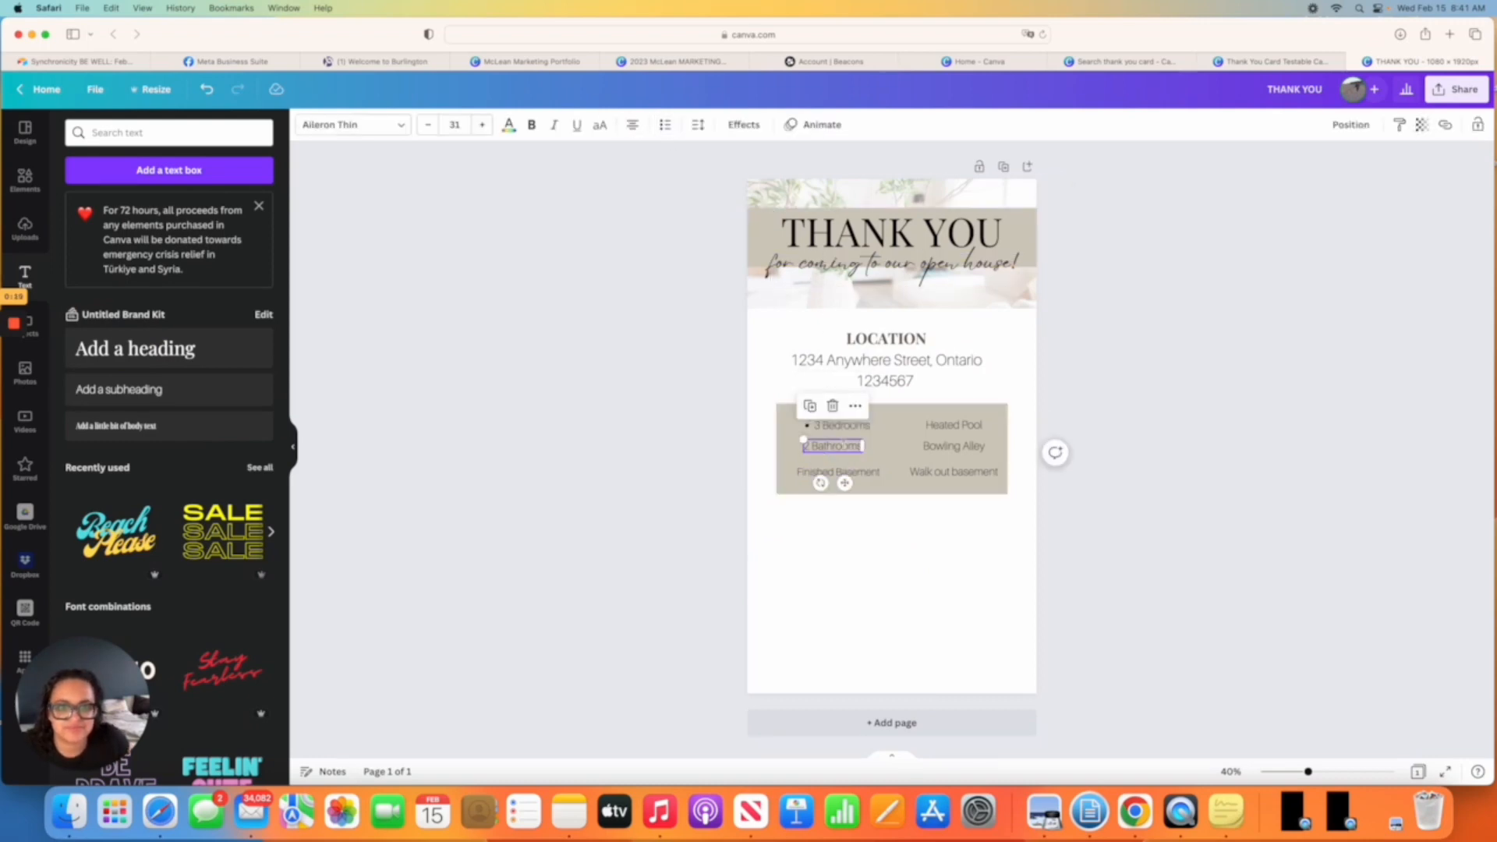
left_click(665, 124)
double_click(861, 473)
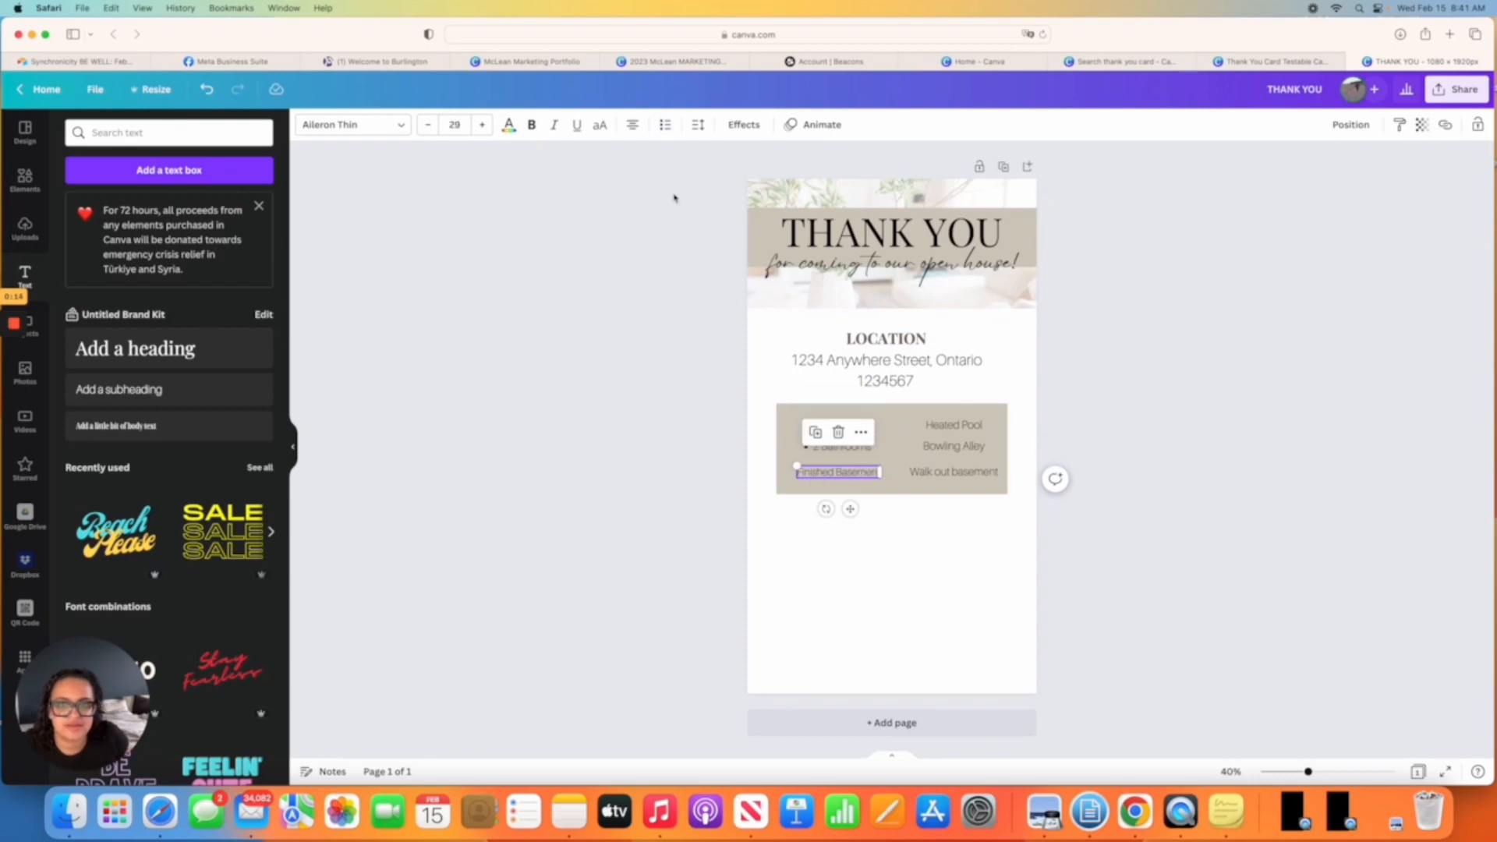
left_click(665, 124)
Add bullets to the right-column lines "Heated Pool", "Bowling Alley" and "Walk out basement".
double_click(953, 425)
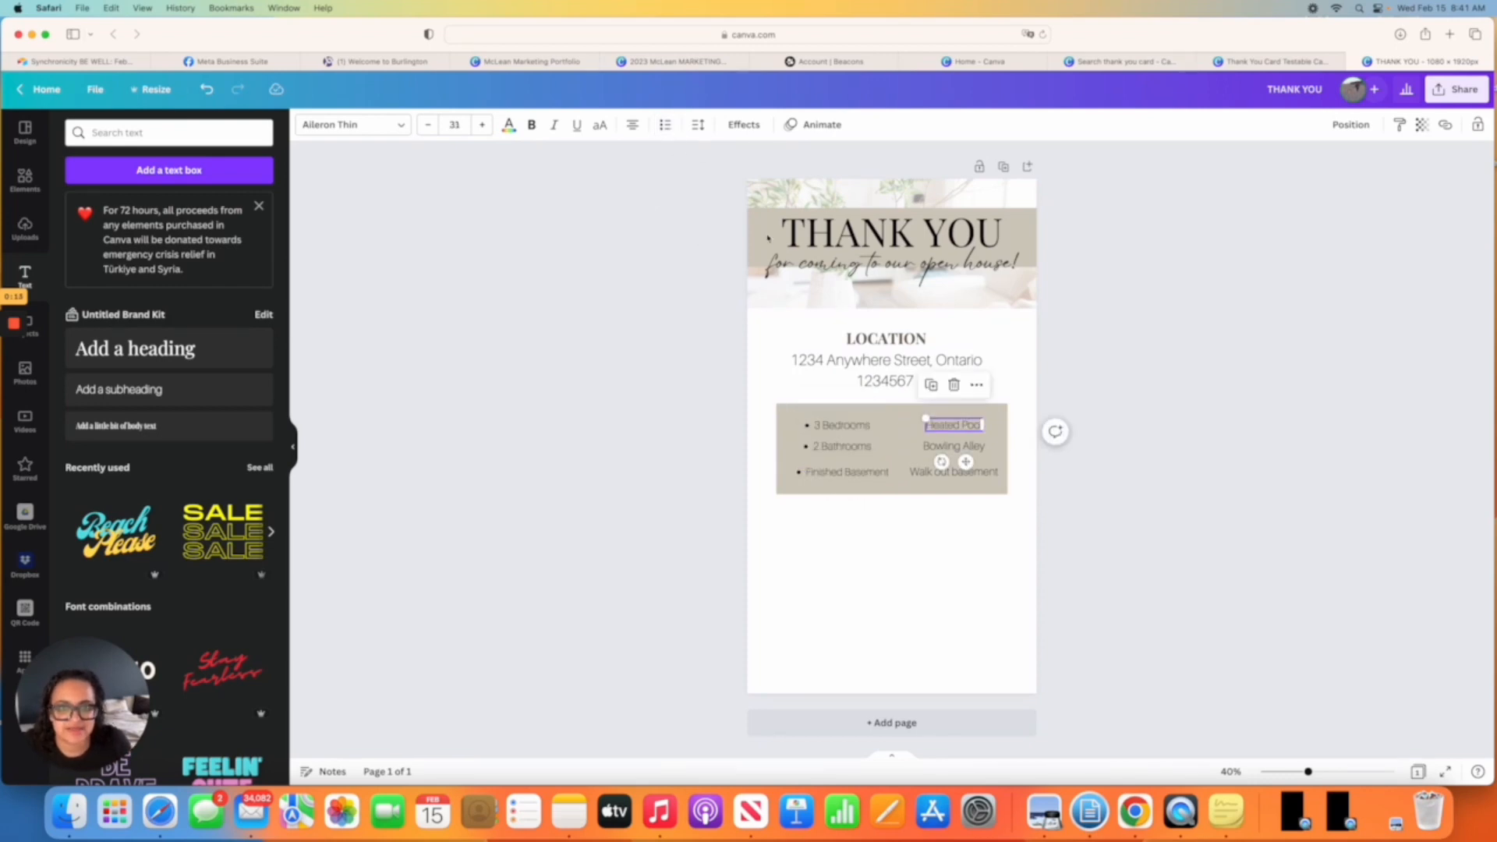
left_click(665, 124)
double_click(953, 446)
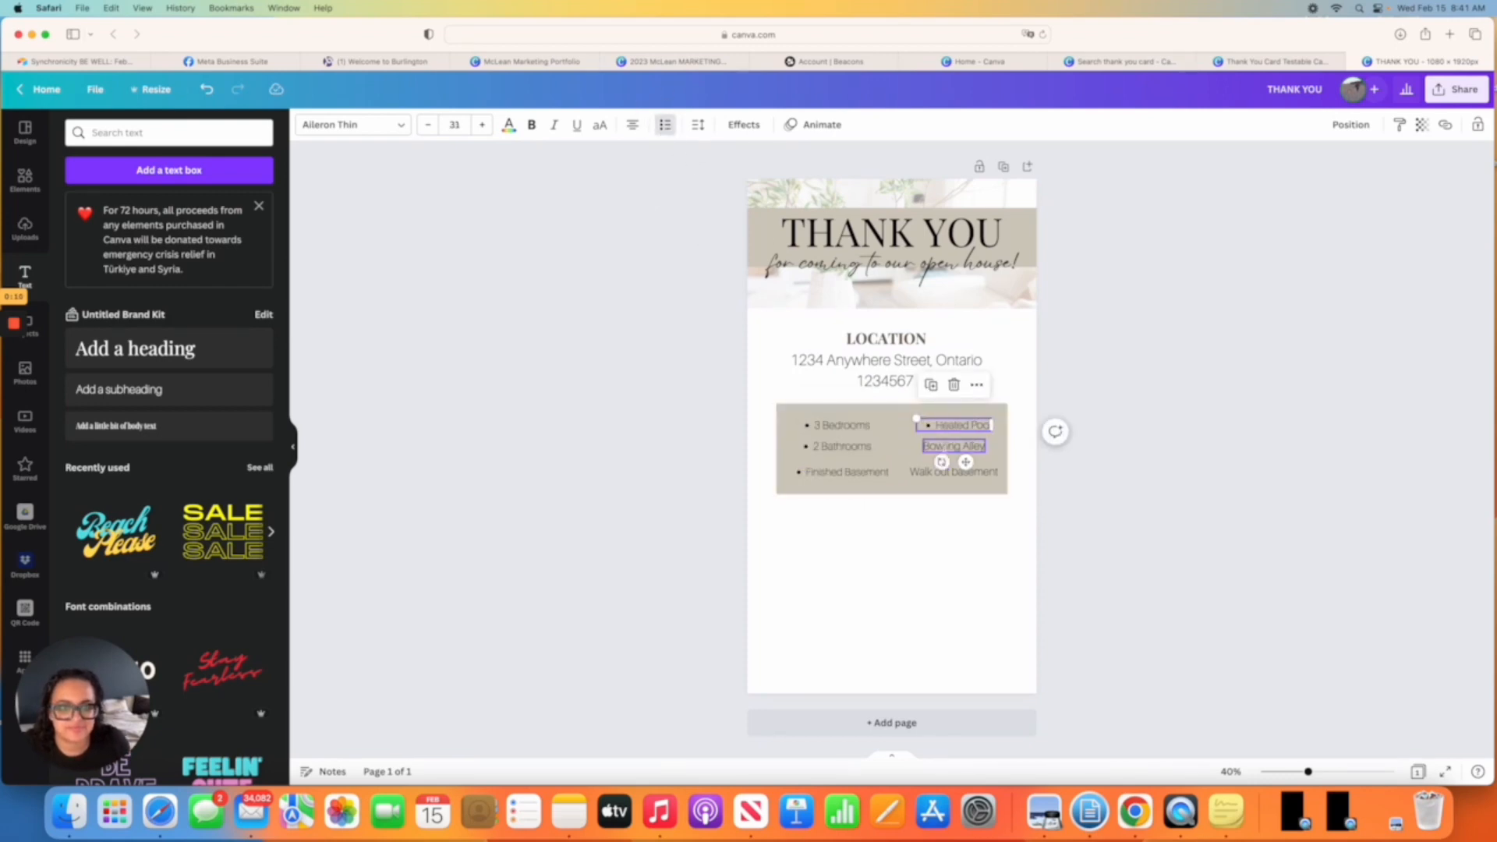
left_click(665, 125)
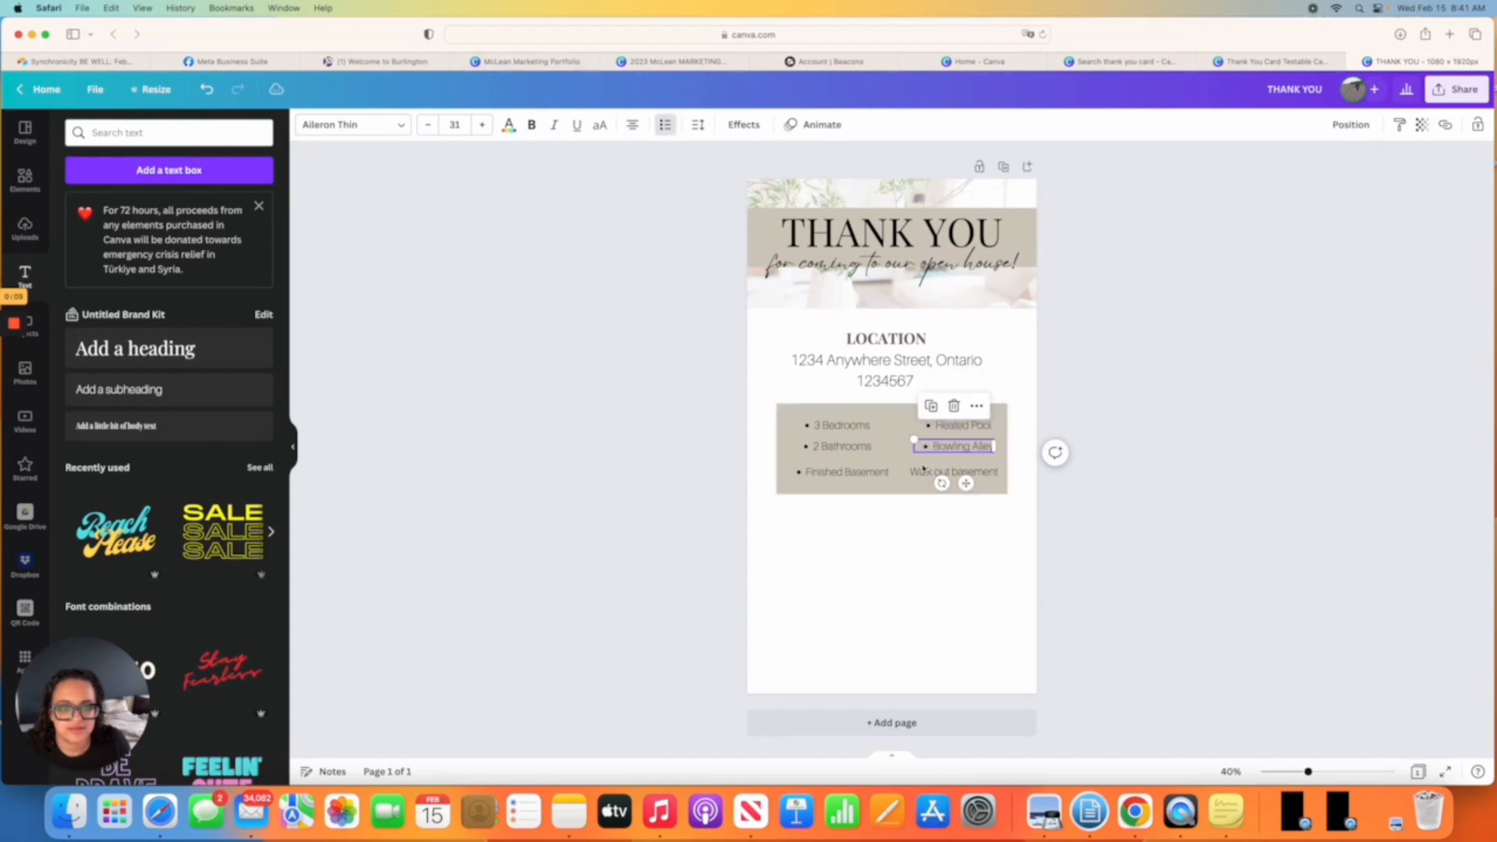
double_click(953, 471)
left_click(665, 125)
left_click(632, 337)
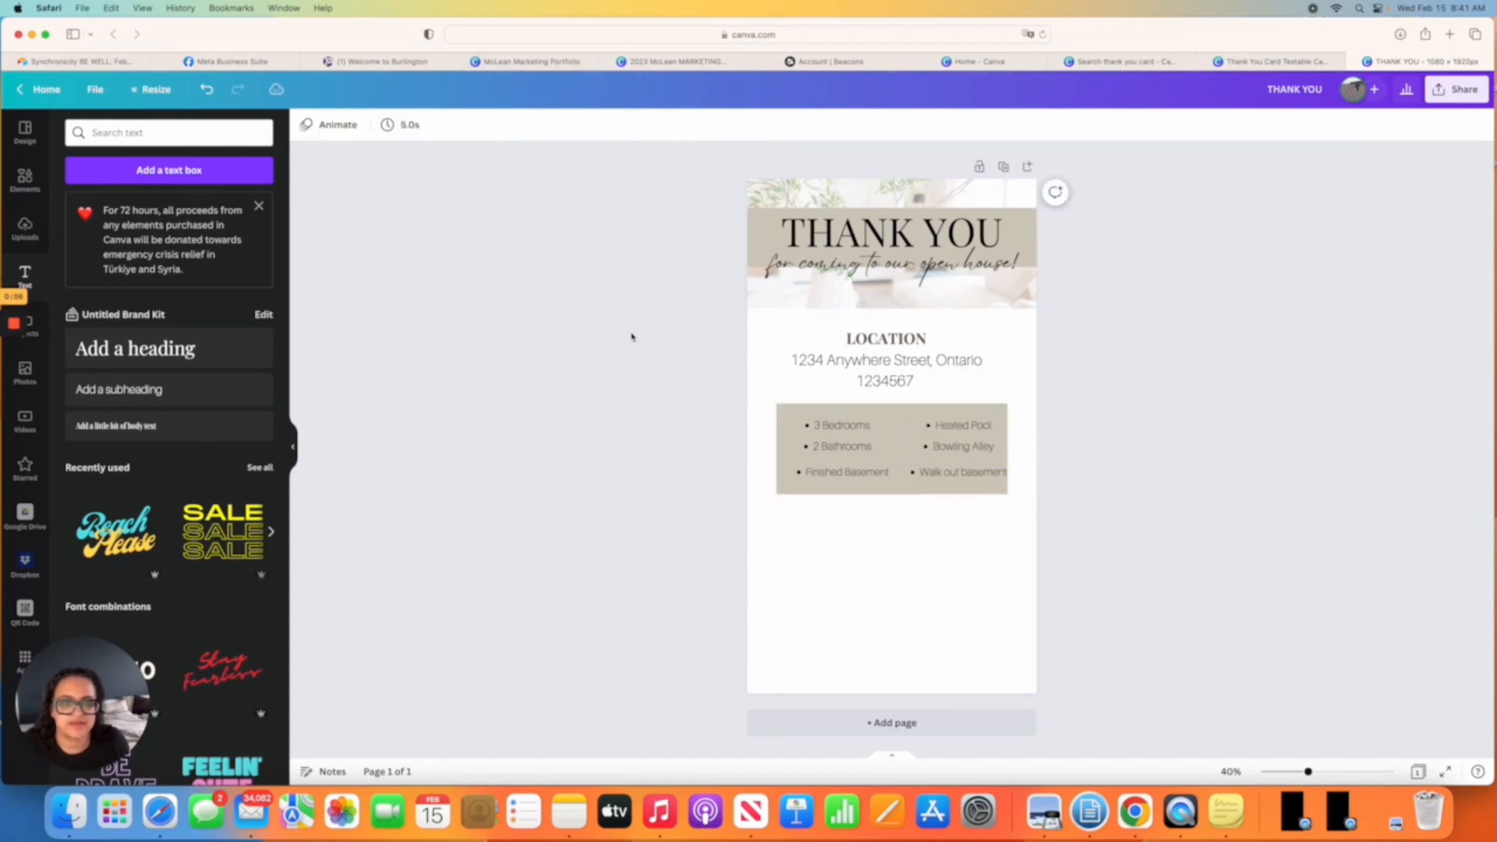
Shift "Heated Pool" and "Walk out basement" slightly inward and extend the beige rectangle's lower edge to make room for another line.
double_click(953, 426)
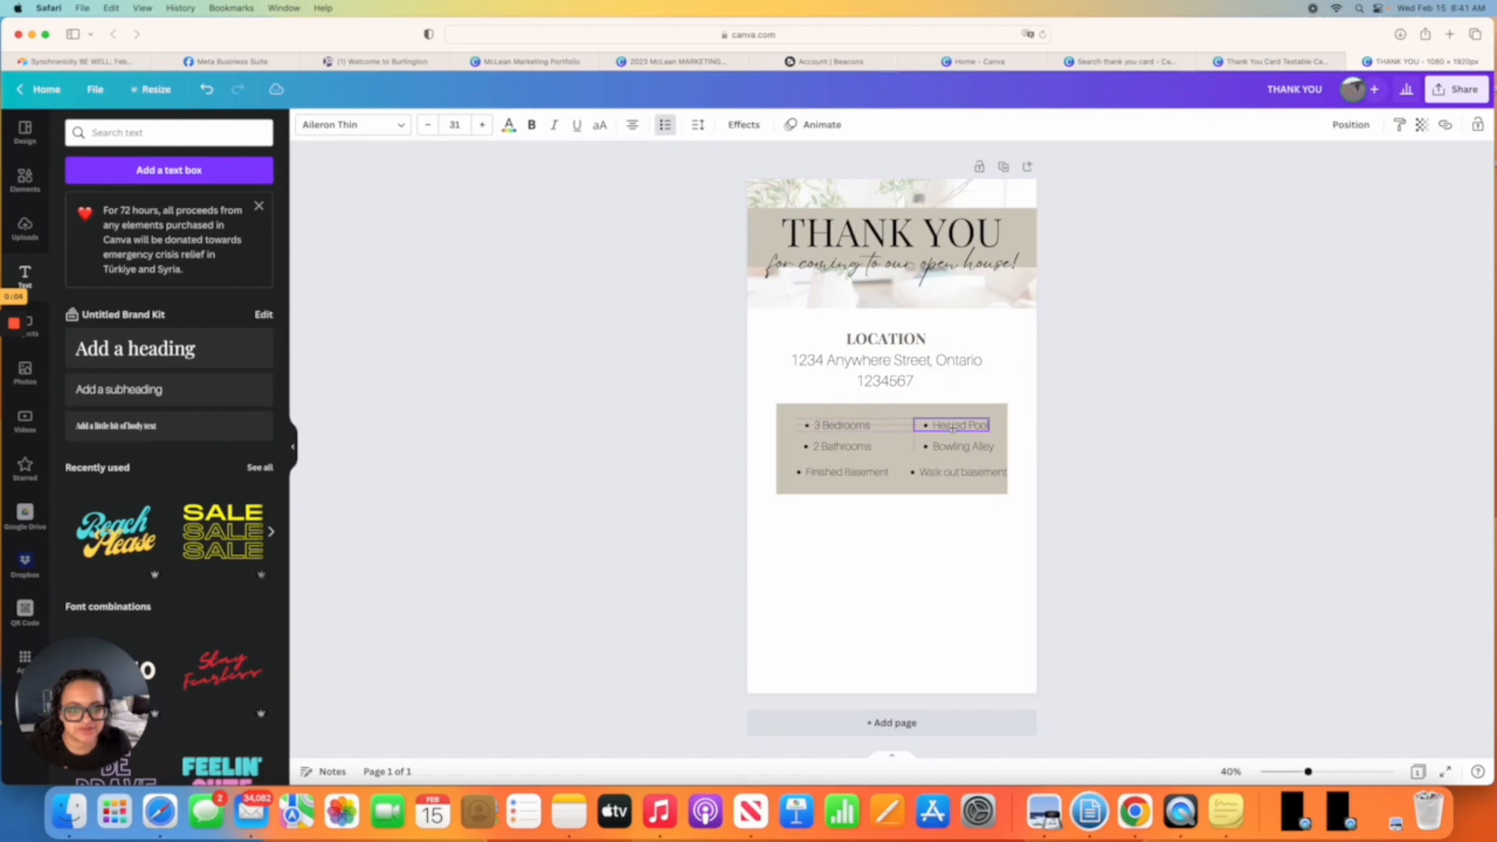
left_click(958, 473)
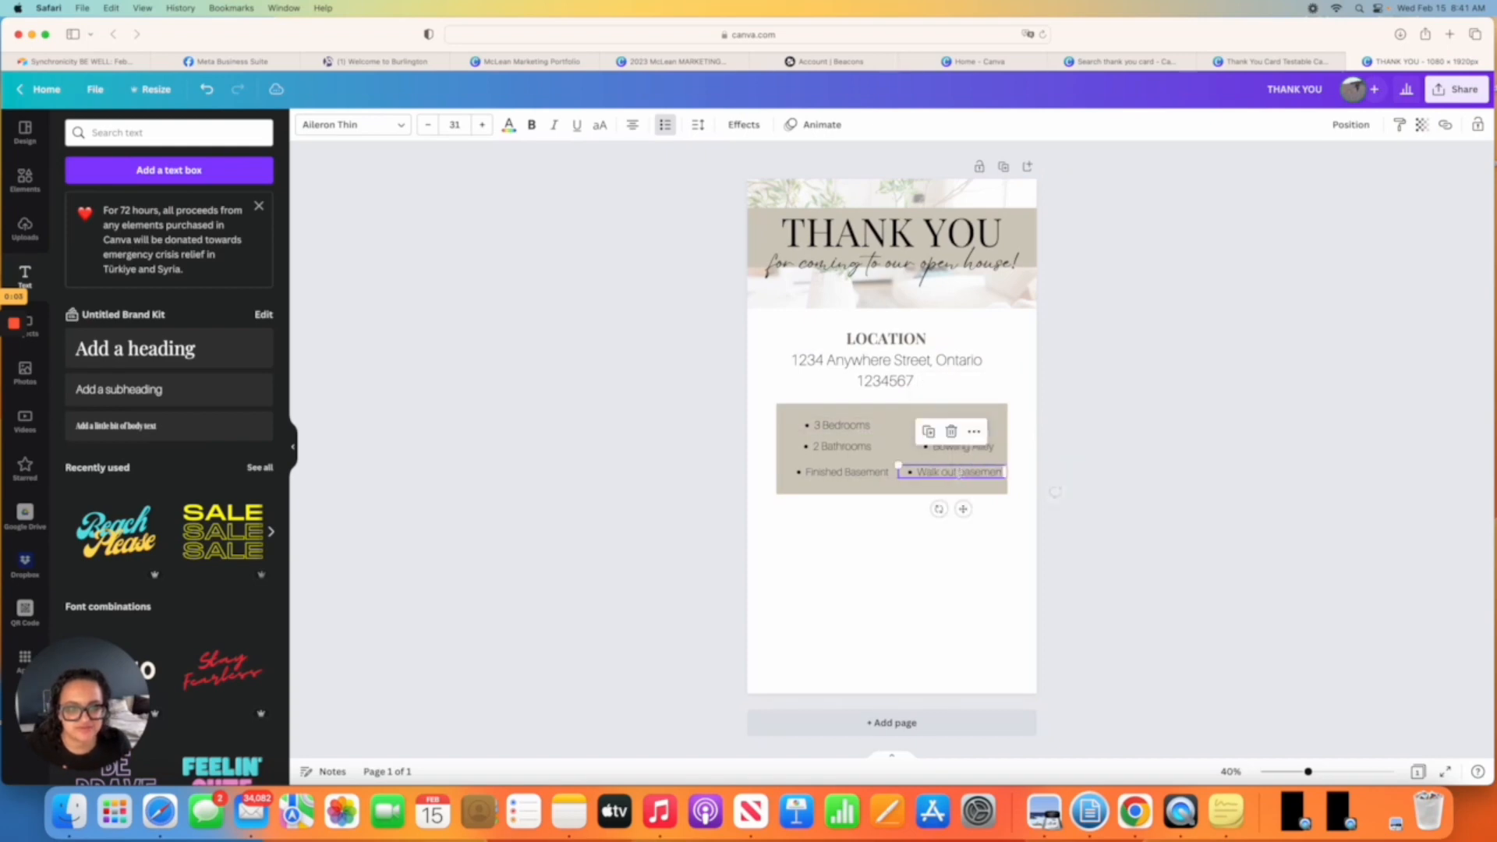
left_click(901, 492)
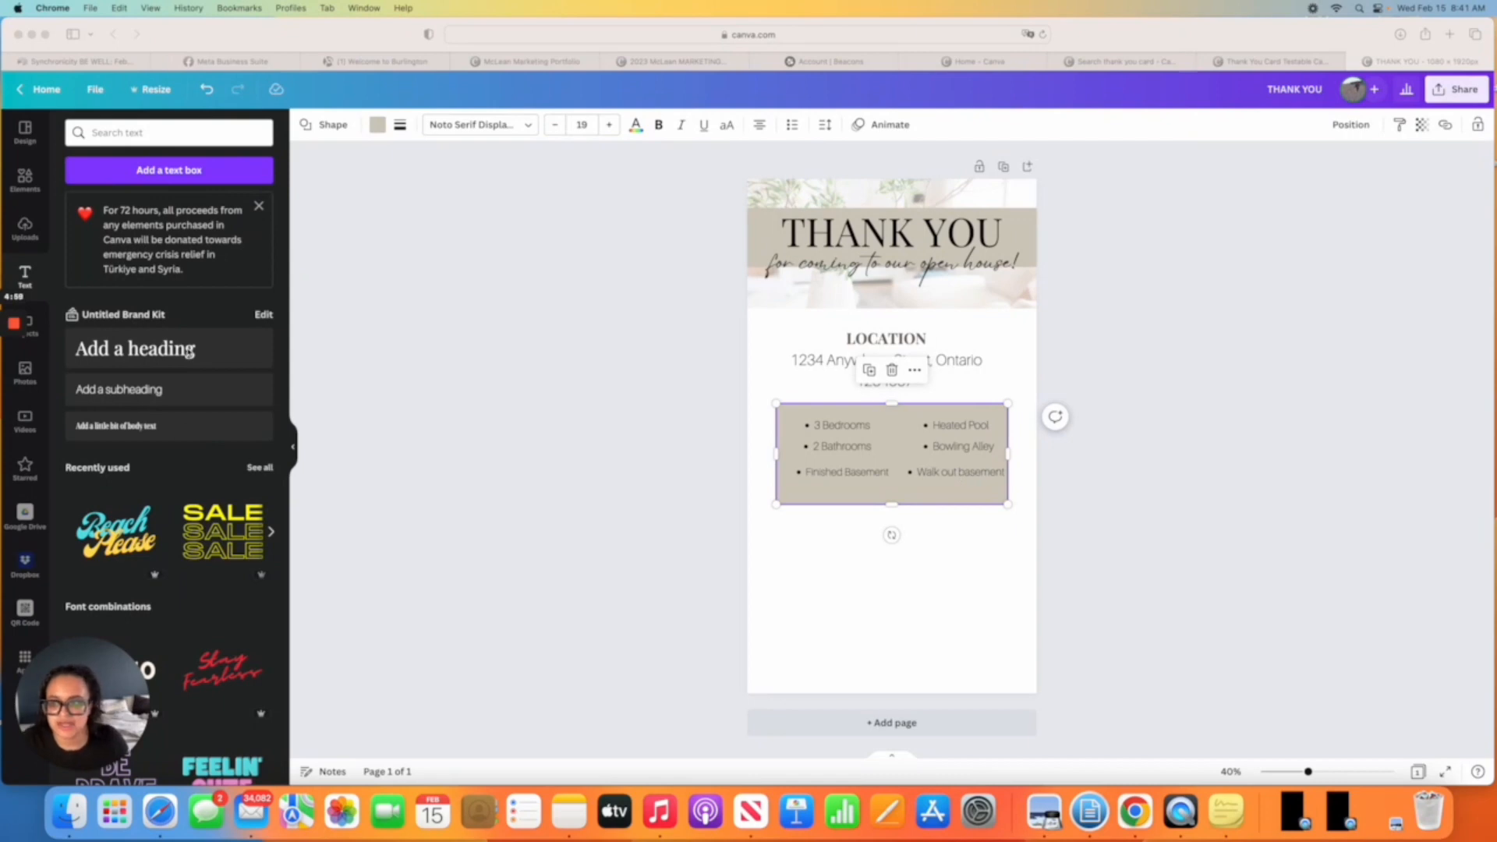
Add a heading reading "Listed at 2,399,000" and move it inside the beige rectangle below the feature columns.
left_click(178, 350)
left_click(178, 350)
key("BackSpace")
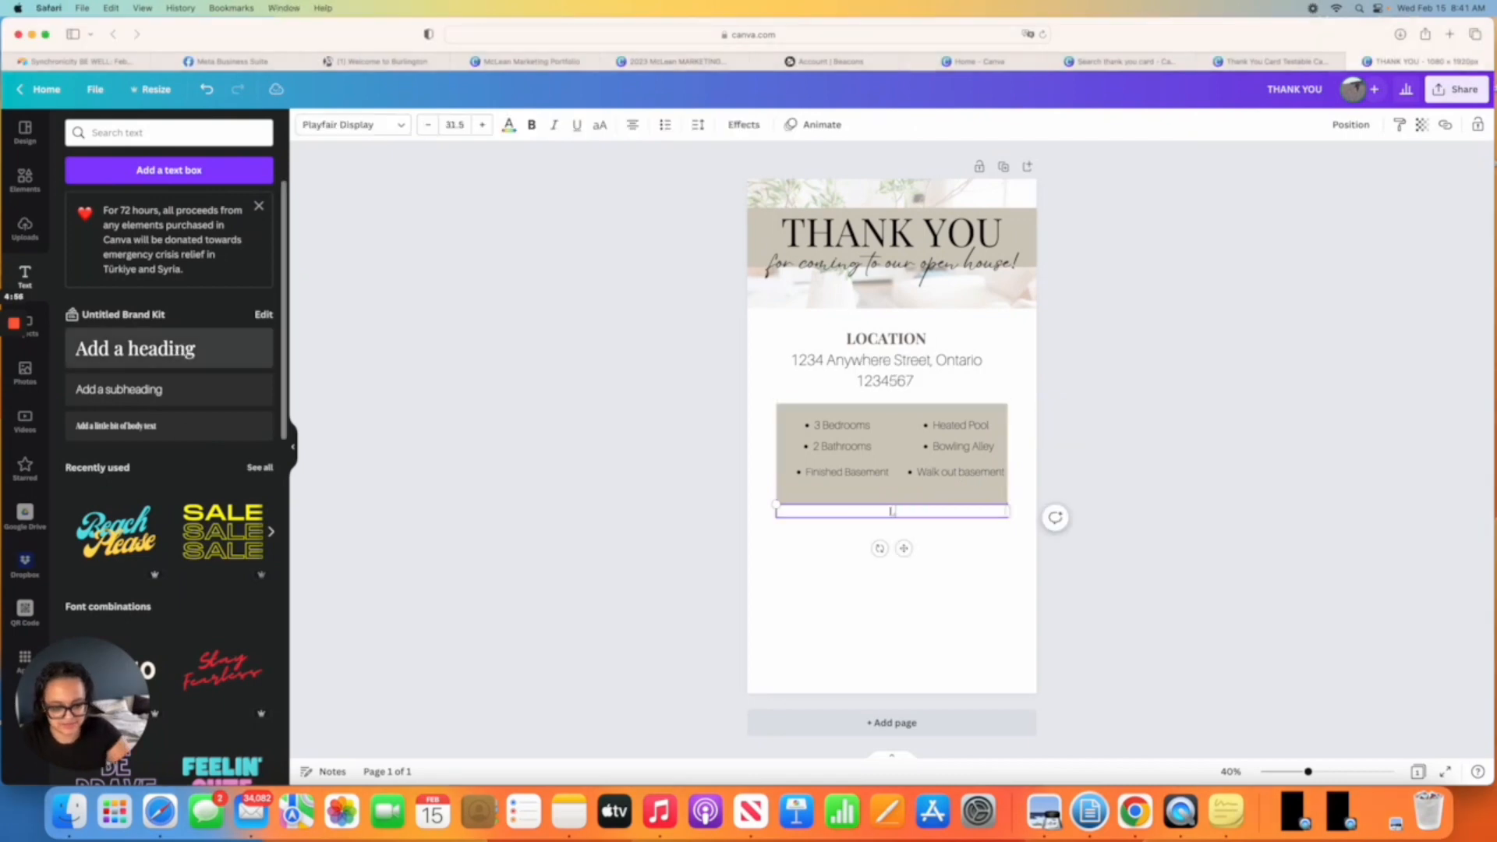
type("Listed at ")
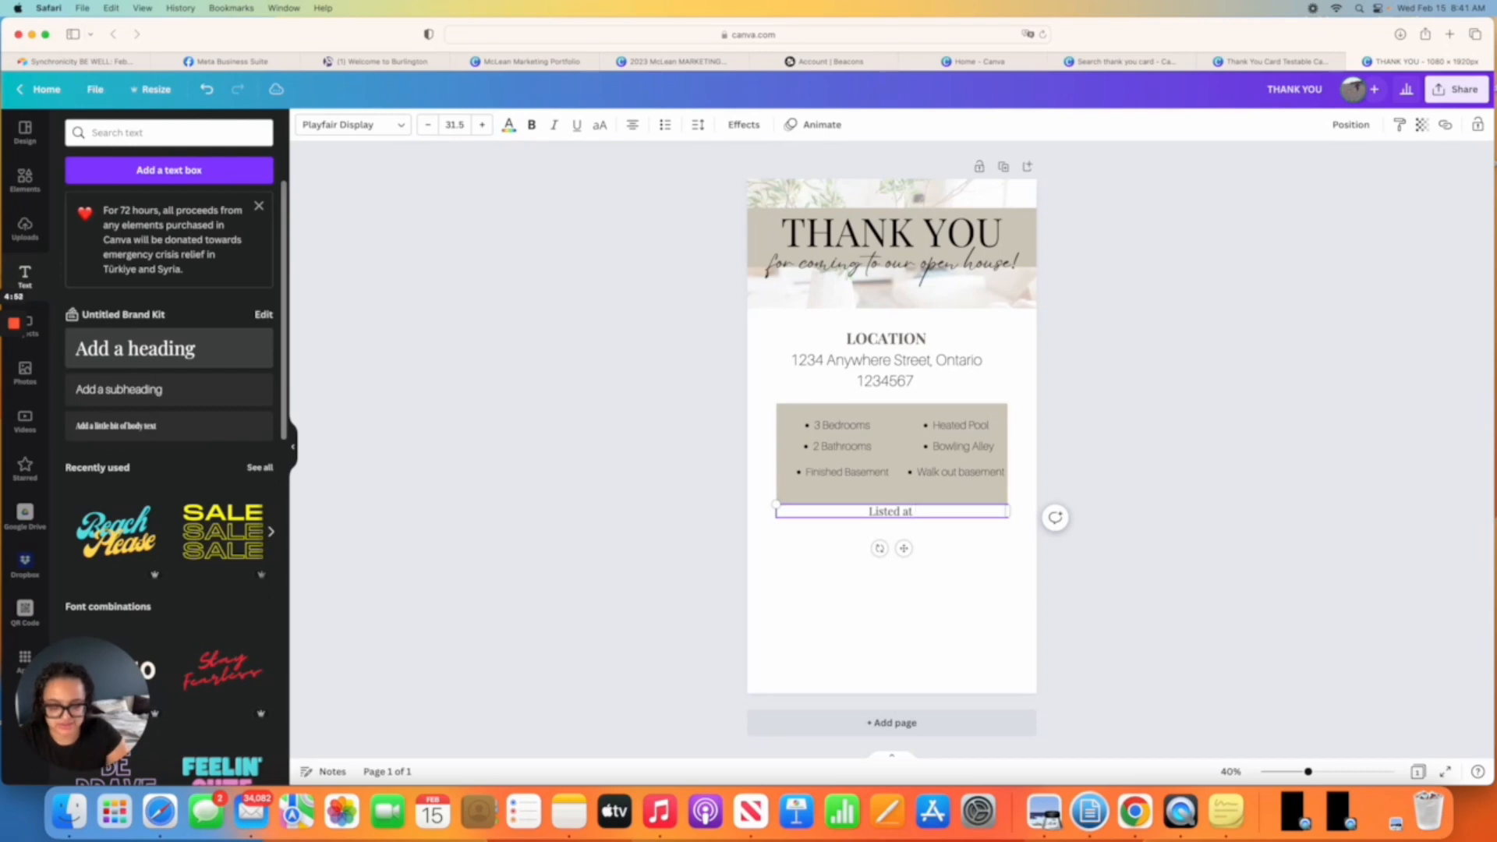
type("2")
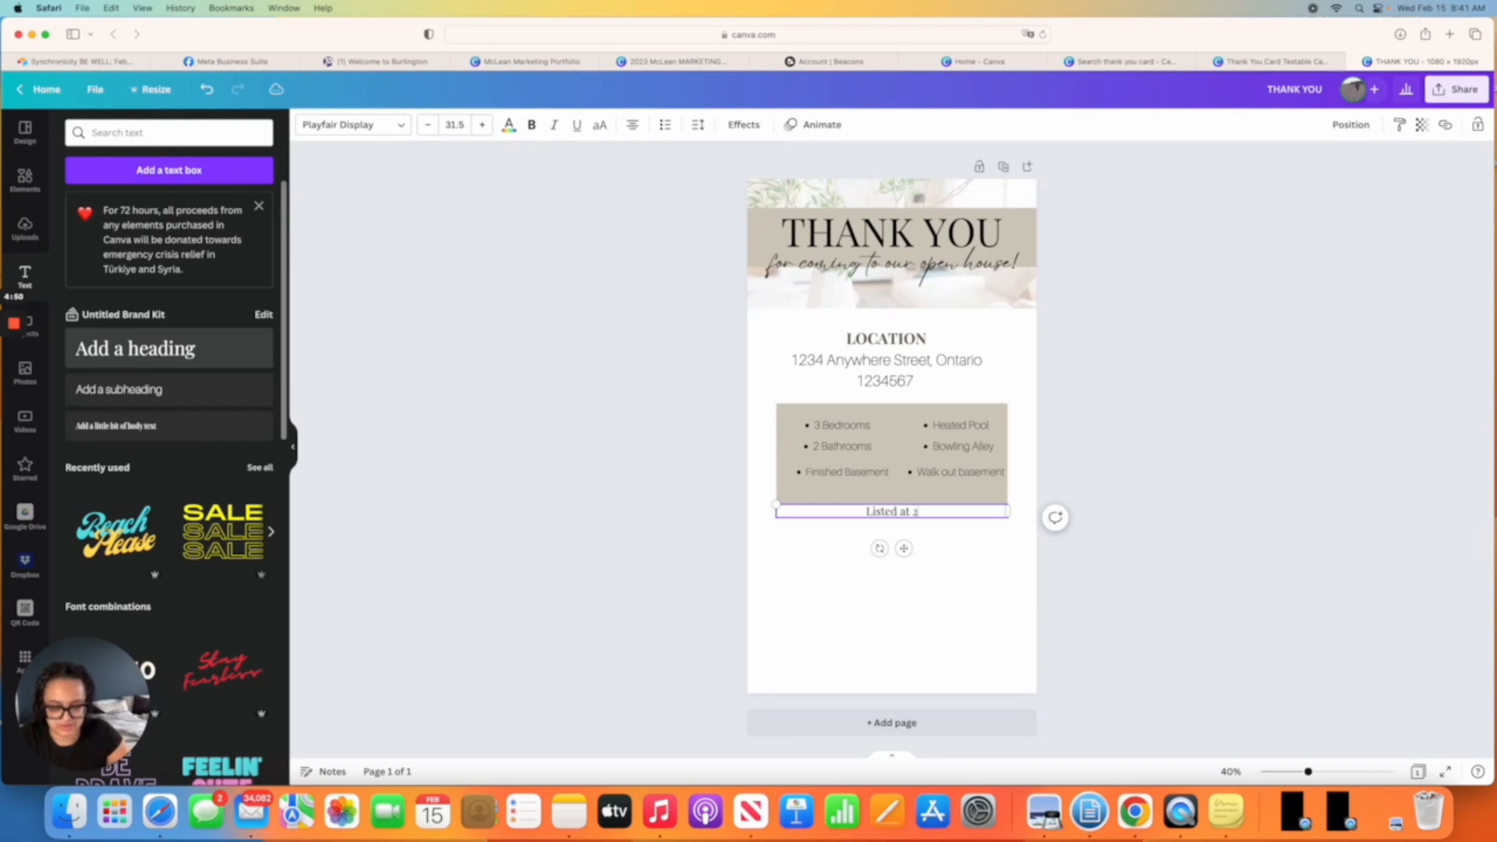
type(",3")
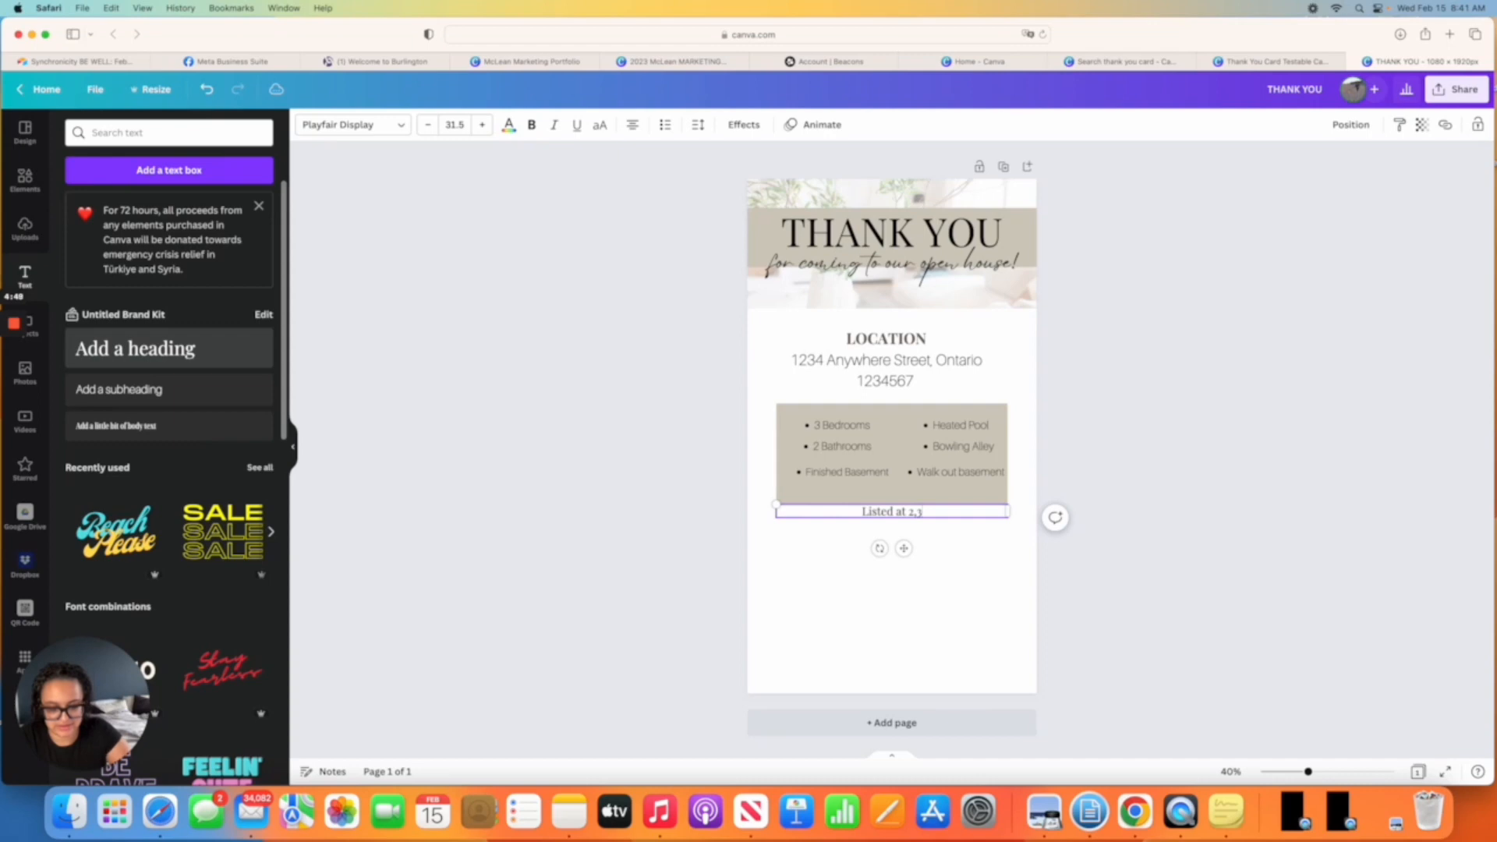
type("99,000")
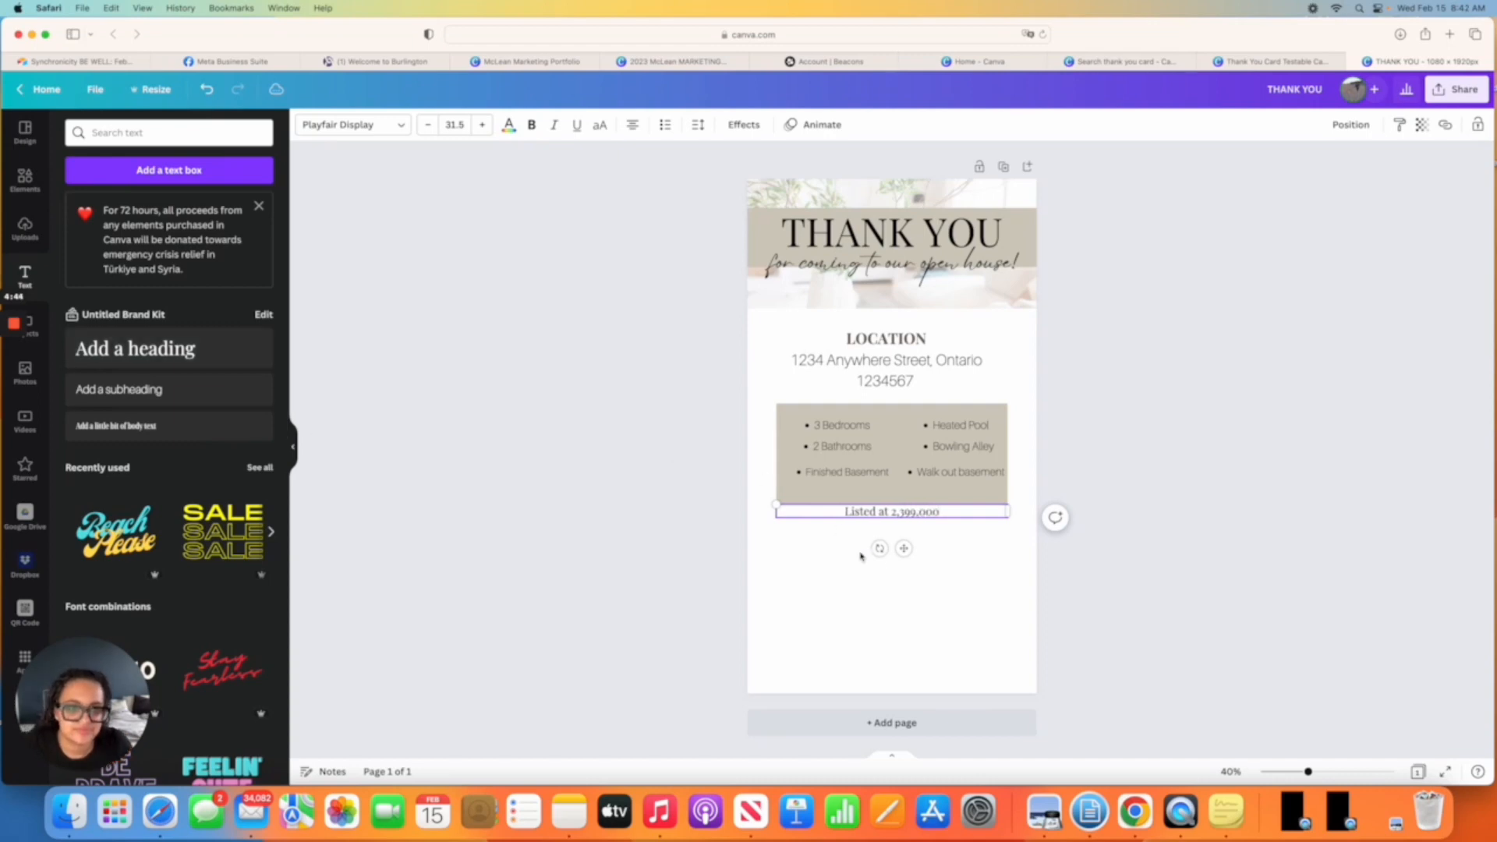
left_click_drag(904, 549, 904, 530)
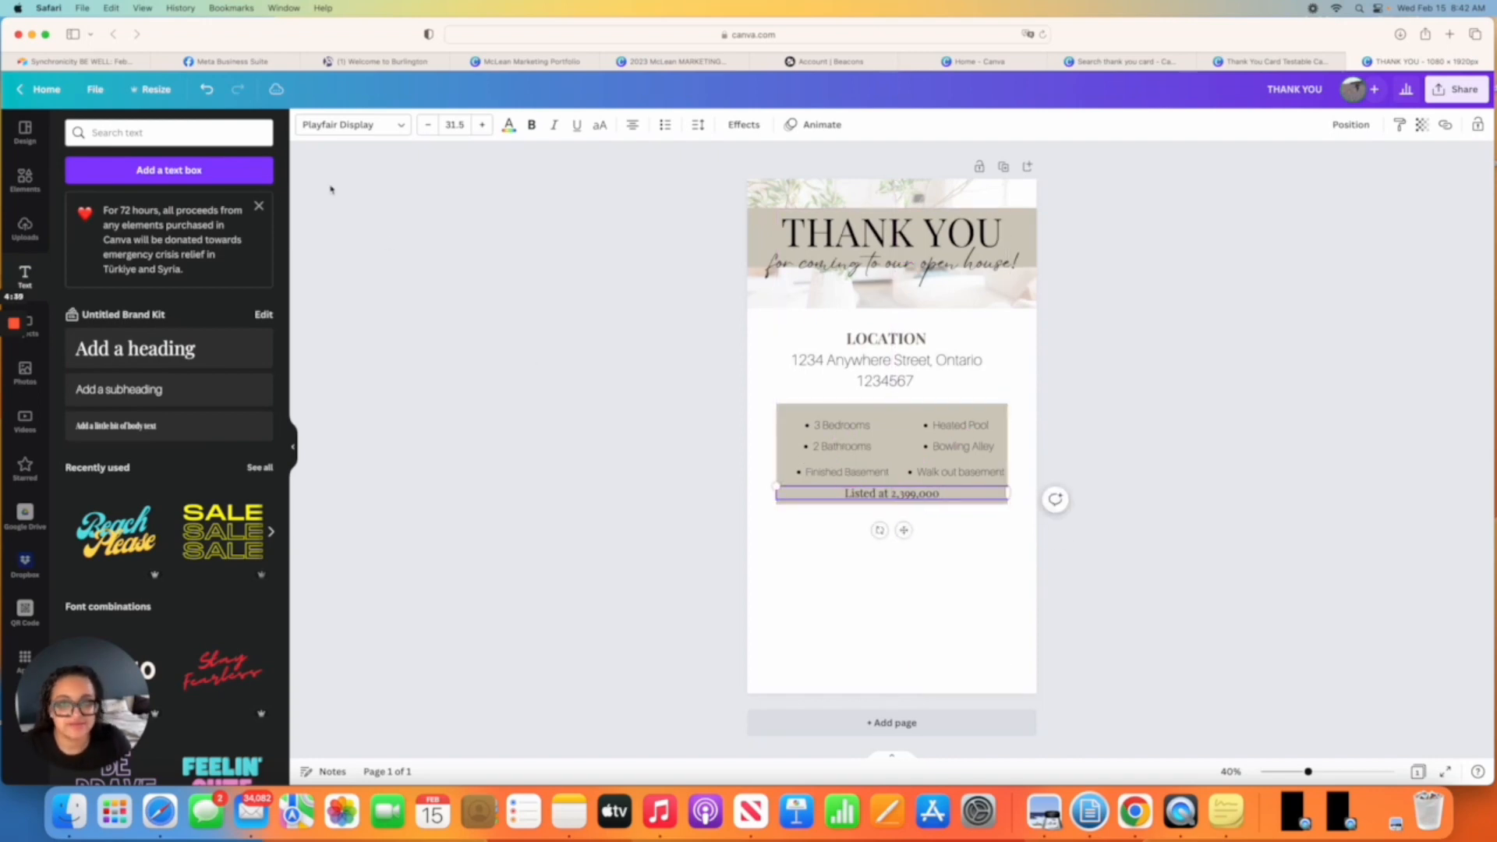
Set the "Listed at 2,399,000" line to size 32.5 and bold, and nudge it slightly toward the card's right edge.
left_click(482, 126)
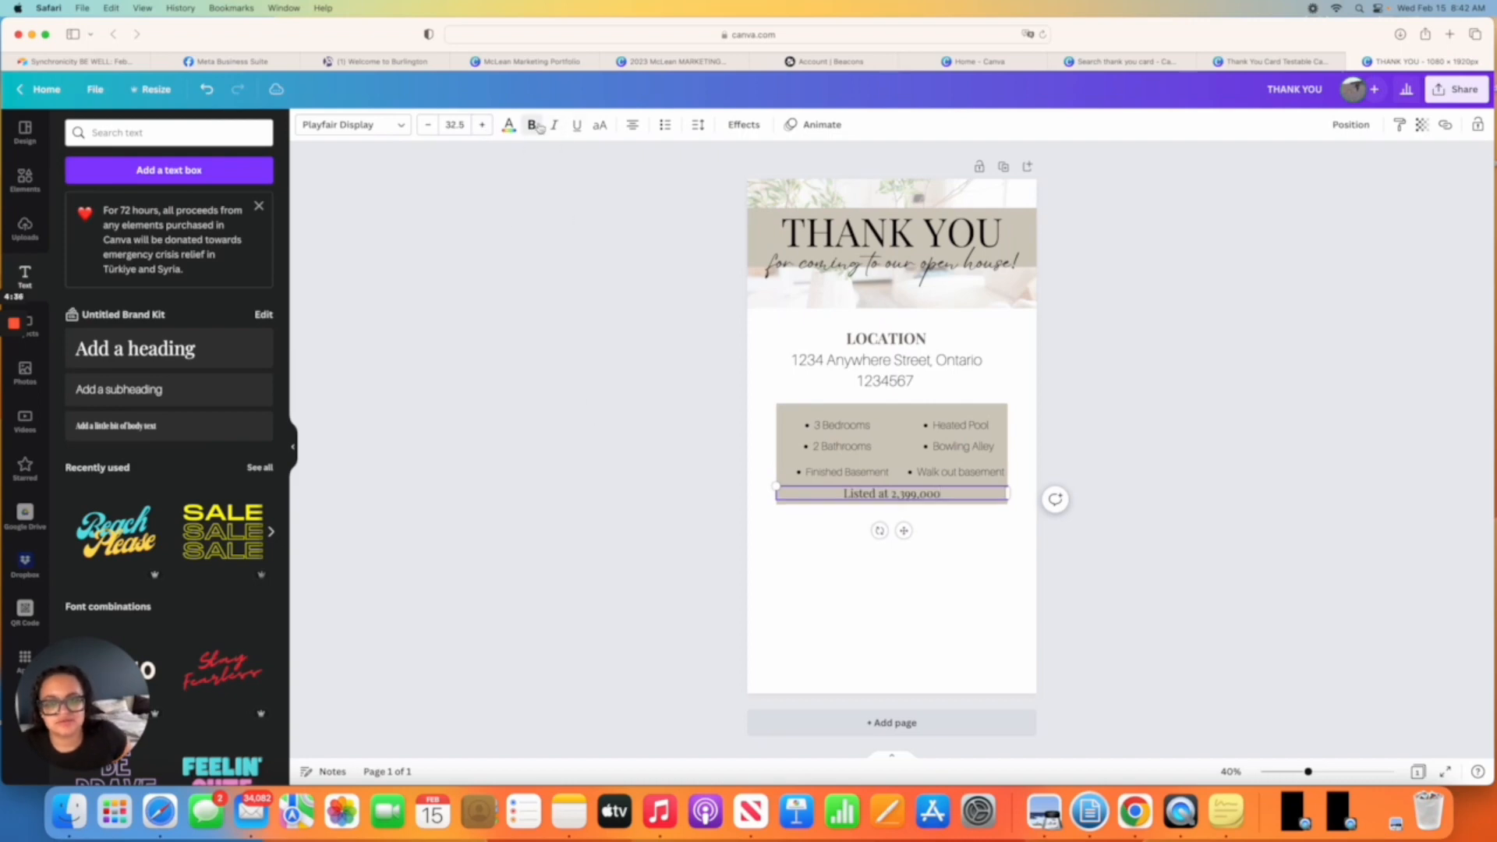
left_click(584, 368)
left_click(924, 493)
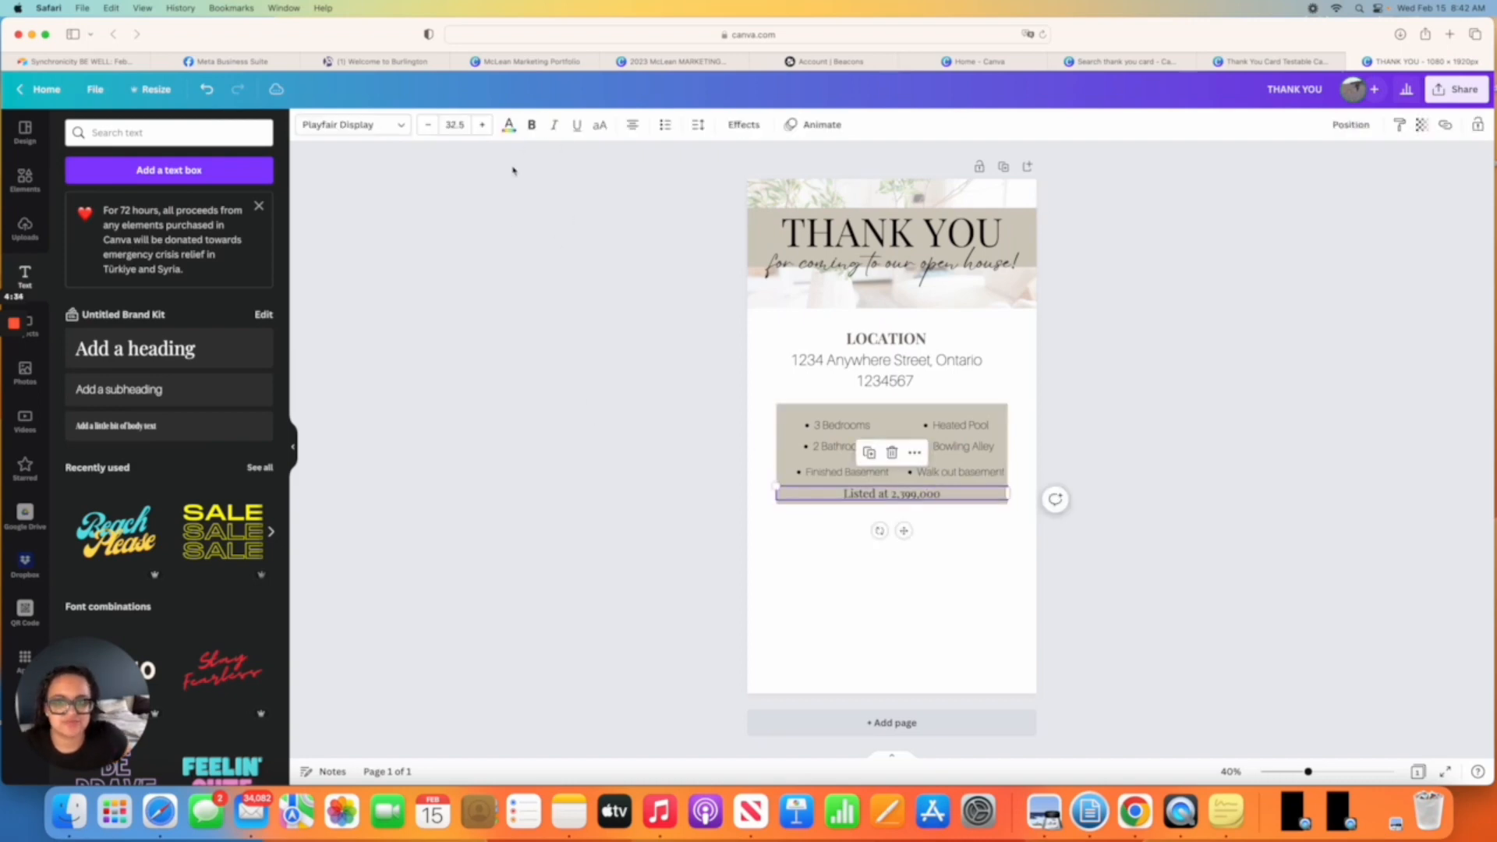
left_click(531, 125)
left_click(593, 446)
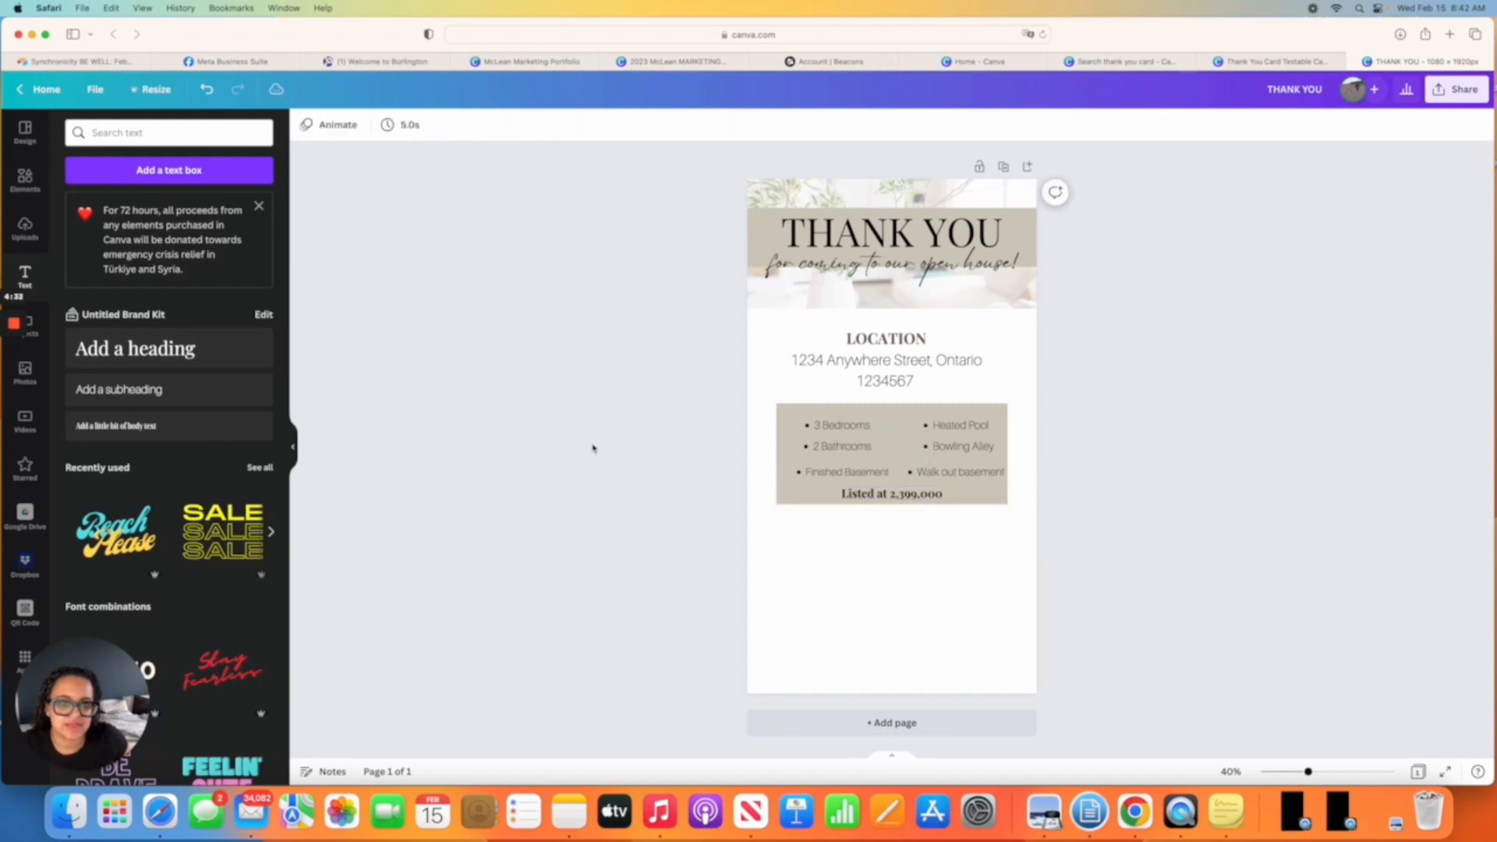
left_click_drag(892, 493, 896, 494)
left_click(435, 417)
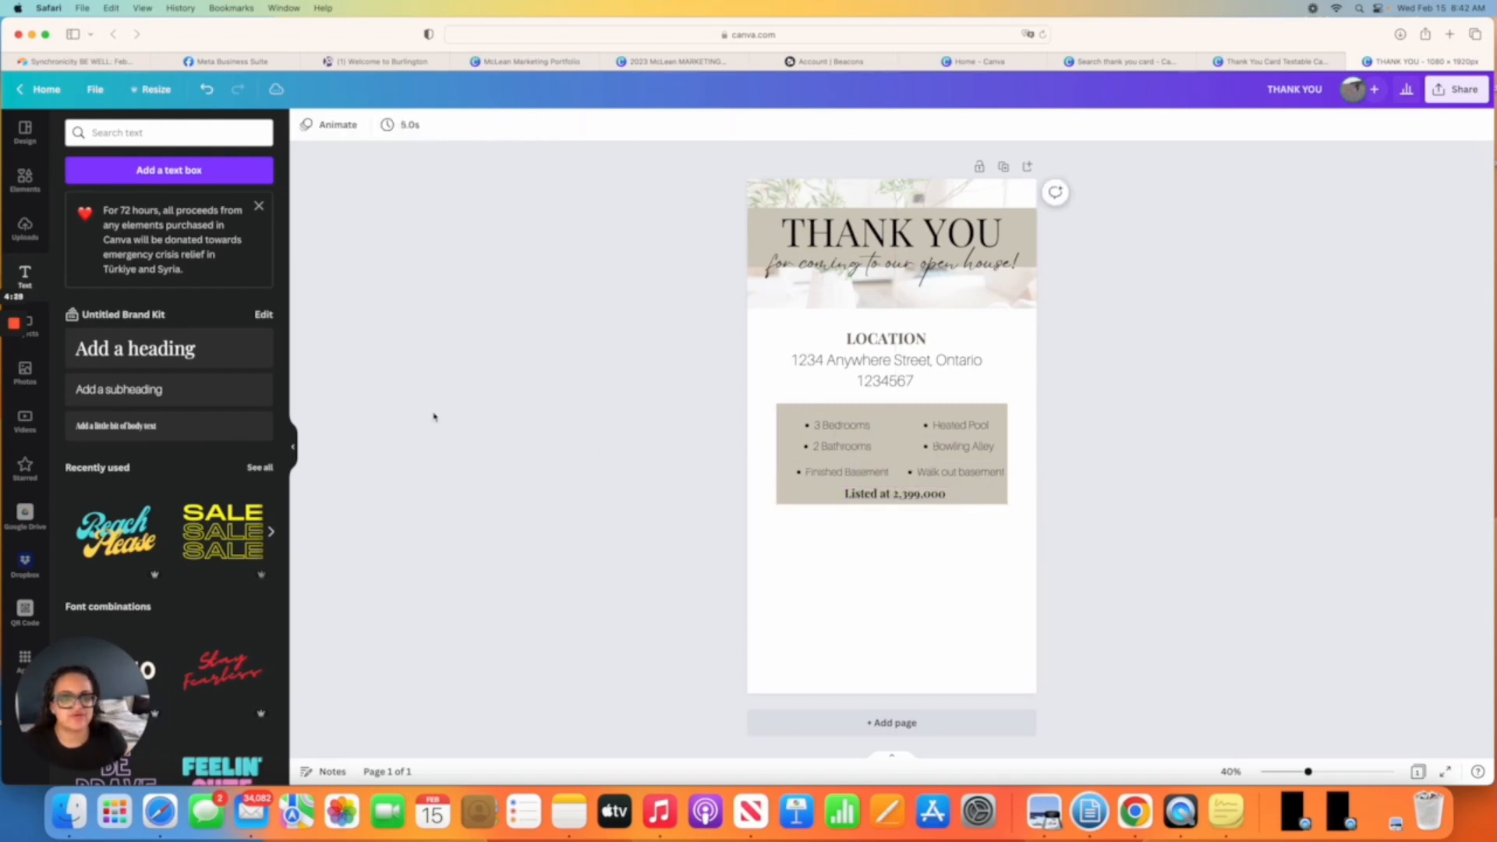
Check the closing message below the price in the "Thank You Card Testable Card for Realtors" design, and return to the THANK YOU card.
left_click(1271, 61)
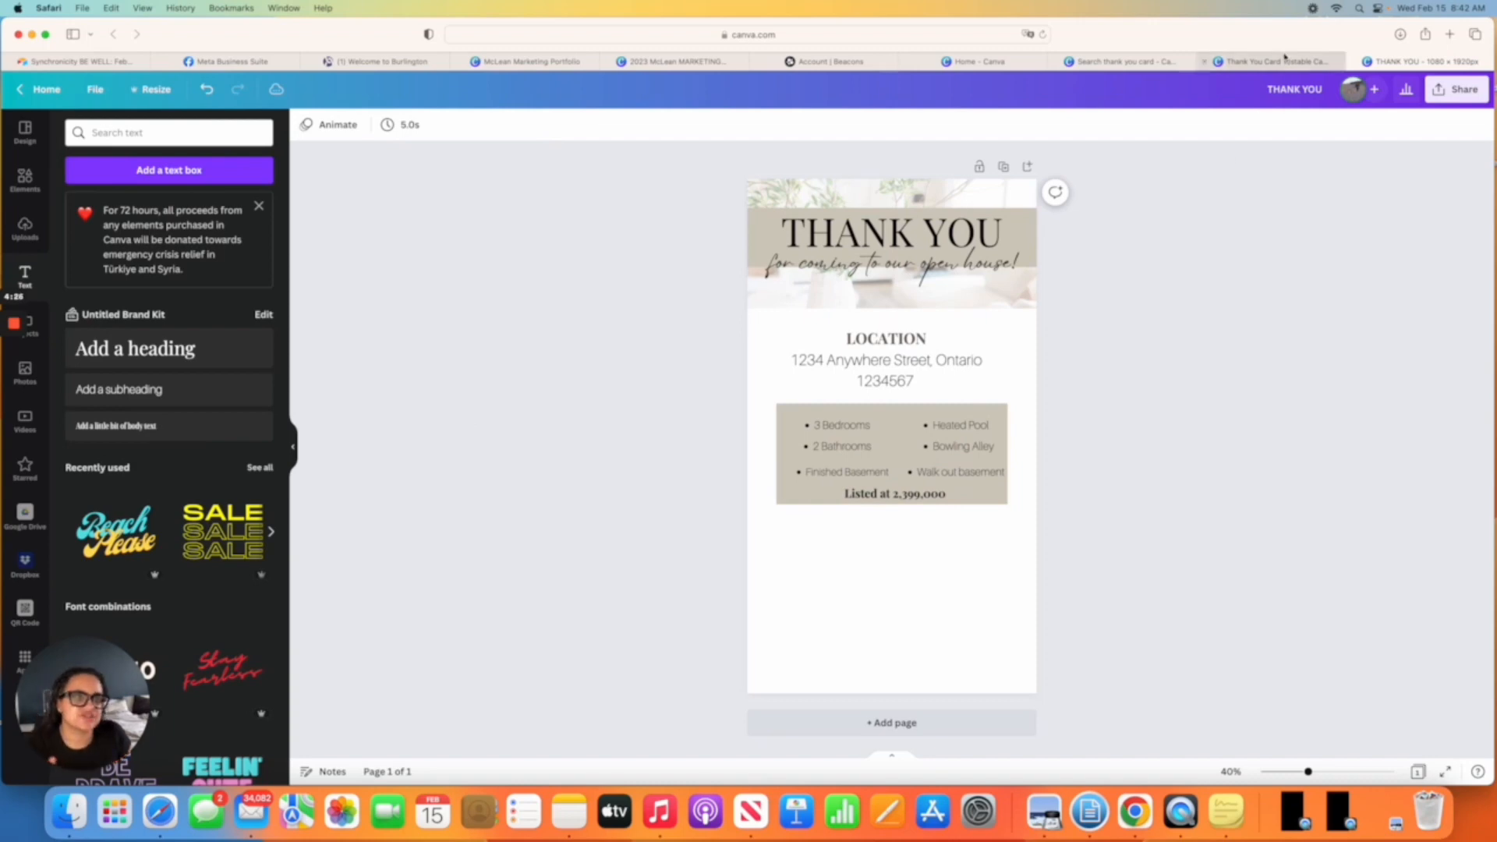
scroll(1017, 326, "down", 1)
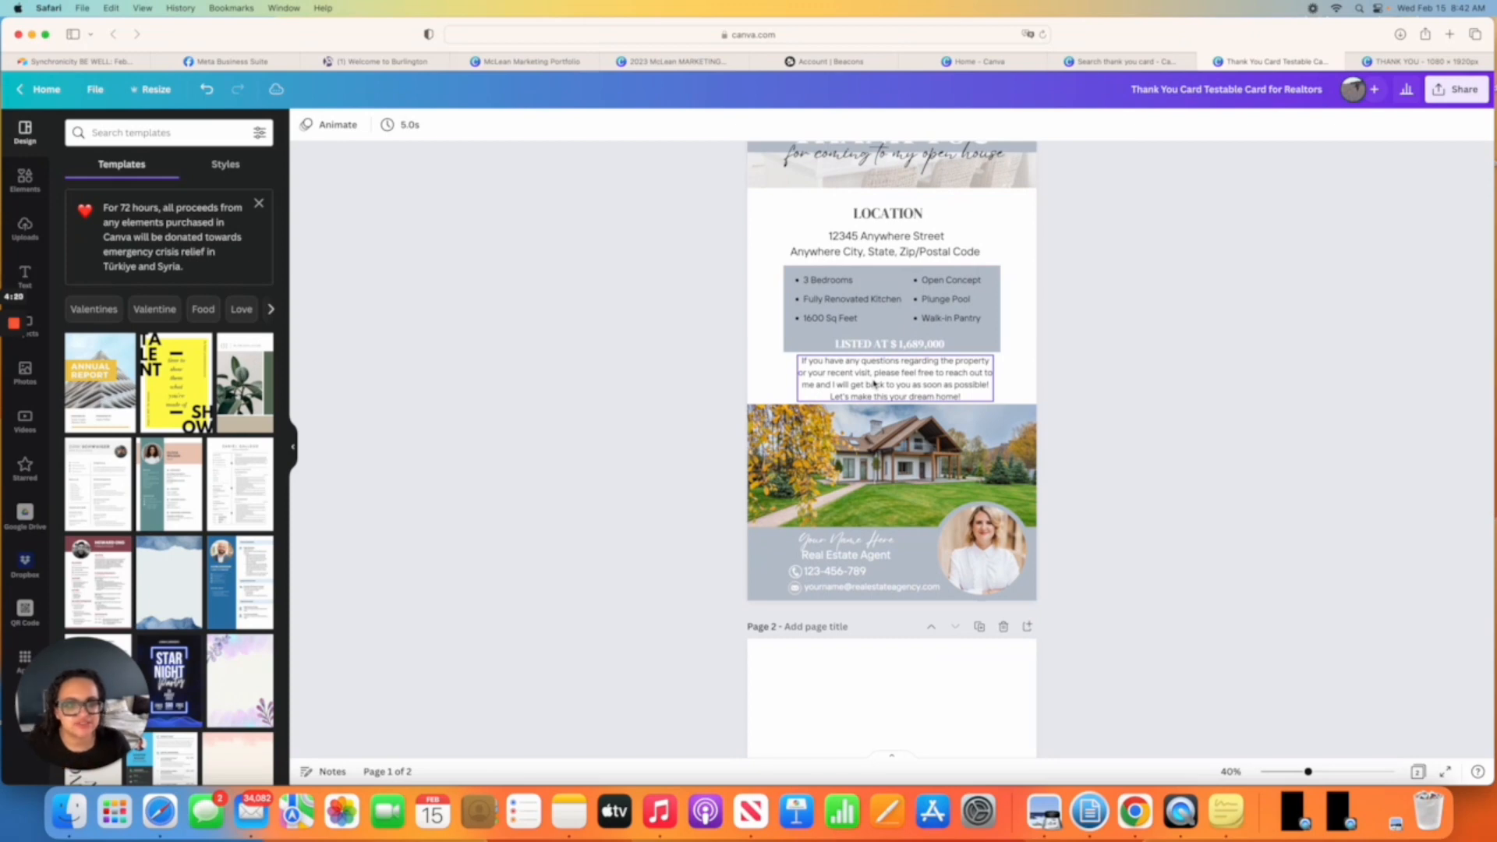
left_click(1403, 60)
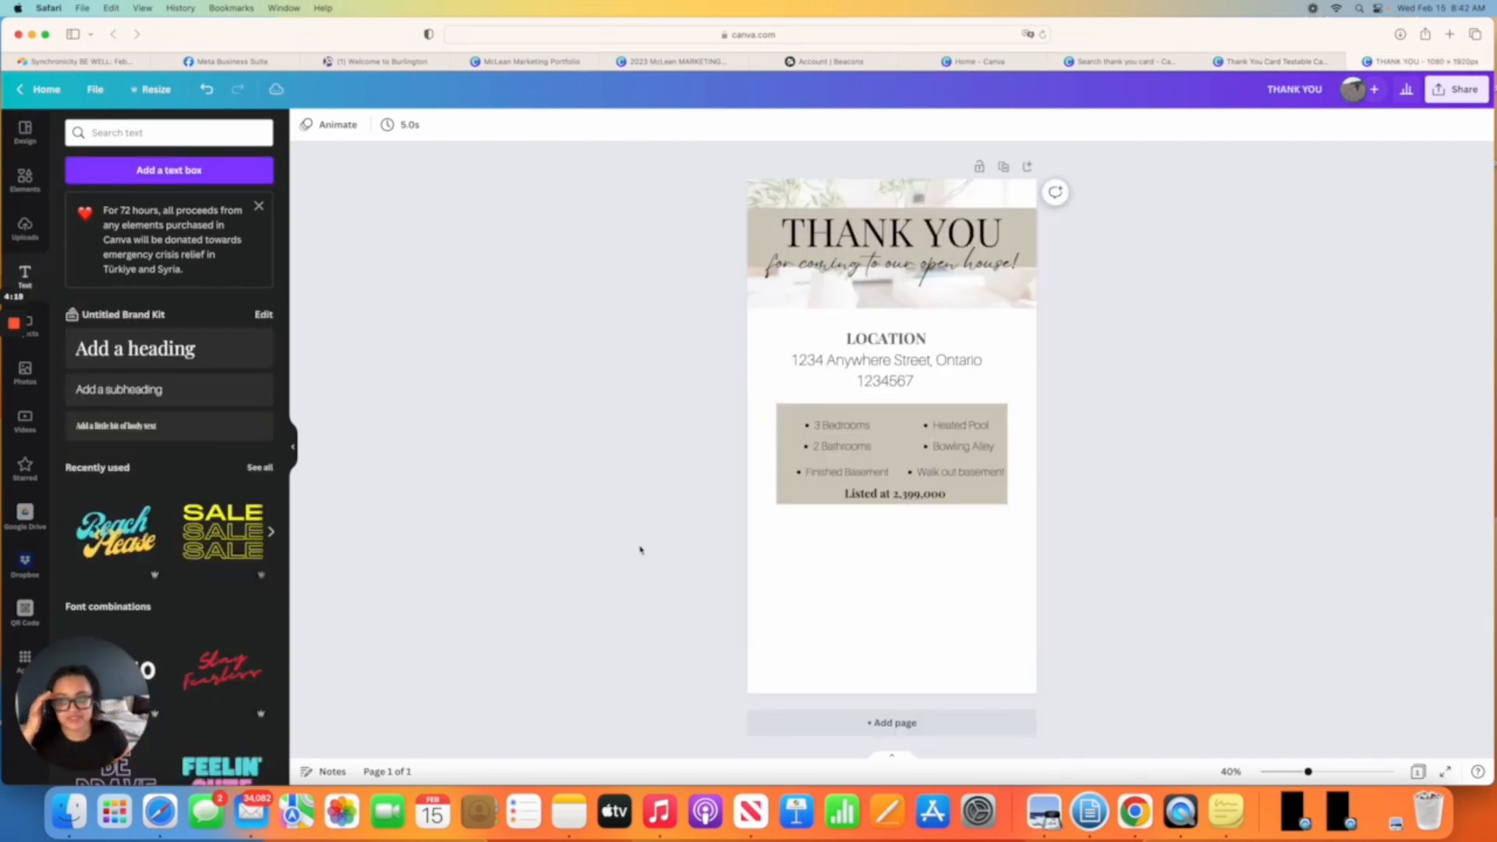
Add "If you have any questions regarding this listing, please contact me" below the beige box, plus an offer to help during the buying process.
left_click(238, 395)
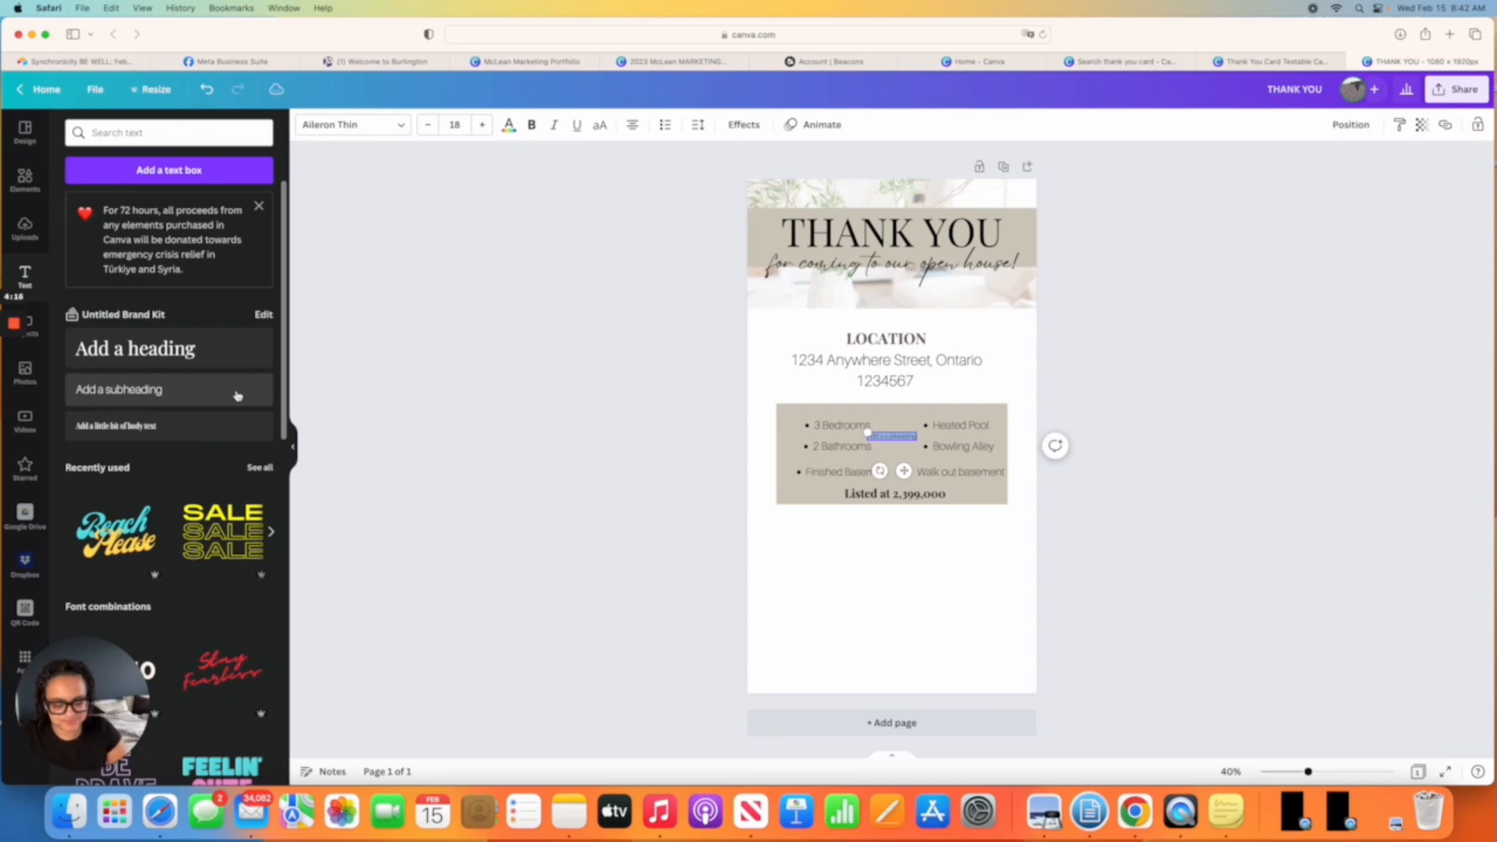
left_click(939, 472)
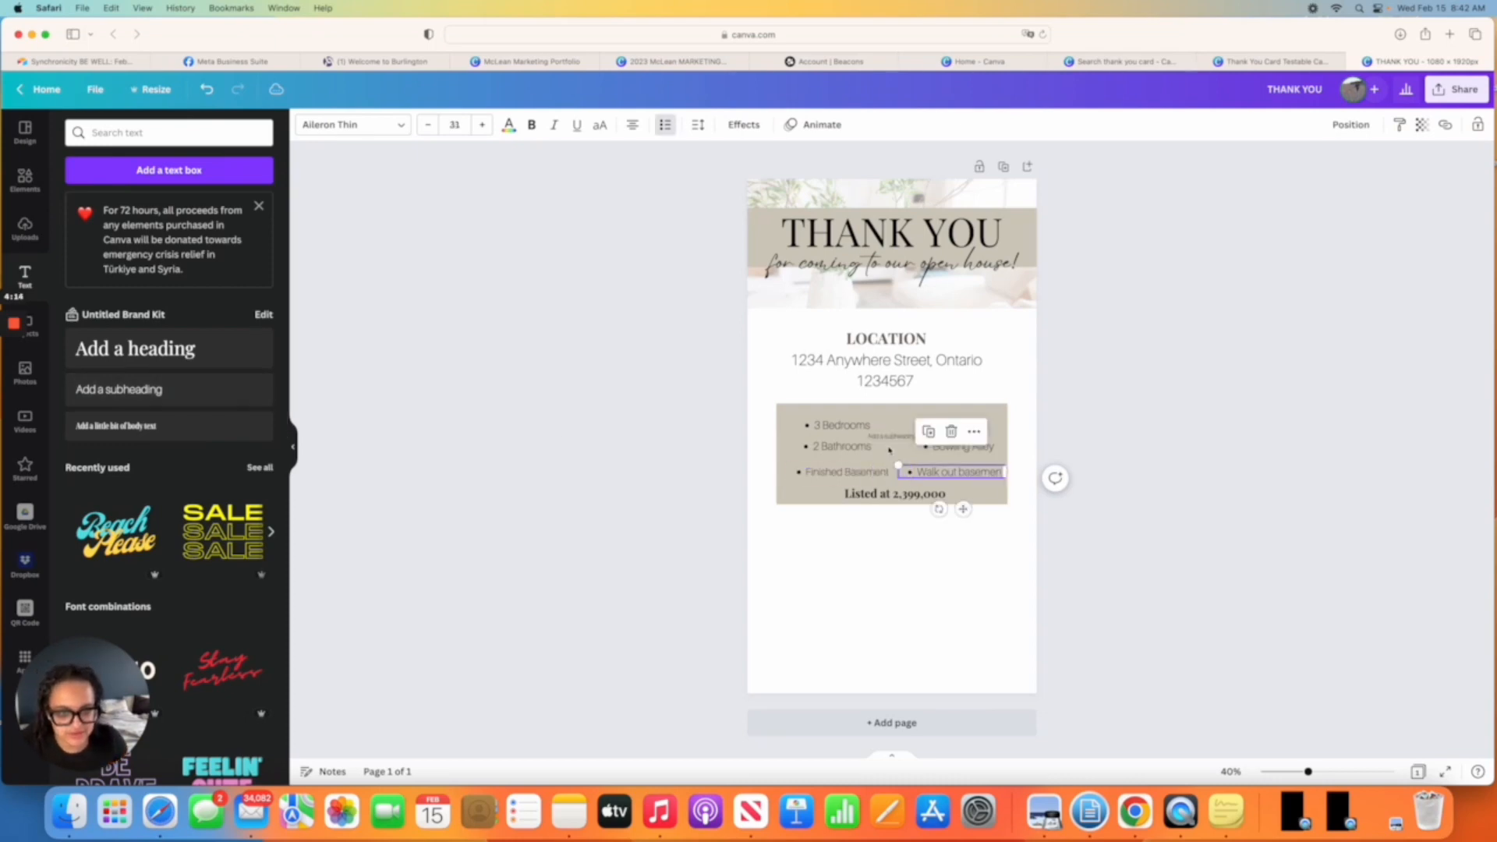
left_click_drag(890, 436, 861, 521)
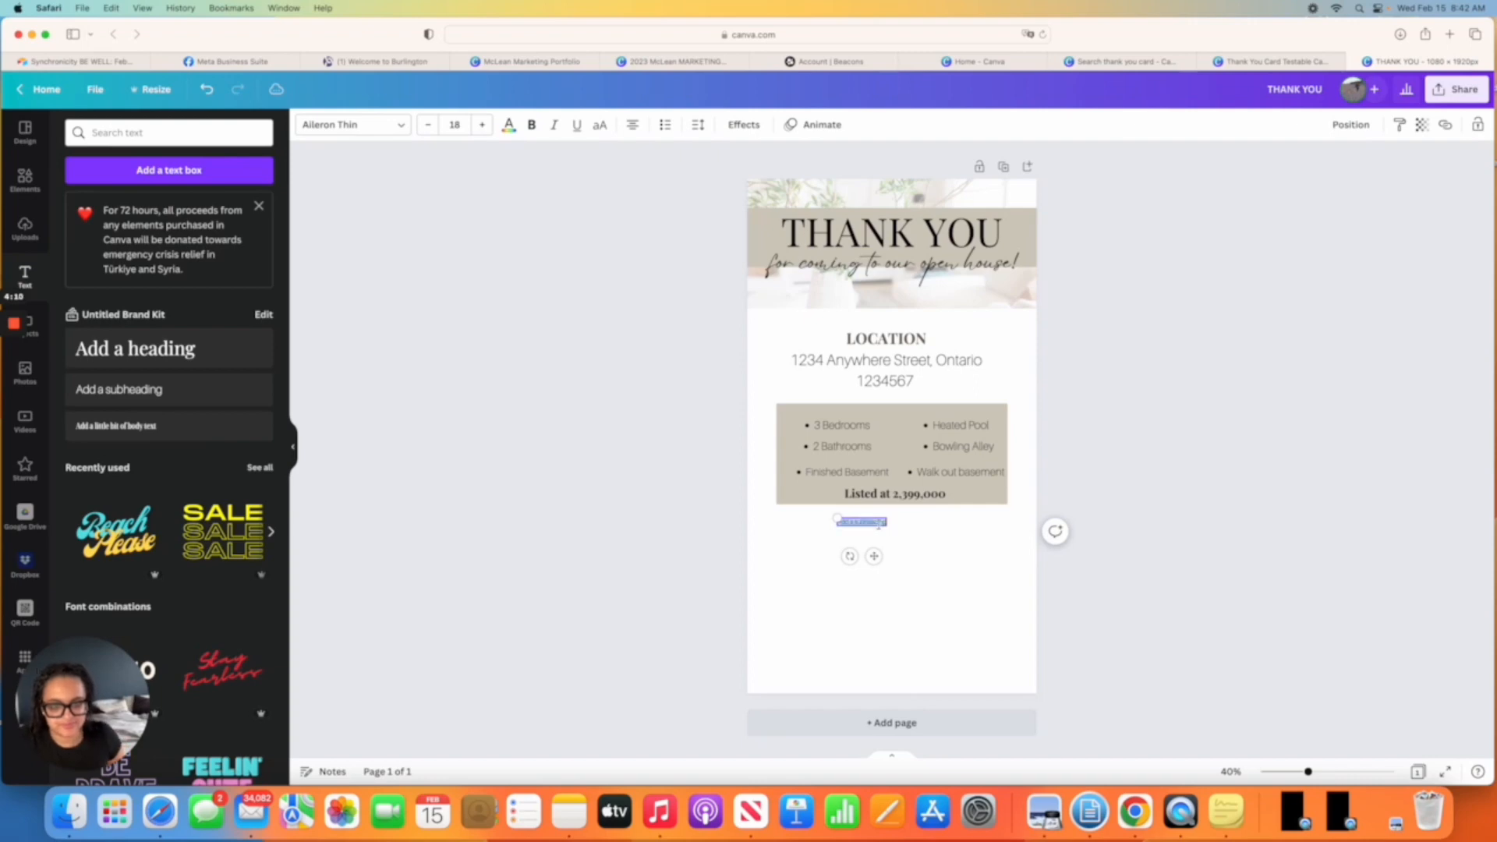
key("BackSpace")
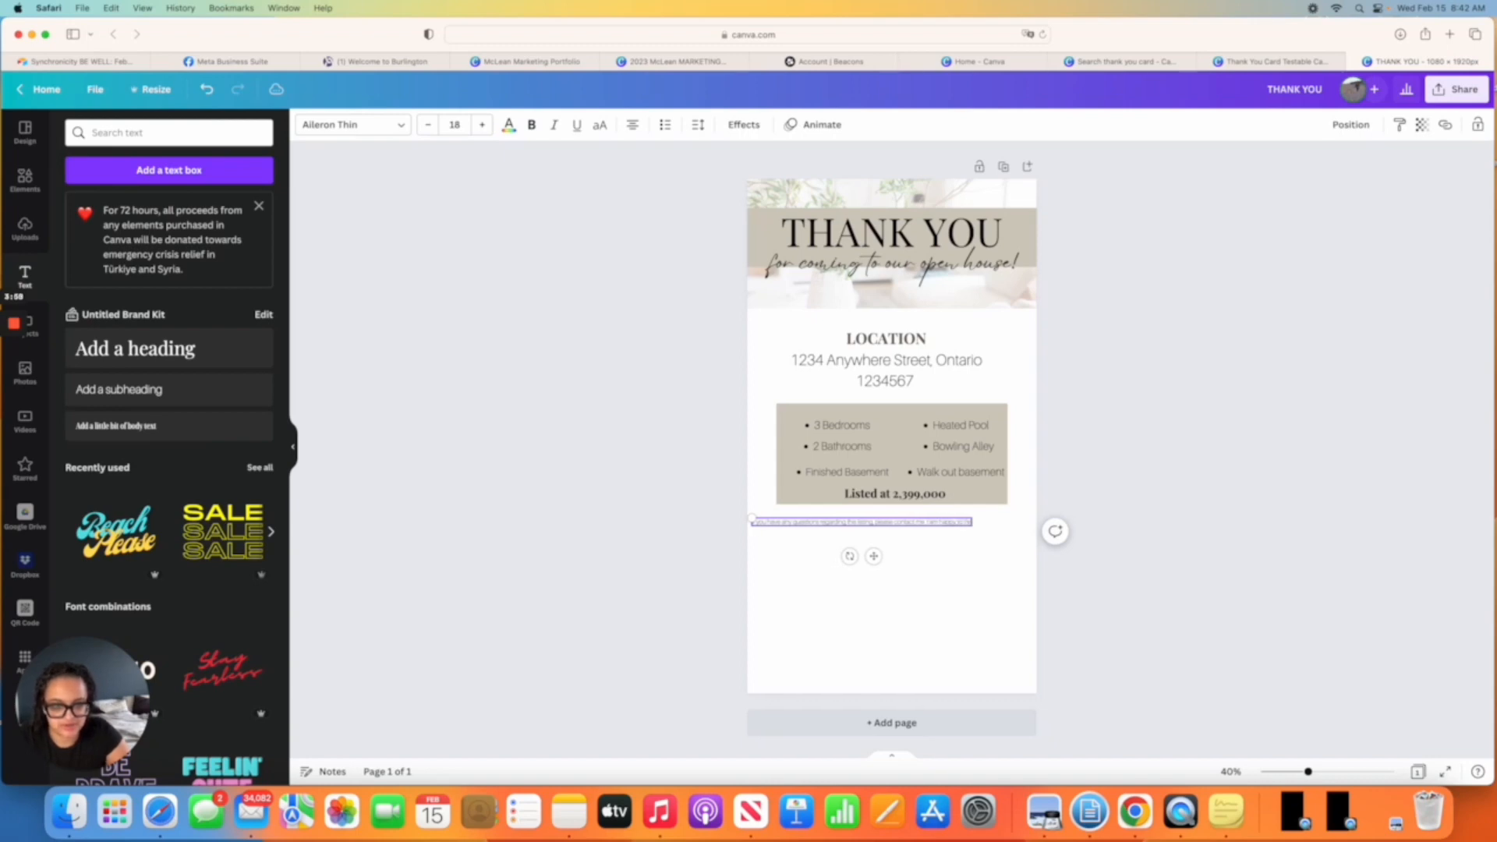
type("ou")
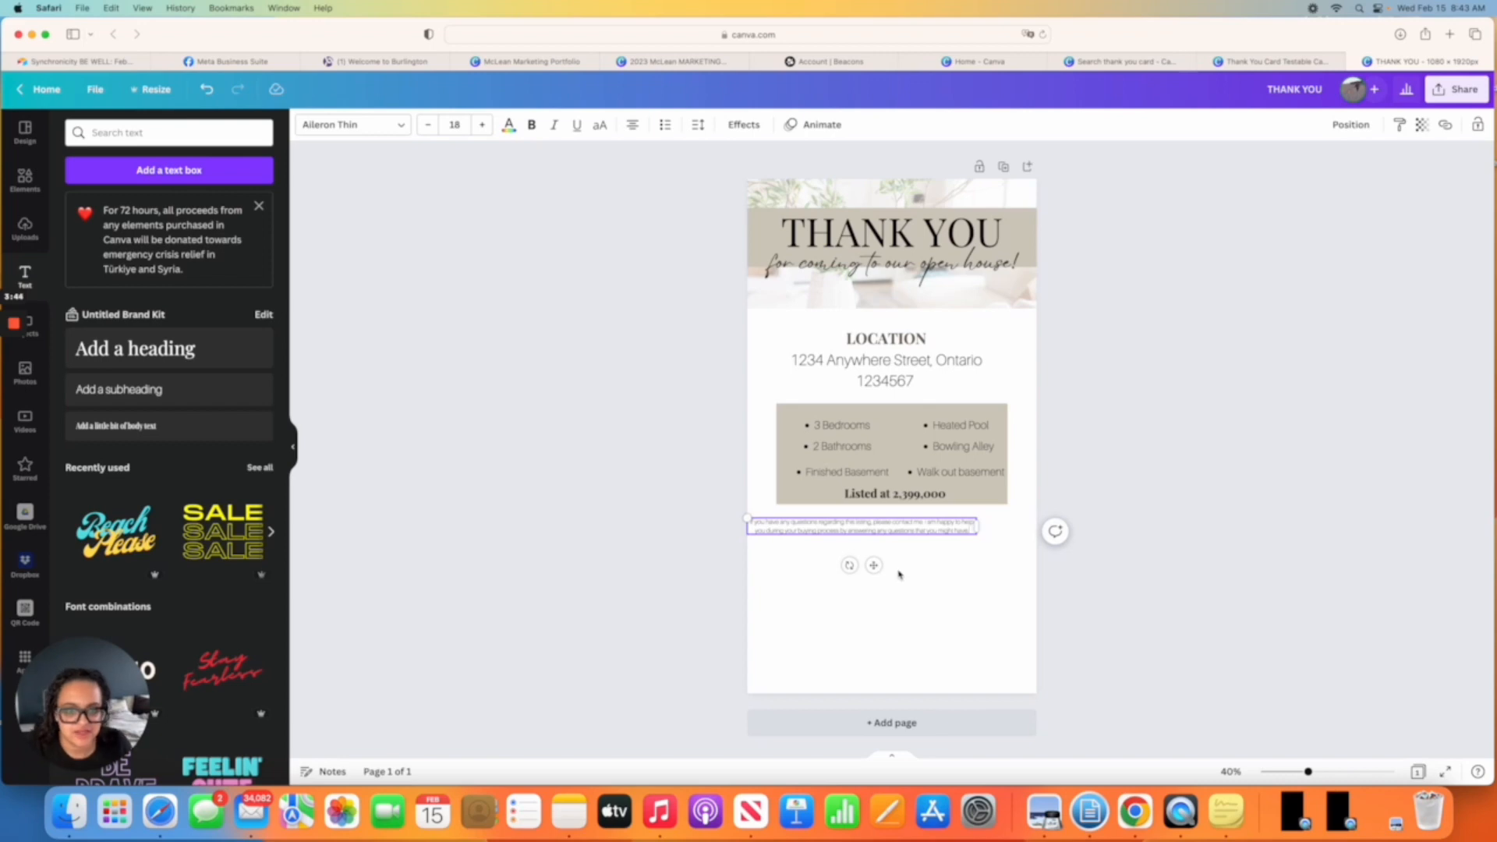
Narrow the contact message so it wraps onto three lines, and centre it just below the beige box.
left_click_drag(873, 564, 902, 559)
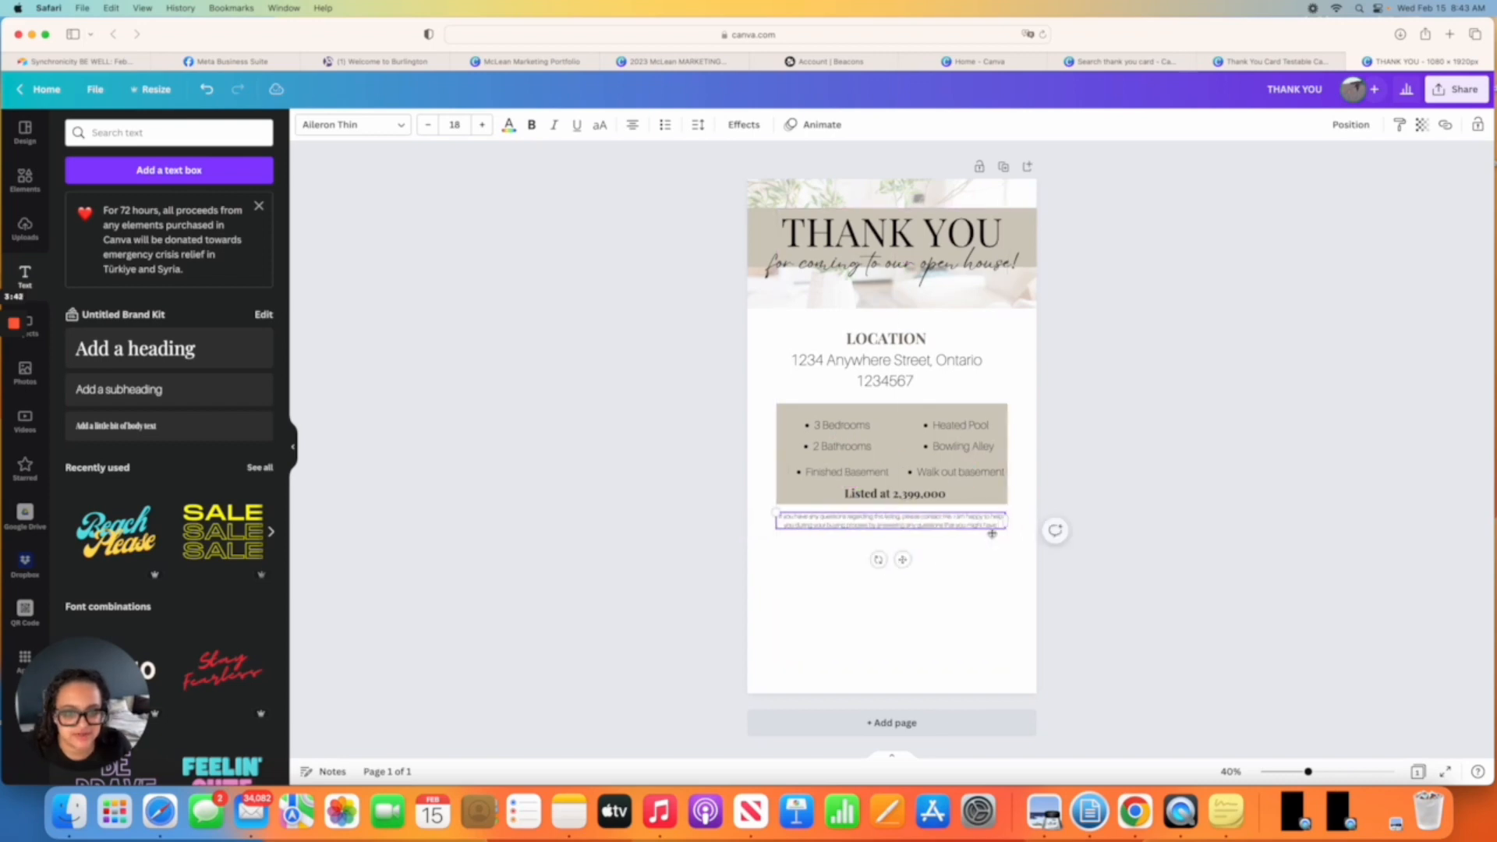
left_click_drag(1008, 528, 946, 528)
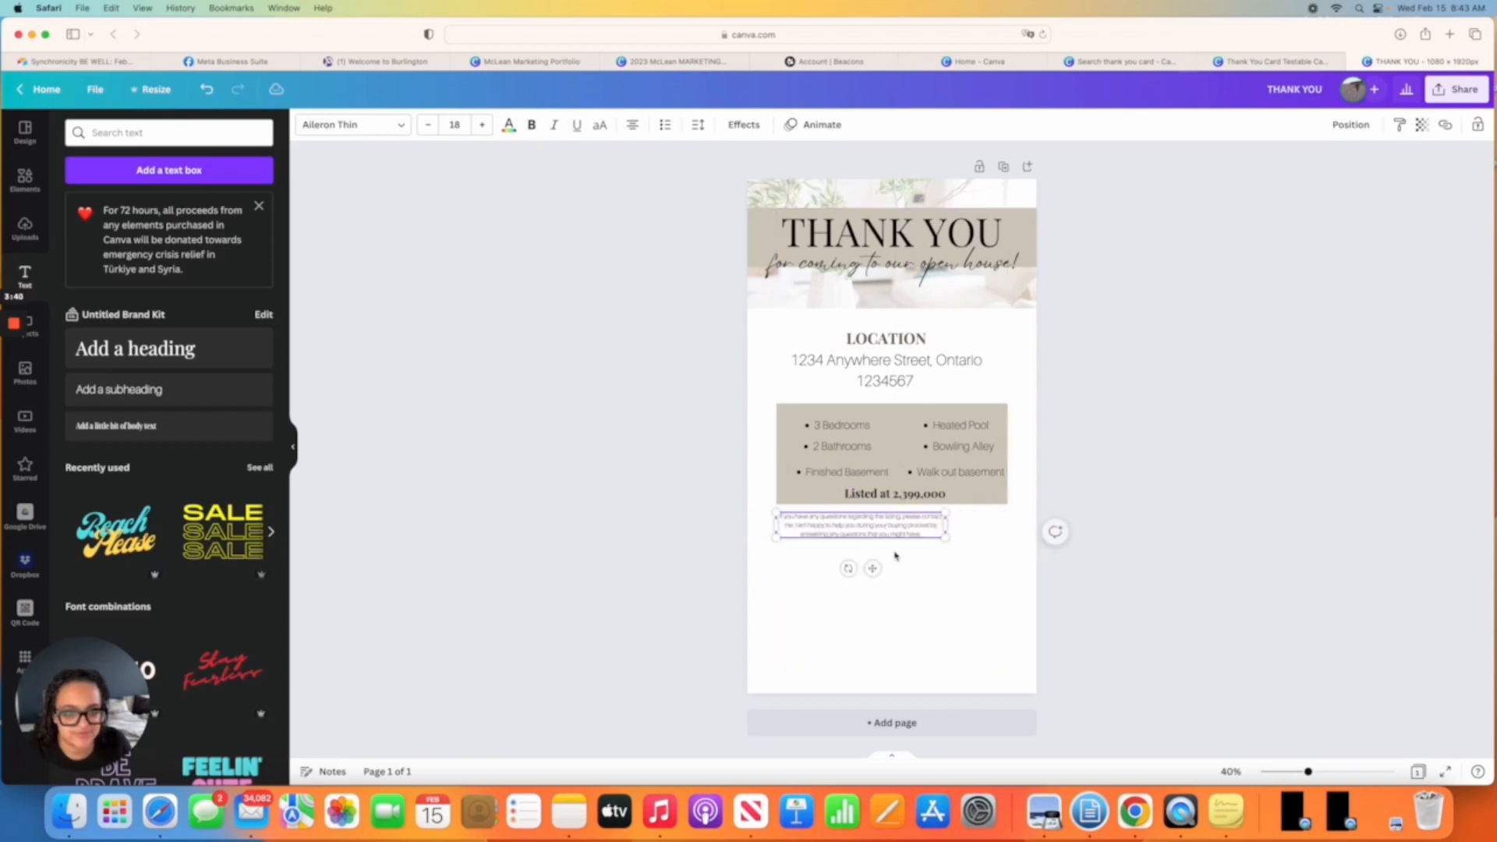
left_click_drag(871, 568, 903, 568)
Set the contact message's font size to 27.
left_click(482, 125)
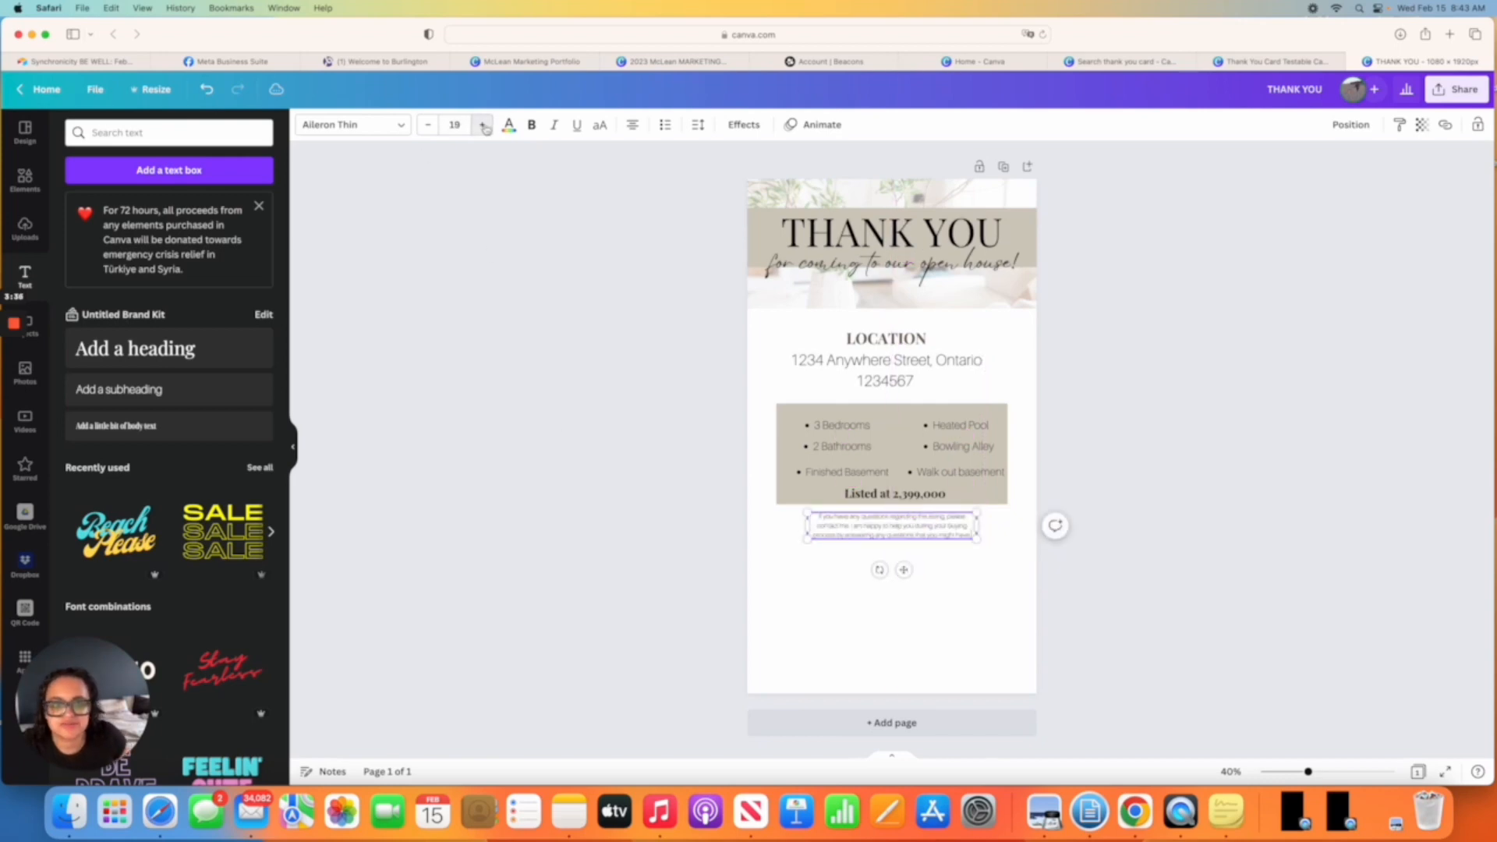
left_click(482, 125)
left_click(482, 125)
left_click(482, 125)
left_click(482, 124)
left_click(482, 125)
left_click(482, 124)
left_click(482, 124)
left_click(482, 125)
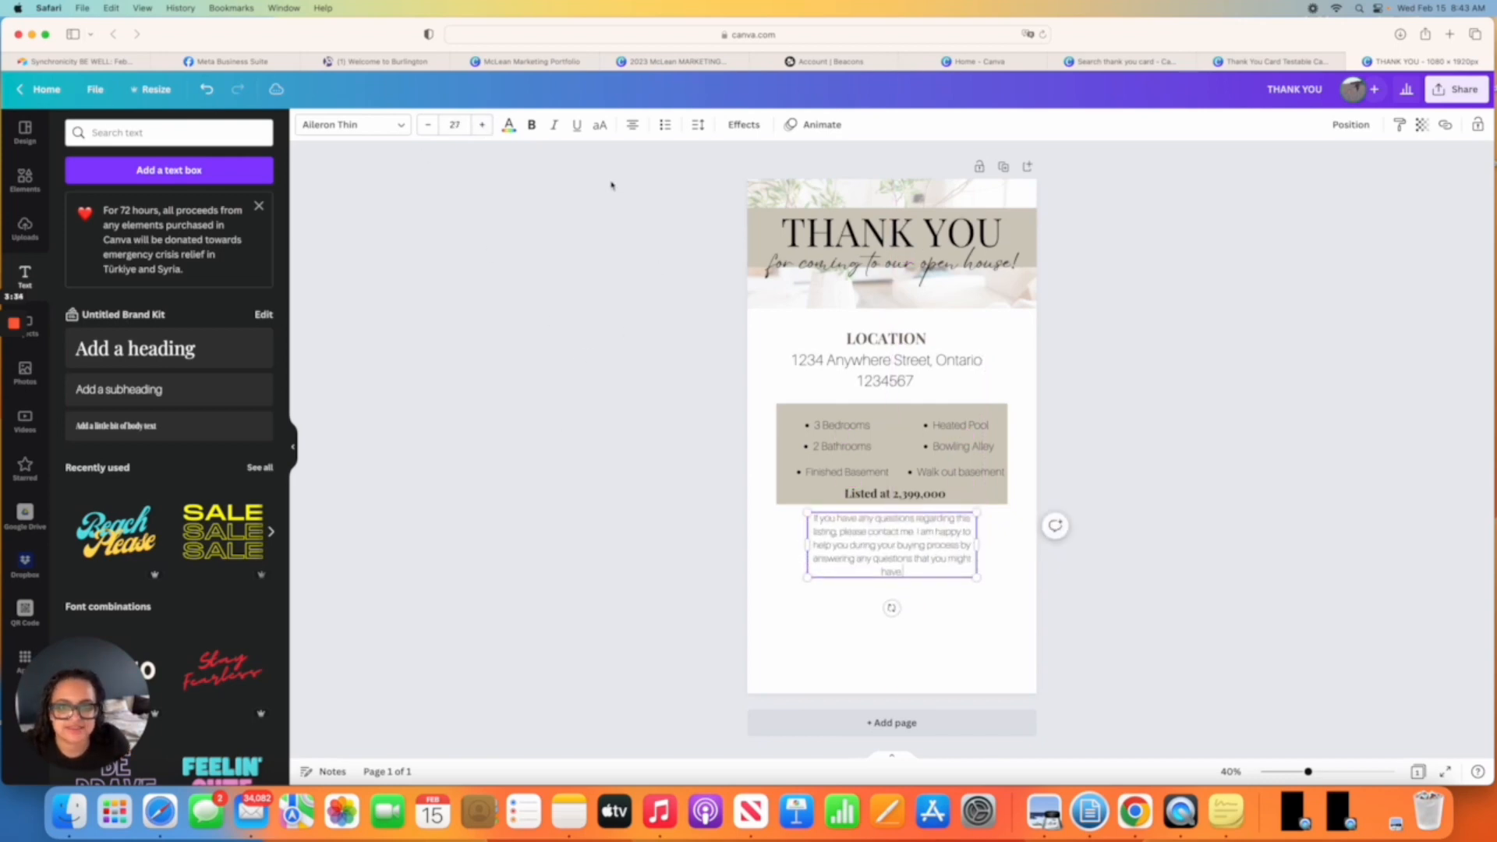
left_click(660, 456)
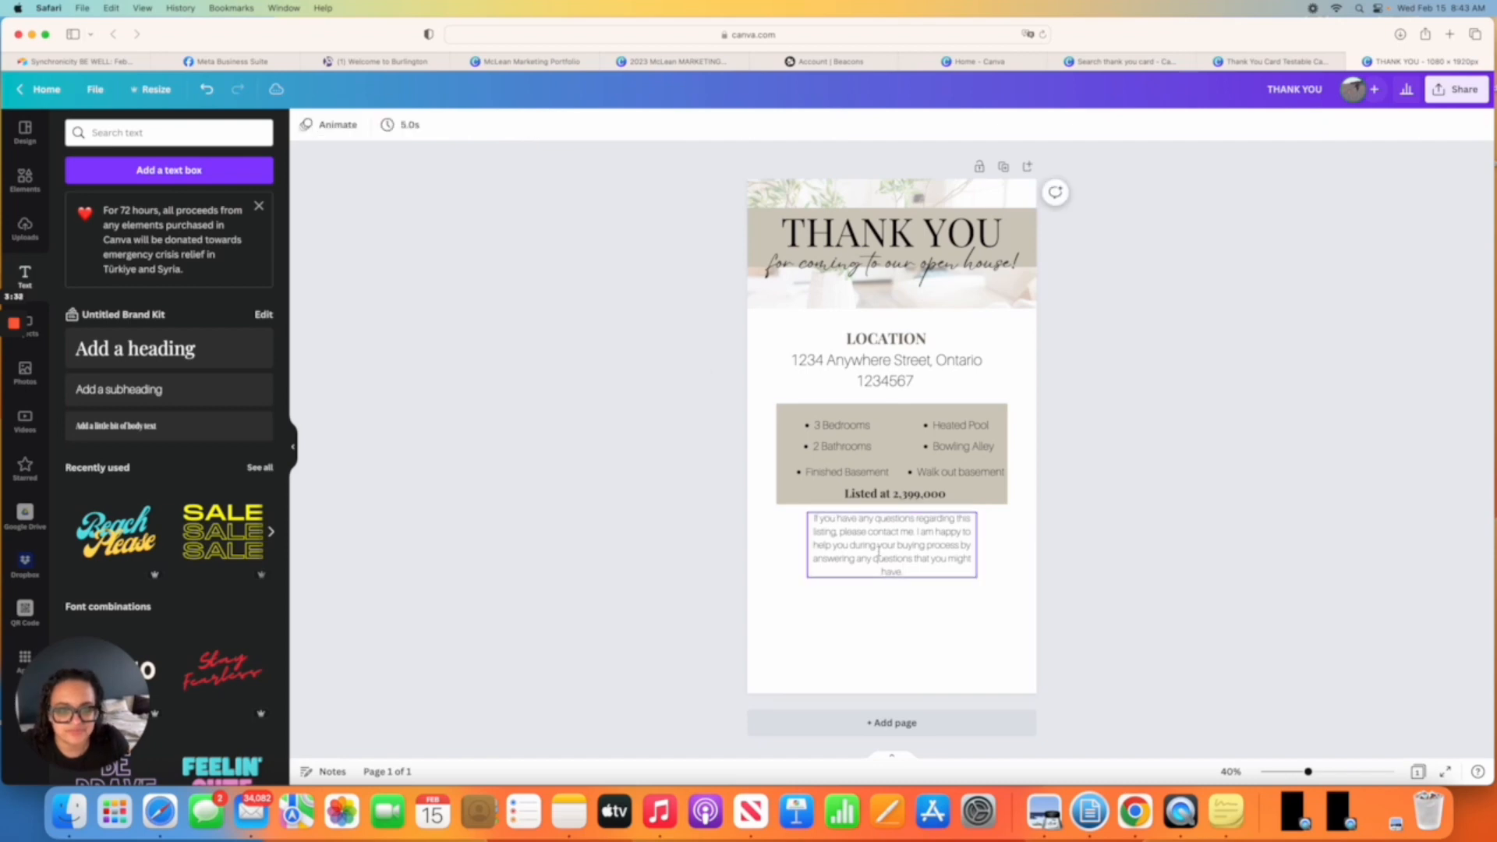
Make the contact message bold, widen its text box so it wraps onto four lines, and re-centre it under the price line.
left_click(836, 541)
left_click(531, 125)
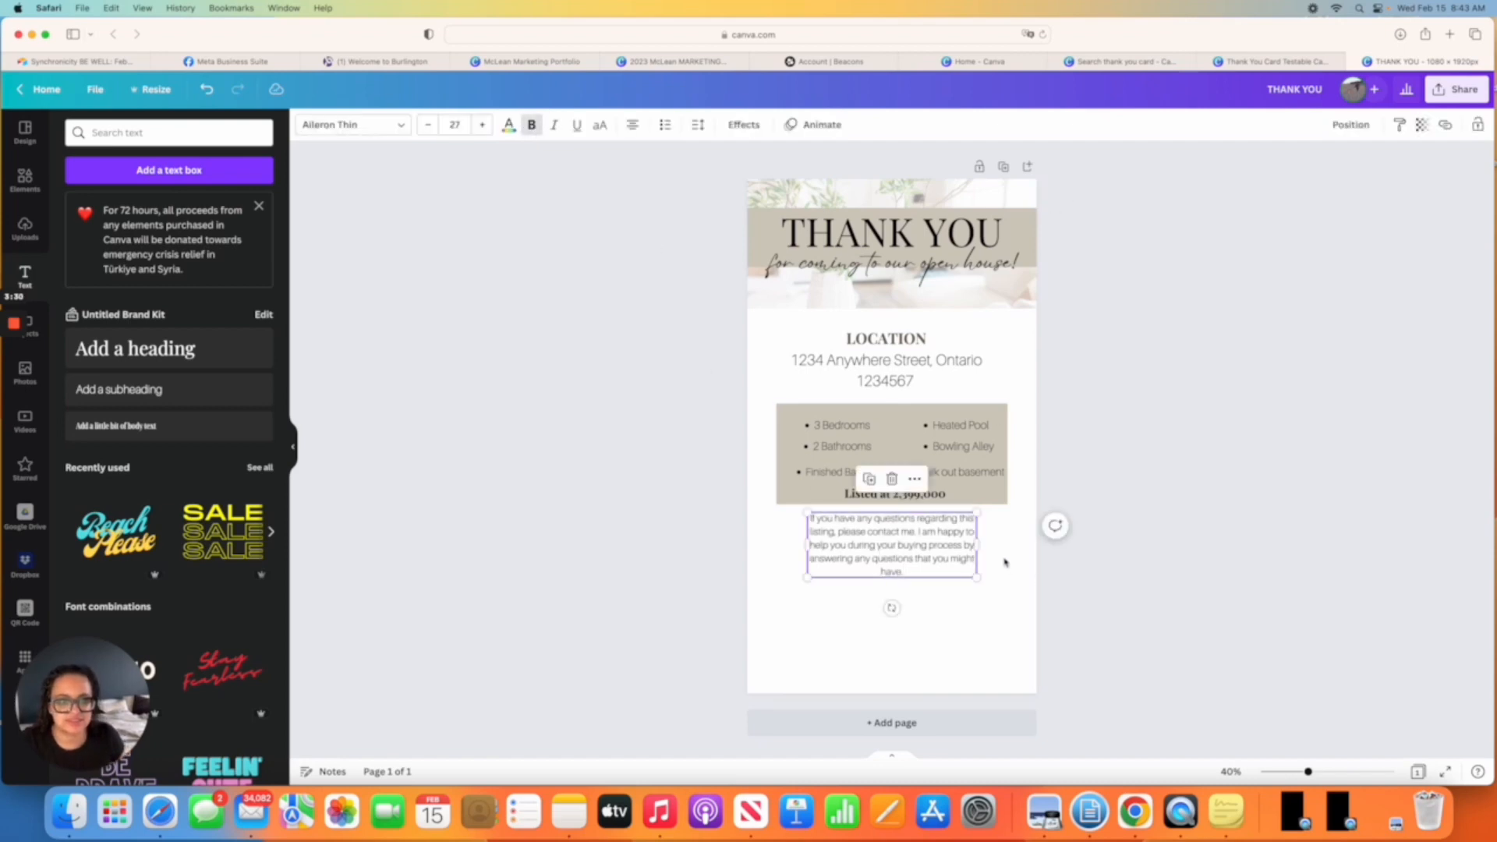
left_click_drag(980, 554, 1014, 556)
left_click(987, 610)
left_click(975, 550)
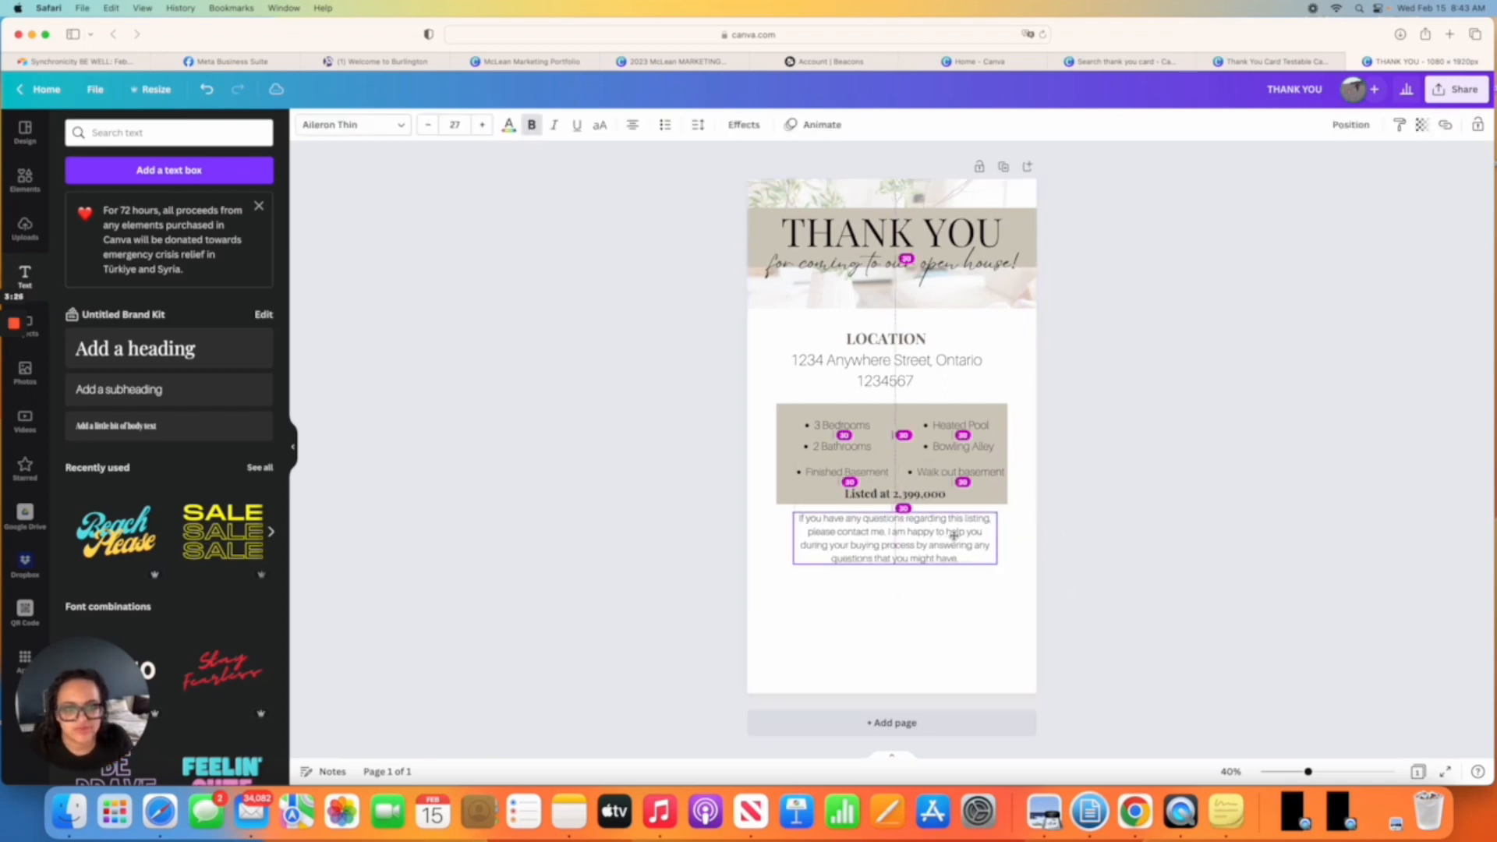
left_click(961, 624)
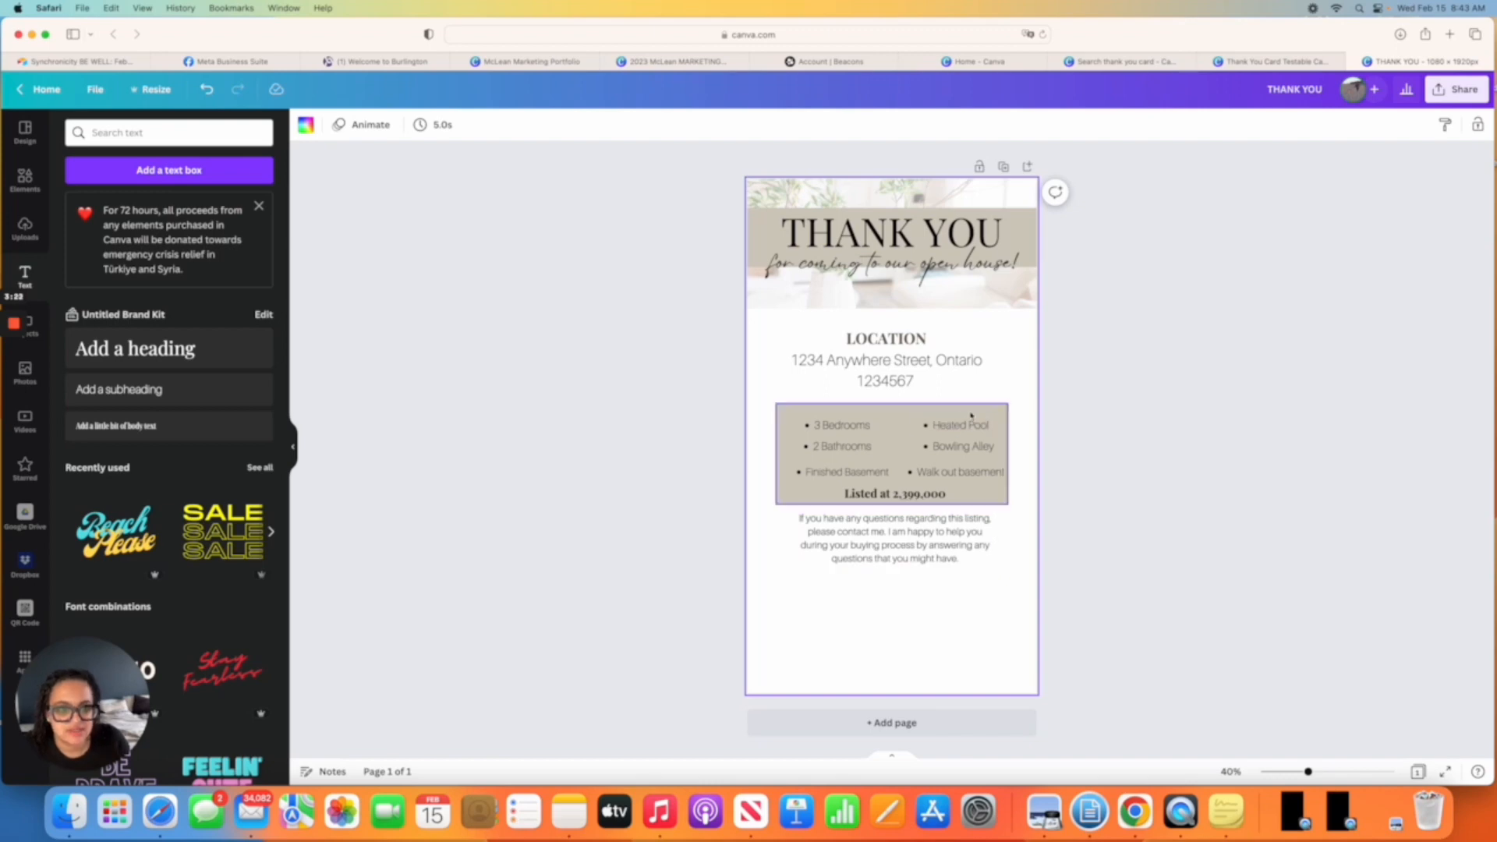
Check the house photo's placement in the "Thank You Card Testable Card for Realtors" design, and nudge the THANK YOU card's contact message up slightly.
left_click(1283, 62)
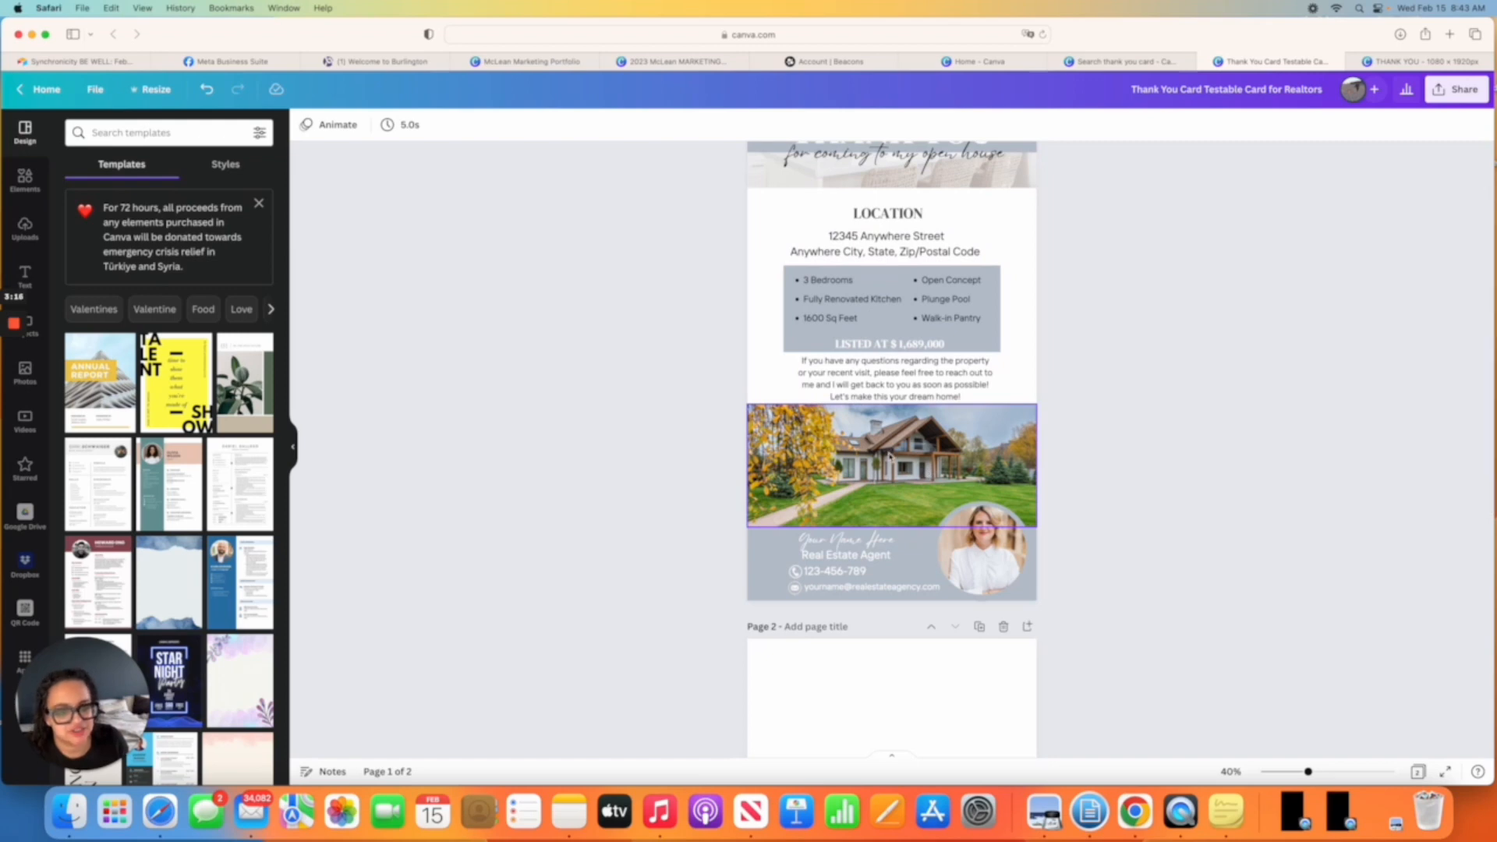
left_click(1418, 62)
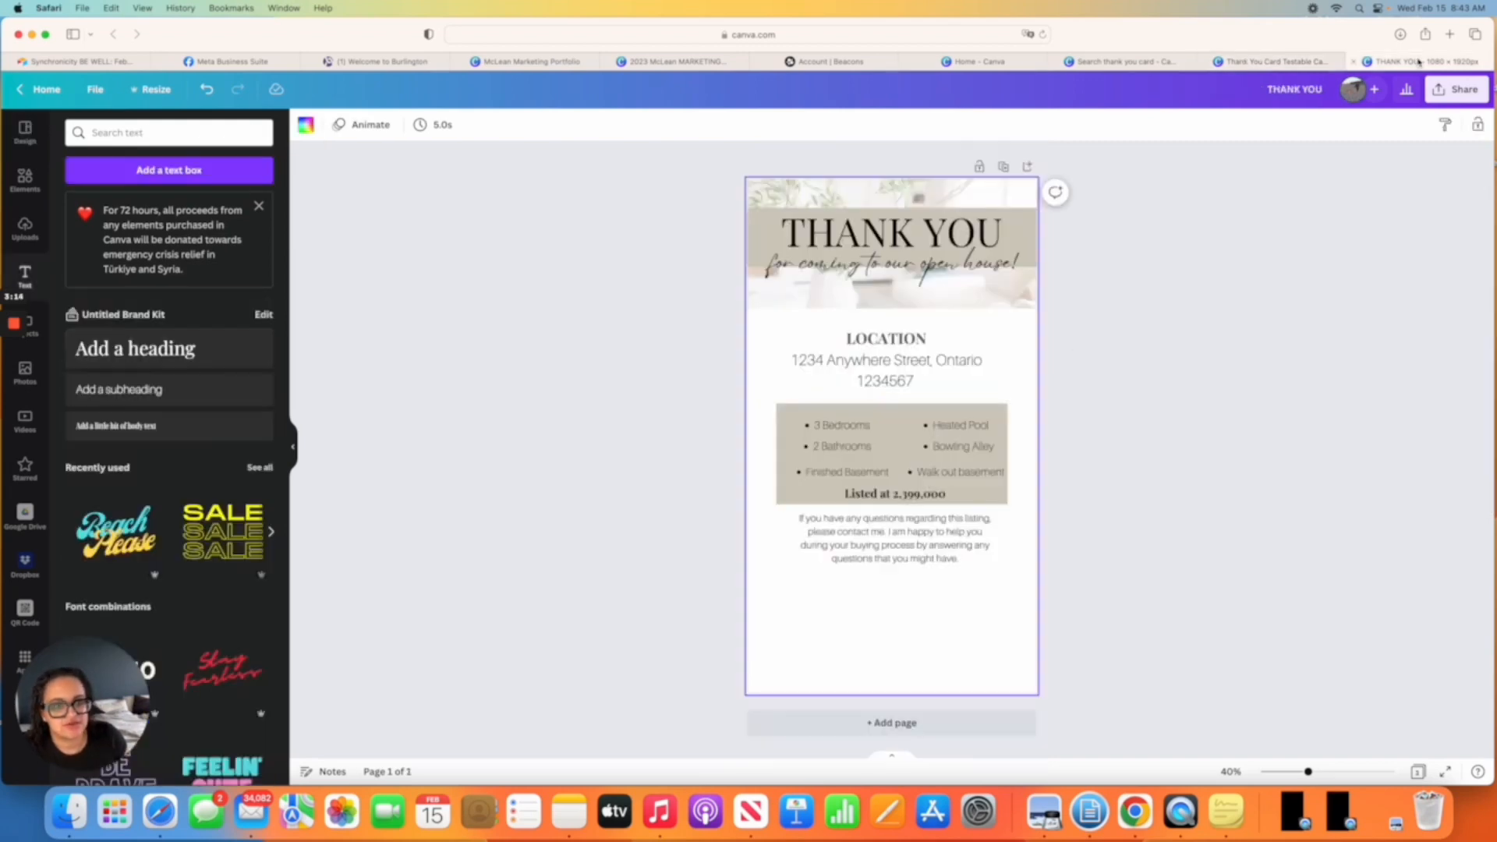
left_click_drag(882, 525, 882, 521)
left_click(730, 568)
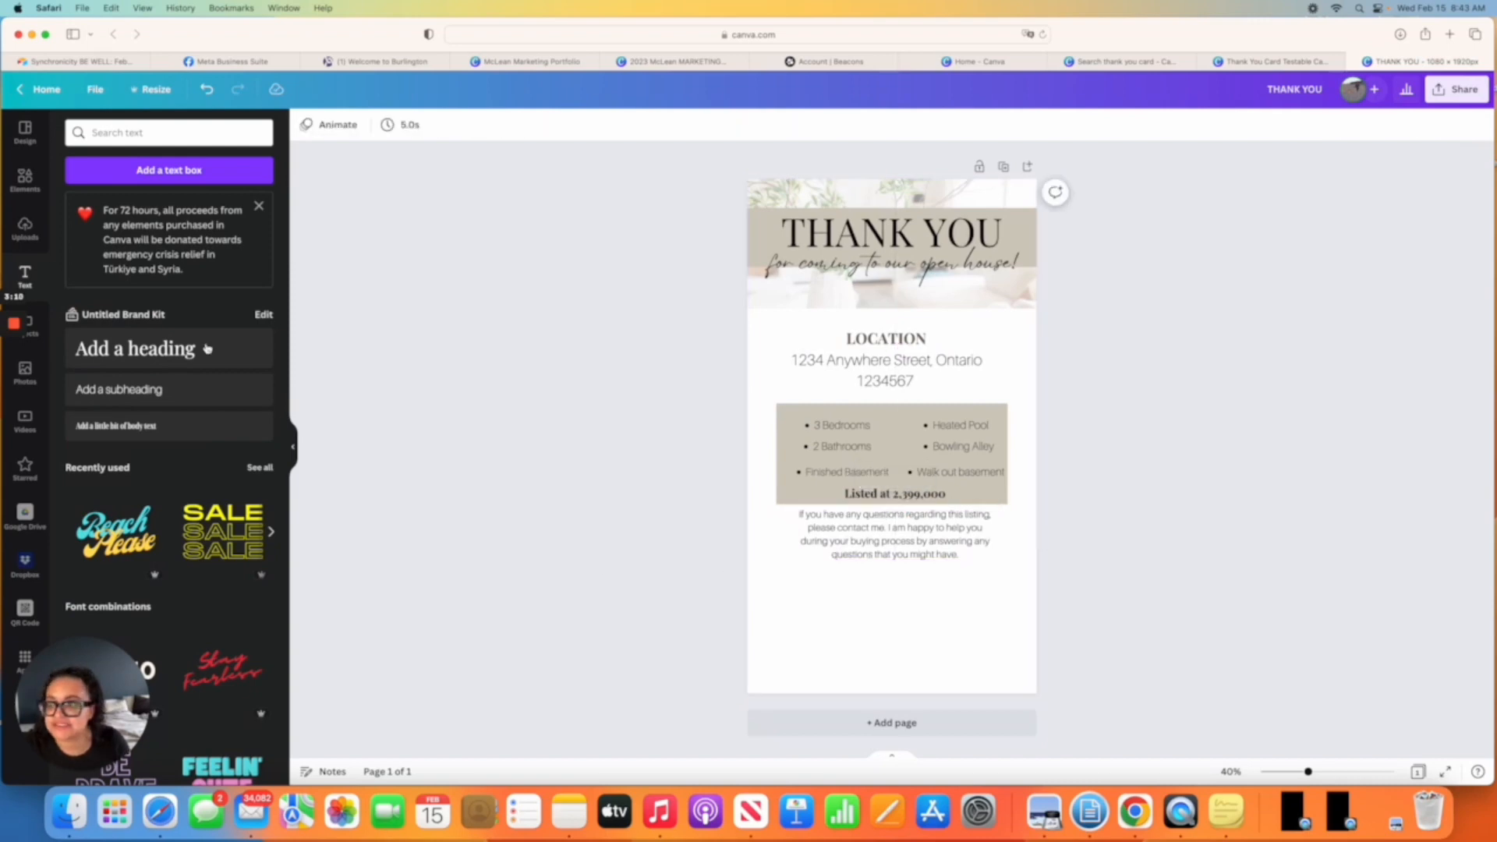
Add the brick house photo with the curved driveway below the contact message, trim its upper edge, and enlarge it to the card's full width.
left_click(24, 378)
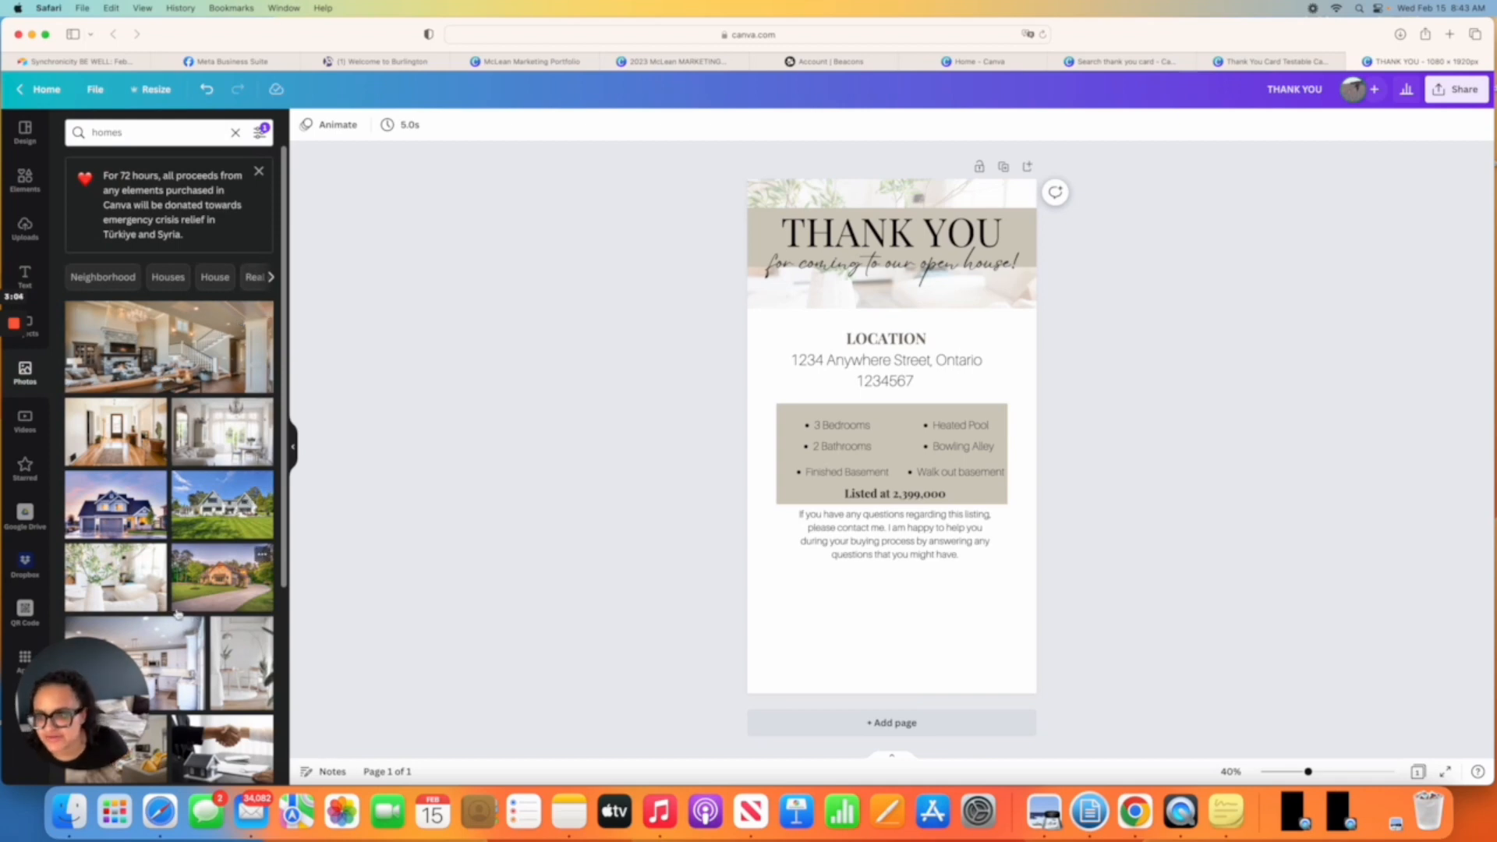
scroll(171, 620, "down", 2)
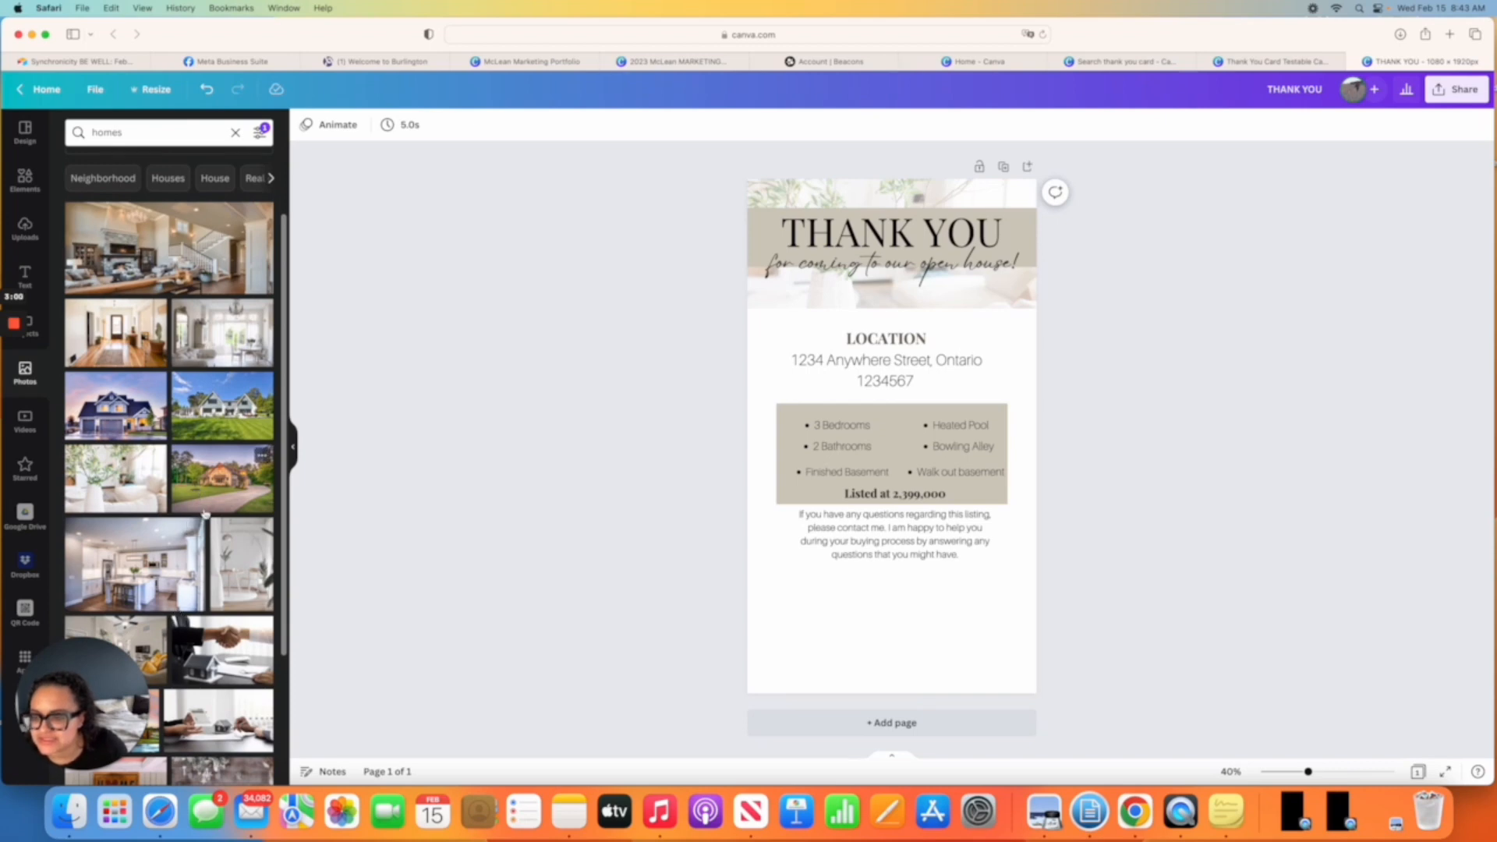
scroll(206, 513, "down", 1)
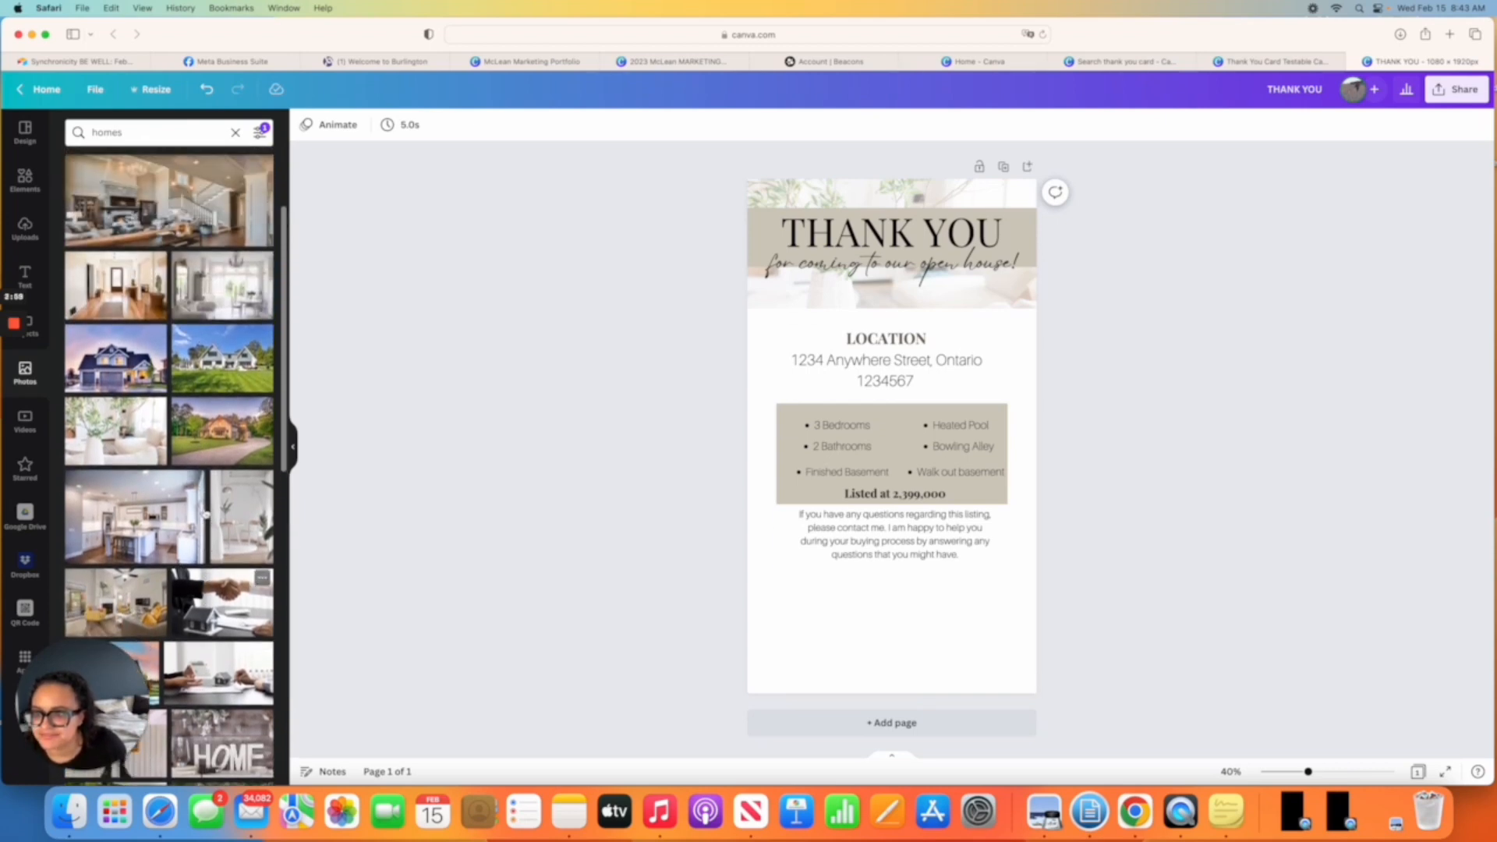
left_click_drag(217, 449, 764, 601)
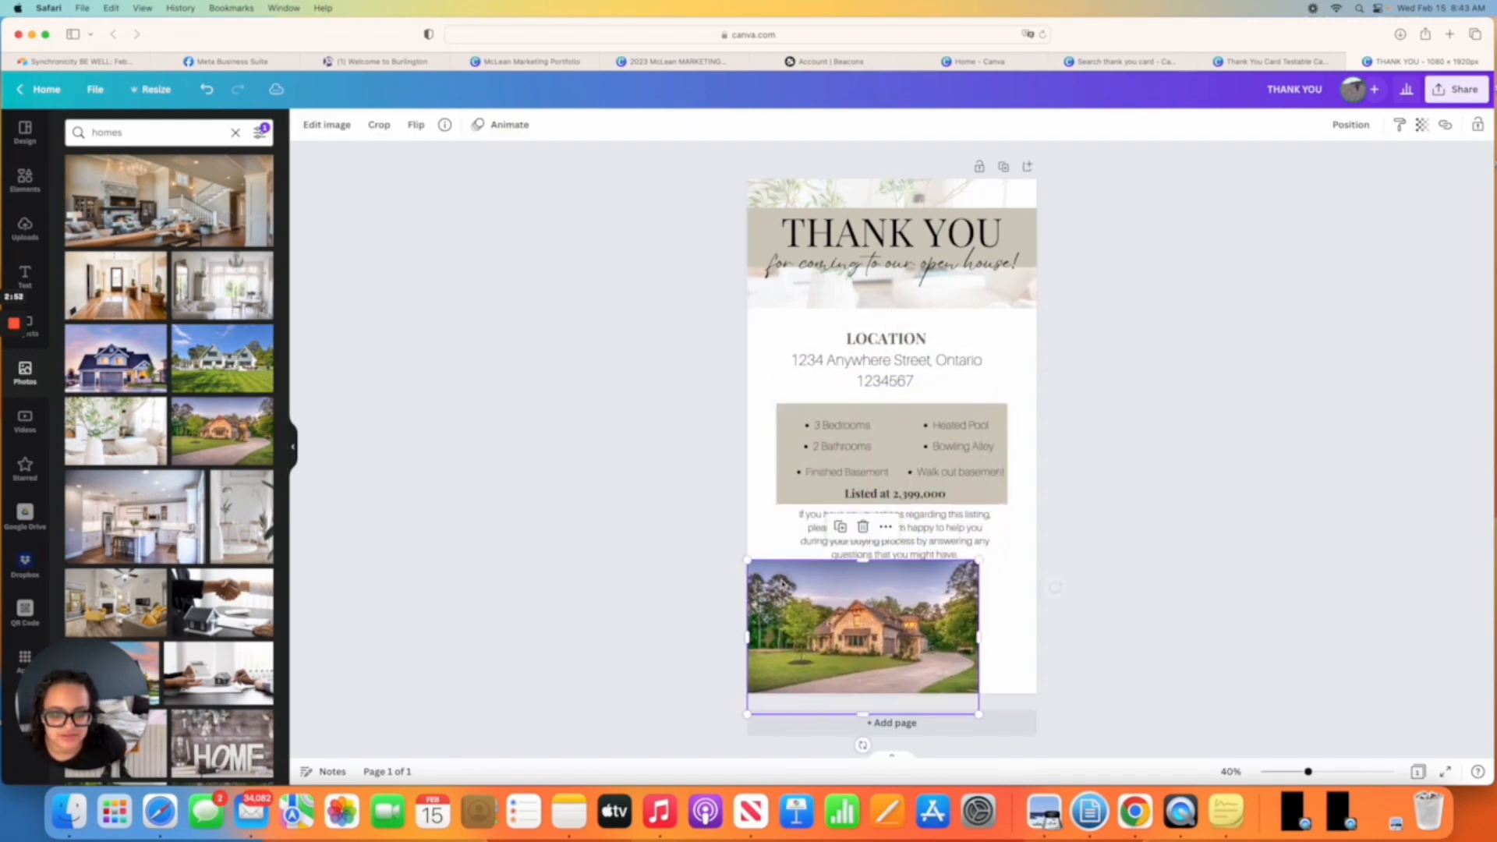
left_click_drag(864, 559, 859, 573)
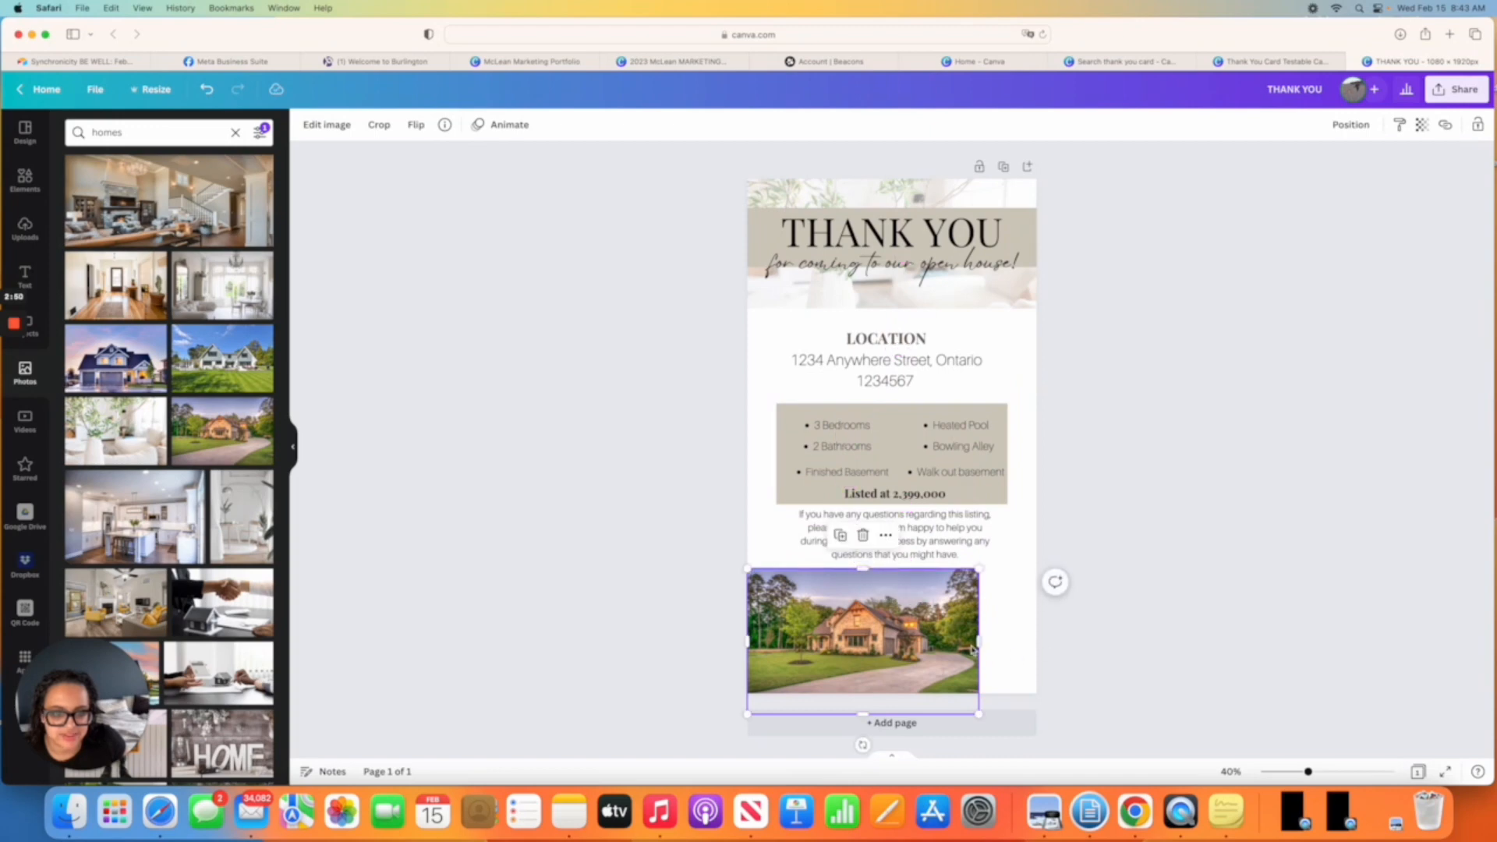
mouse_move(984, 651)
left_mouse_down()
mouse_move(1042, 656)
mouse_move(971, 646)
left_mouse_up()
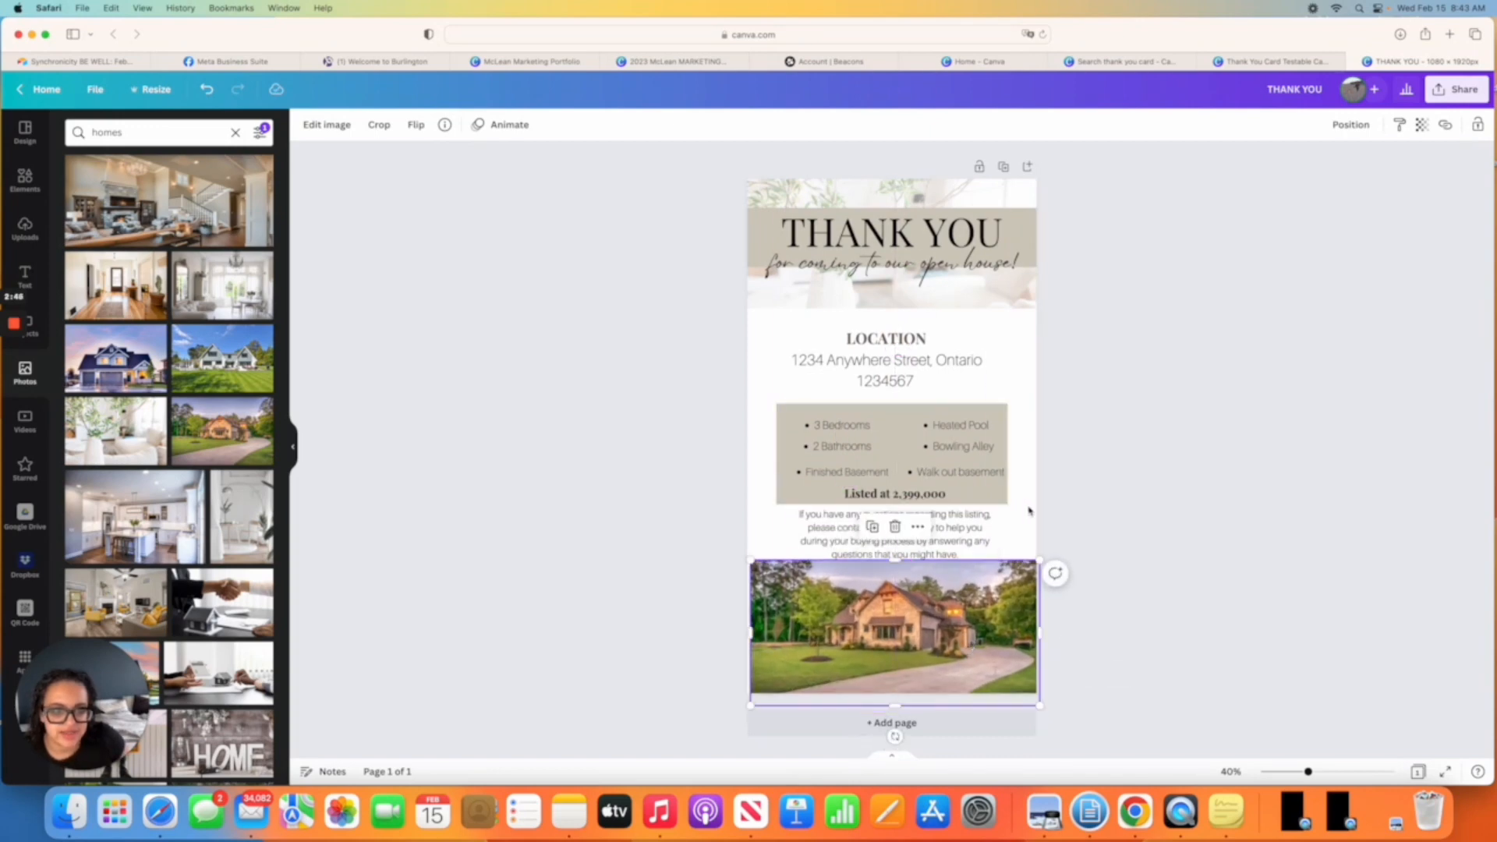
Move the beige feature box with its texts and price slightly up, and shift the contact message and house photo up to match.
left_click(875, 446)
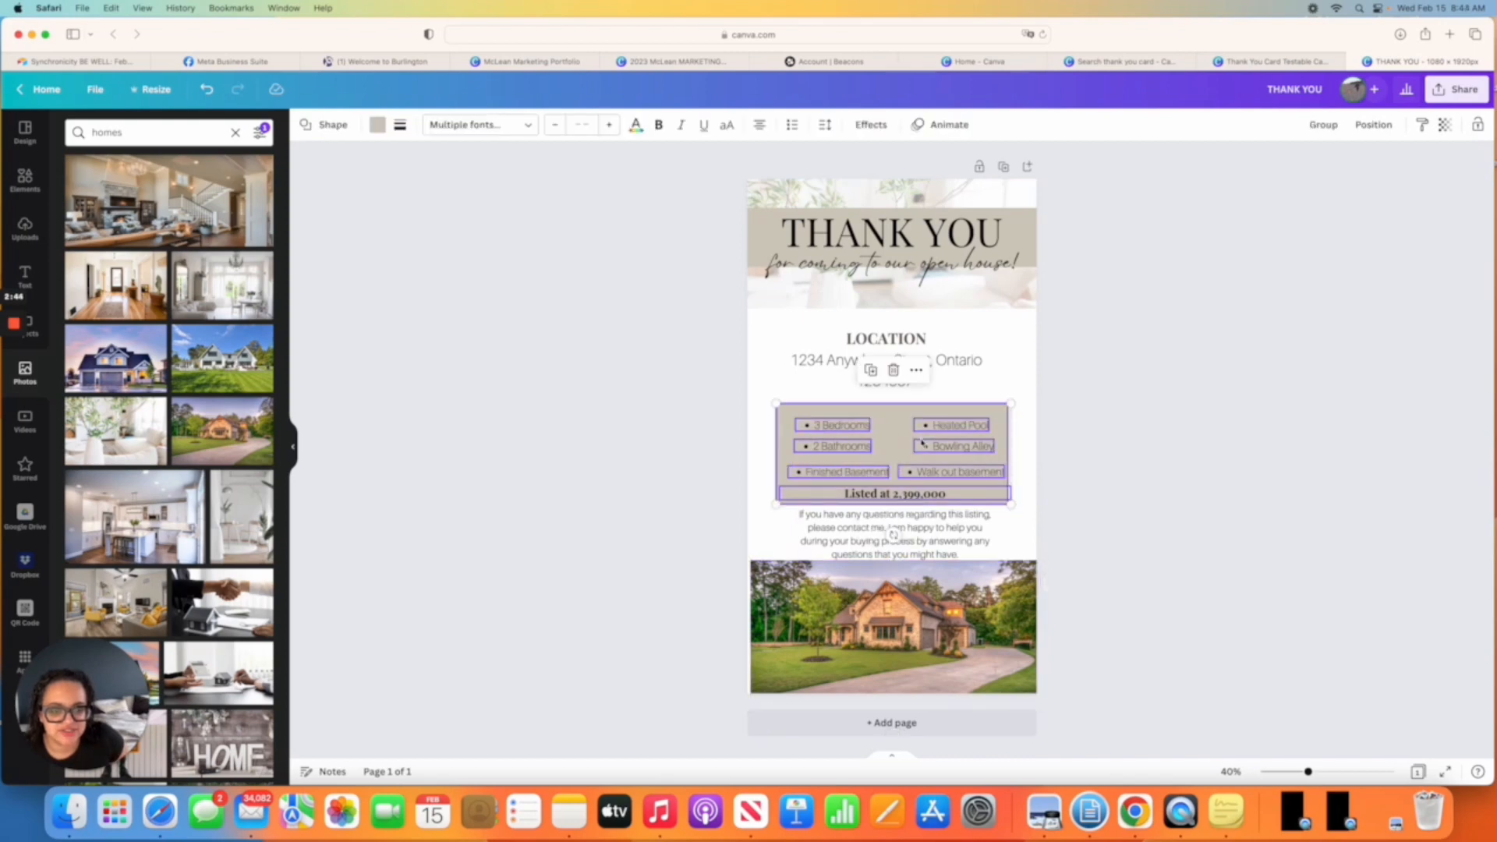
left_click_drag(922, 444, 922, 435)
left_click_drag(918, 537, 897, 554)
left_click(938, 591)
left_click(678, 561)
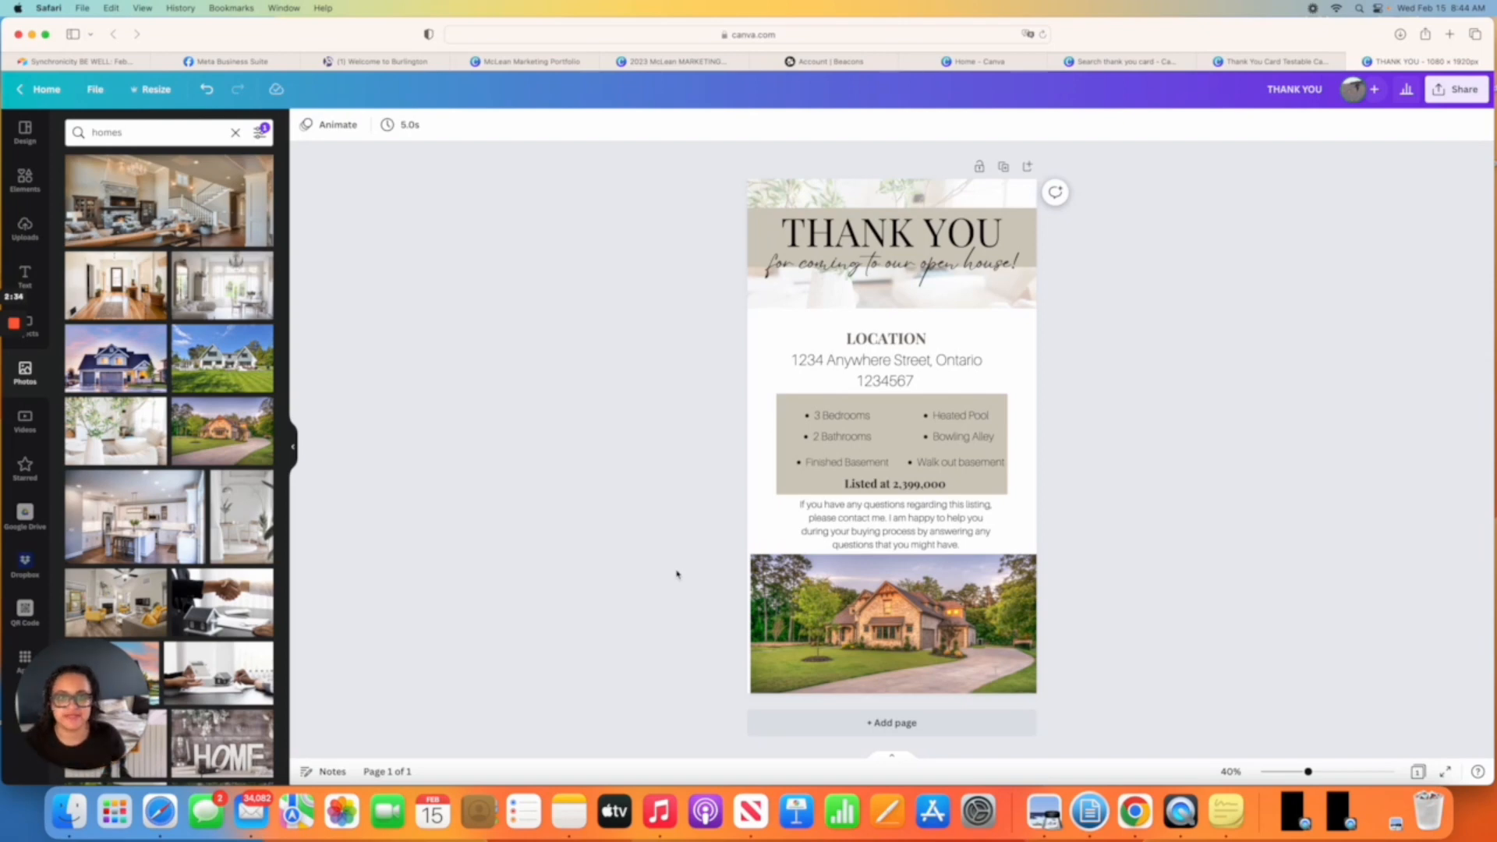
Add a square shape and stretch it into a full-width band across the card's lower edge, over the house photo.
left_click(22, 181)
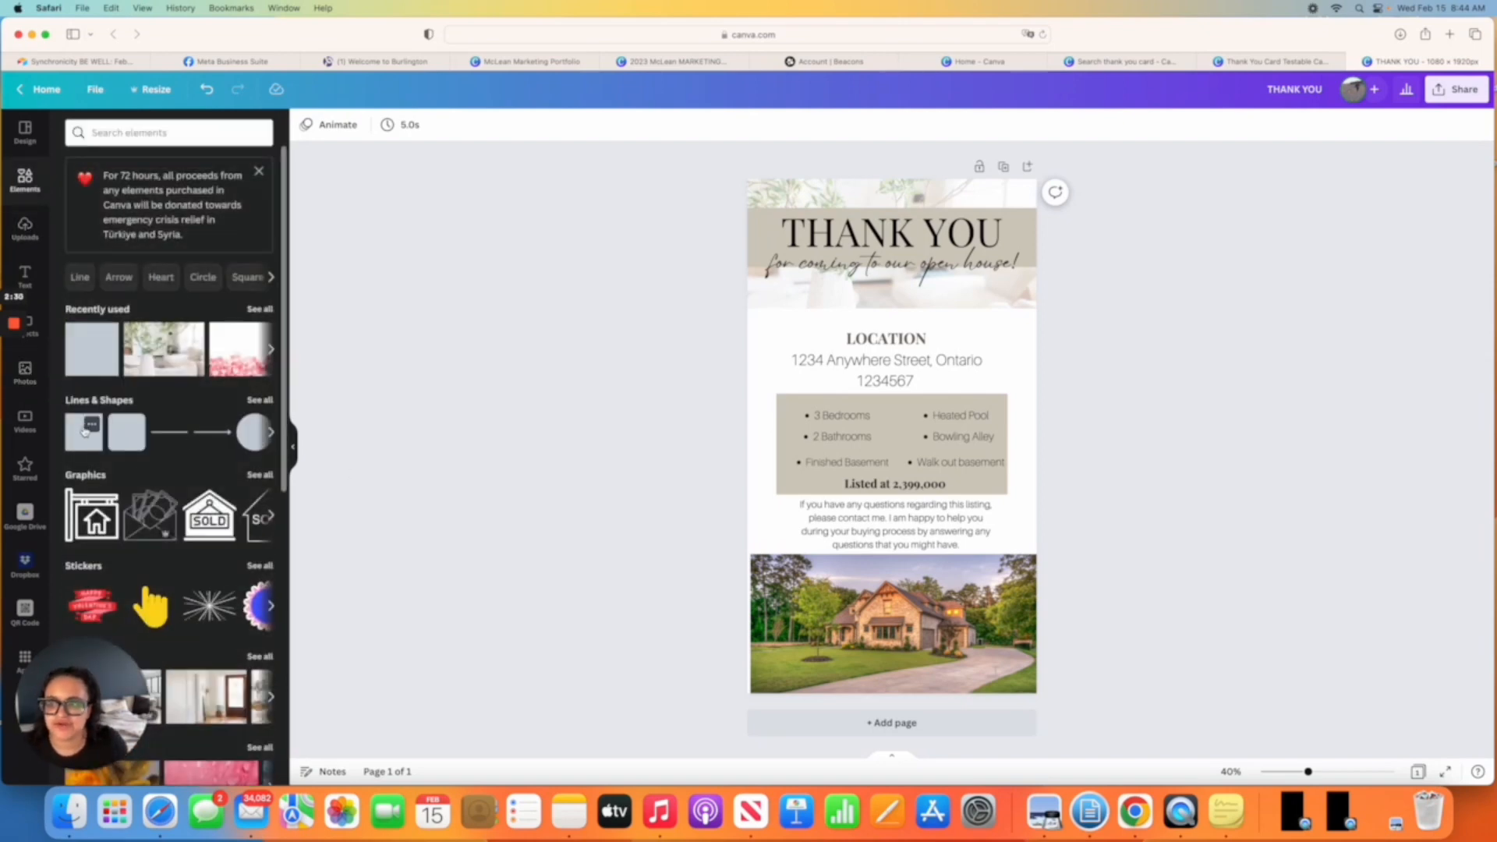
left_click(78, 447)
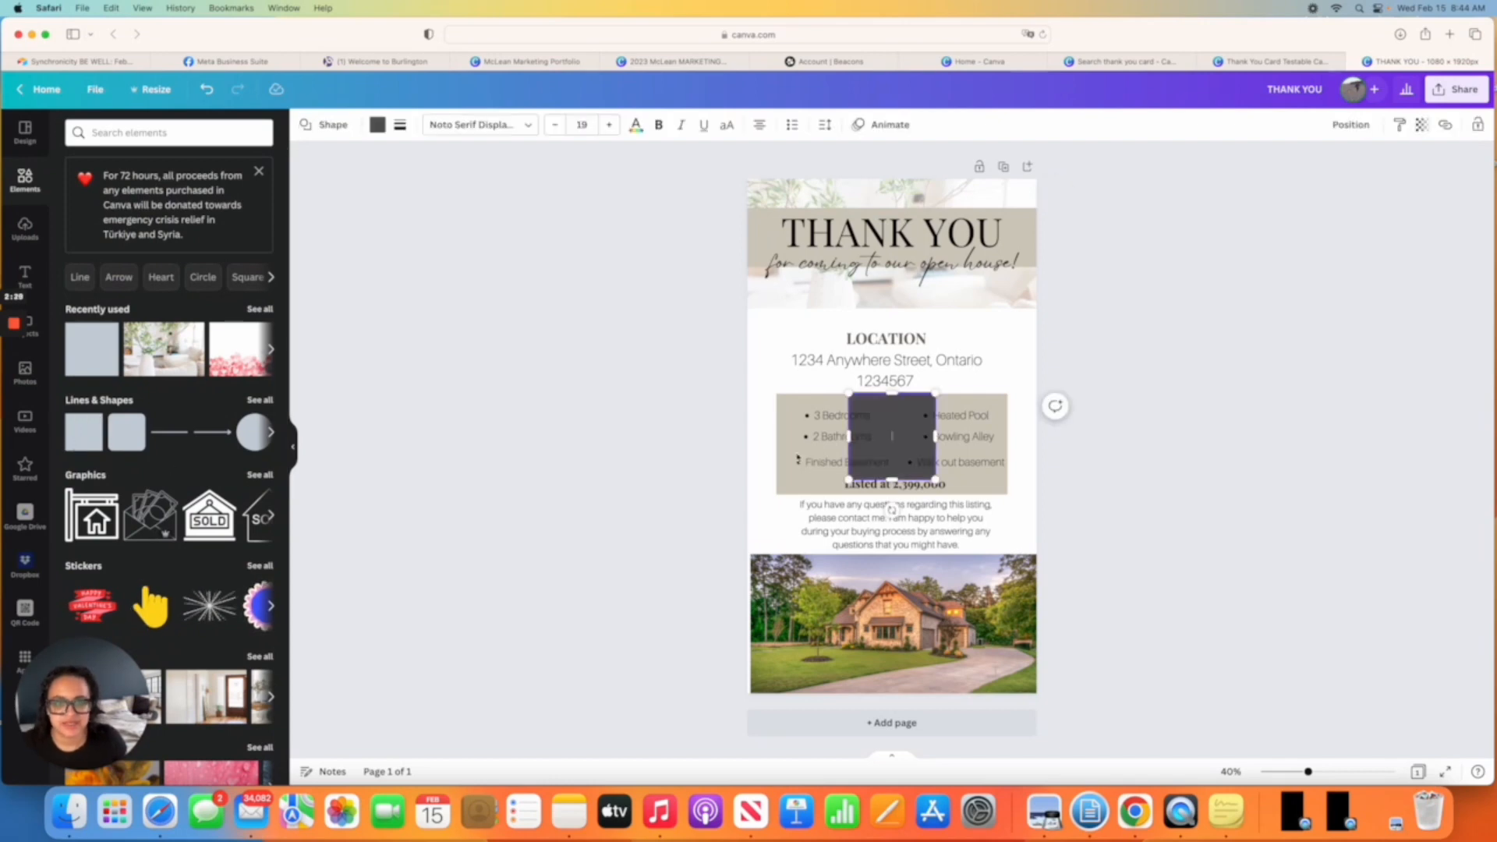
left_click_drag(907, 416, 737, 629)
left_click_drag(861, 644, 1030, 677)
Adjust the house photo's crop so the photo fills the card's width and the house sits above the band.
left_click(926, 605)
double_click(925, 604)
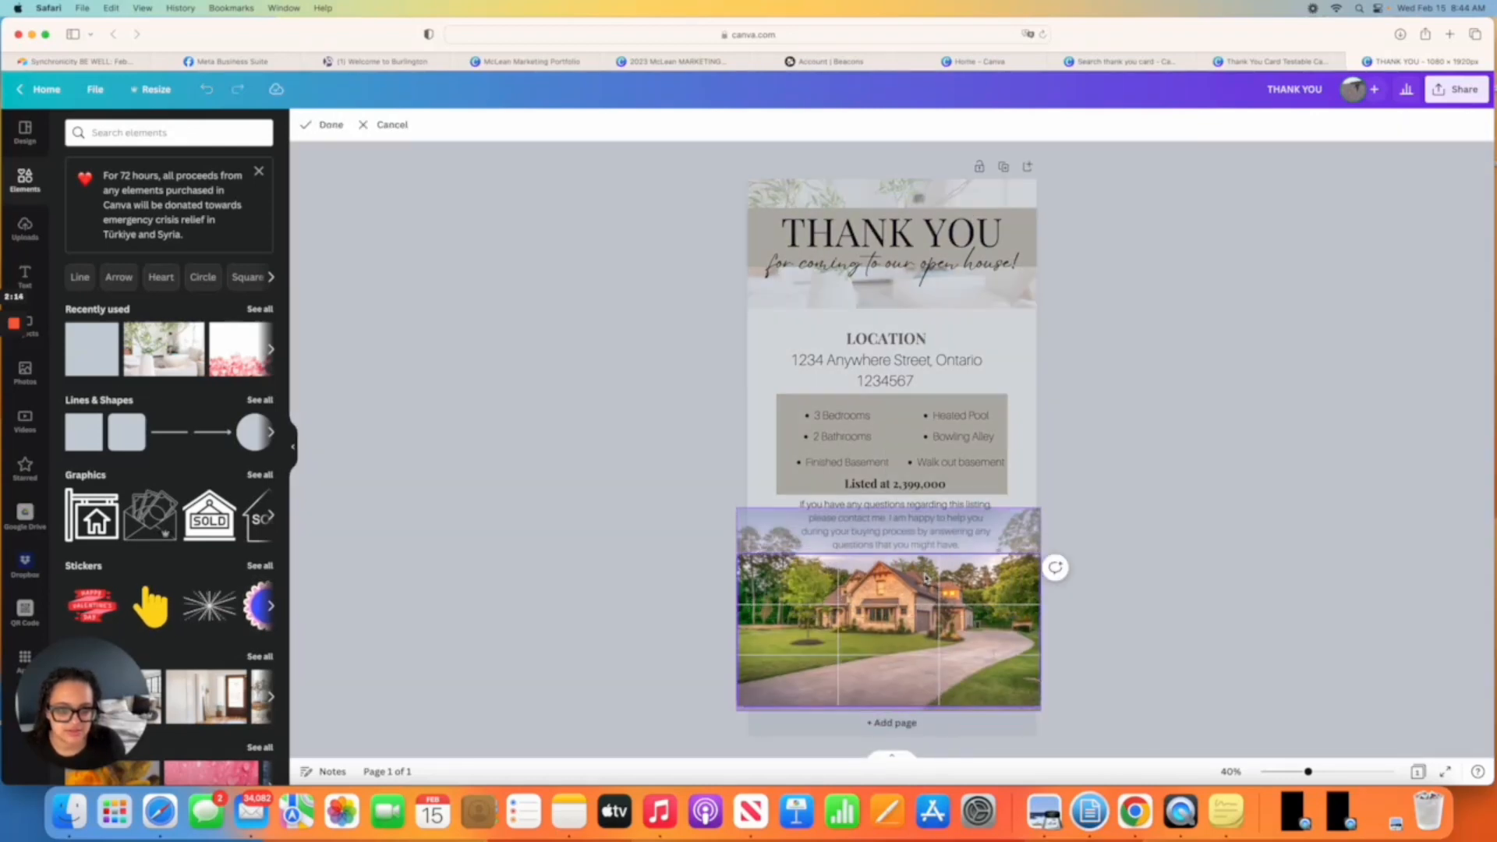
left_click(693, 635)
Recolour the dark band with the document's beige and nudge it down to align with the card's lower edge.
left_click(958, 663)
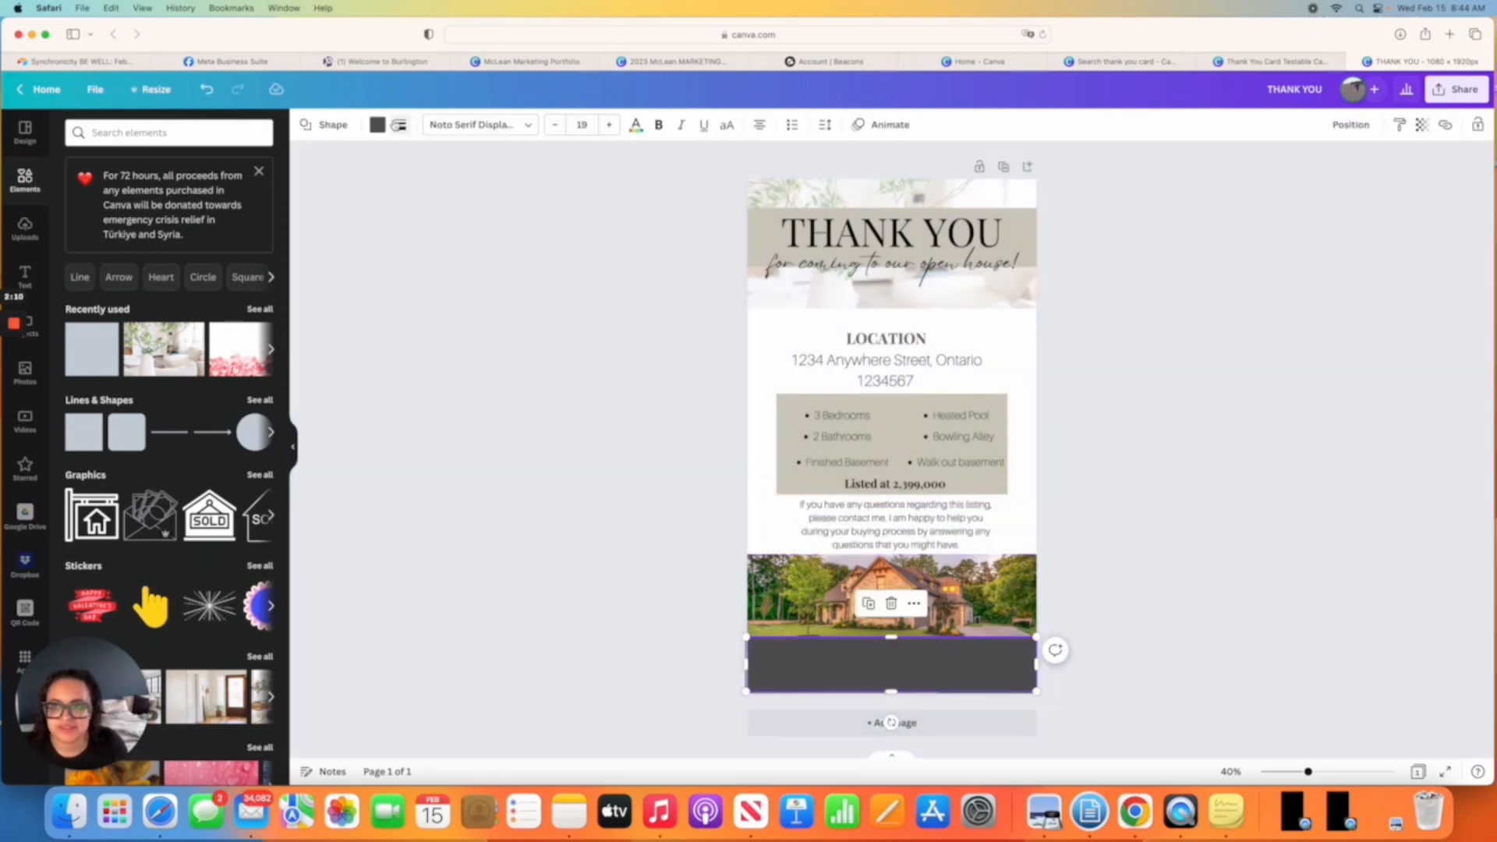
left_click(378, 125)
left_click(258, 190)
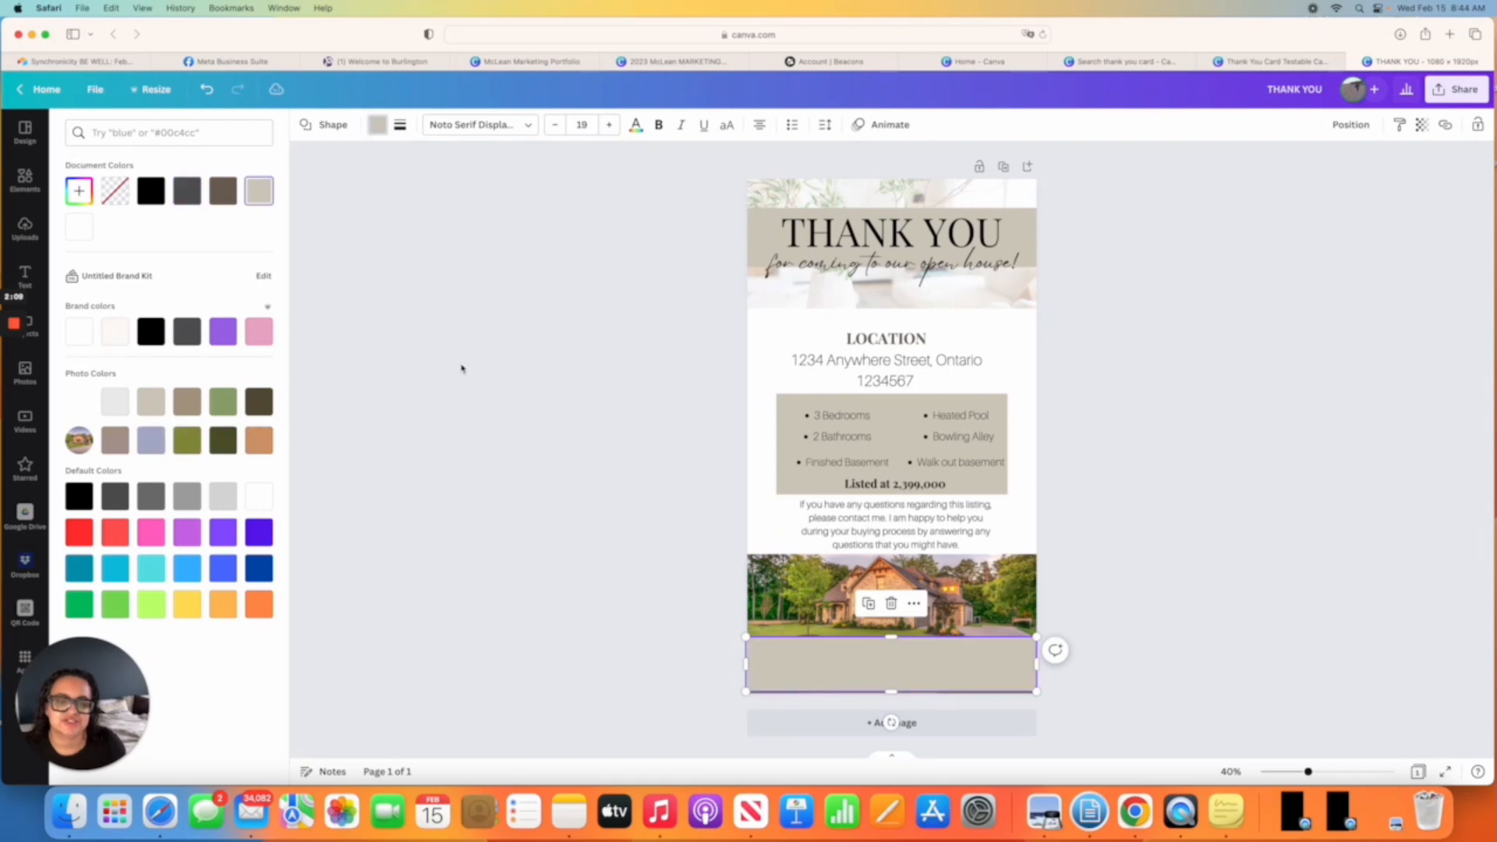
left_click(535, 375)
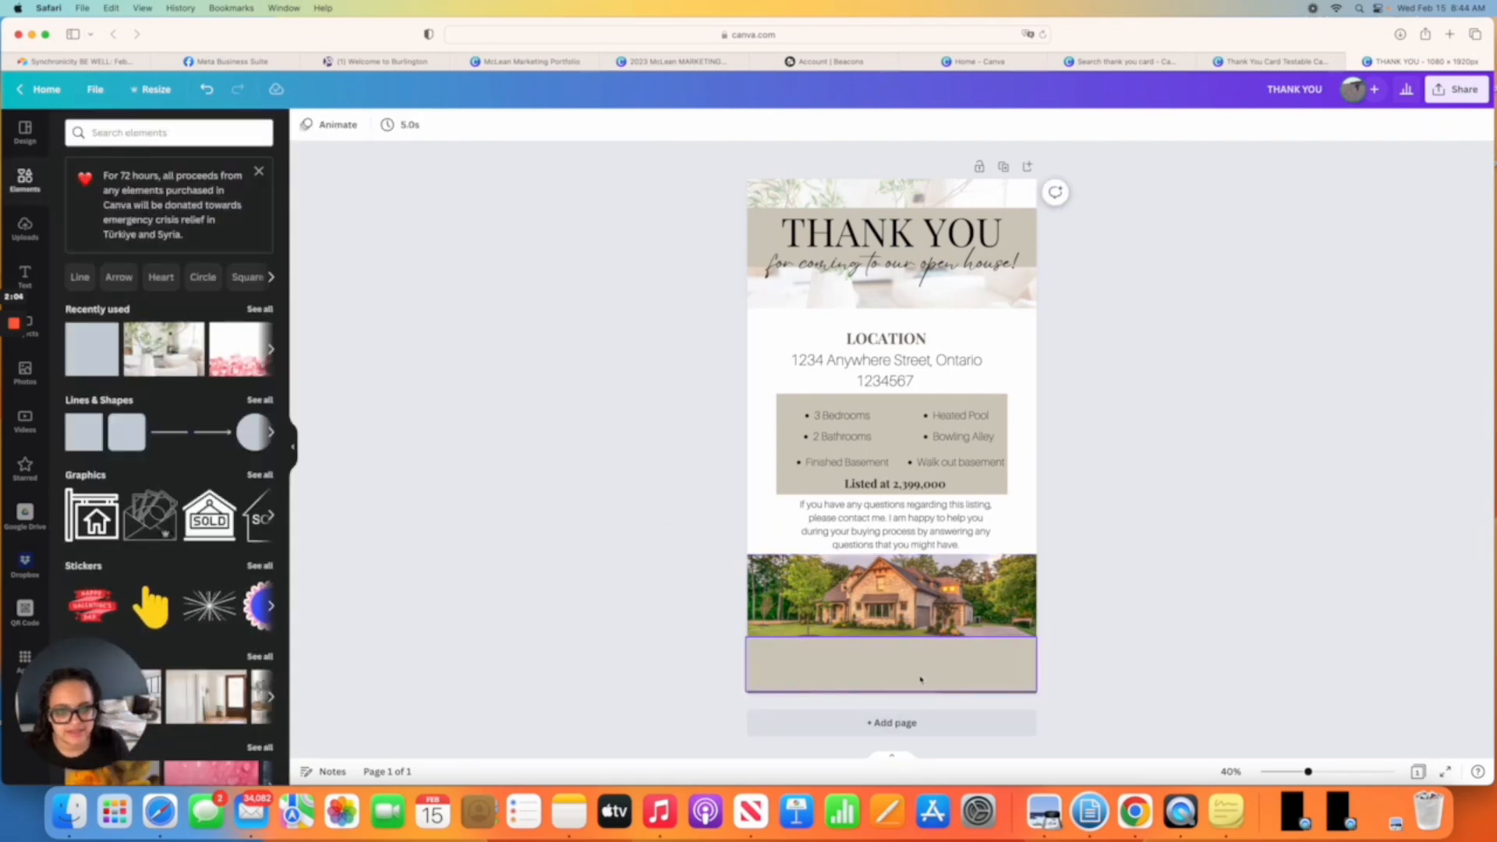
left_click(889, 667)
left_click(592, 631)
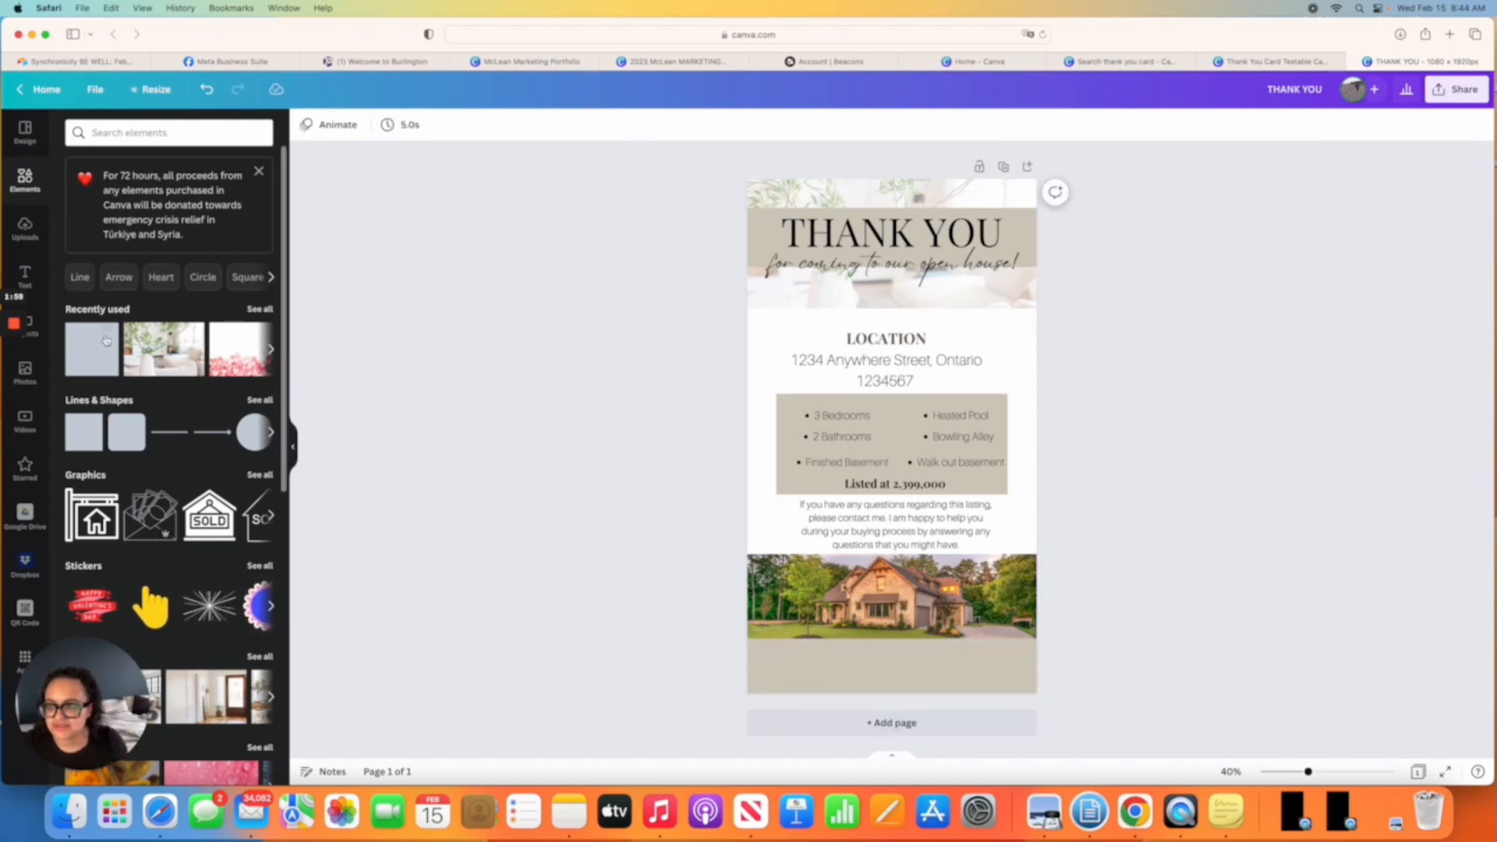
Add a circle slightly smaller than its default size, overlapping the right end of the band and house photo, and fill it with the document's beige.
left_click(245, 442)
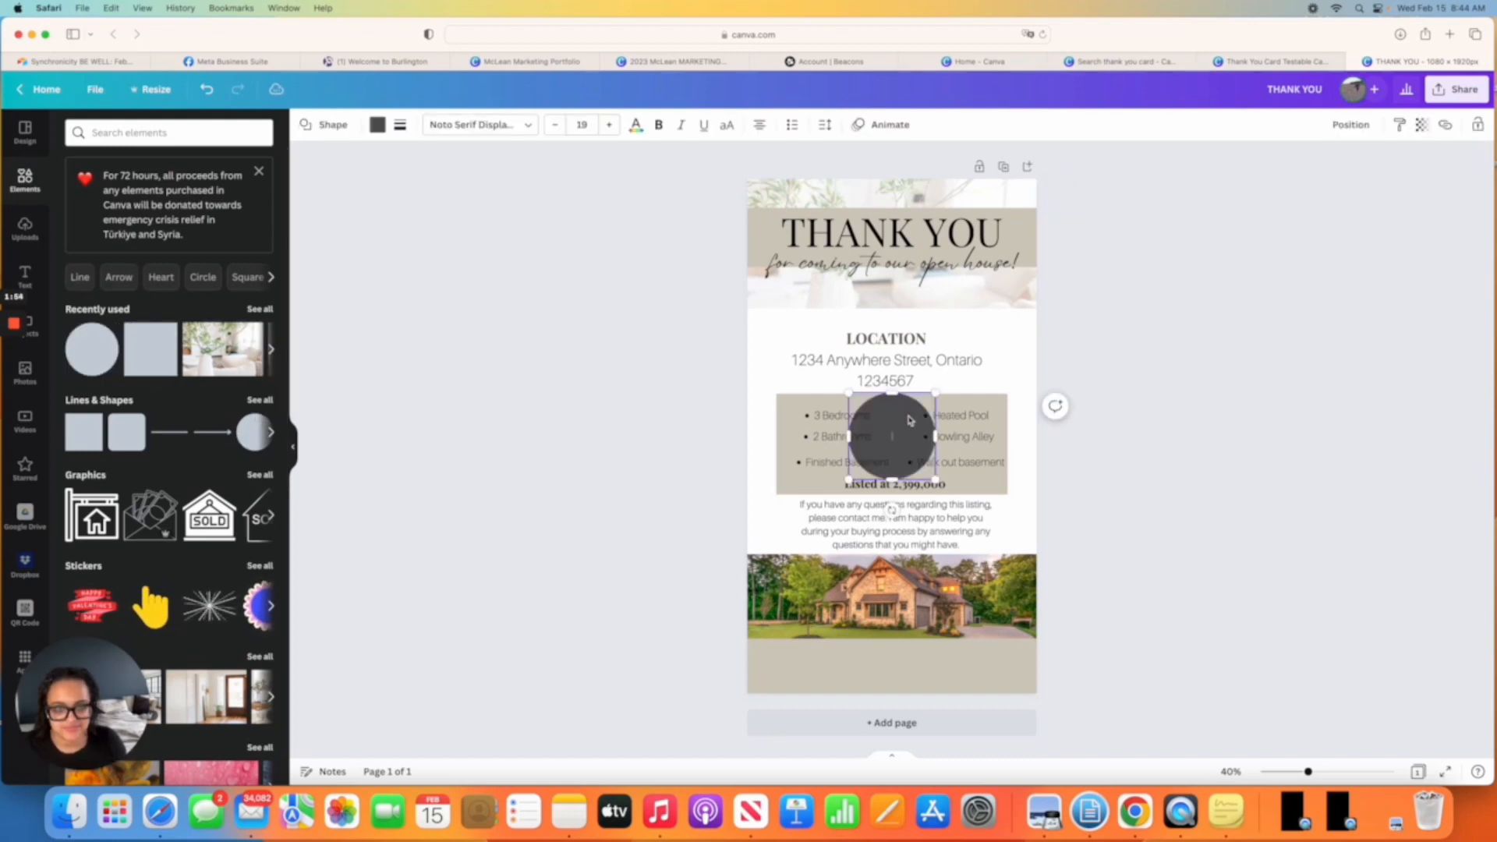
left_click_drag(895, 423, 994, 643)
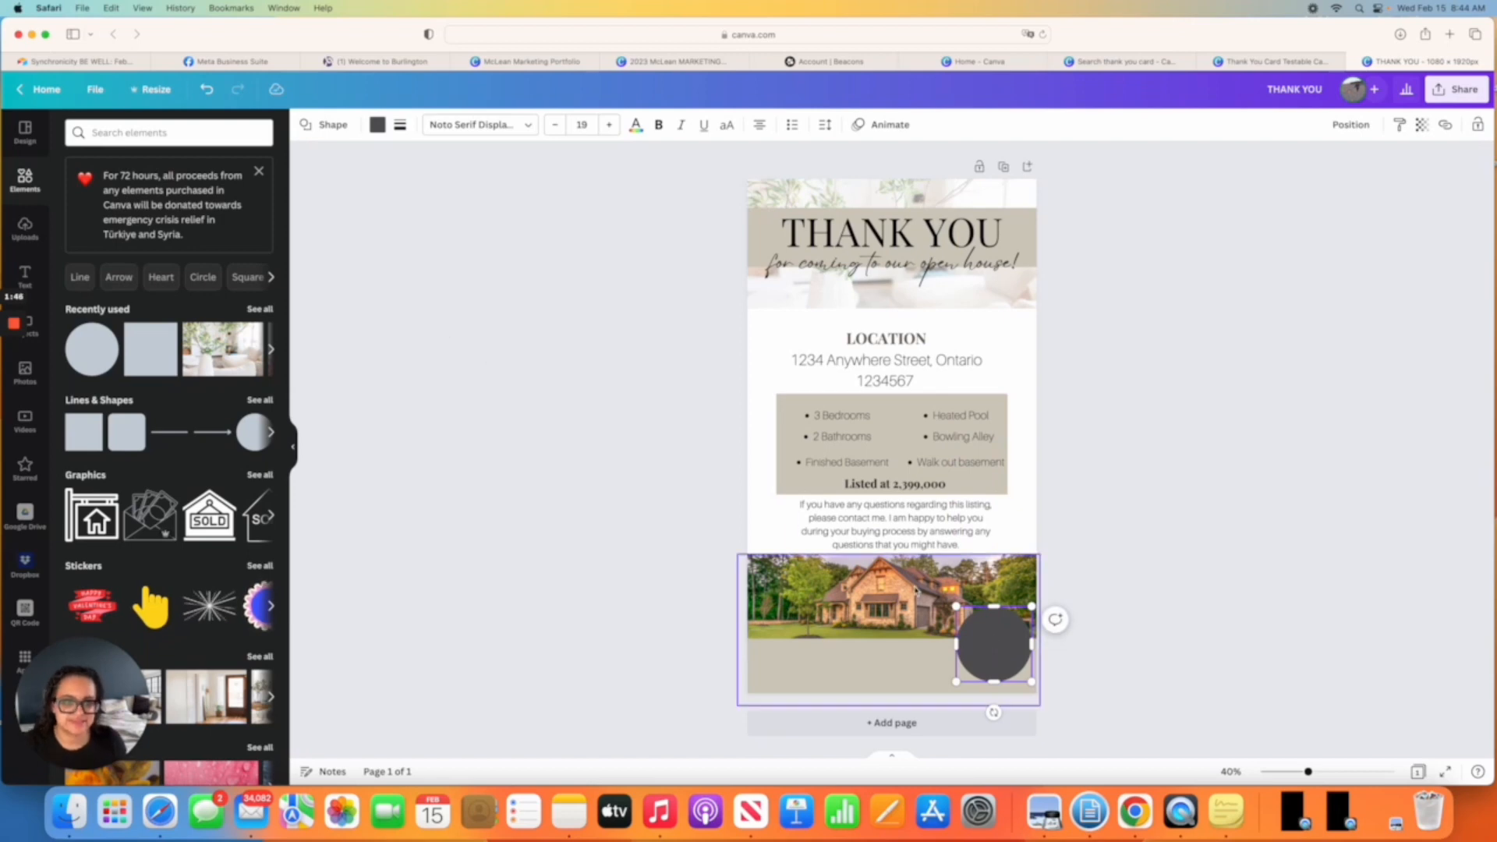
left_click(379, 125)
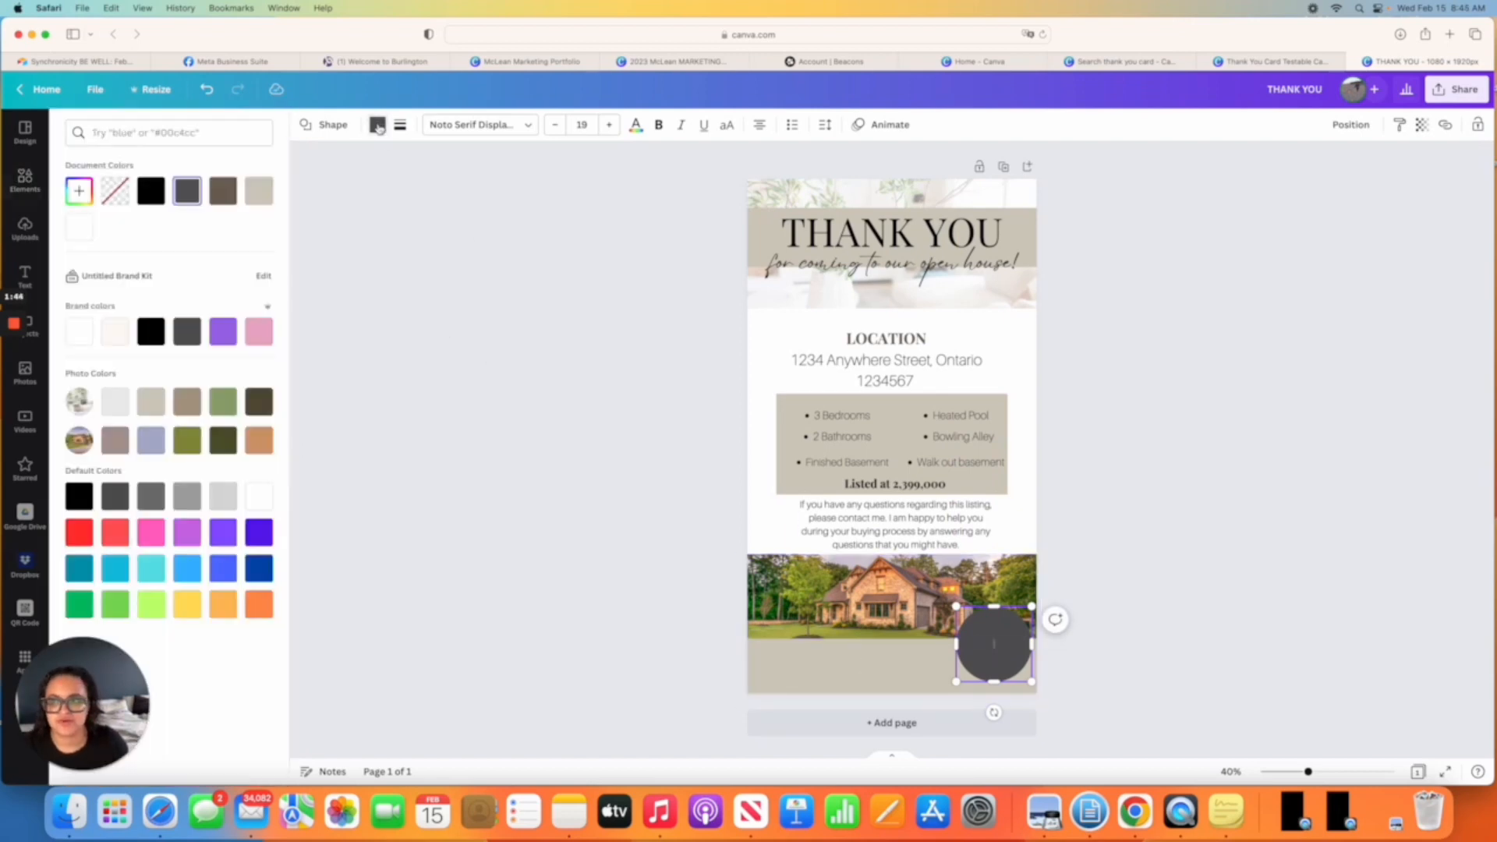
left_click(260, 192)
left_click(558, 428)
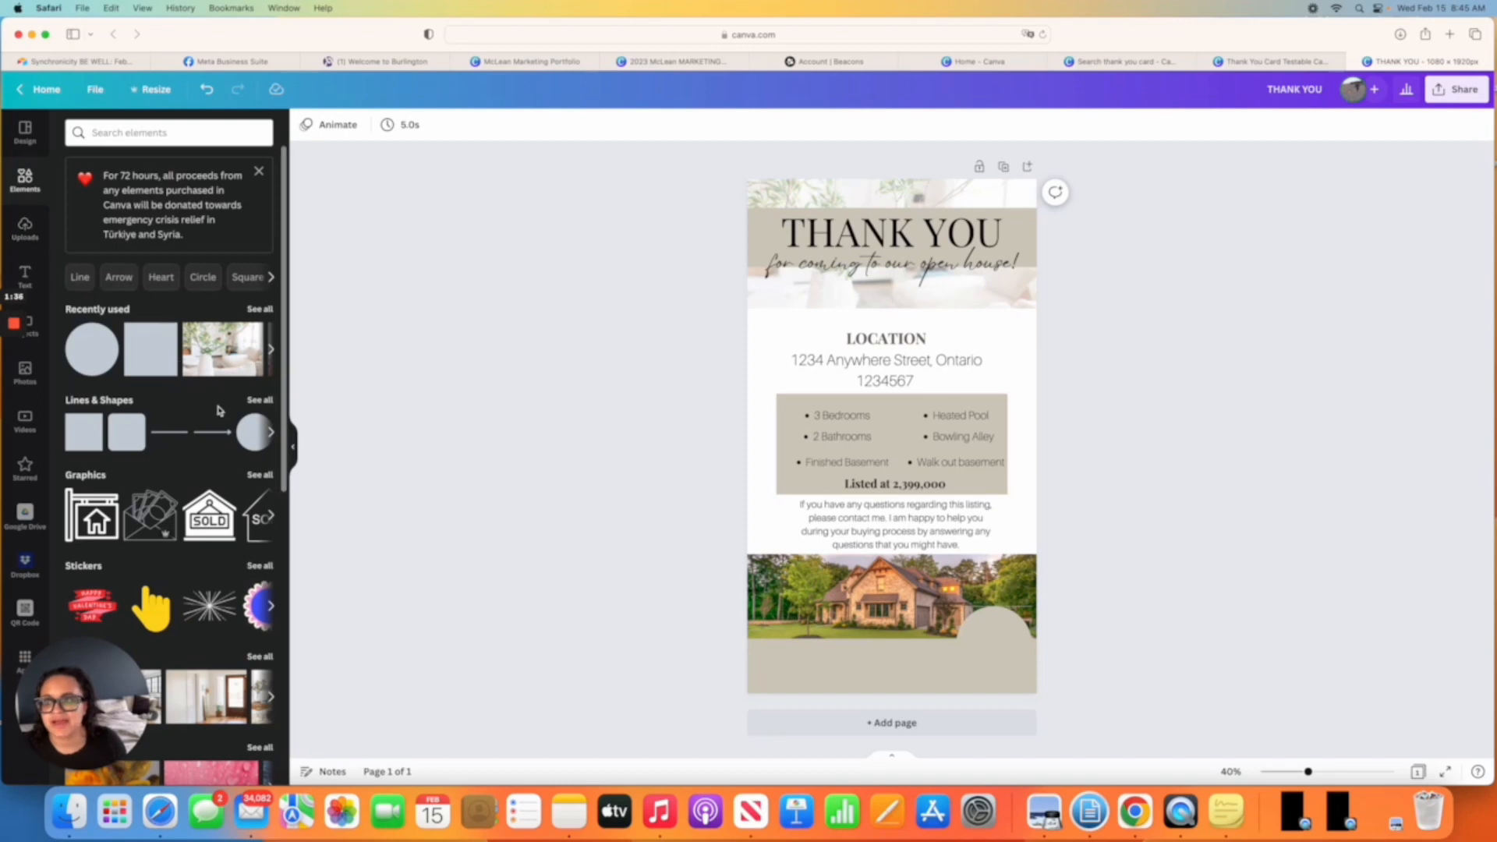
Add a circular photo frame and size and place it inside the beige circle, leaving a thin beige rim.
scroll(219, 411, "down", 10)
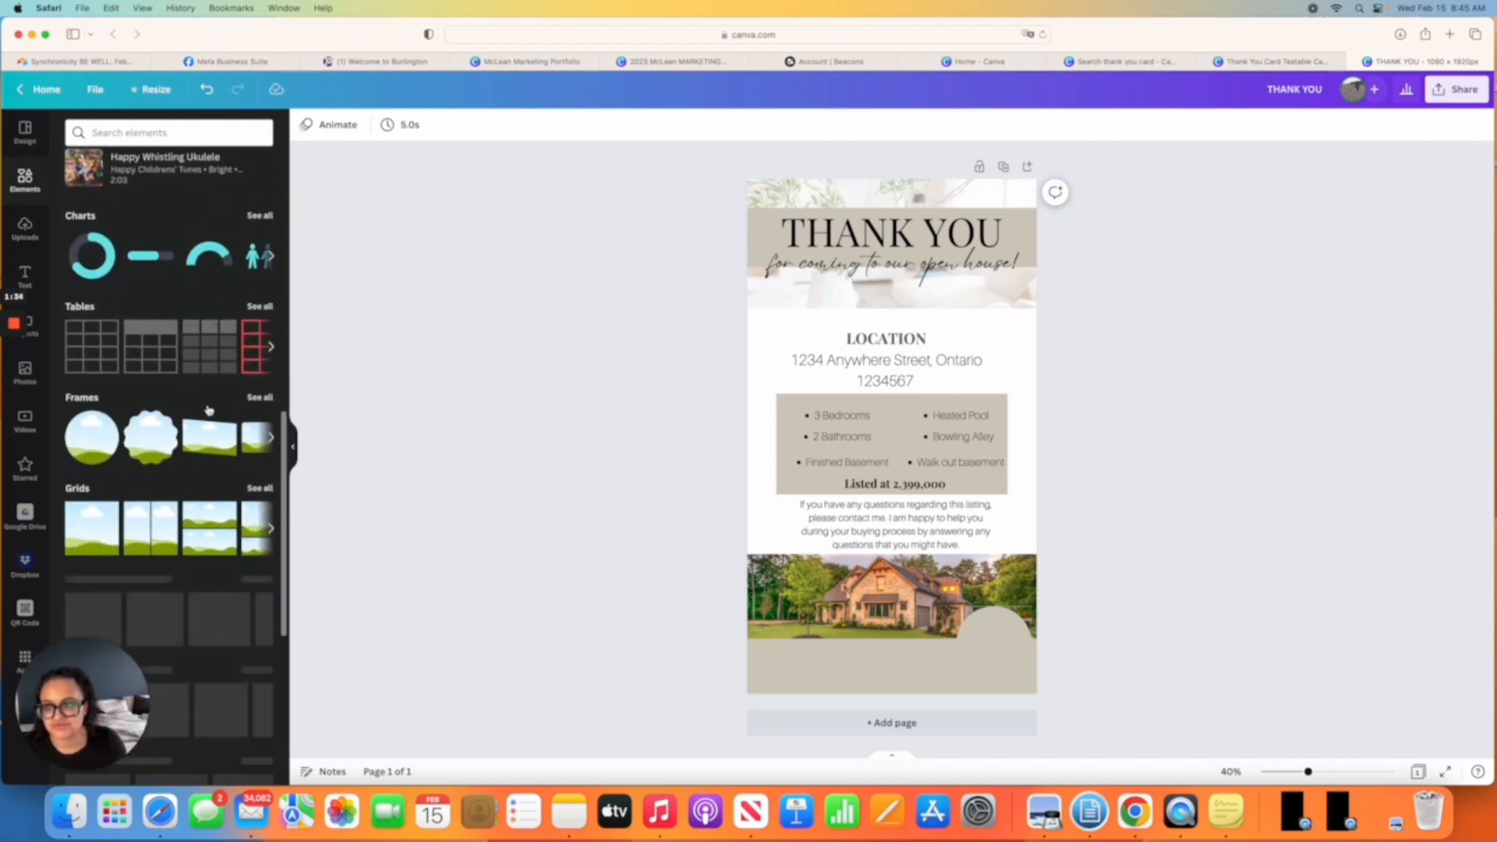
scroll(195, 409, "down", 2)
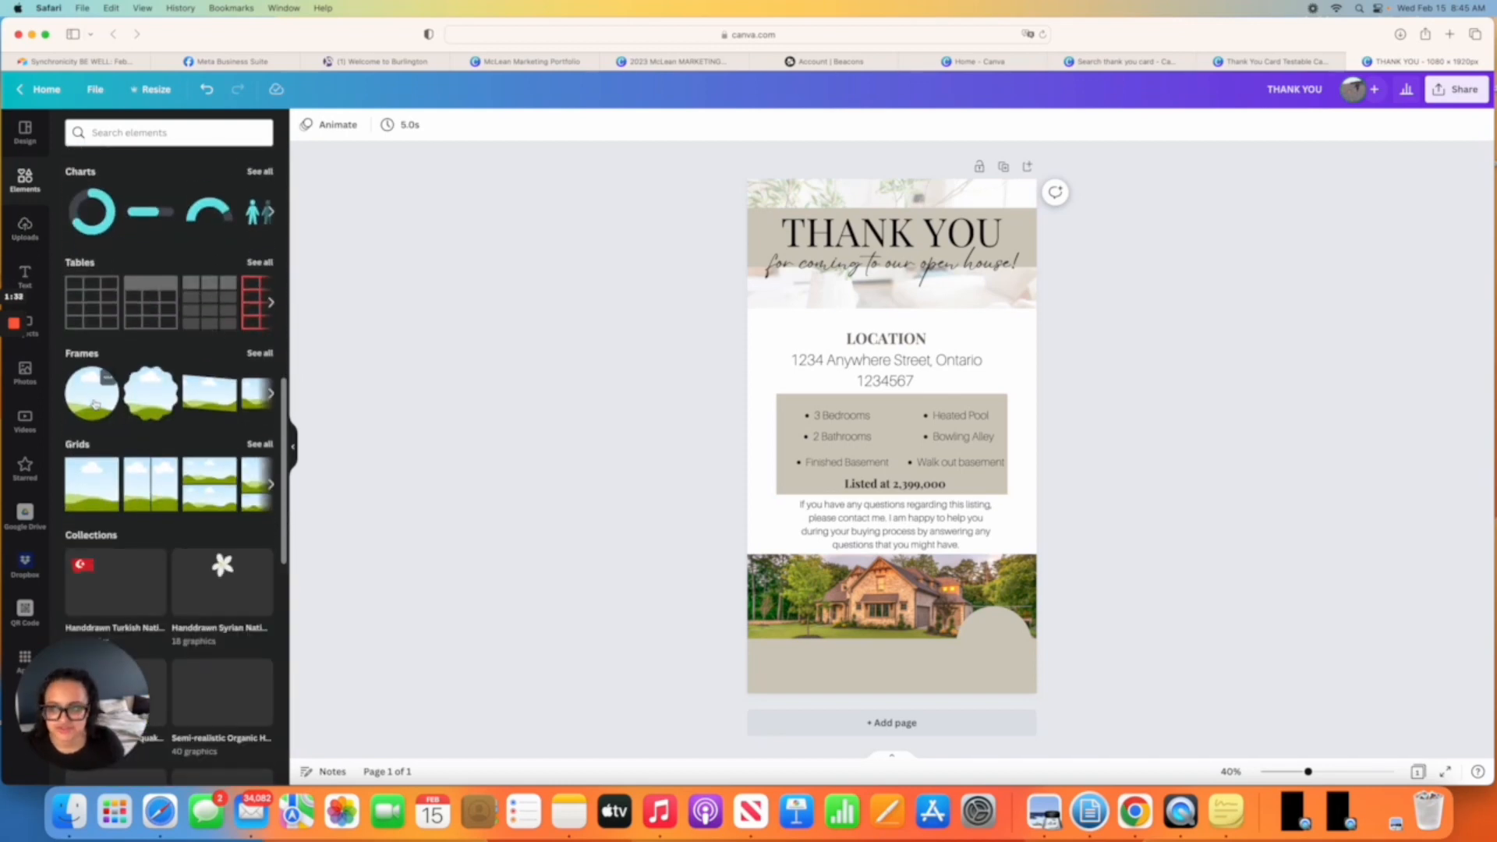
left_click_drag(94, 403, 872, 406)
left_click_drag(818, 362, 907, 450)
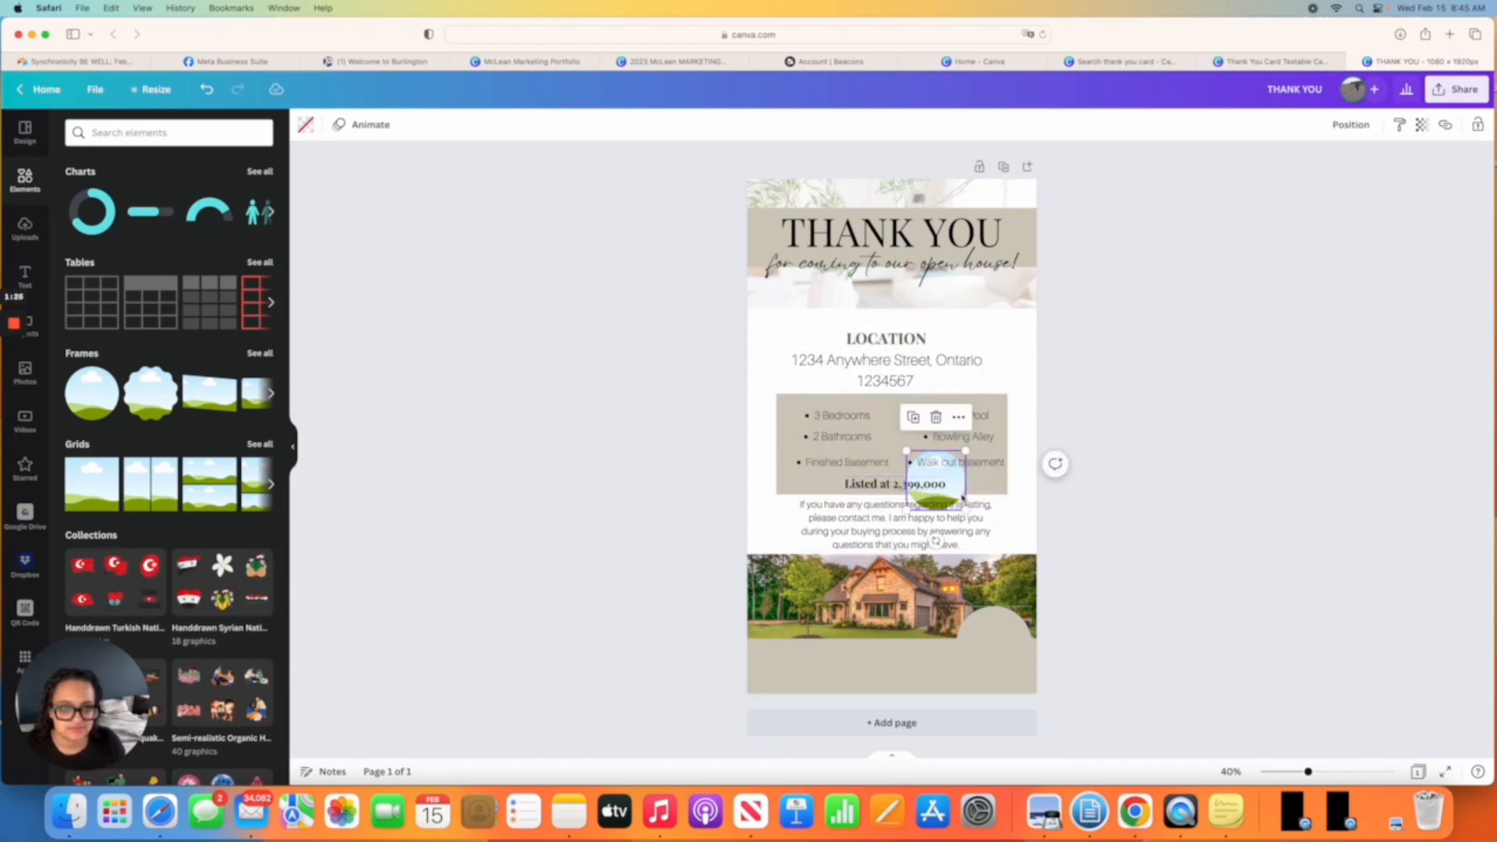
left_click_drag(963, 496, 1004, 652)
left_click(1148, 660)
left_click(1004, 649)
left_click(1206, 708)
left_click(1184, 685)
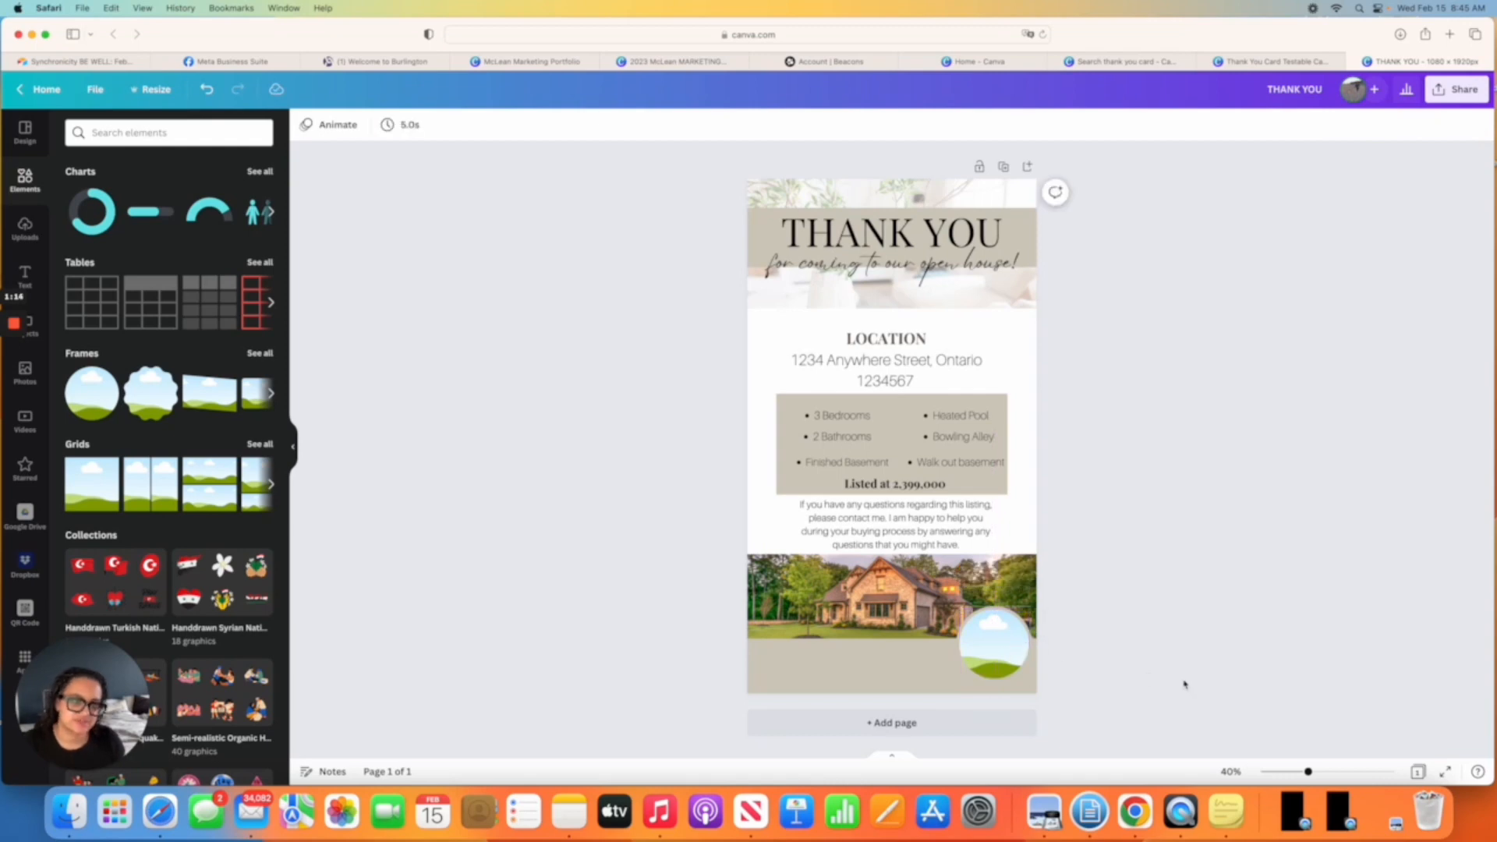
Fine-tune the circular frame's size and centre it inside the beige circle.
left_click(976, 673)
left_click_drag(960, 680, 1010, 659)
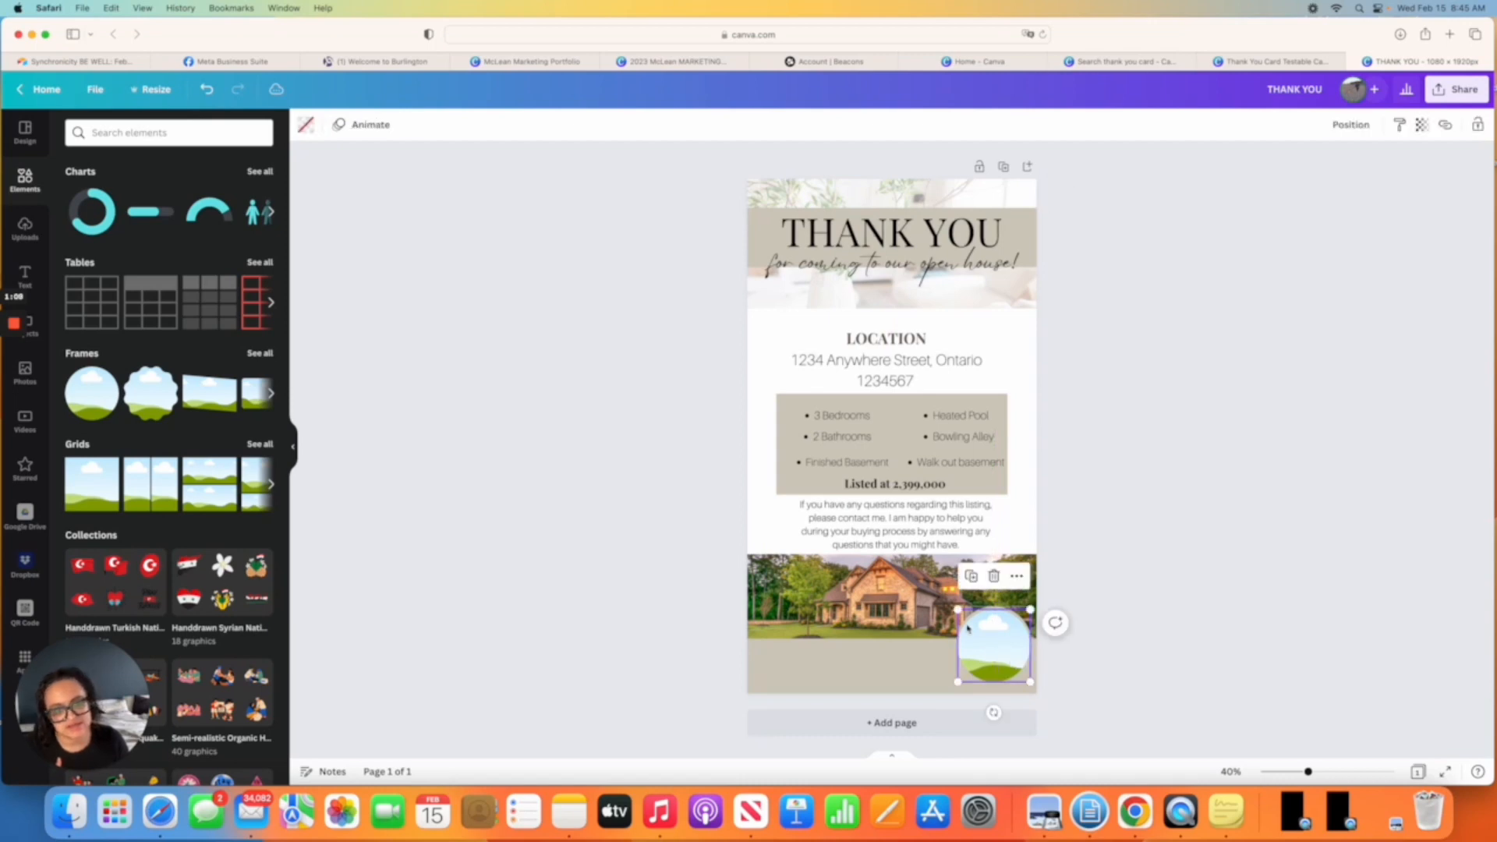
left_click_drag(958, 613, 973, 628)
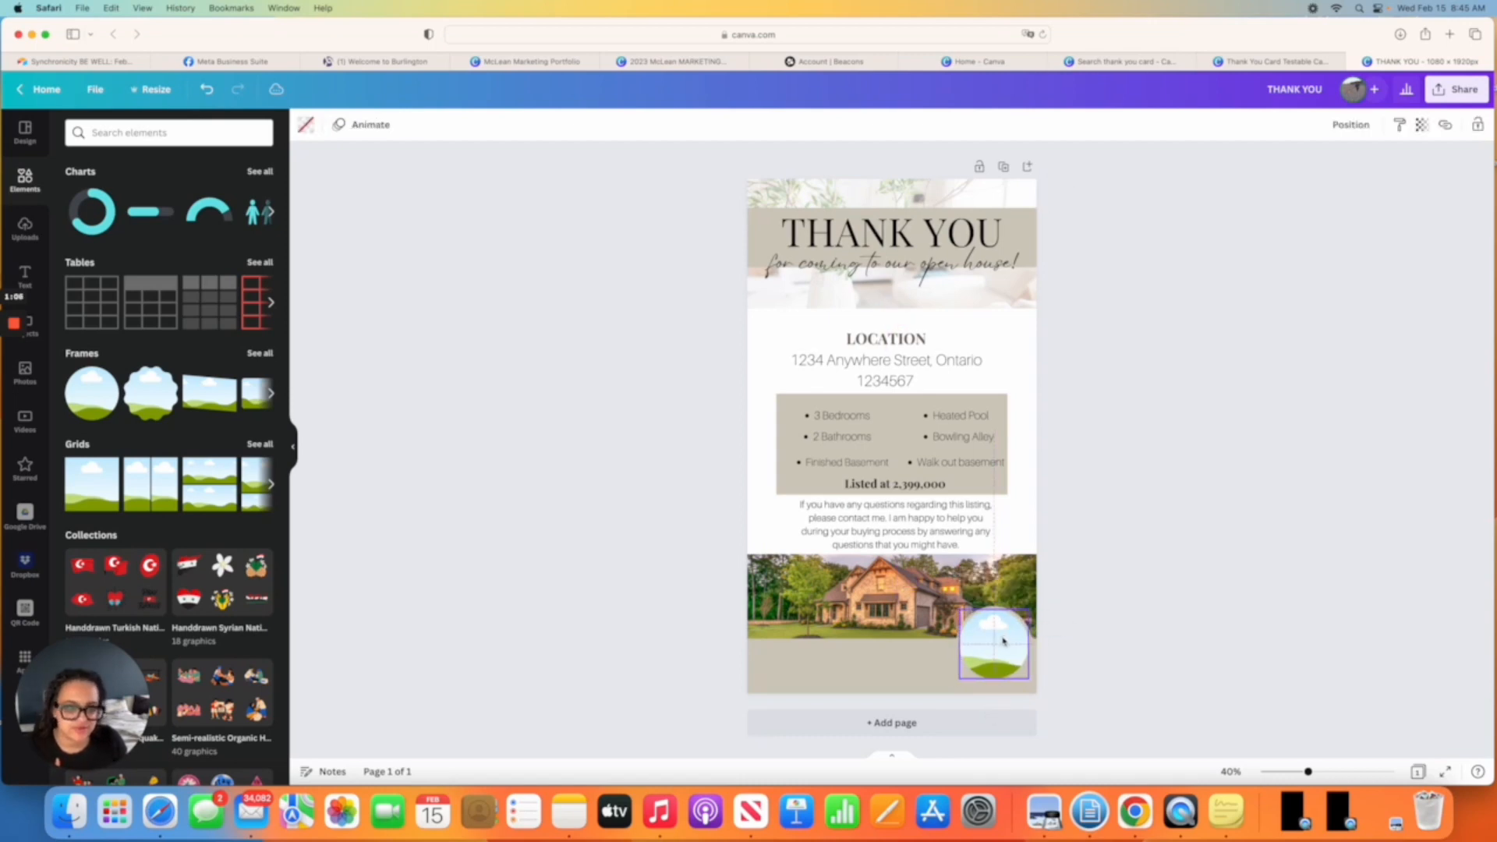
left_click(1119, 672)
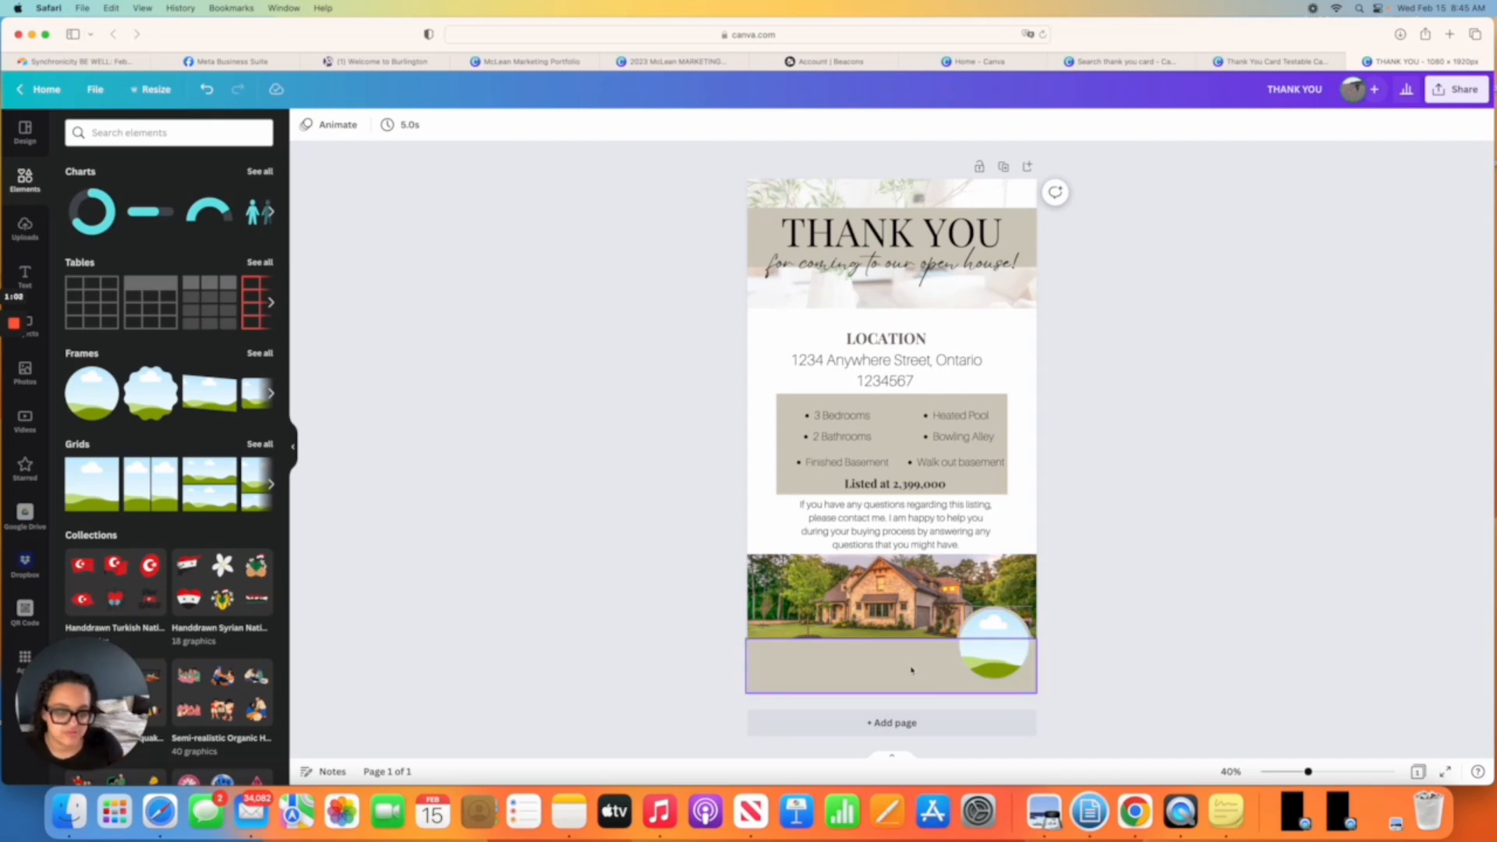
Move the circular frame and the beige circle behind it slightly down so they stay centred on each other.
left_click(996, 627)
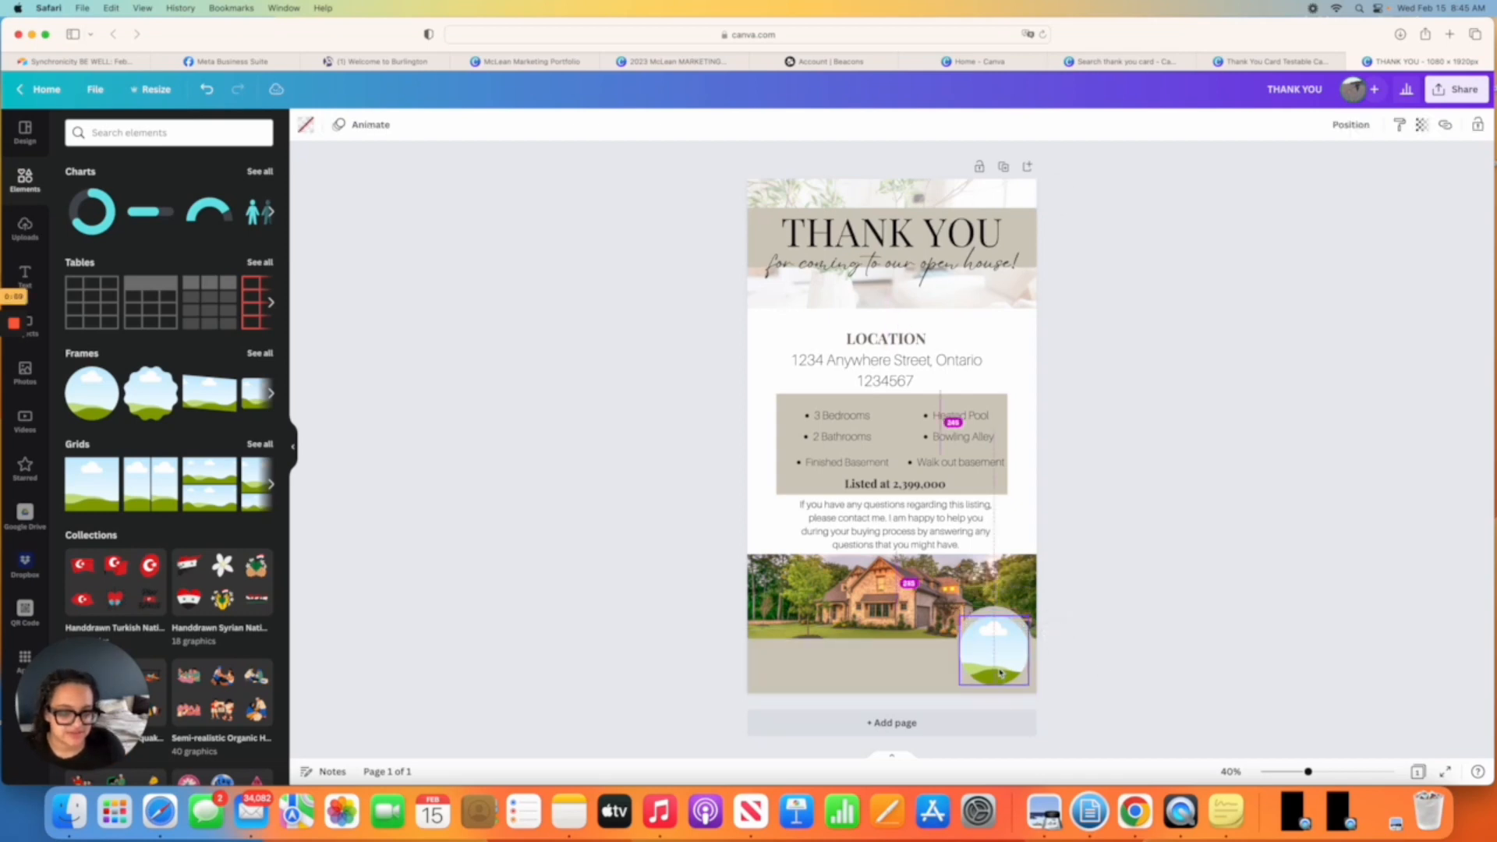
left_click(1111, 612)
left_click(1011, 613)
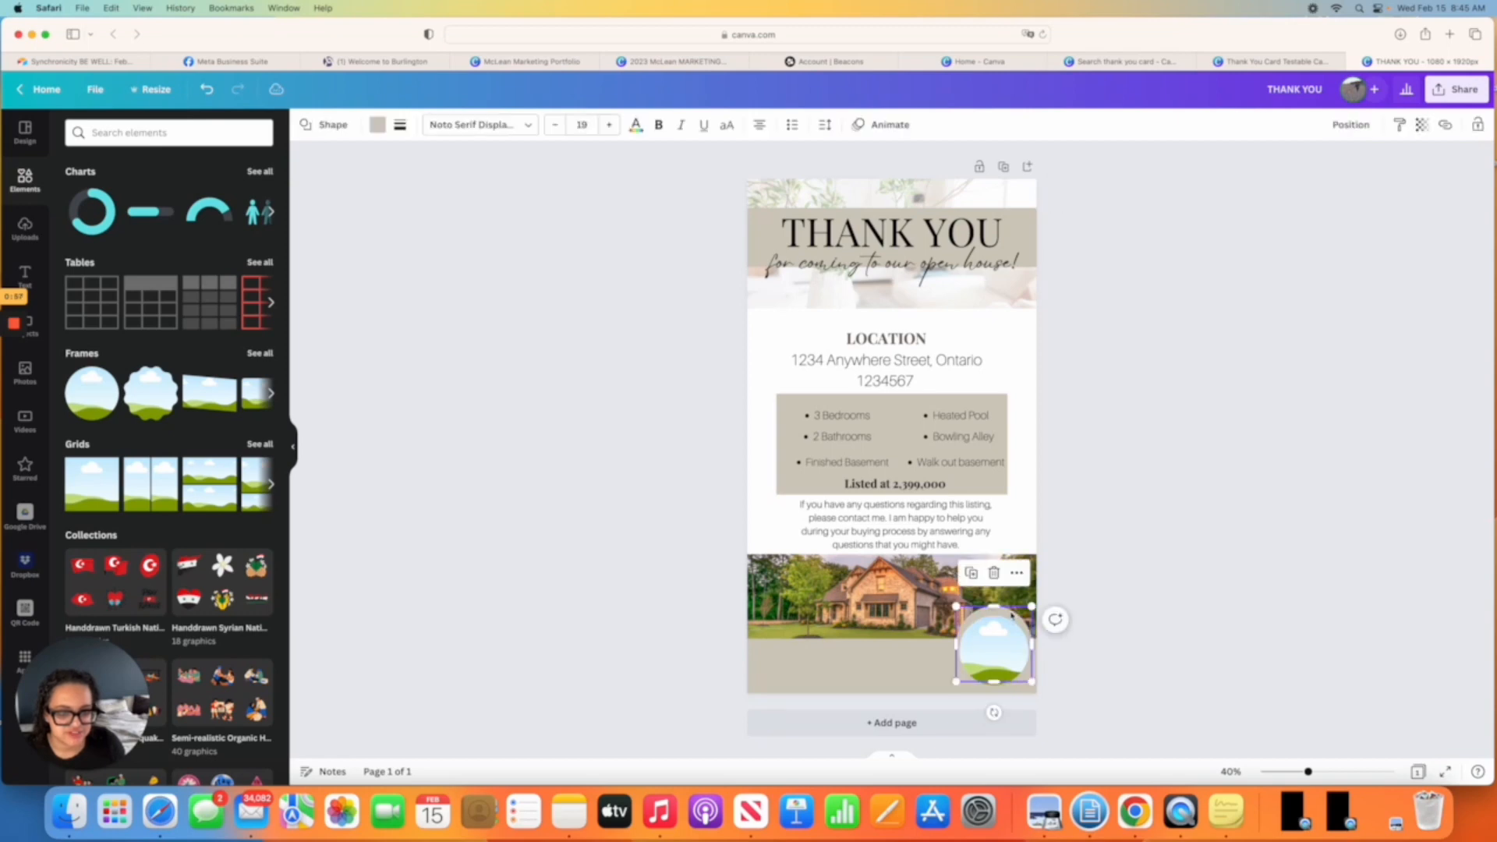
left_click_drag(1010, 613, 1011, 617)
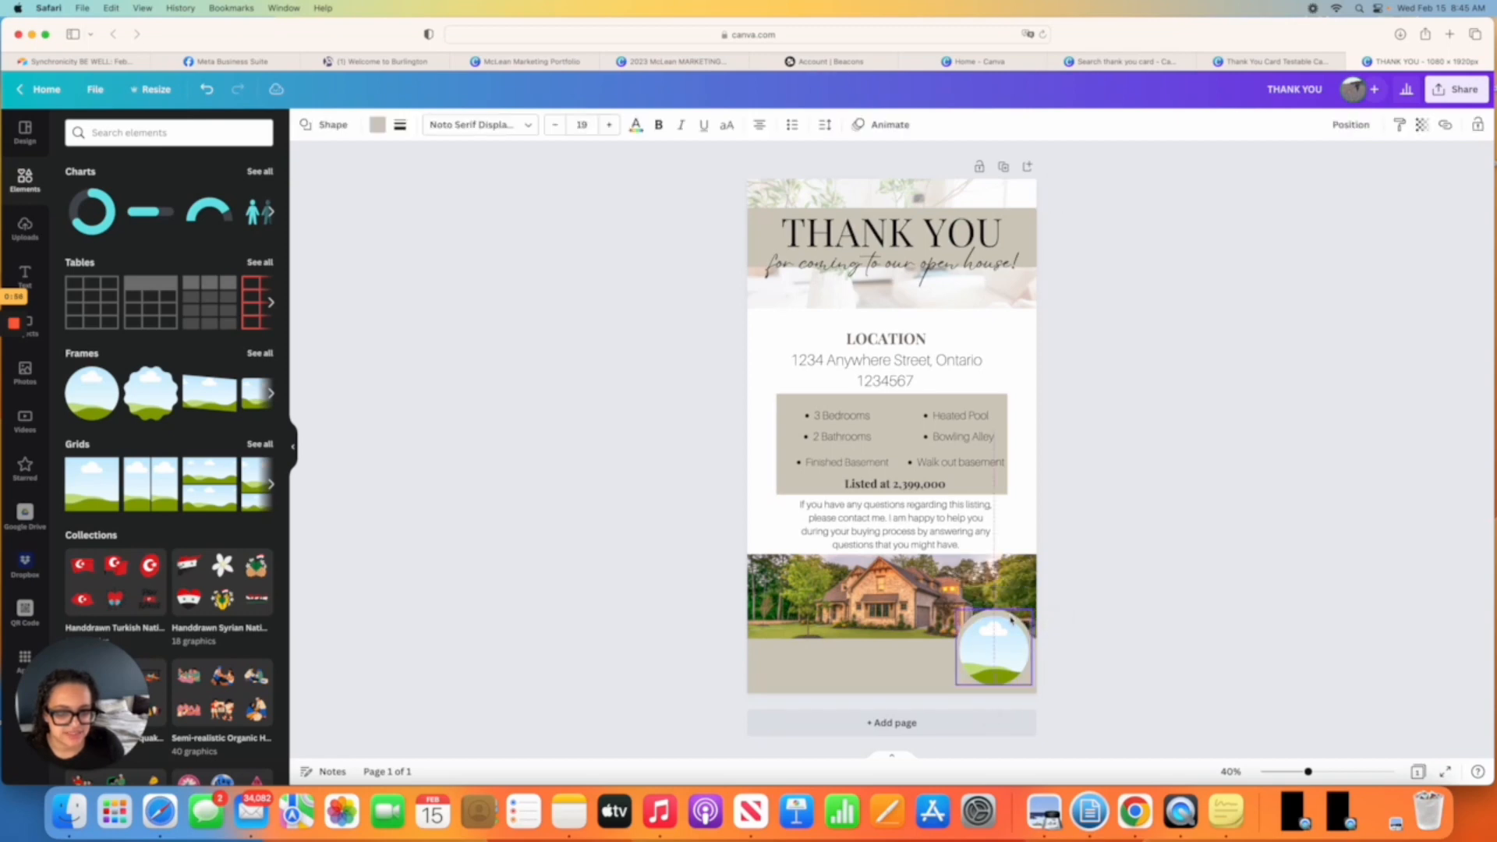
left_click(1095, 661)
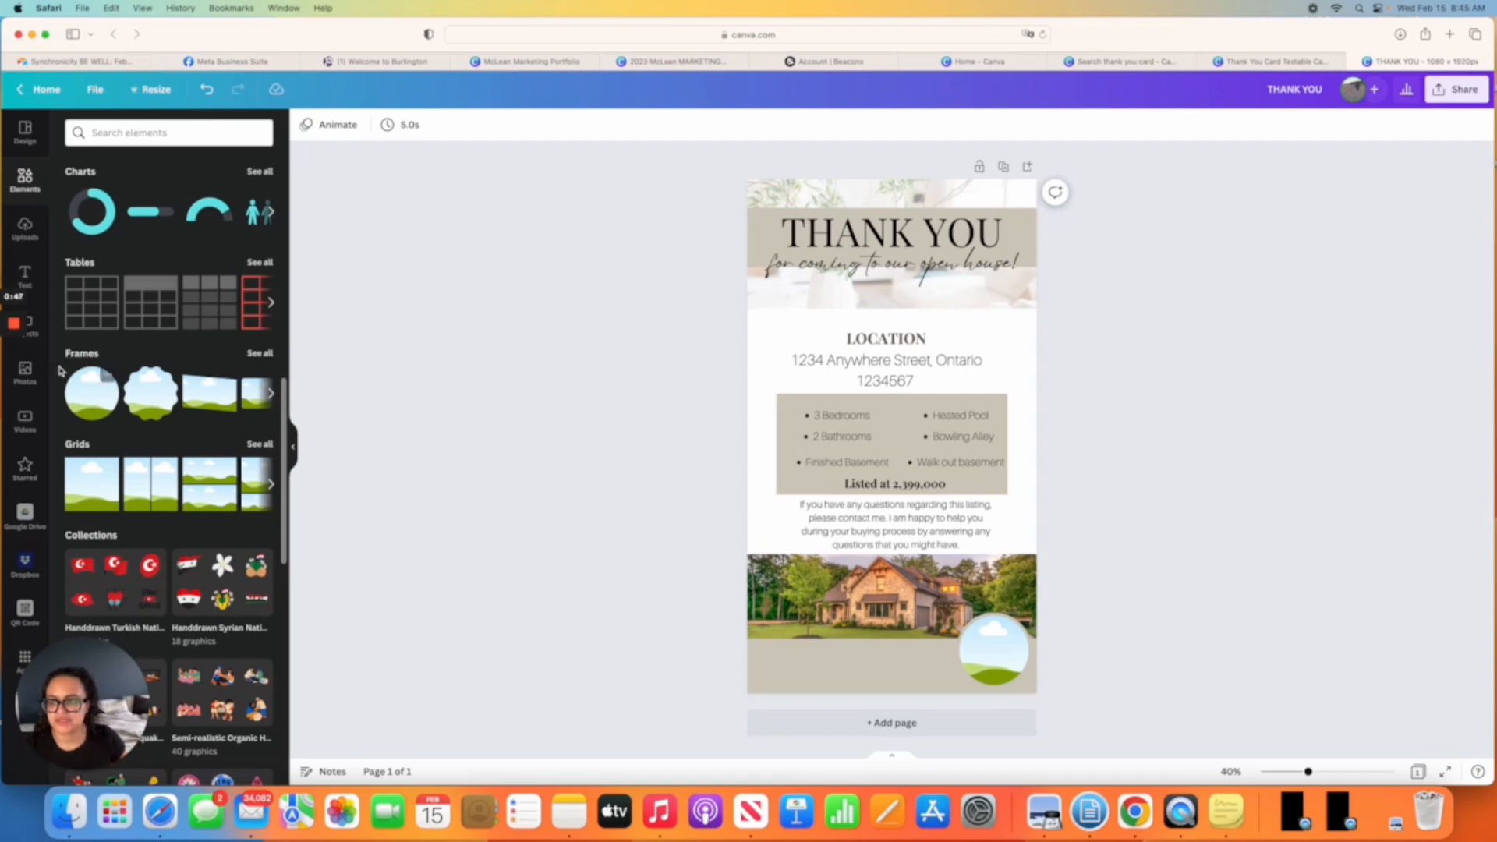
Search the photo library for "realtor".
mouse_move(3, 357)
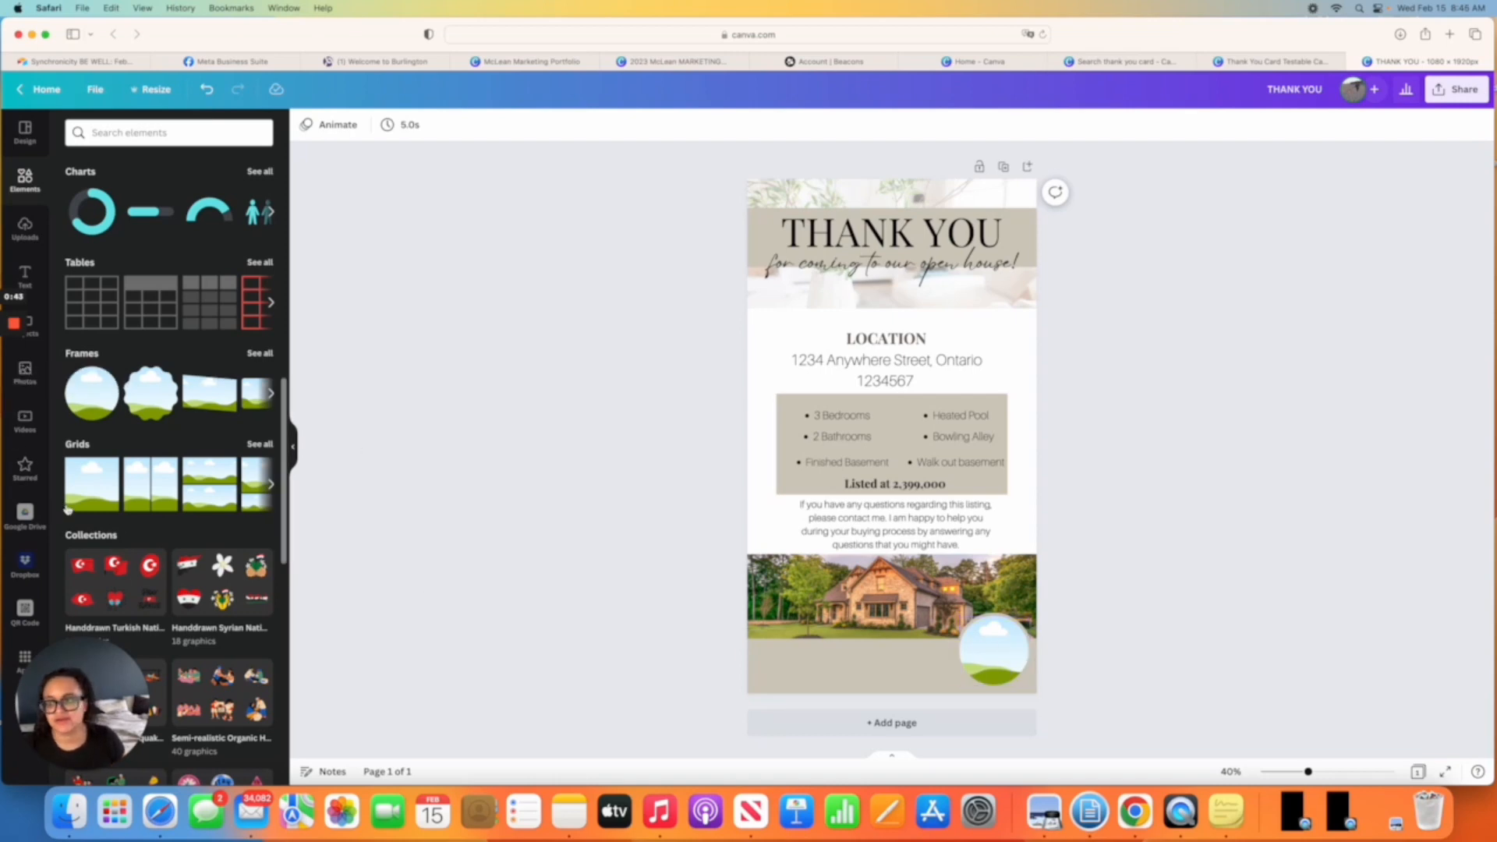
left_click(14, 378)
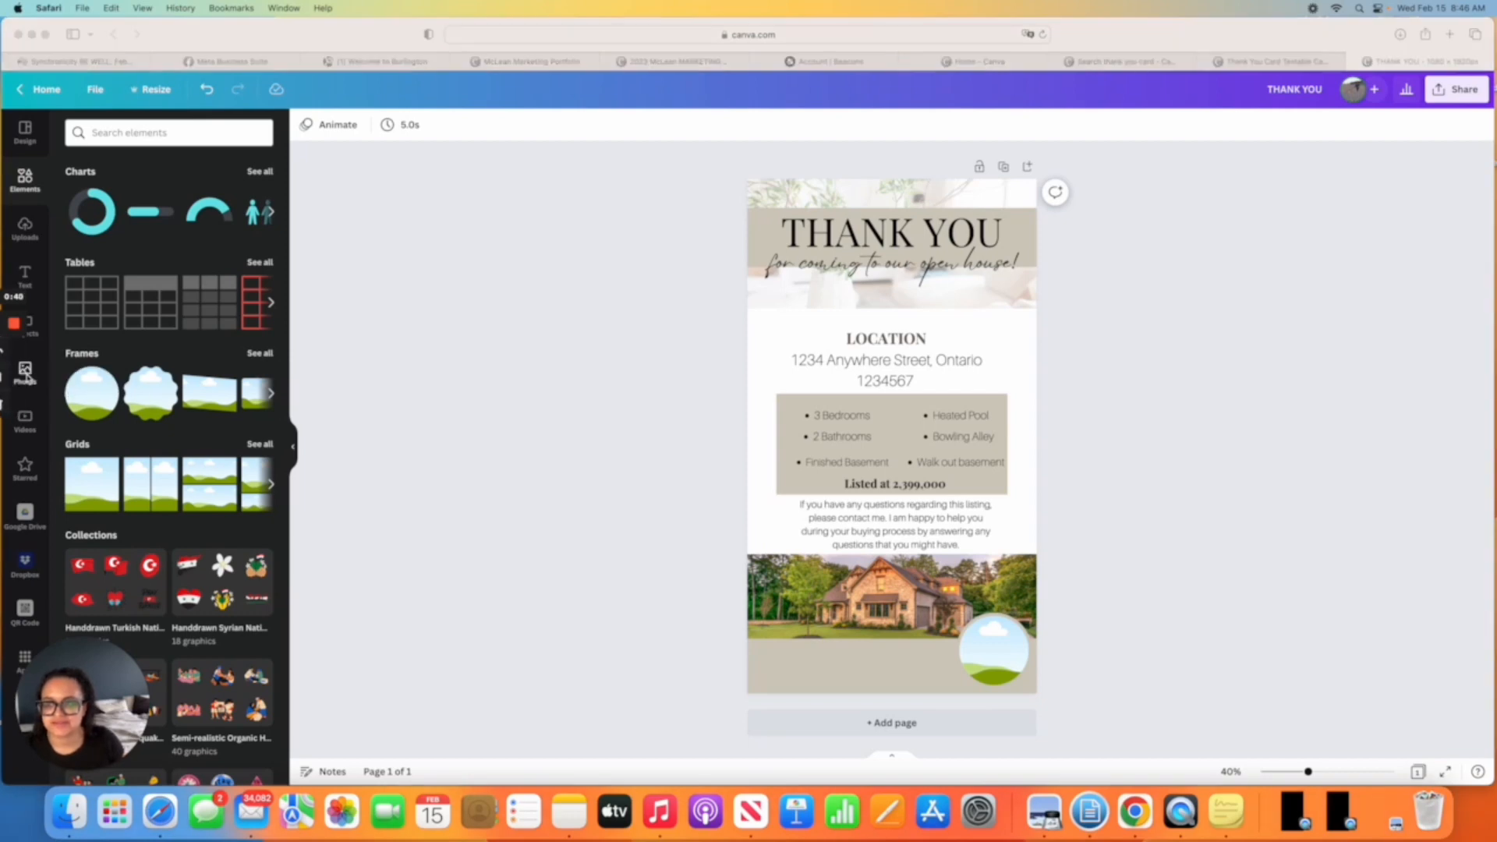
left_click(28, 378)
left_click(28, 378)
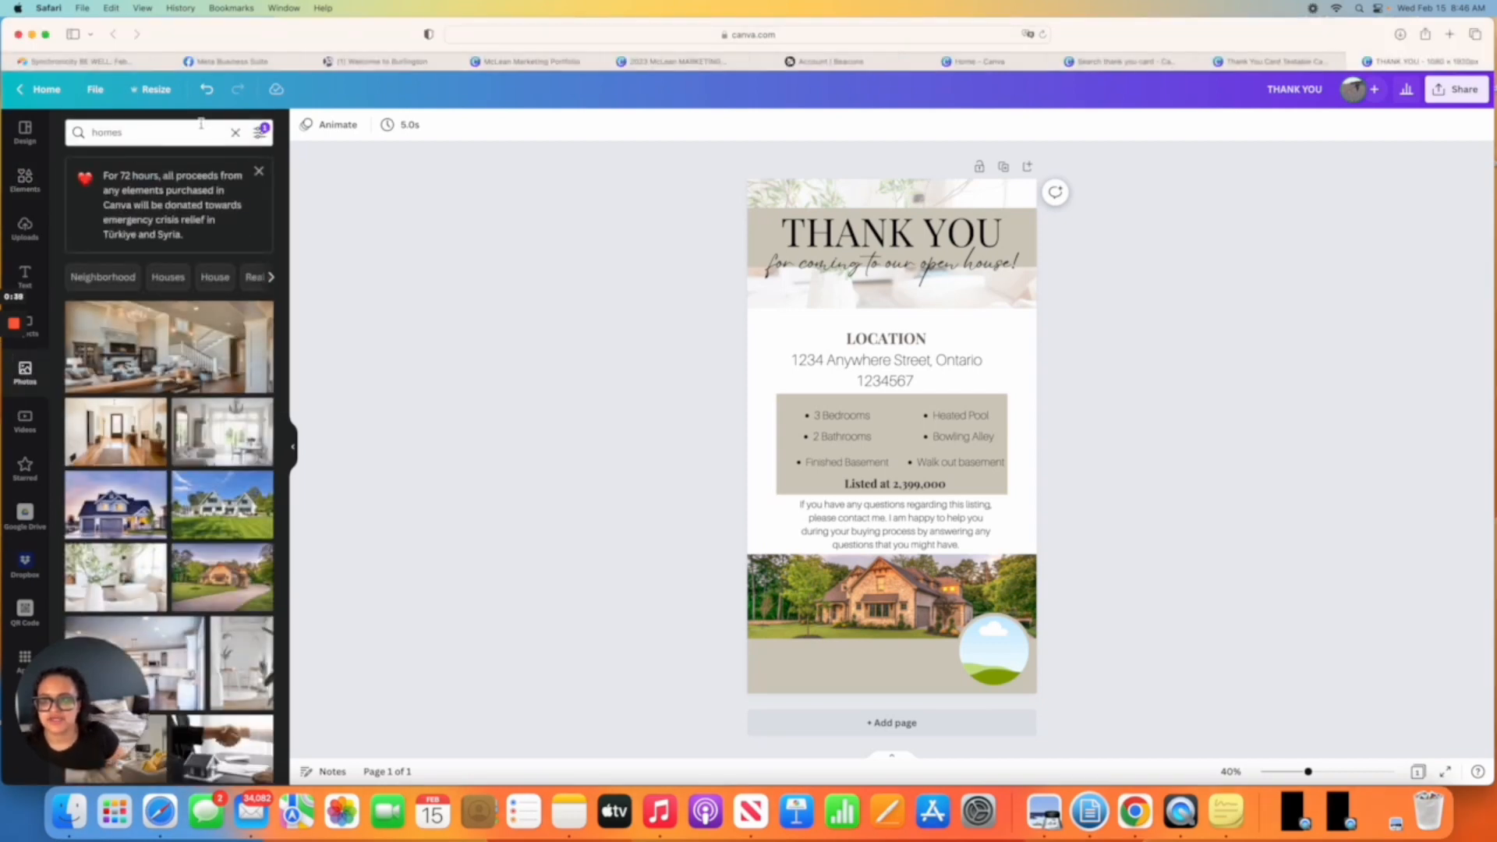
left_click(59, 121)
type("realtor")
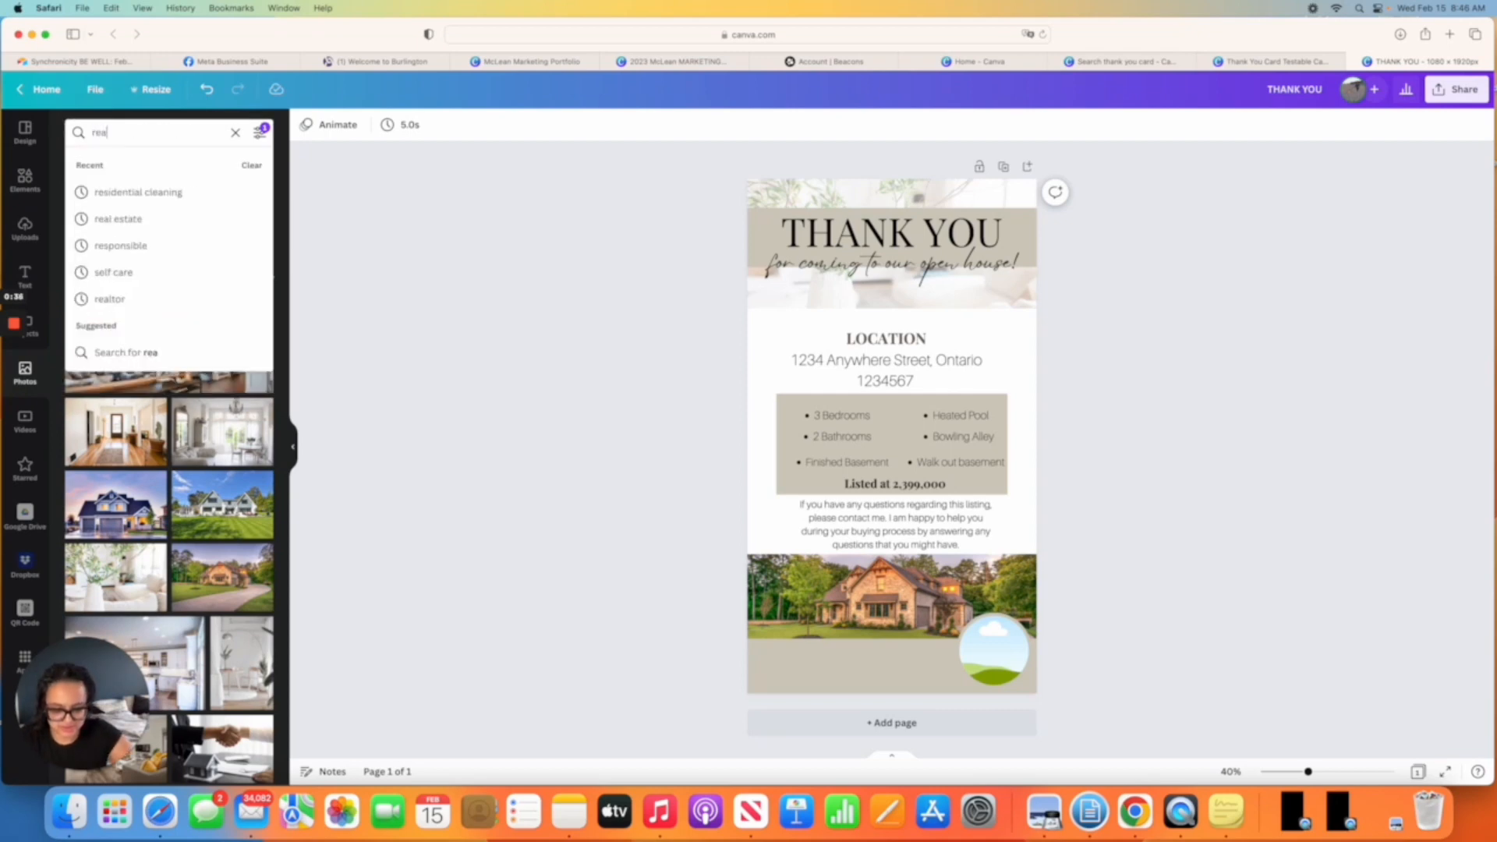
key("Return")
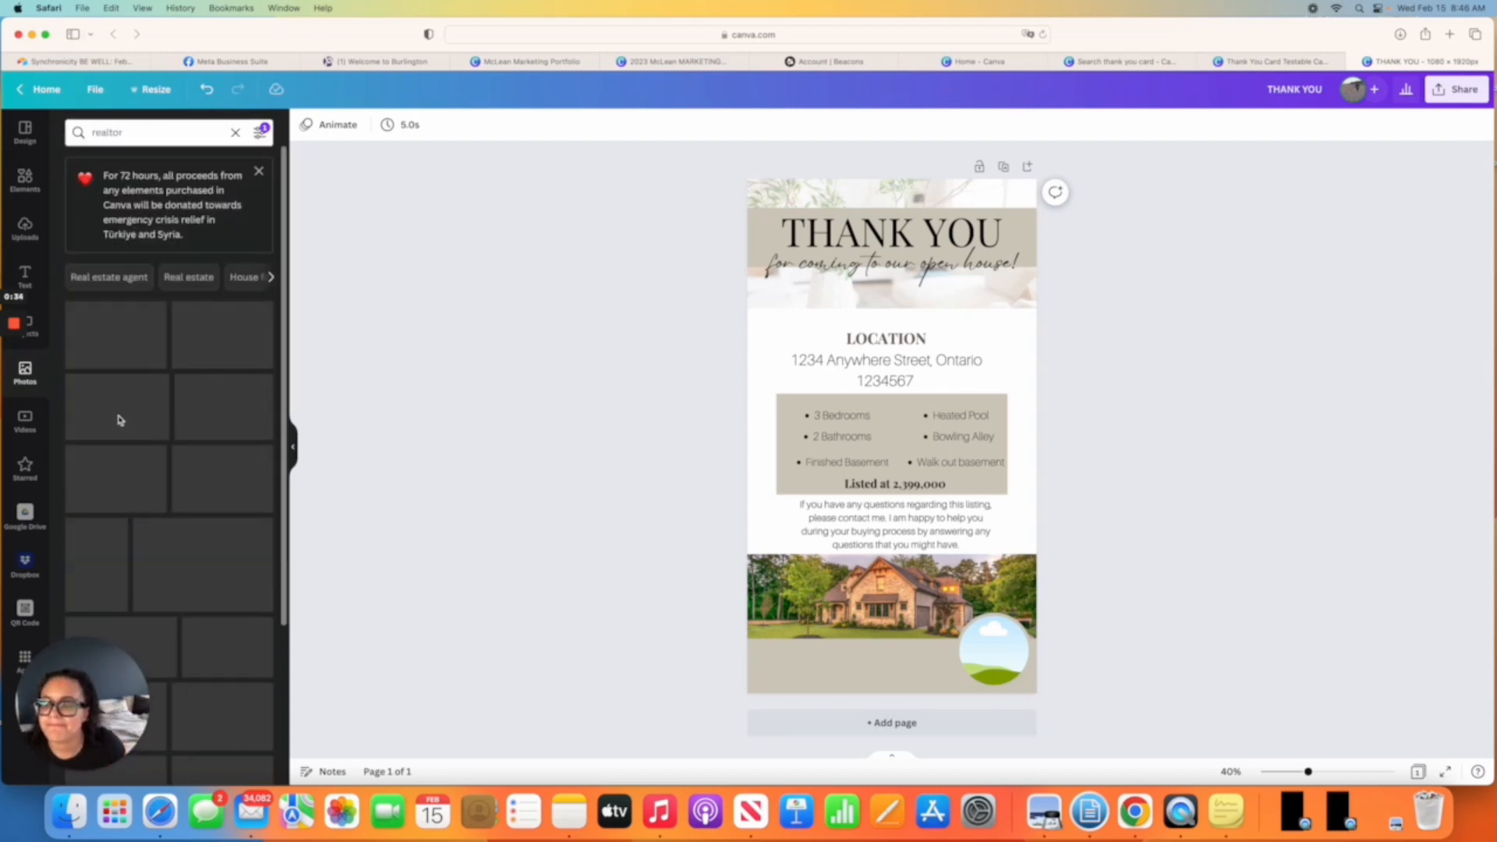
Browse the "realtor" photo results for a portrait that suits the circular frame.
scroll(156, 437, "down", 15)
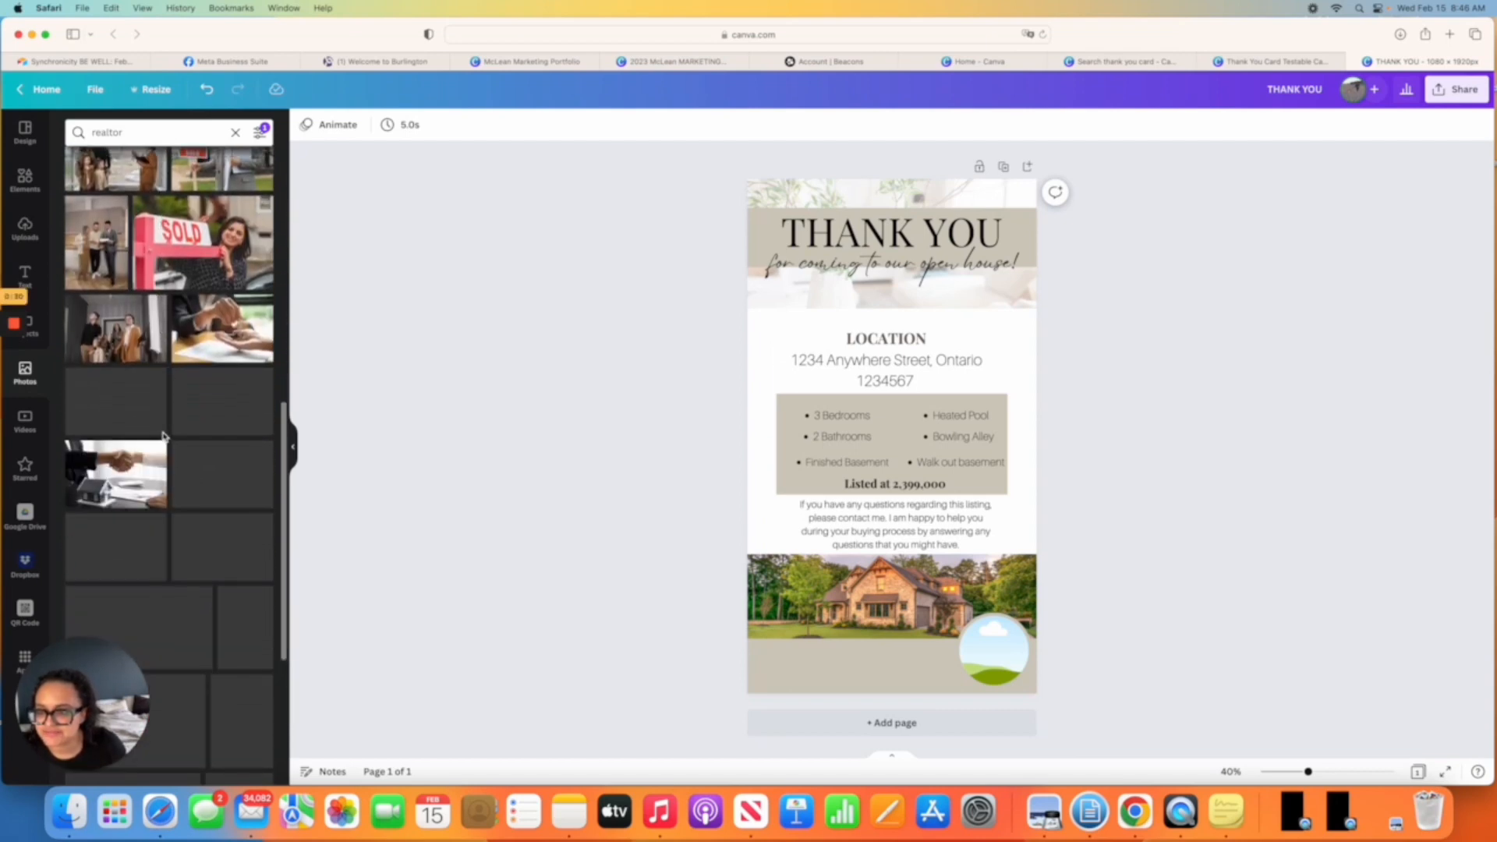
scroll(164, 436, "down", 3)
scroll(164, 437, "down", 2)
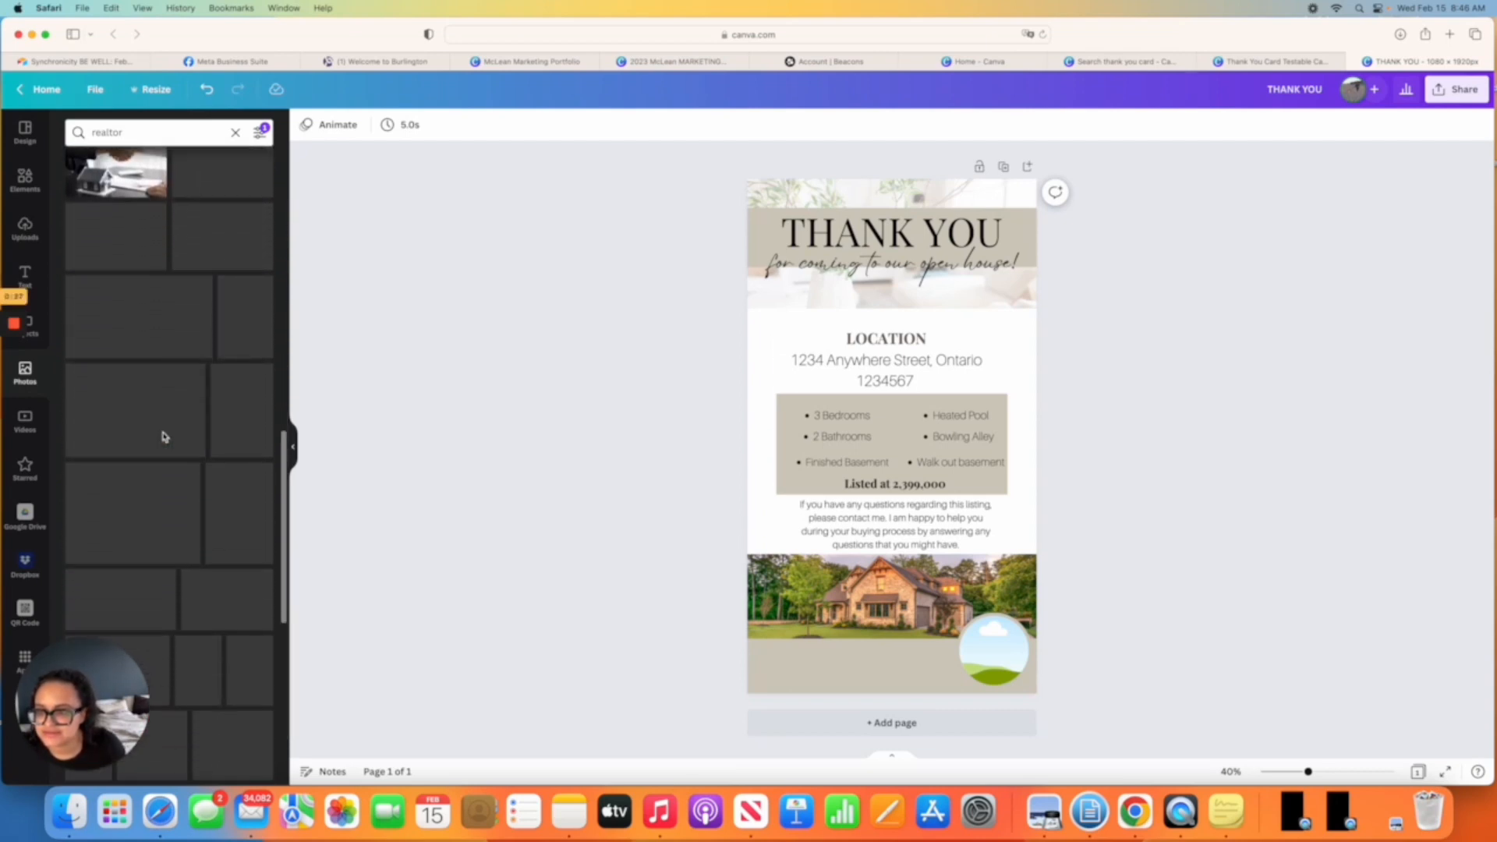
scroll(160, 435, "up", 20)
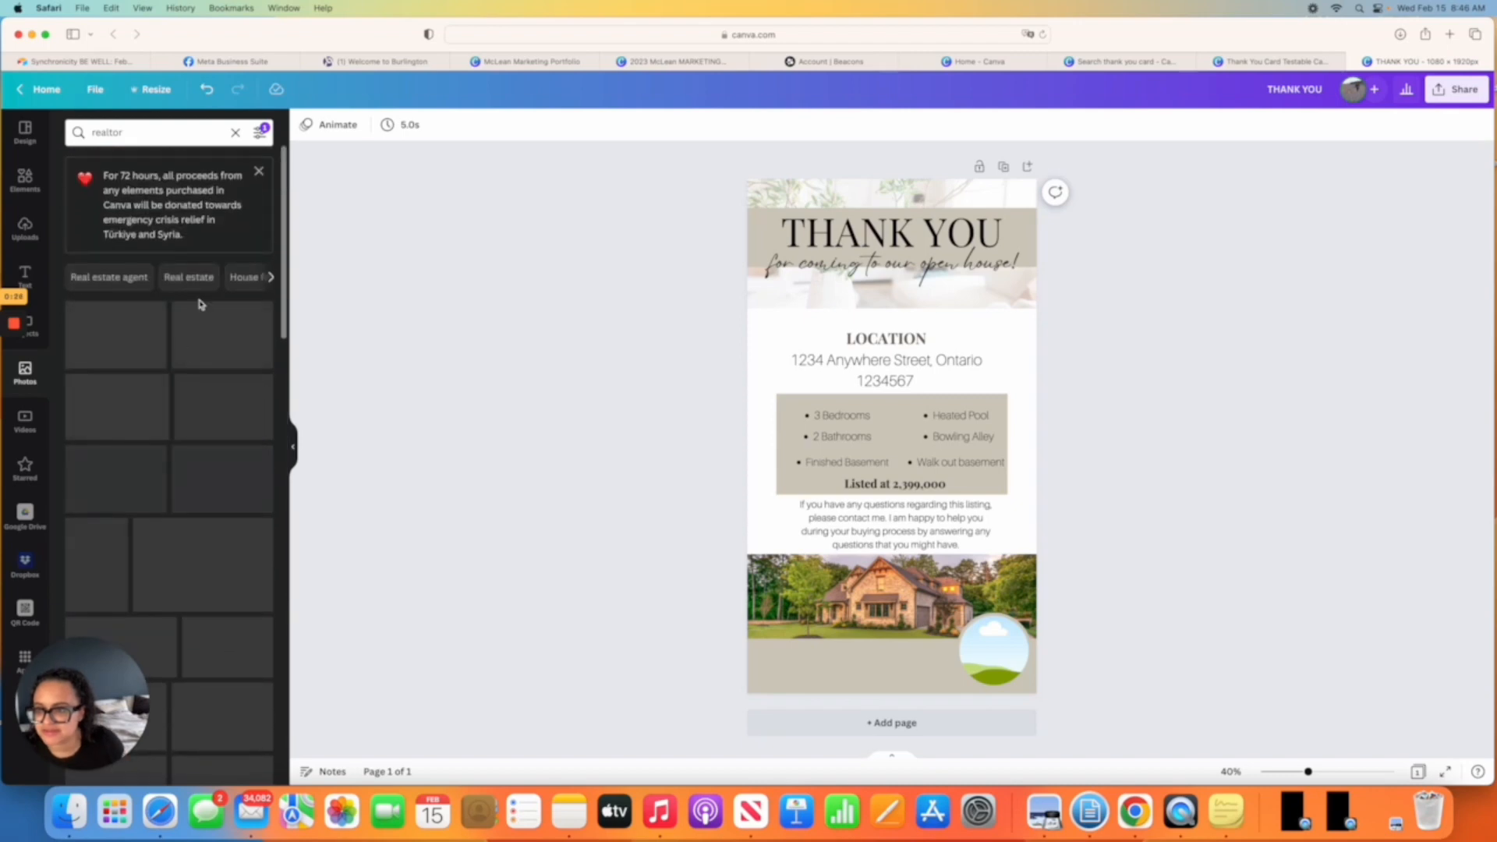
scroll(207, 608, "down", 5)
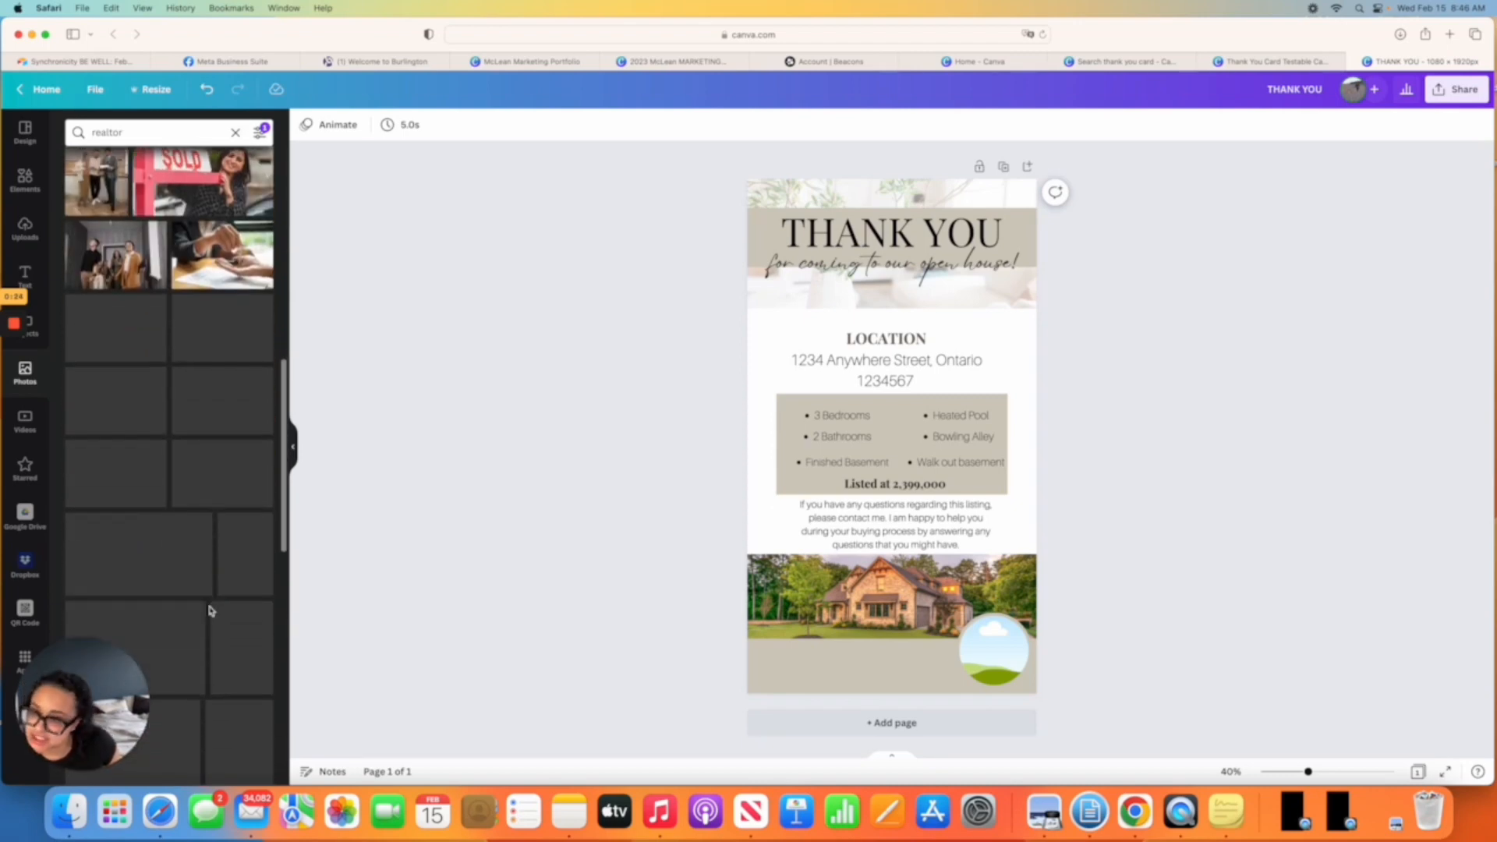
scroll(209, 610, "down", 10)
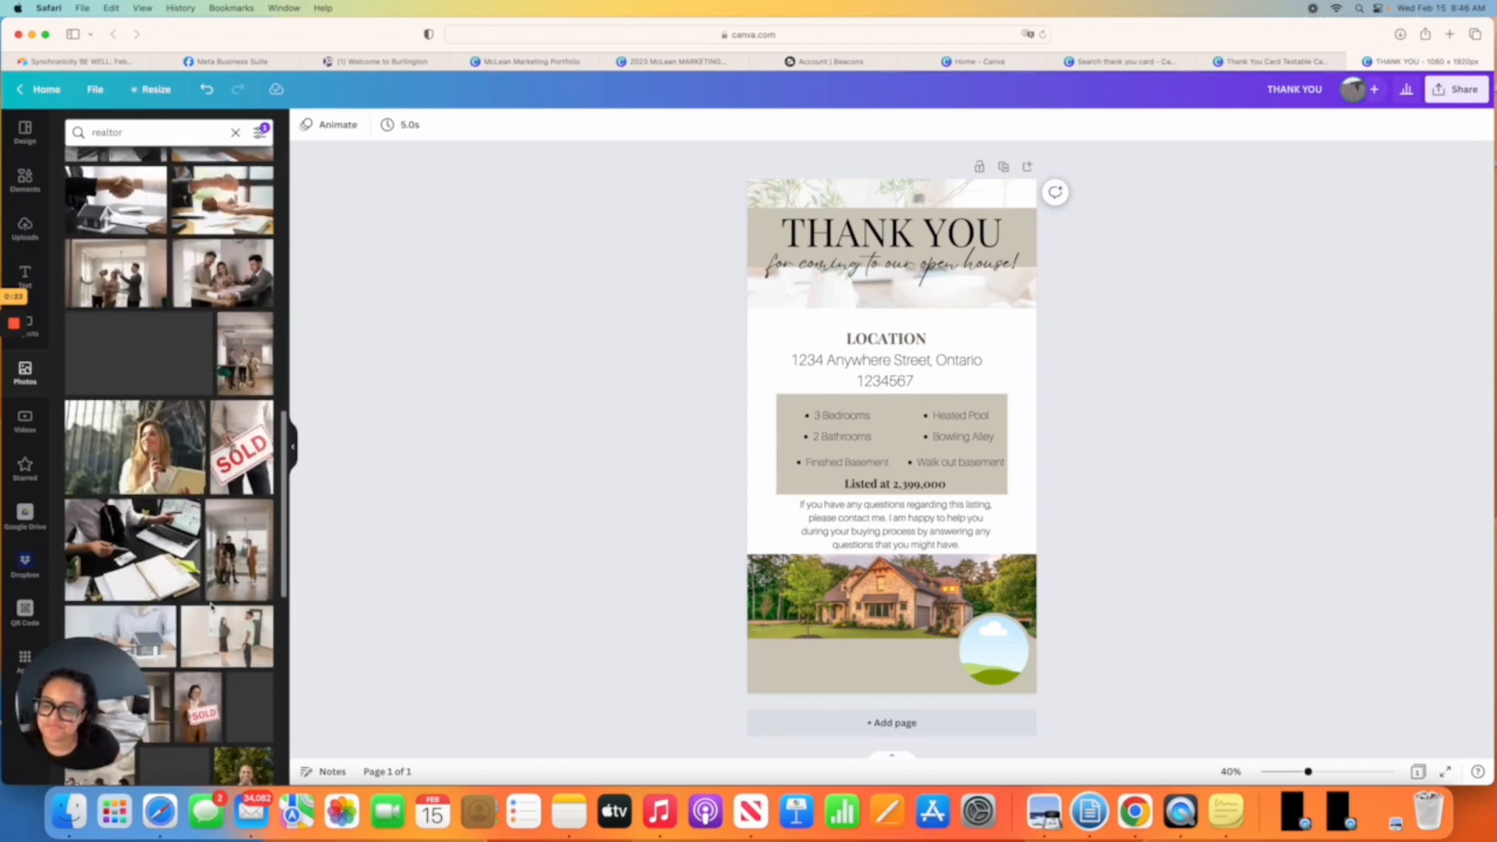
left_click(13, 324)
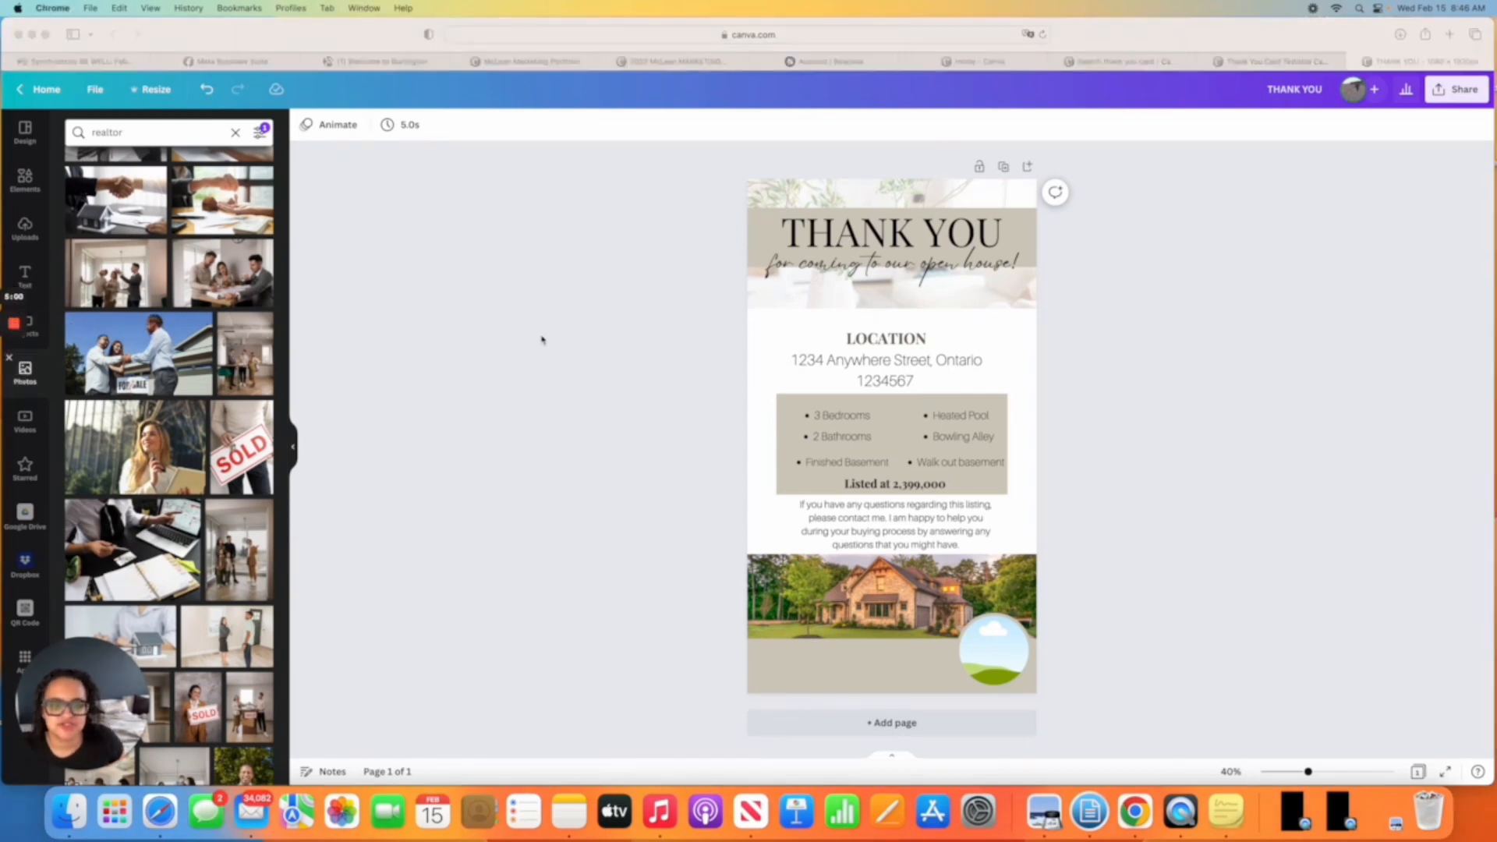
scroll(168, 378, "down", 10)
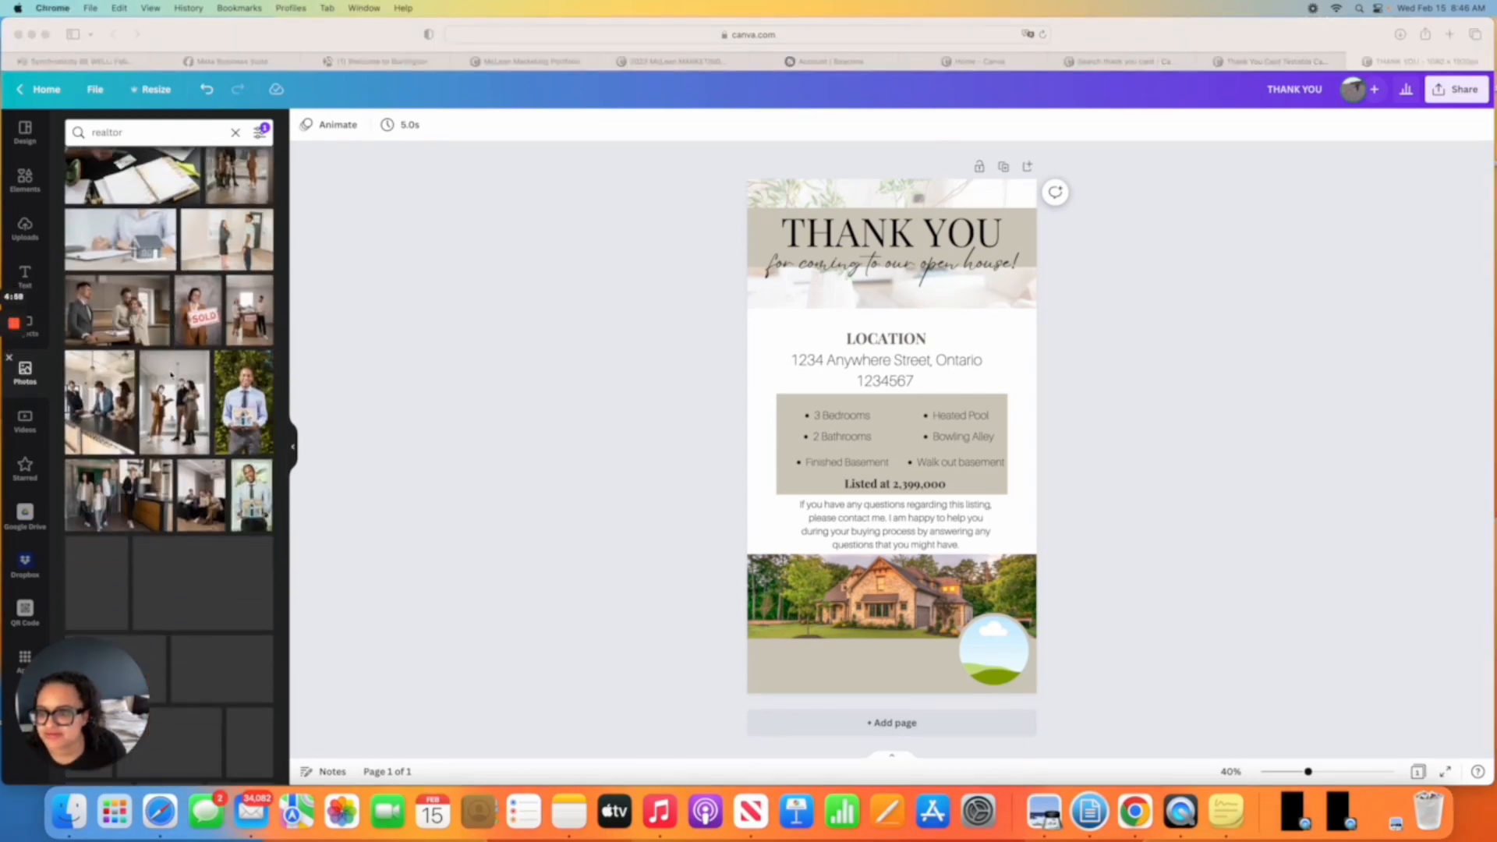
scroll(172, 376, "down", 4)
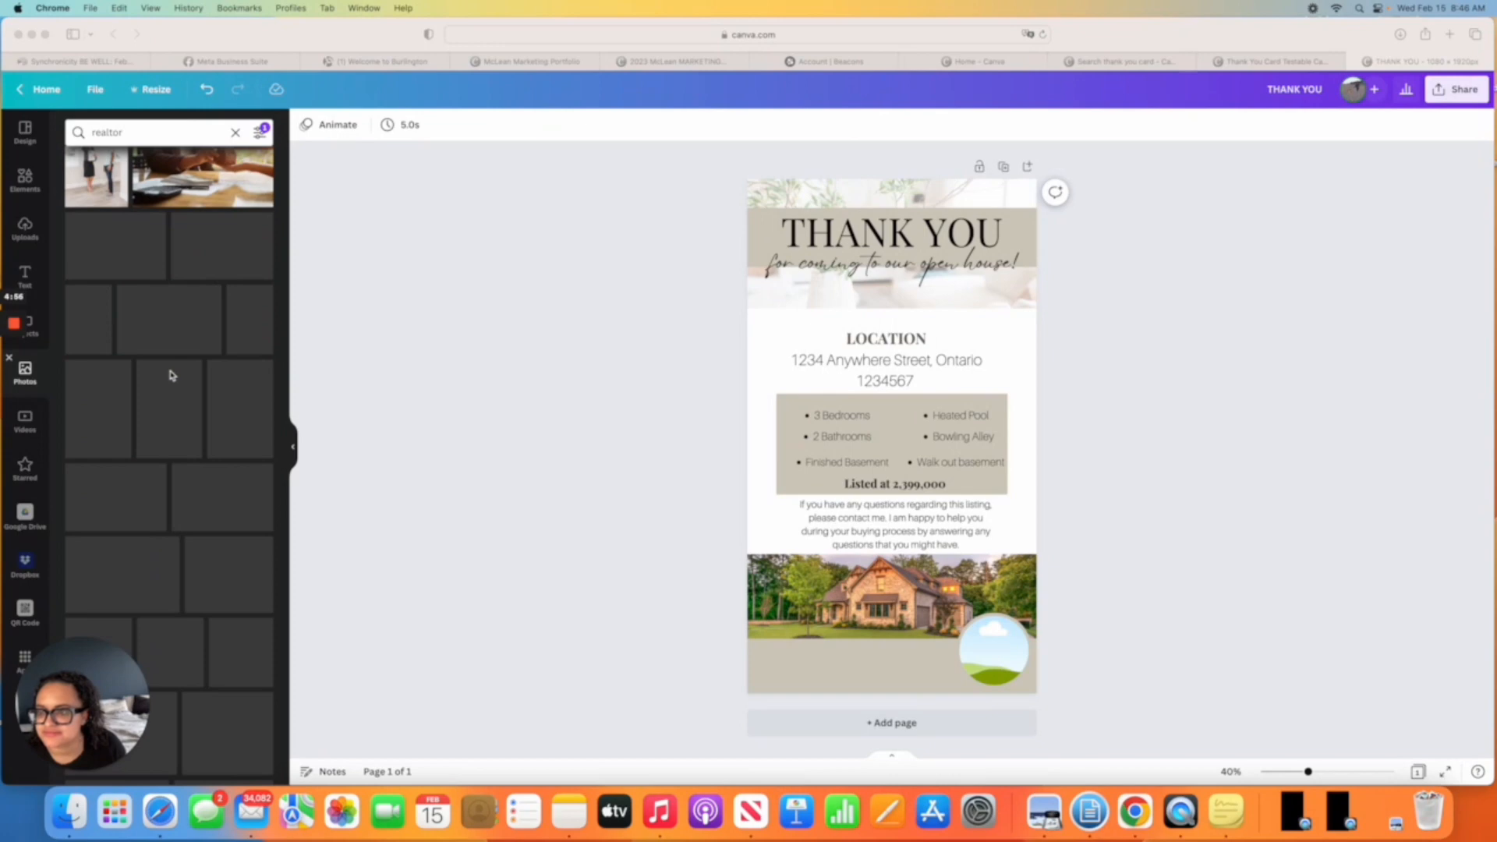
scroll(172, 375, "down", 2)
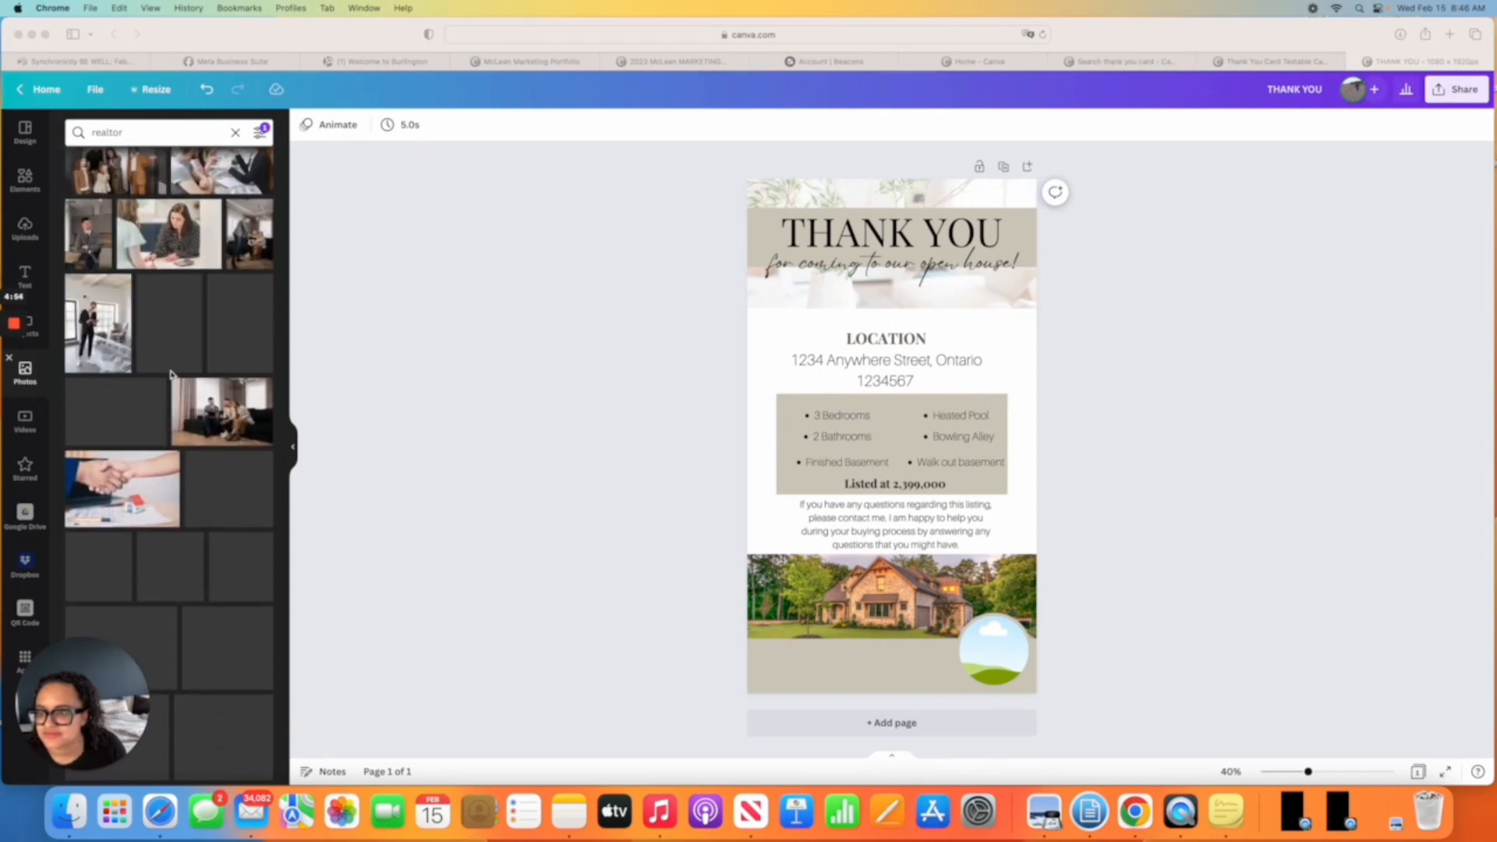
scroll(172, 375, "down", 3)
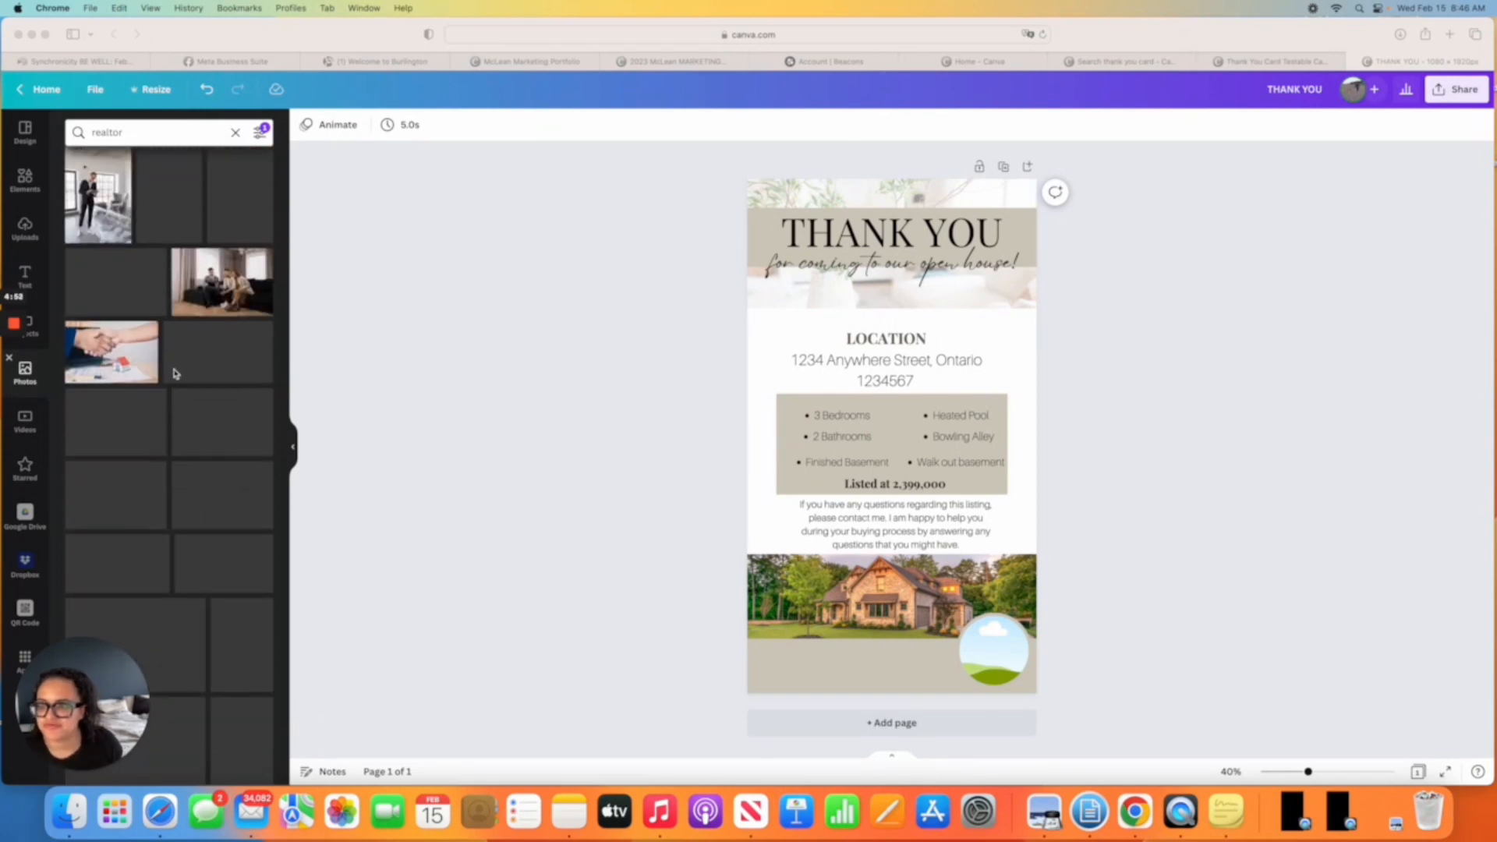
Search the photo library for "business woman" and place the portrait of the smiling woman in a white top into the circular frame.
left_click(146, 136)
double_click(146, 136)
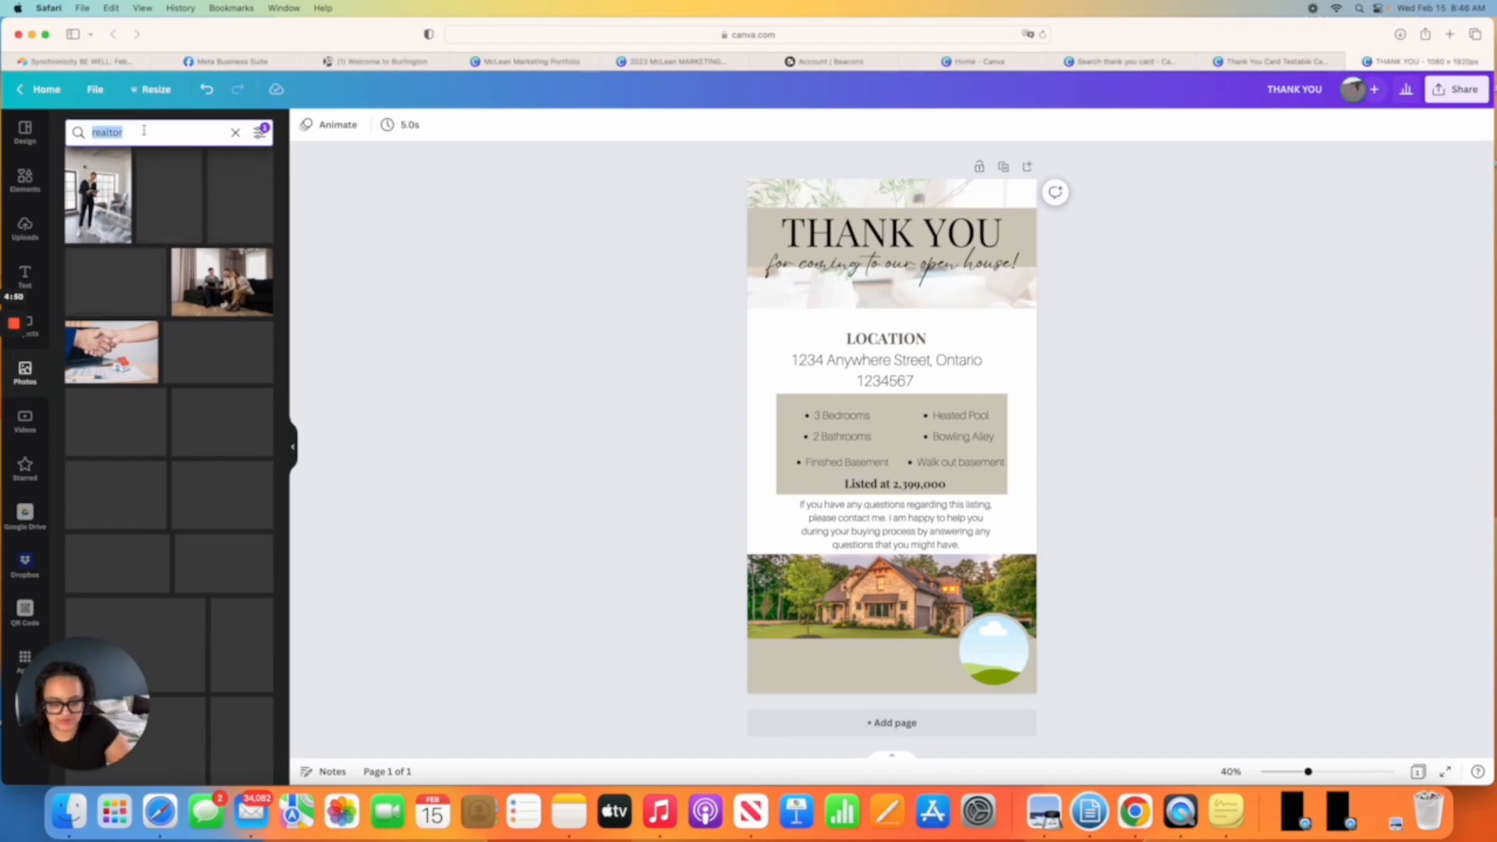
key("BackSpace")
type("business woman")
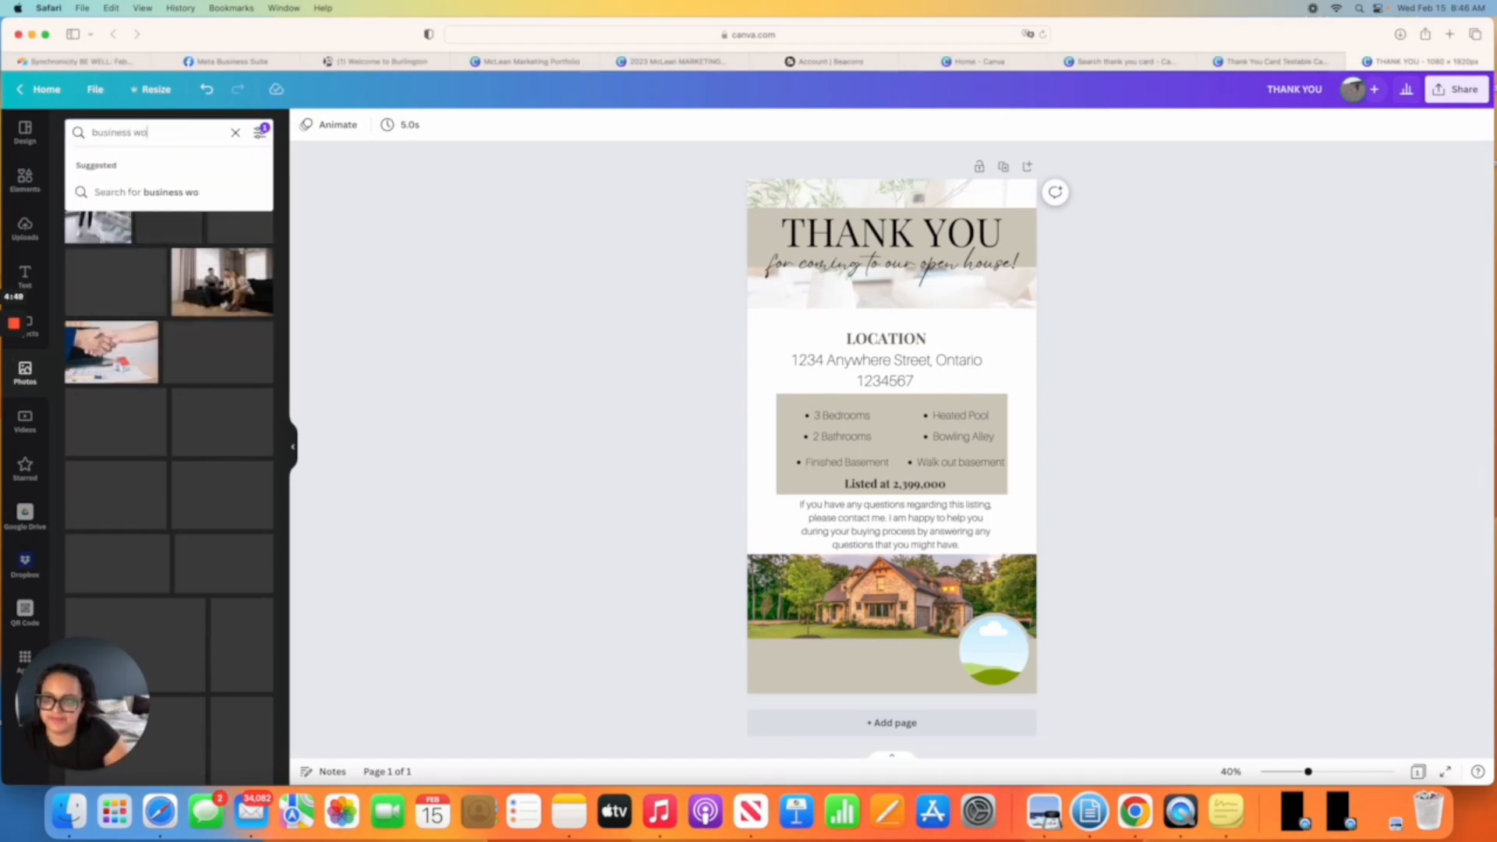
key("Return")
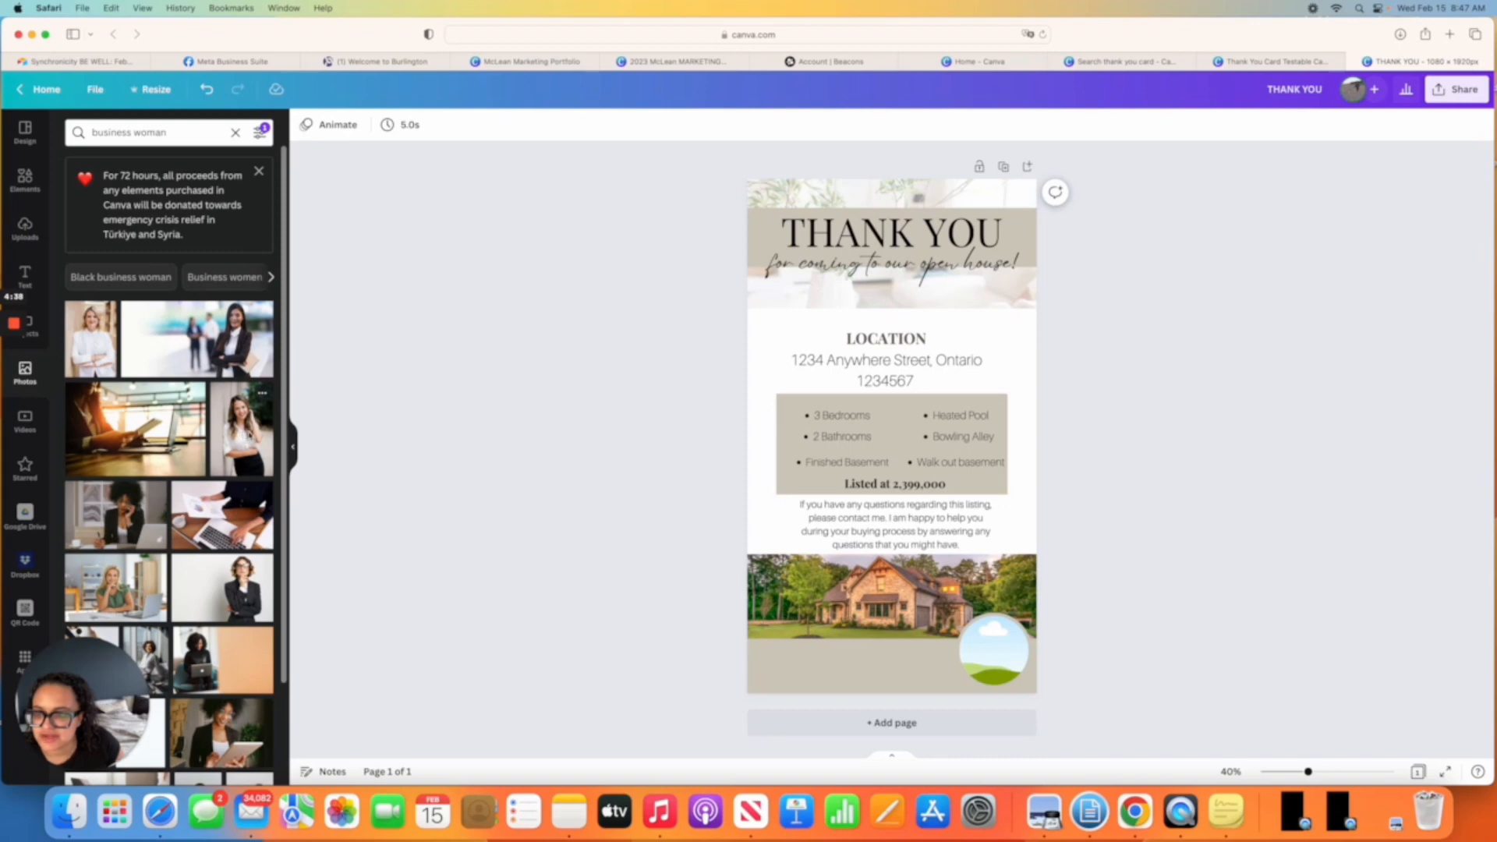
left_click_drag(241, 429, 994, 652)
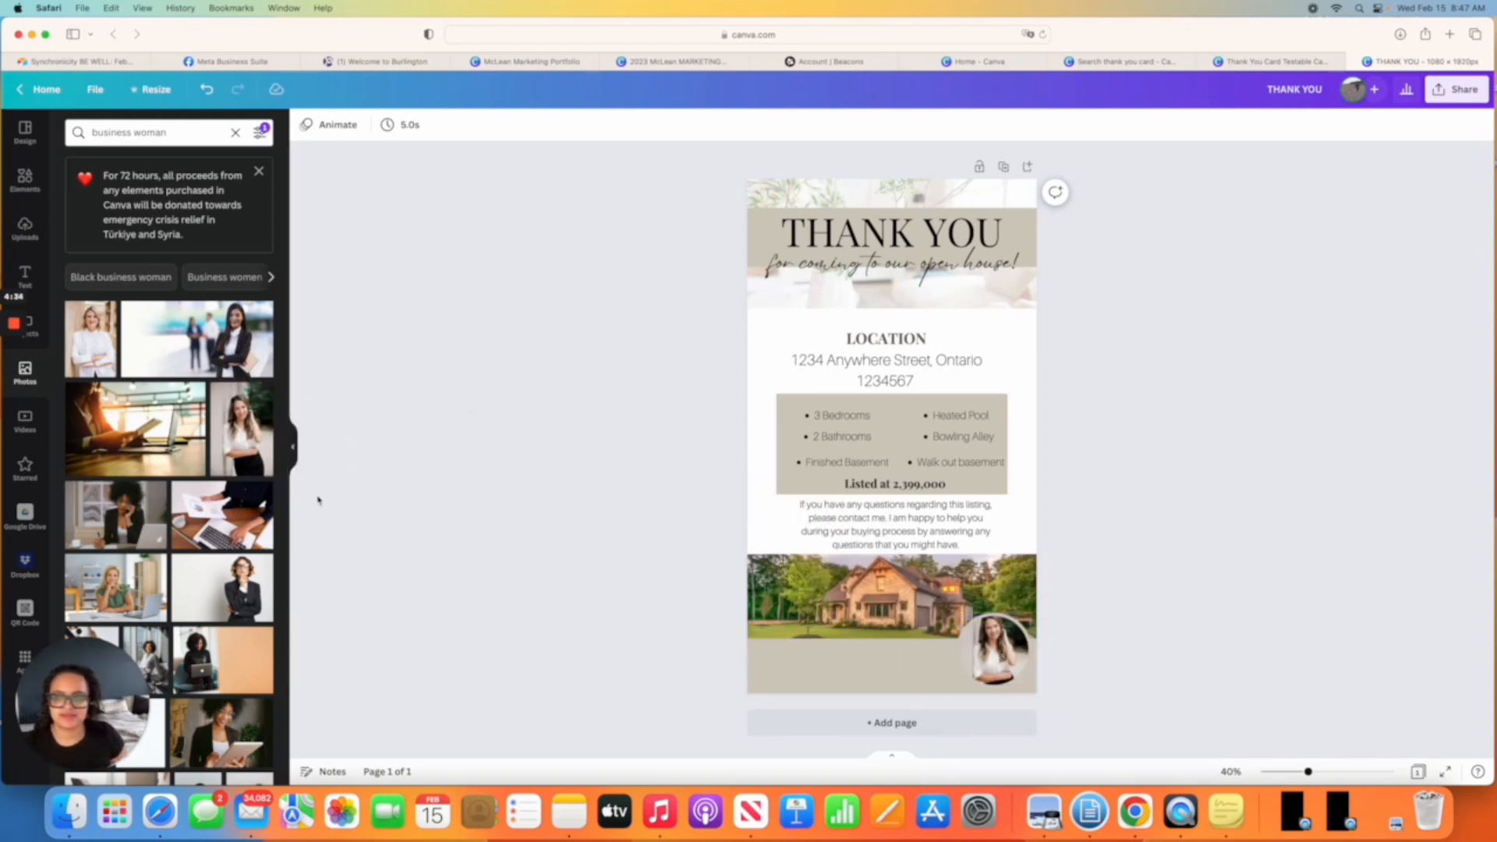
Add a heading reading "Your Name Here" and place it in the beige footer, beside the portrait and just under the house photo.
left_click(26, 273)
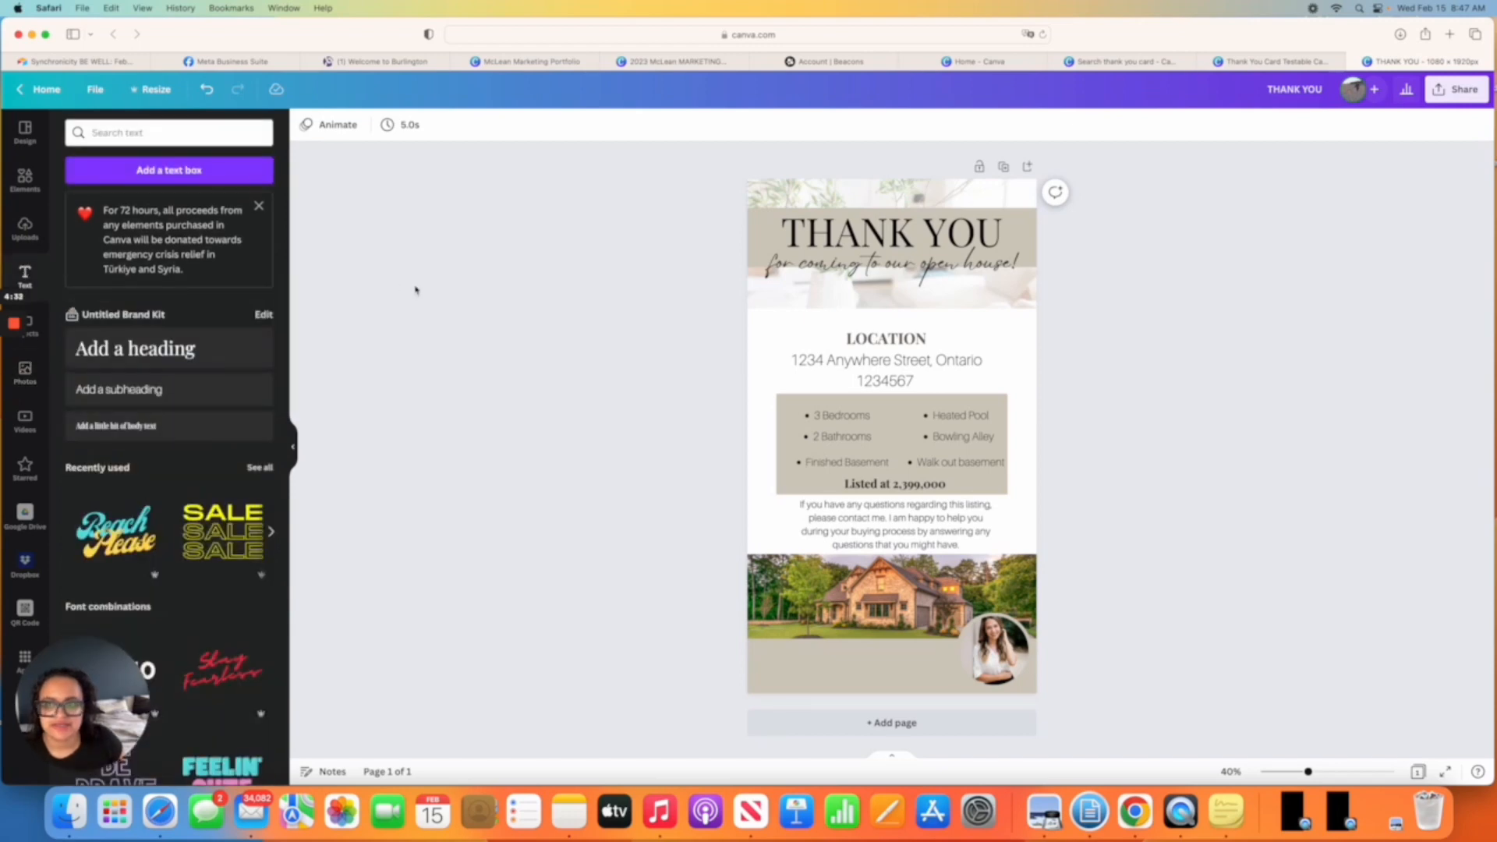
left_click(208, 361)
key("BackSpace")
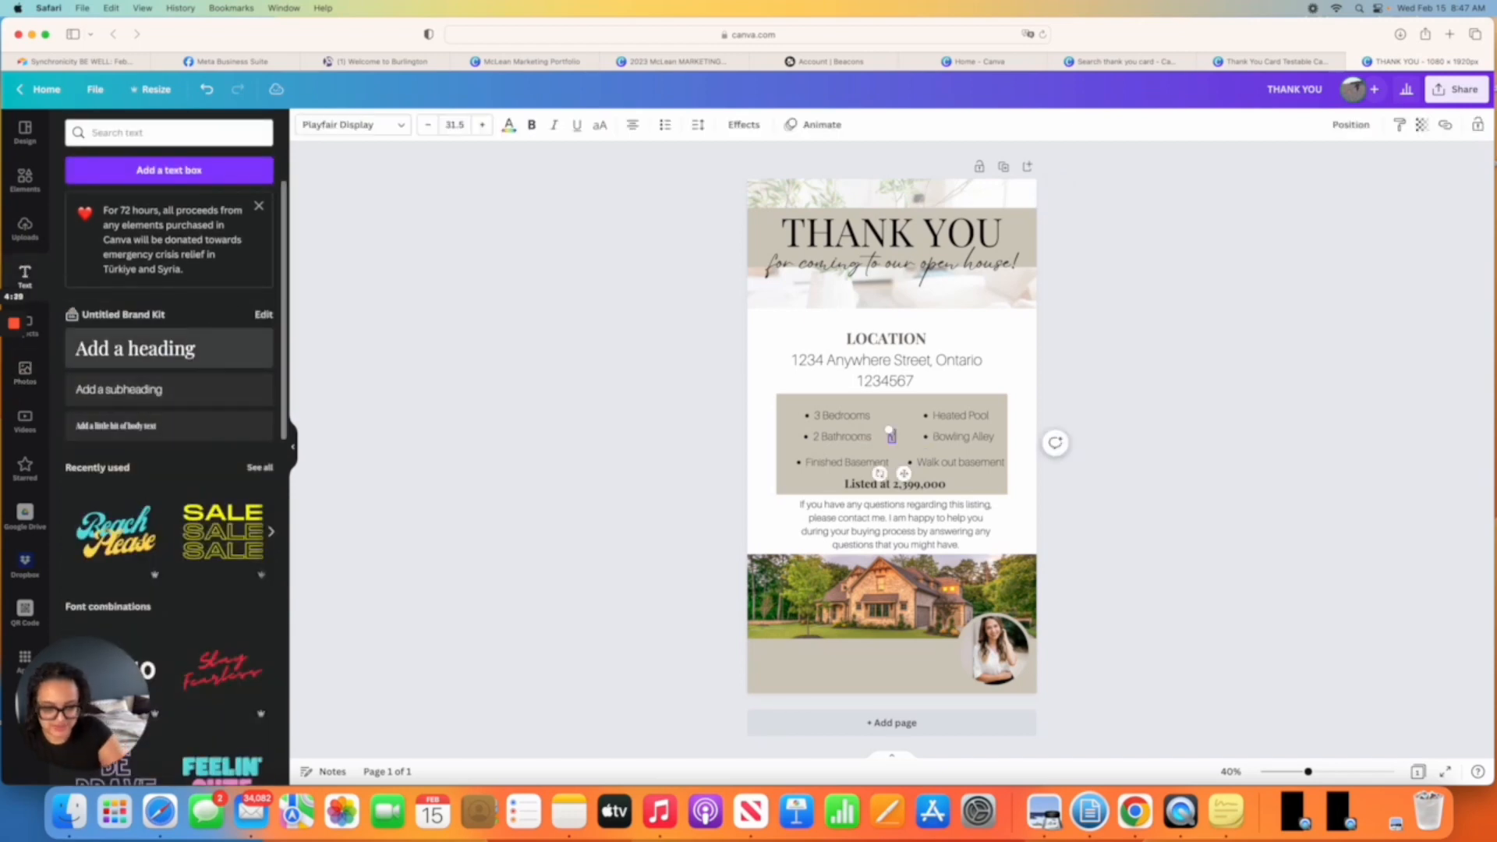
type("Your Name Here")
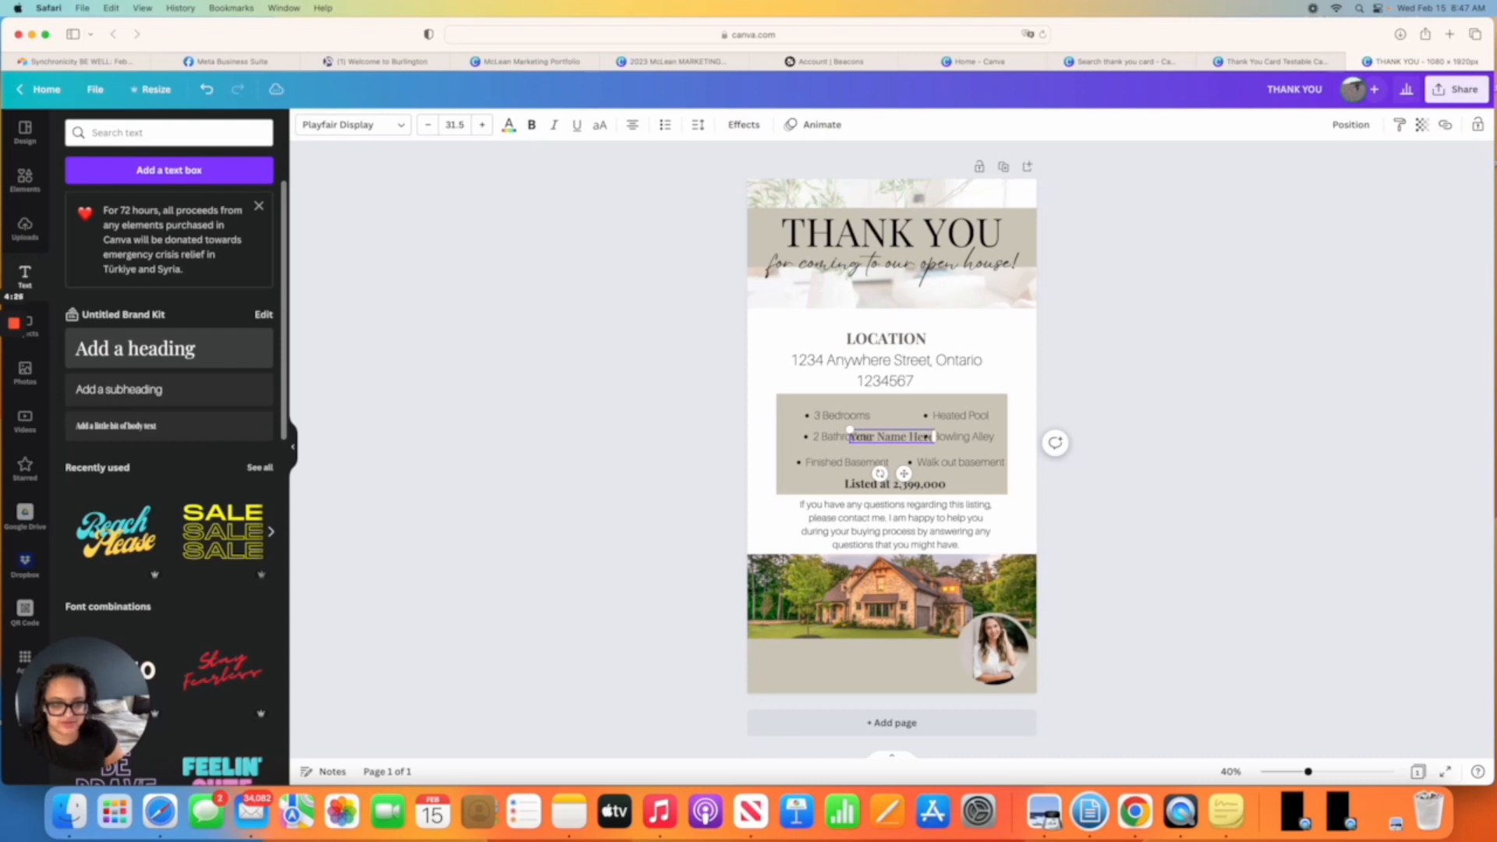
left_click_drag(904, 473, 816, 690)
Set the font of the "Your Name Here" text to Eyesome Script.
left_click(382, 132)
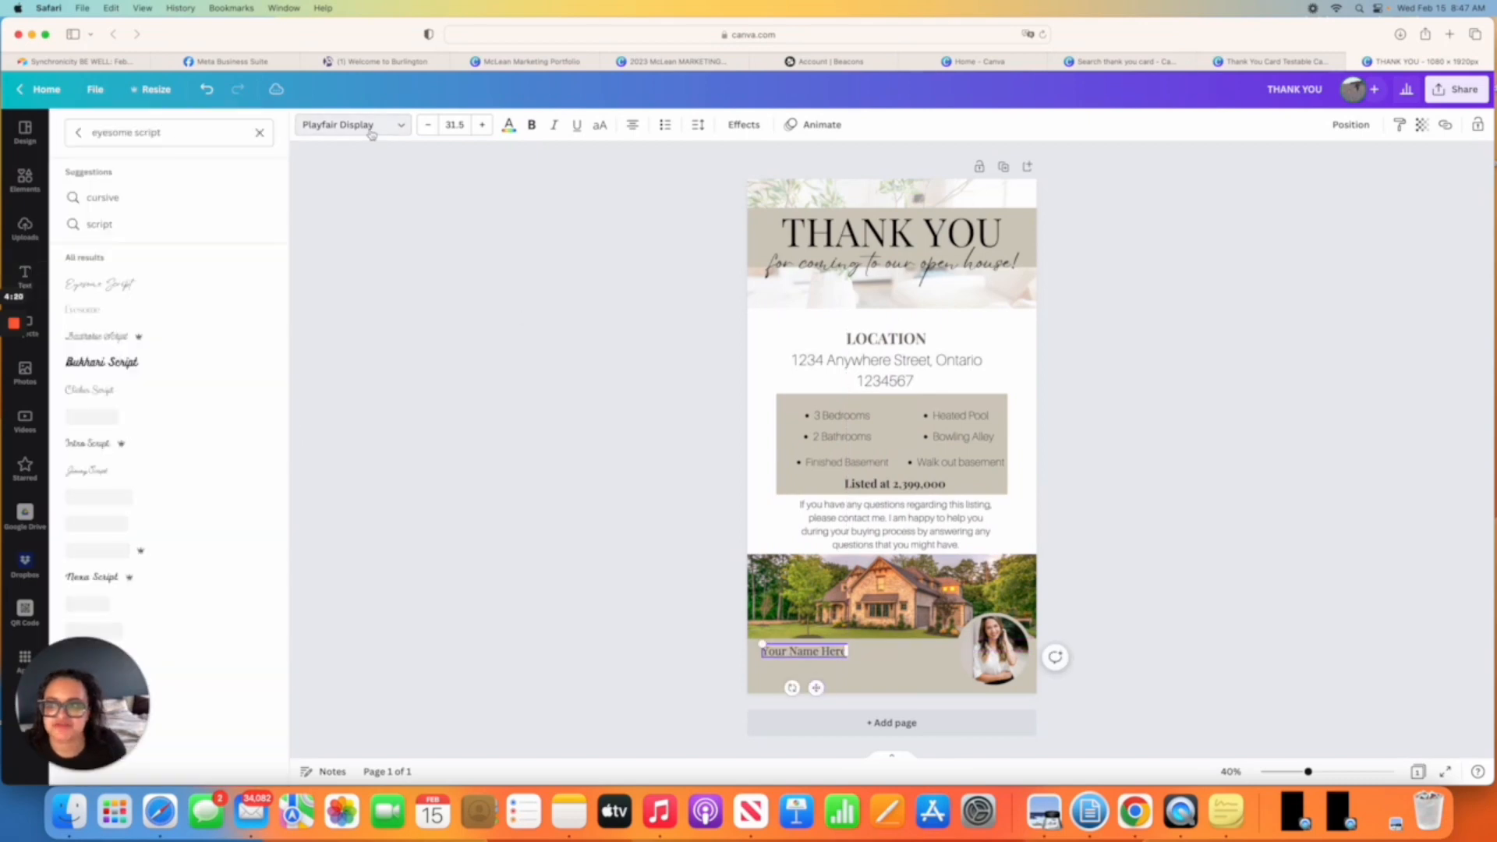
left_click(95, 286)
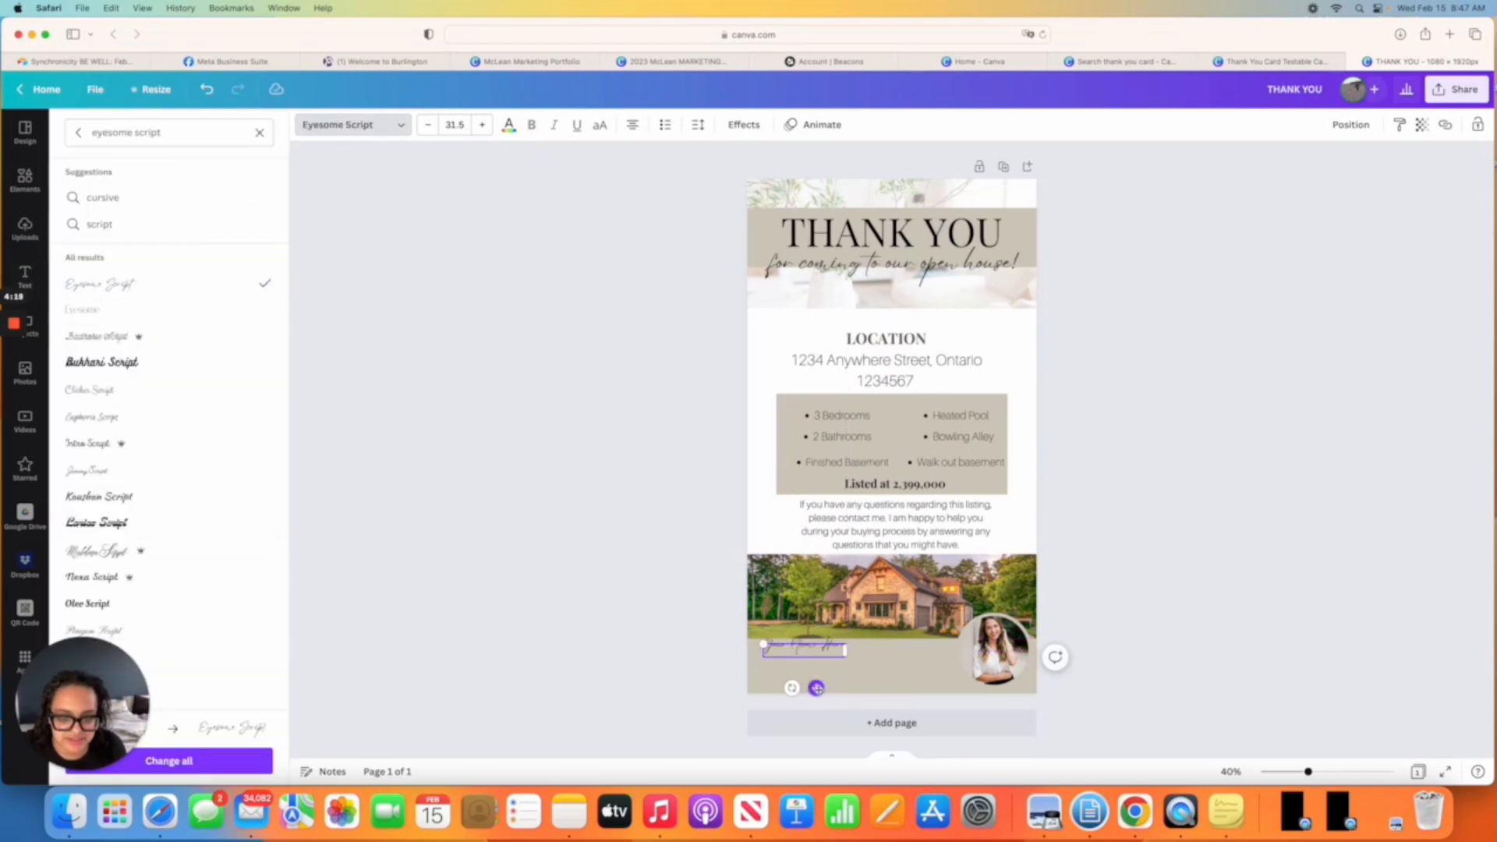
left_click(667, 648)
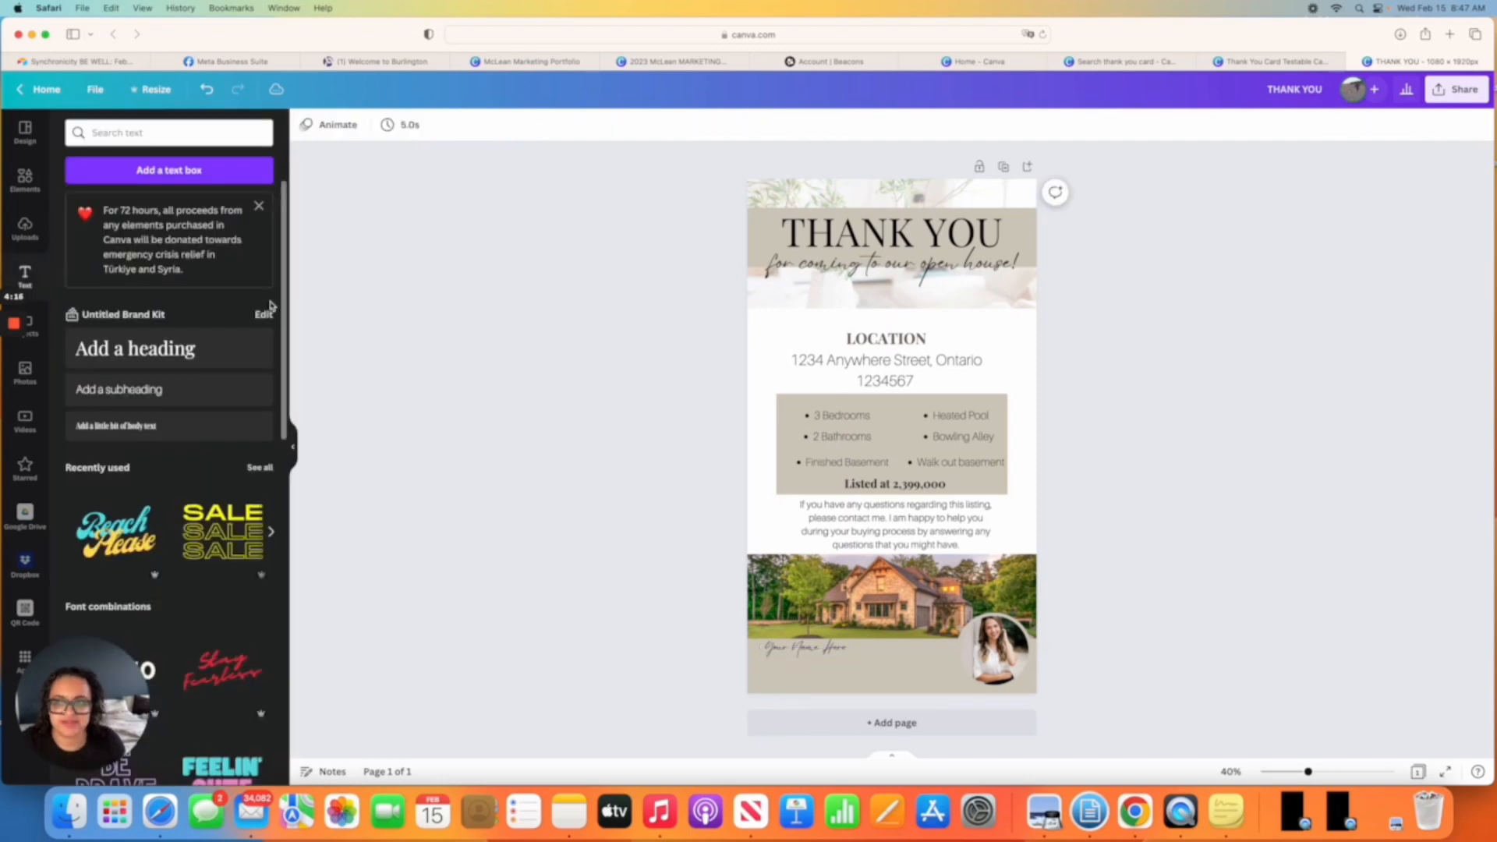
Add a subheading with the phone number under the name in the footer and enlarge it to about size 27.6.
left_click(180, 387)
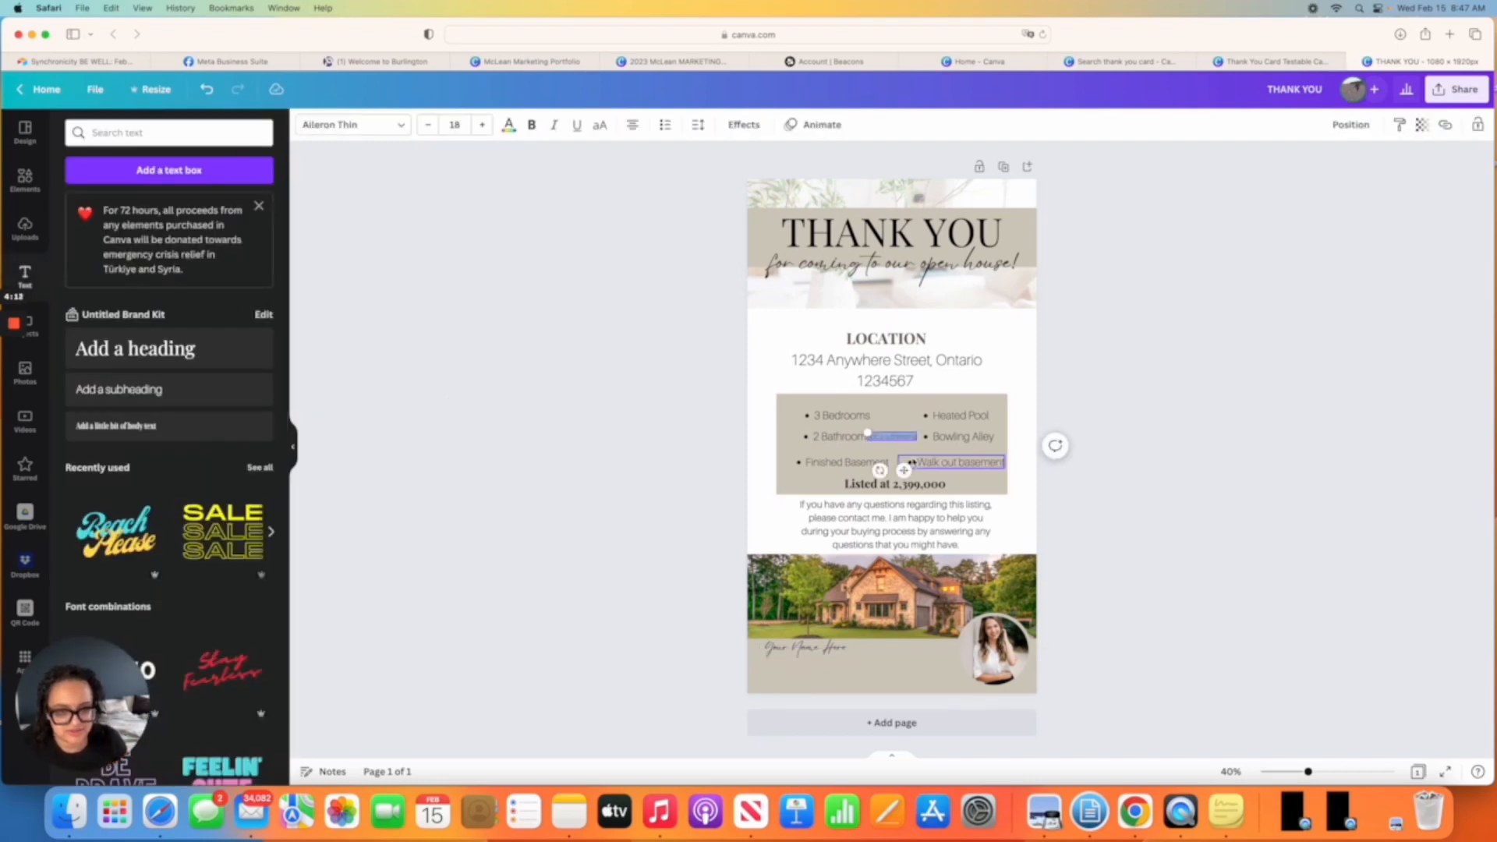
left_click_drag(904, 471, 809, 693)
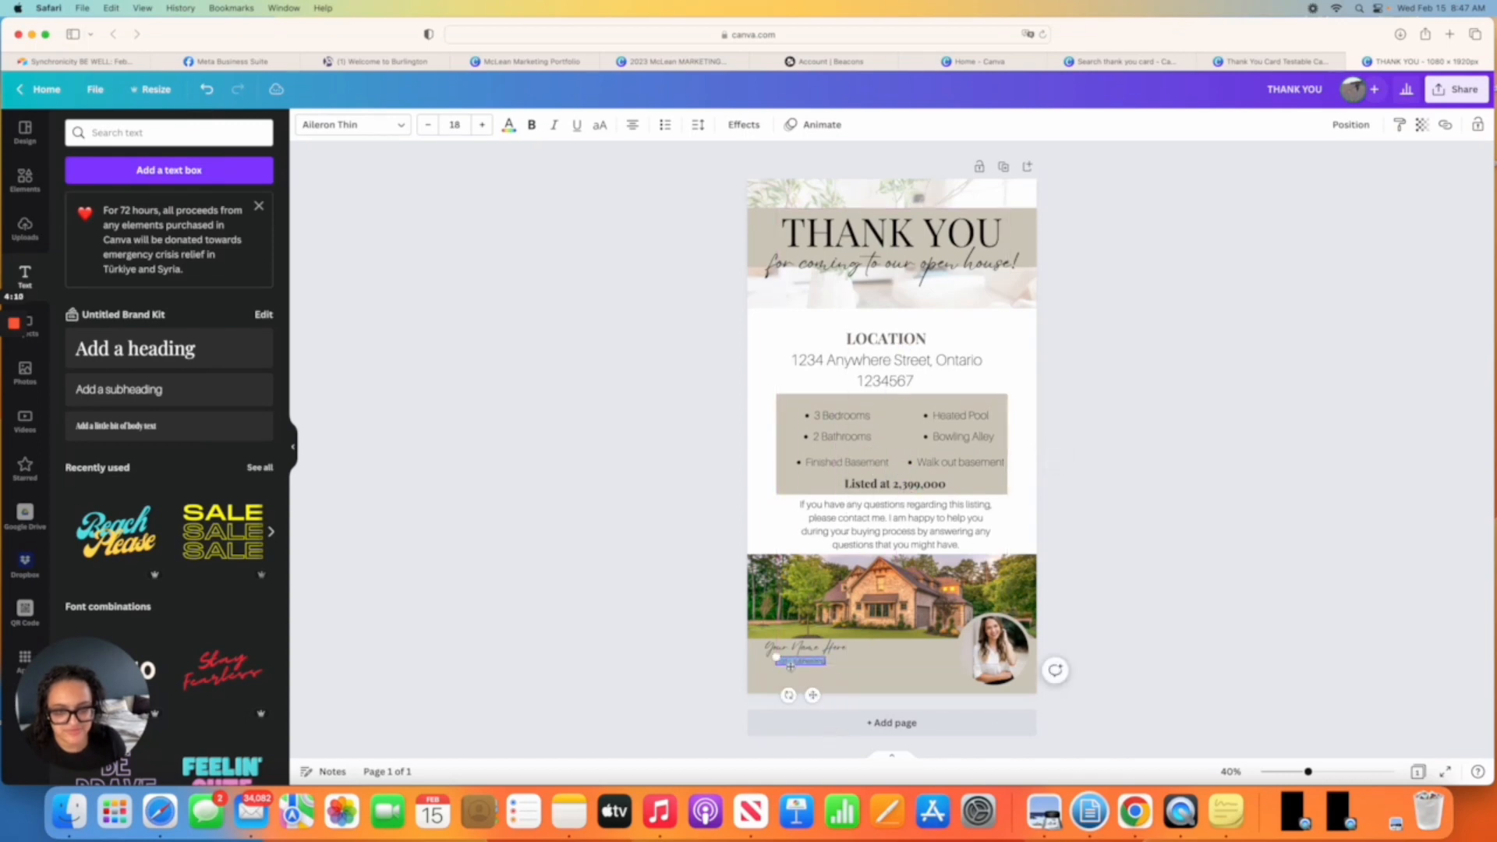
left_click(800, 671)
left_click(798, 661)
left_click(798, 661)
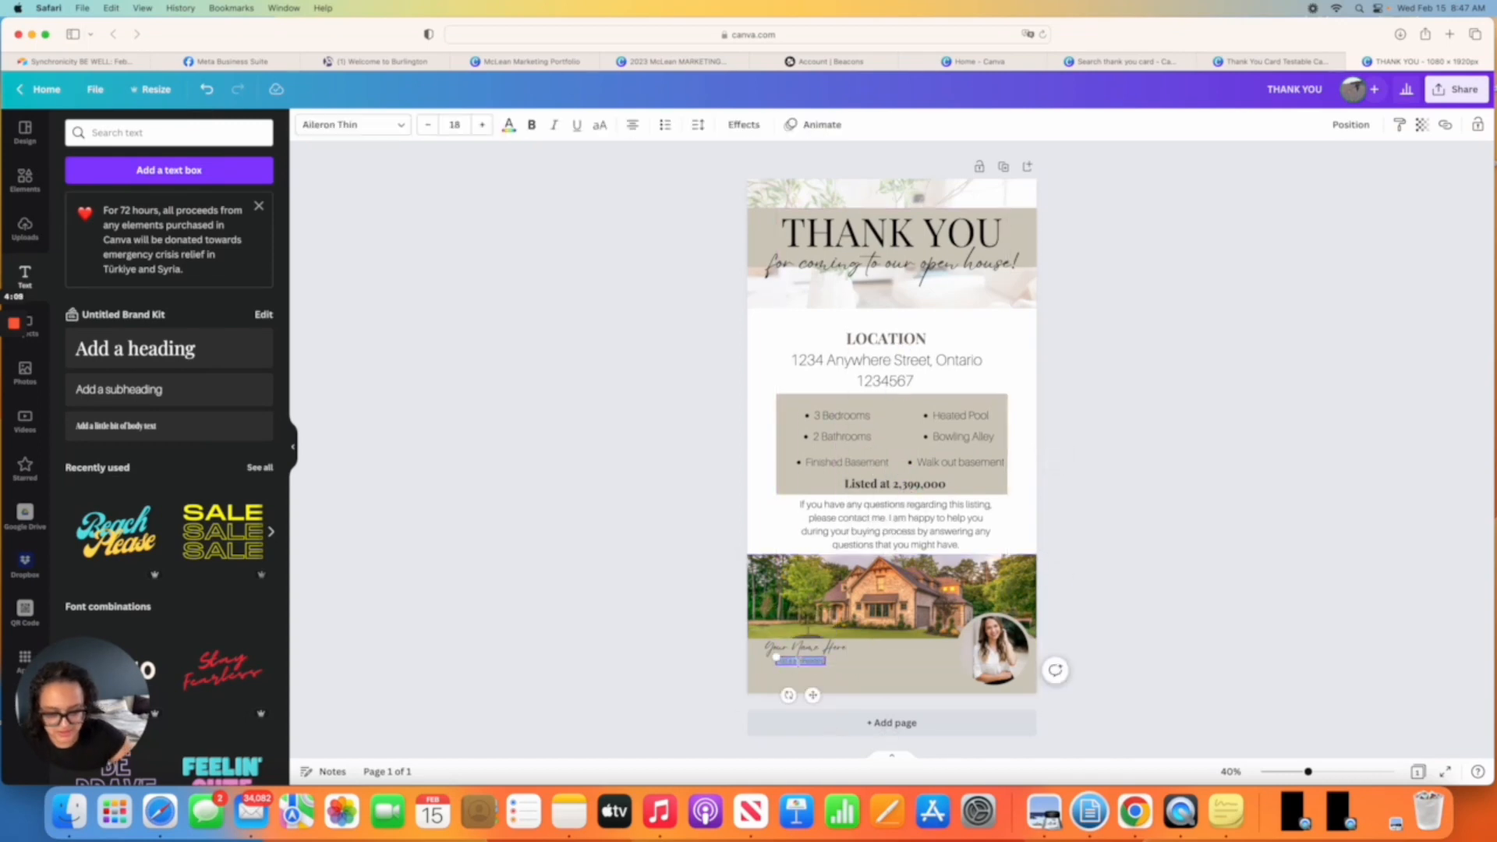
key("BackSpace")
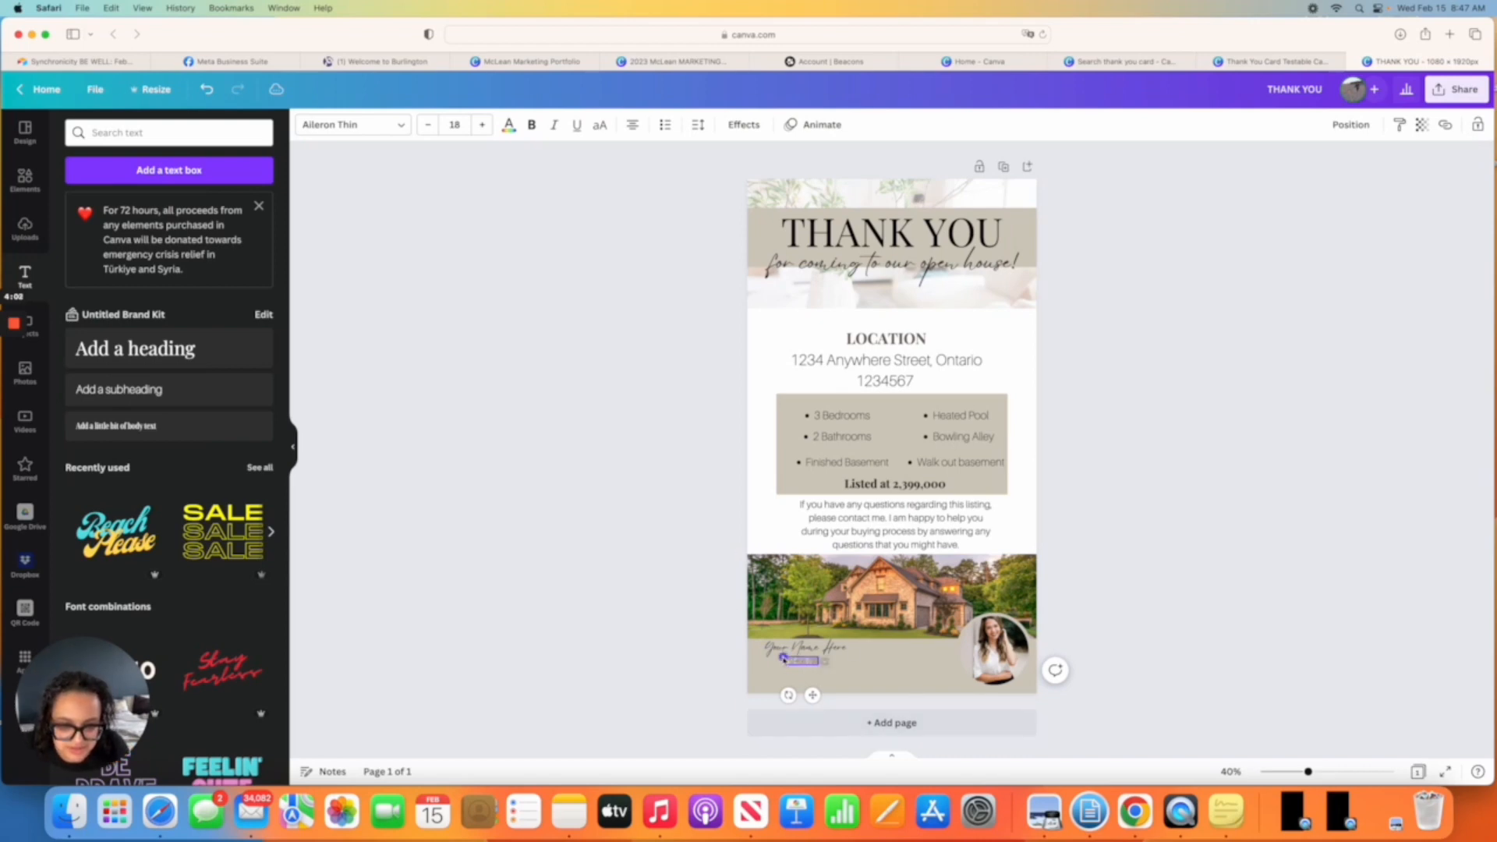
mouse_move(784, 659)
left_mouse_down()
mouse_move(764, 653)
mouse_move(811, 700)
mouse_move(805, 665)
left_mouse_up()
left_click(618, 635)
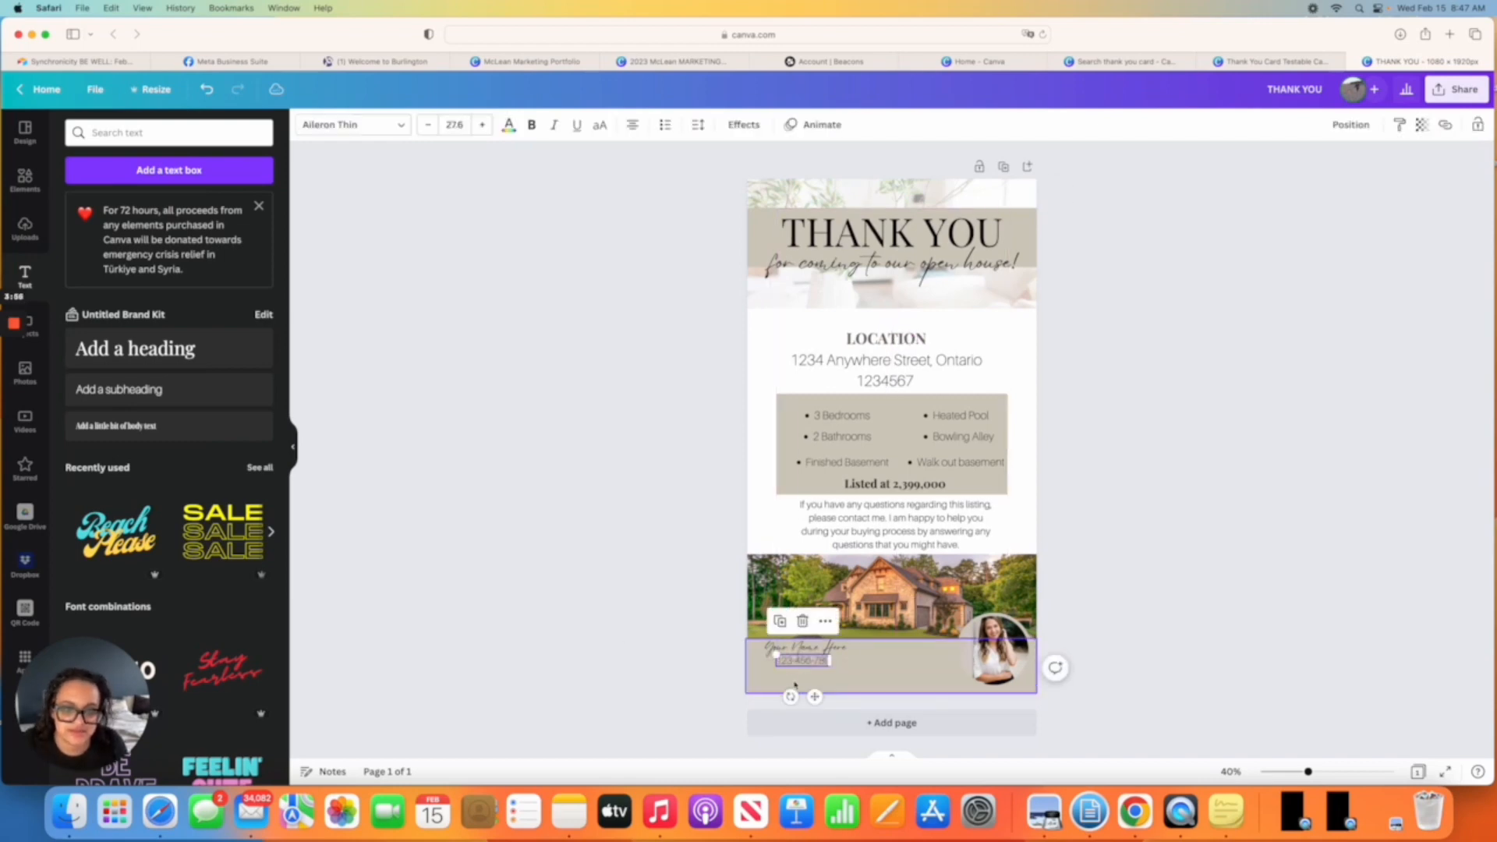
Duplicate the phone number text and place the copy directly below it in the footer.
left_click(809, 675)
left_click(810, 665)
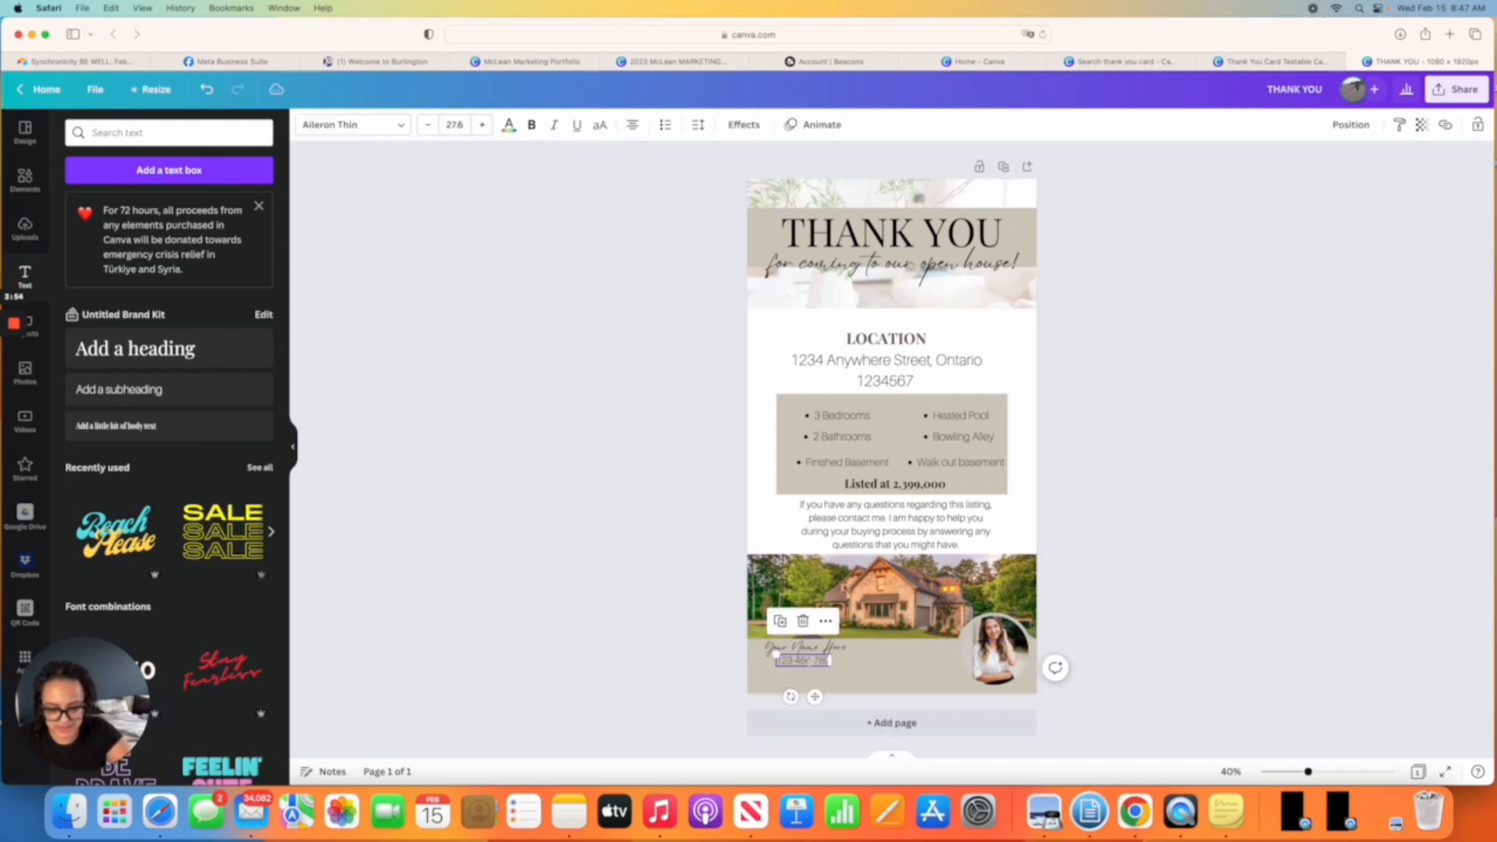
left_click_drag(815, 696, 816, 714)
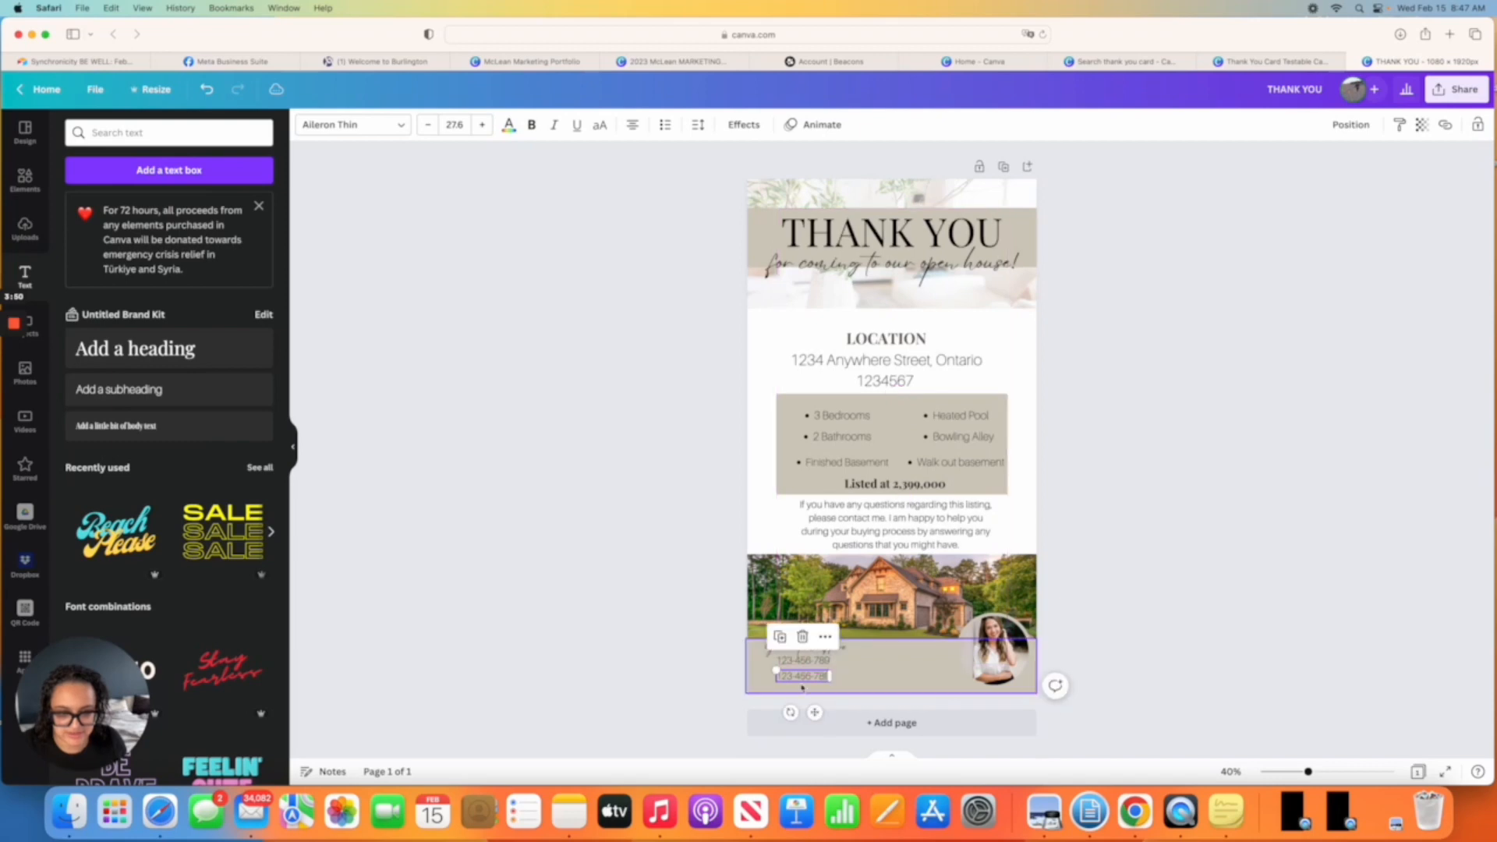
Replace the duplicated text with the realtor's e-mail address and widen its text box so it fits on one line.
double_click(800, 678)
key("BackSpace")
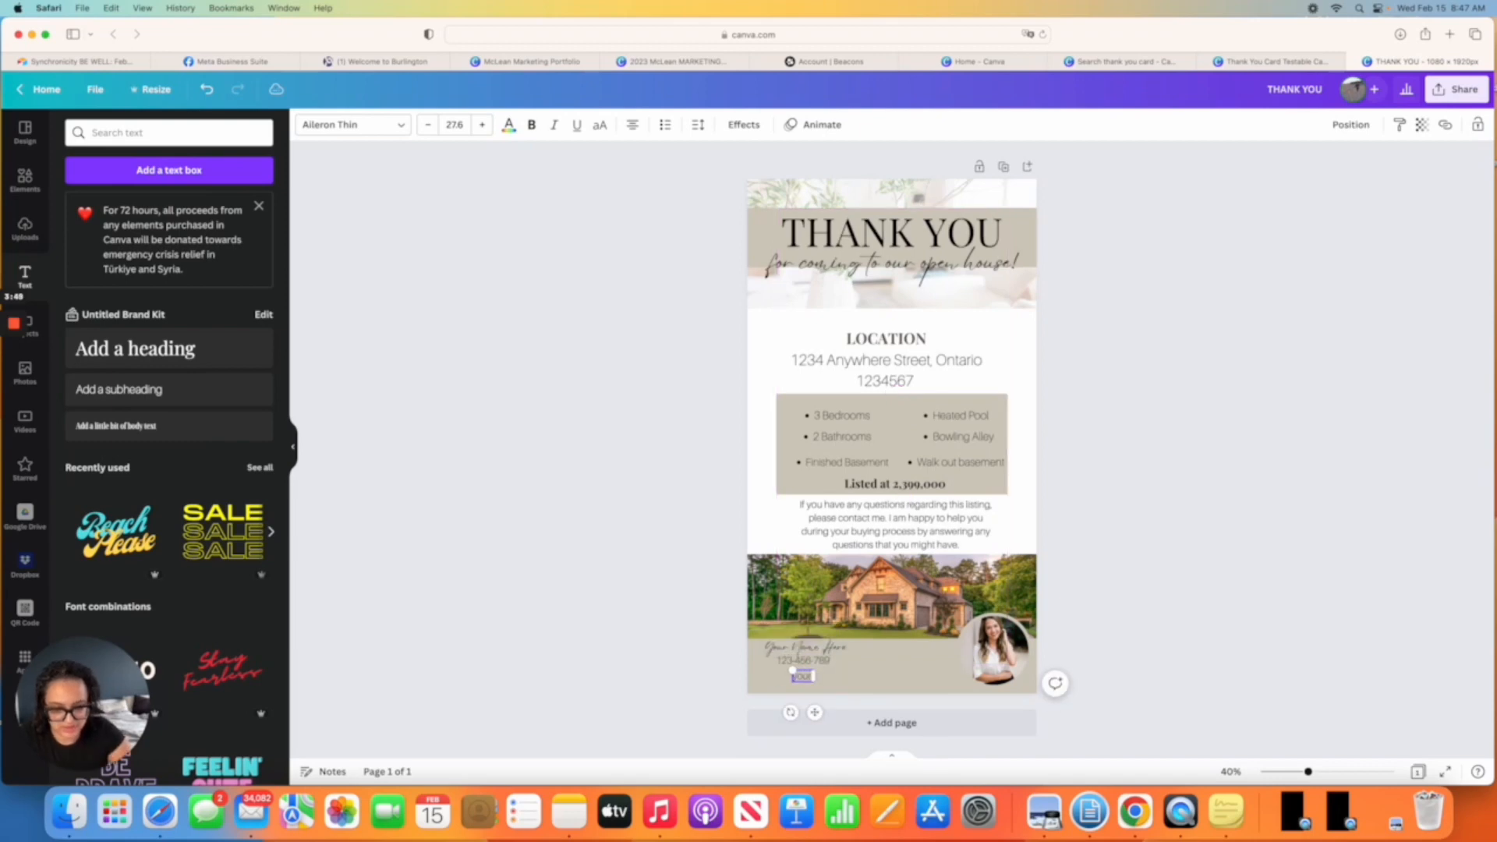
type("youname@rea")
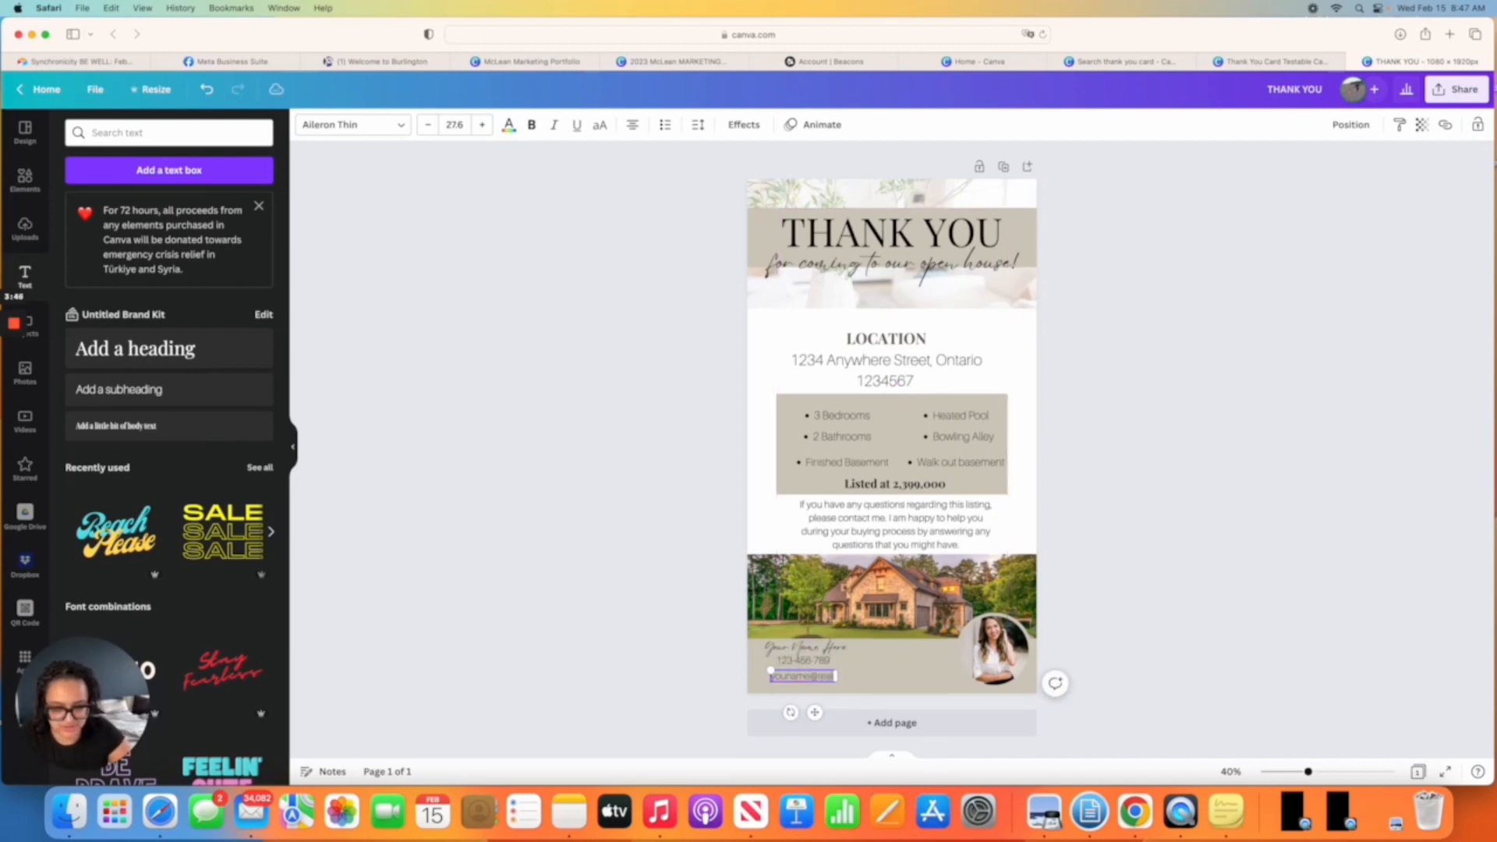
type("ltoragenc")
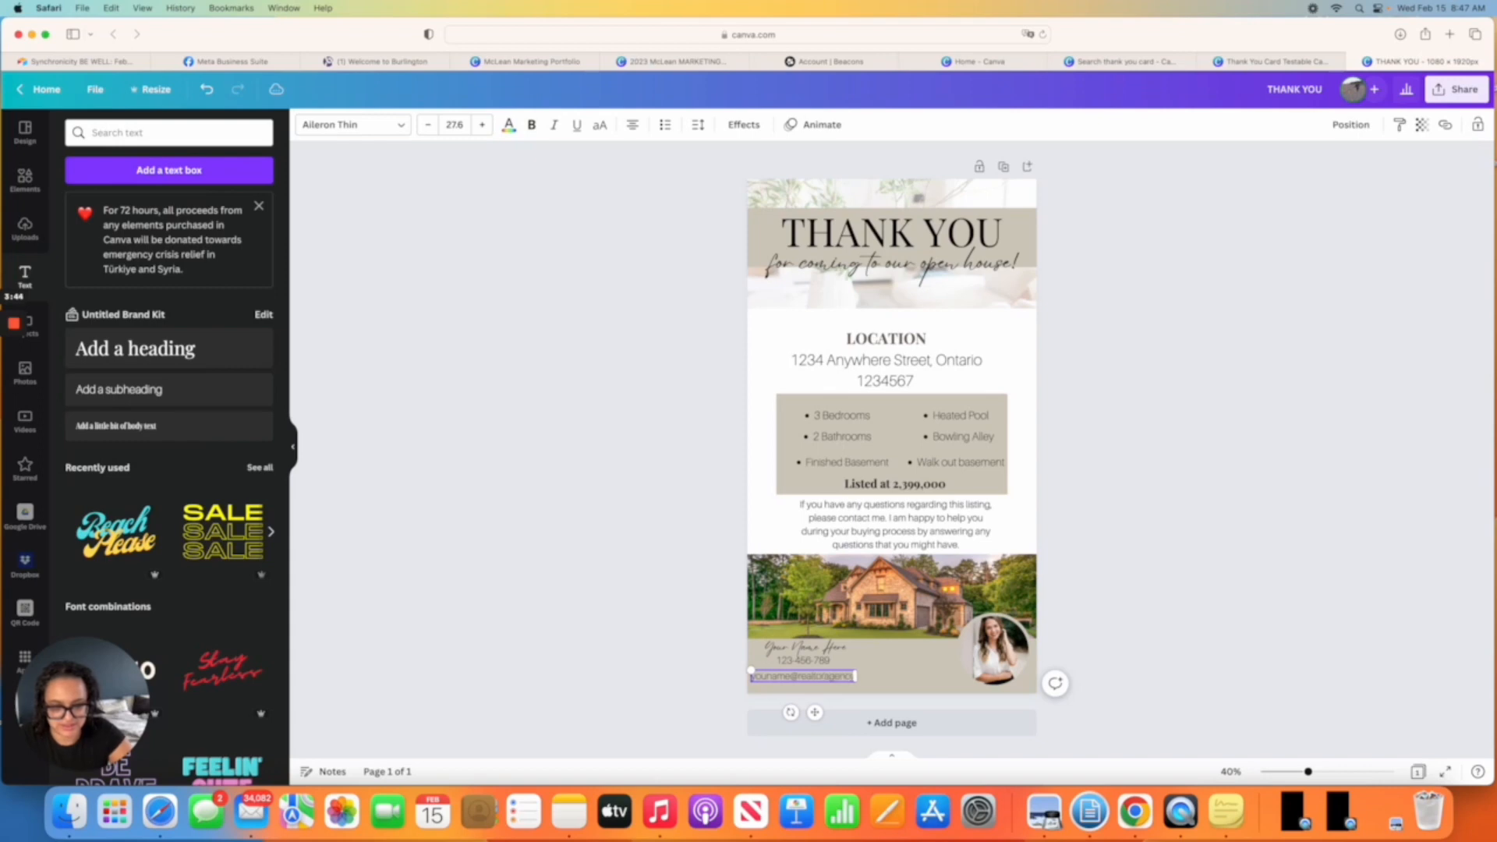
type("y.com")
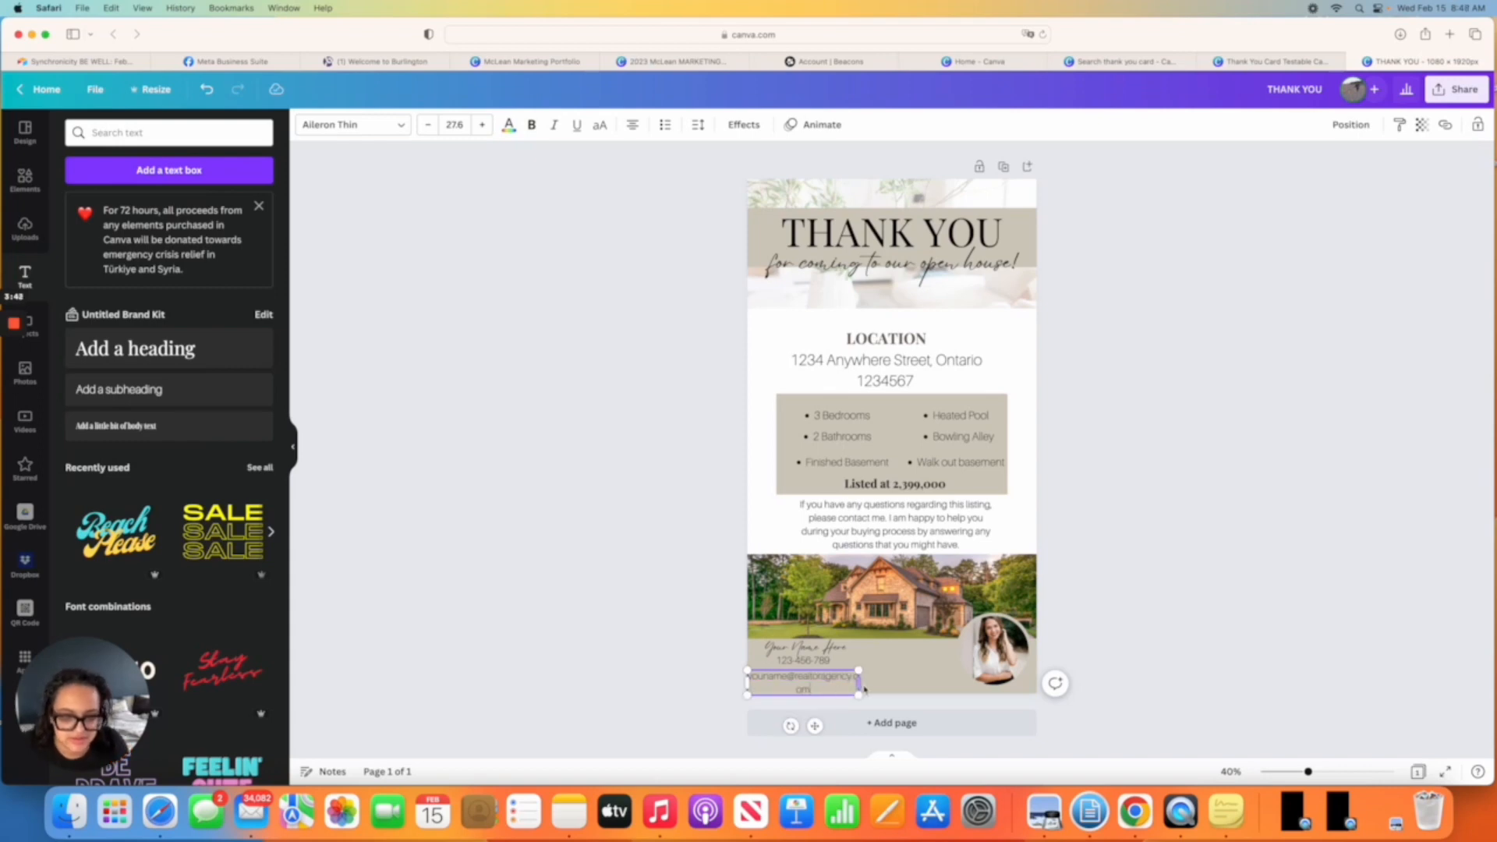
left_click_drag(860, 683, 887, 677)
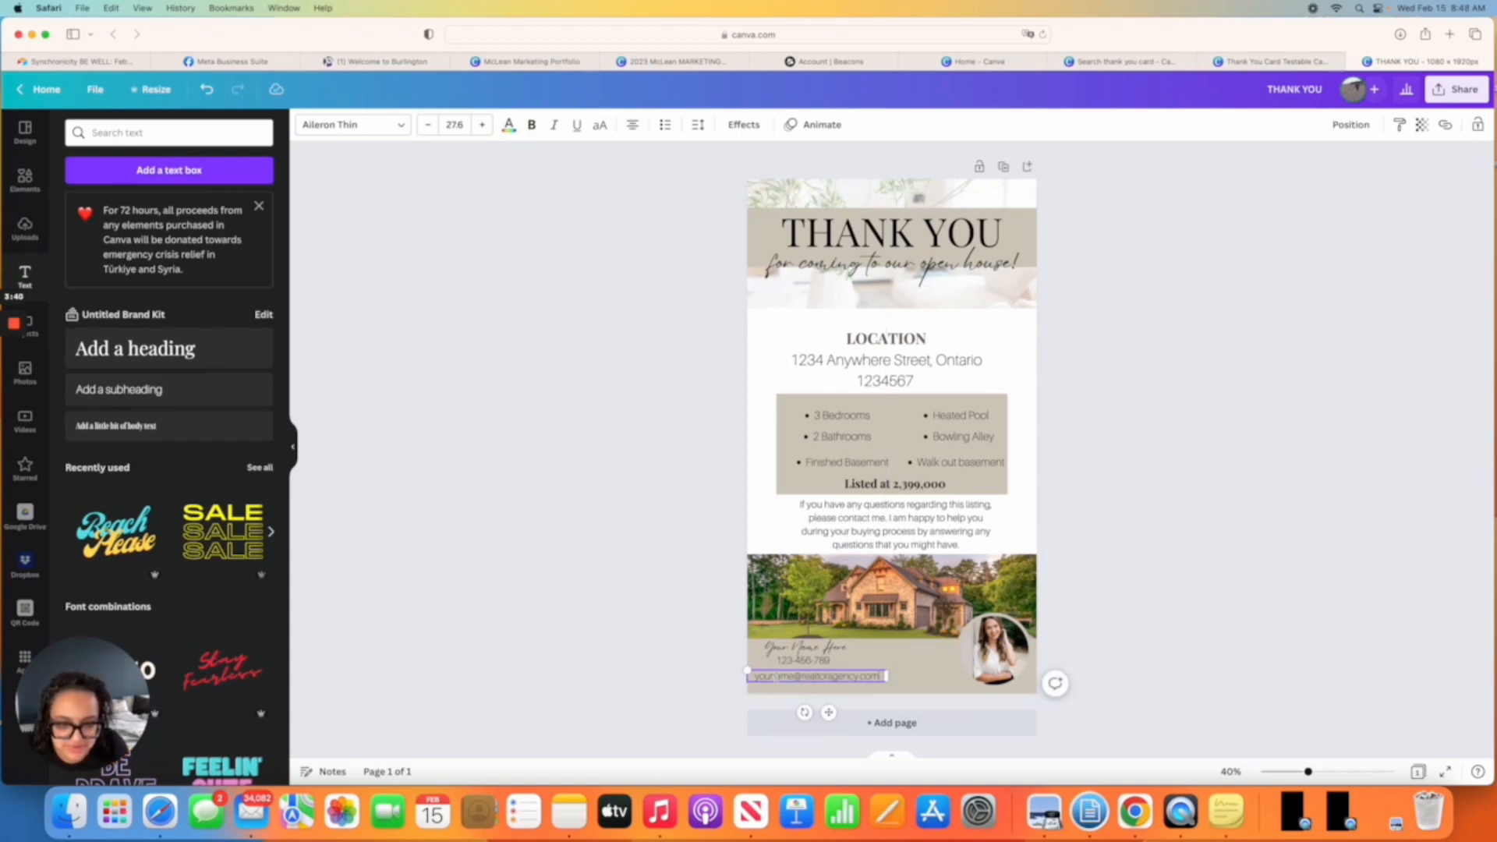
Reduce the e-mail text to size 24.6 and position it under the phone number in the footer.
left_click(661, 661)
left_click(780, 676)
left_click_drag(780, 676, 782, 672)
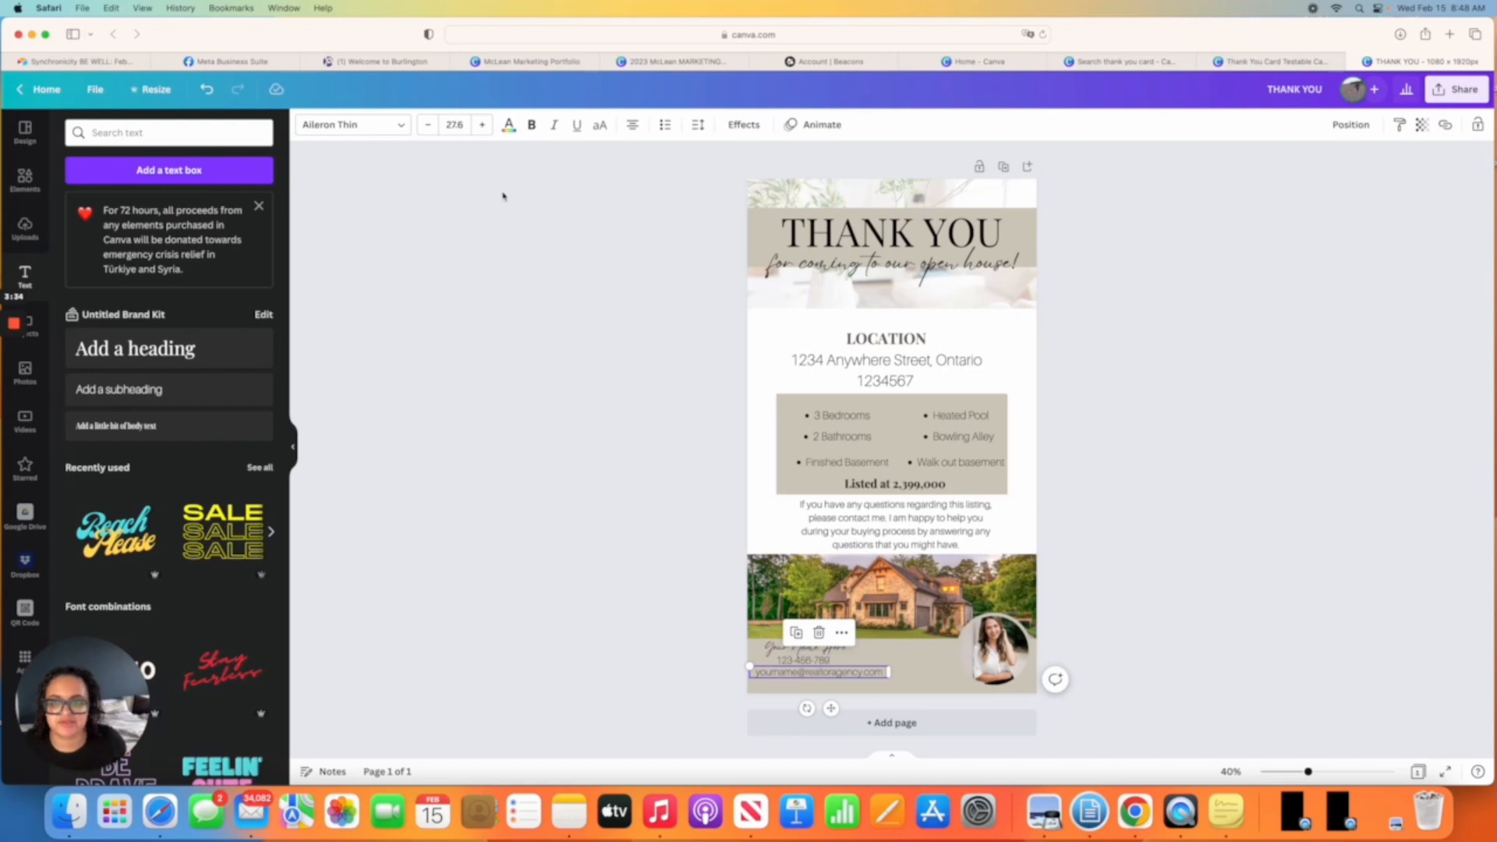
left_click(431, 124)
left_click(431, 124)
left_click(430, 124)
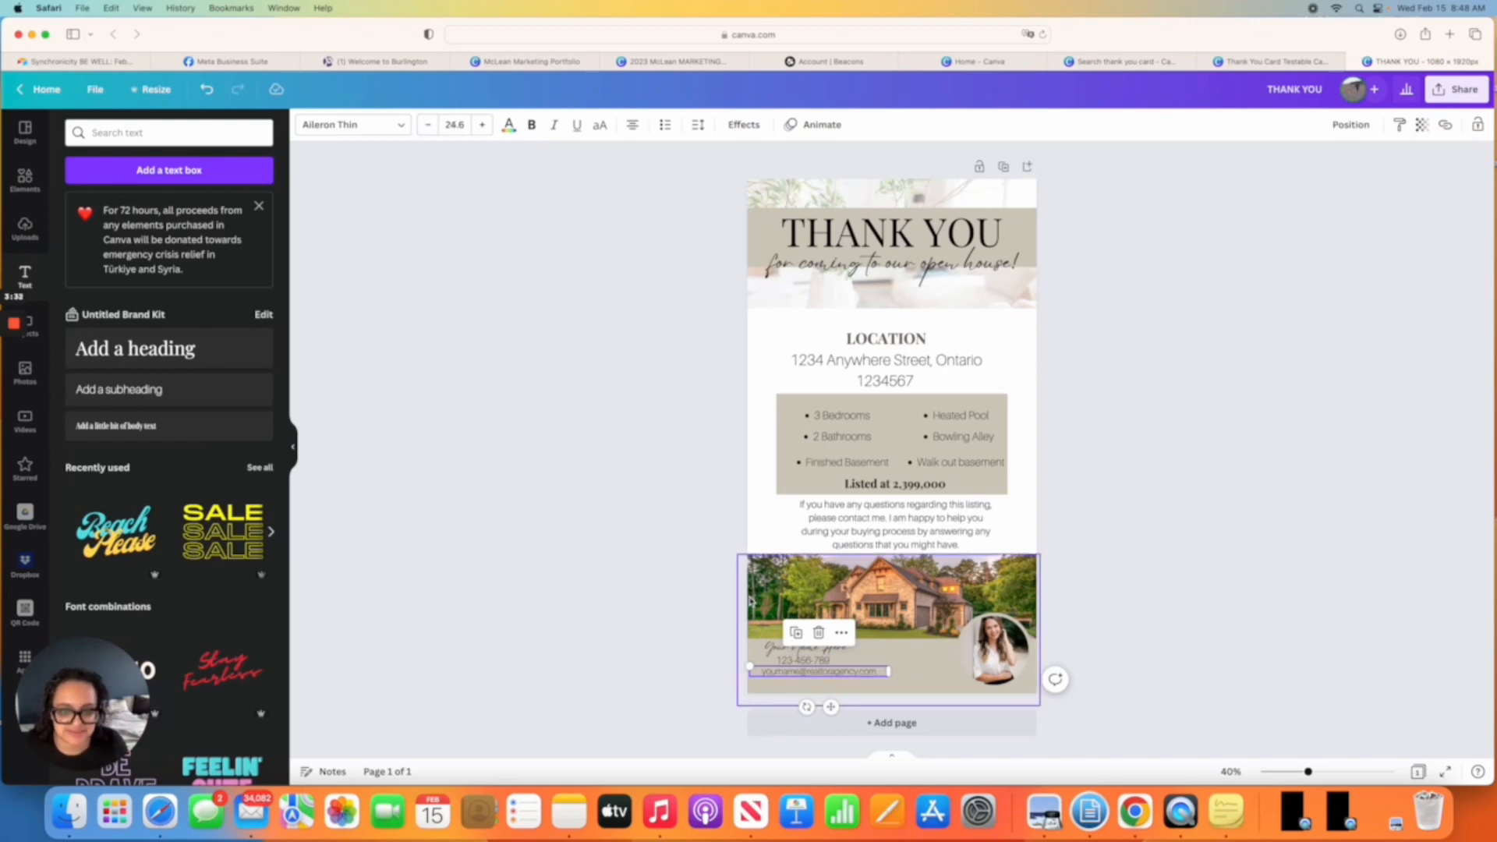
left_click_drag(831, 706, 831, 711)
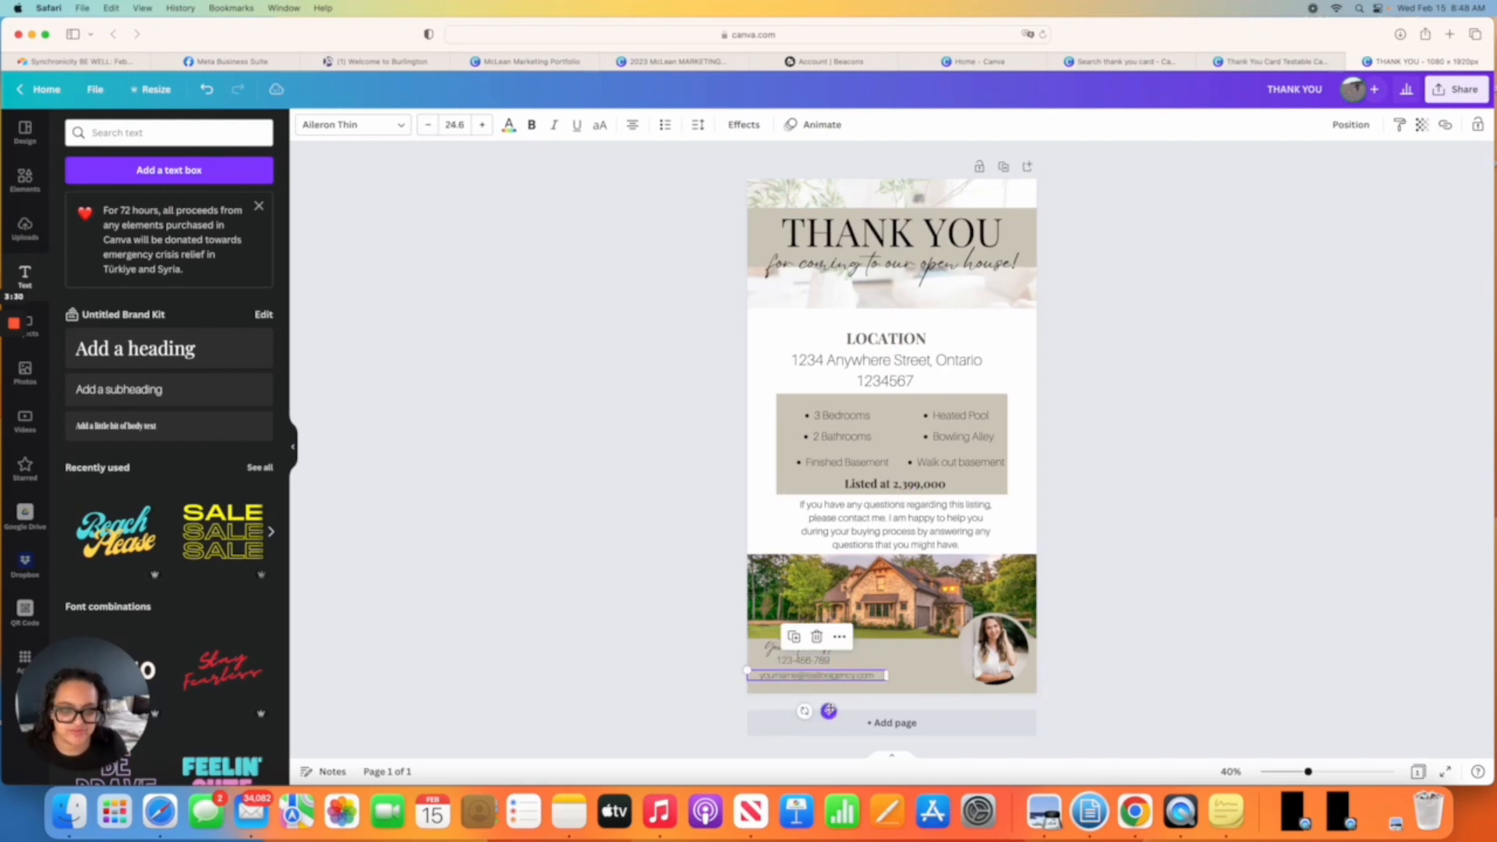
Search elements for "instagram", add the black Instagram icon, and shrink it into the footer between the name and the portrait.
left_click(602, 619)
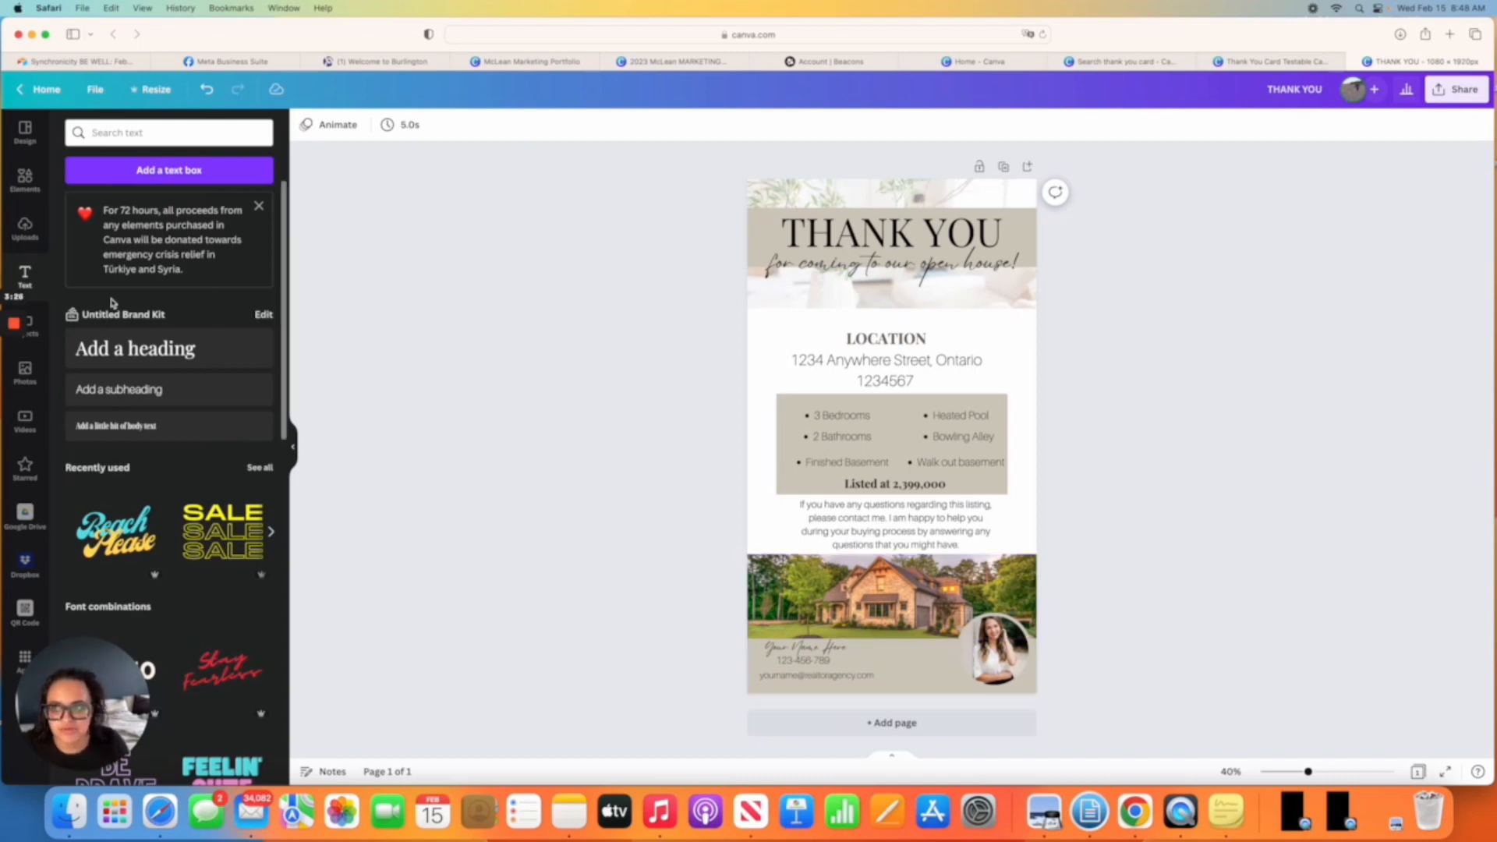
scroll(110, 302, "down", 1)
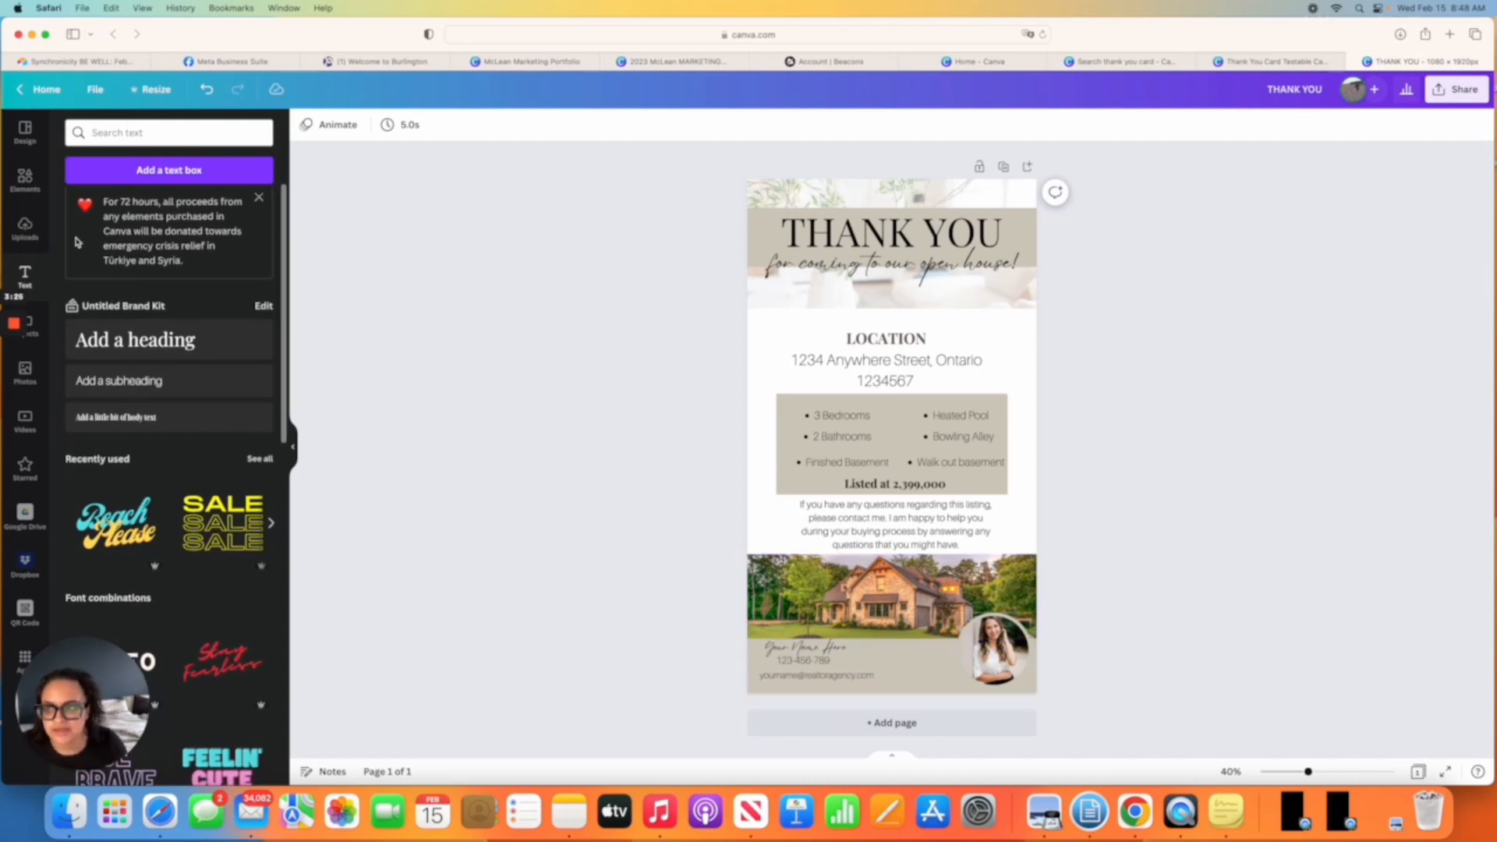
left_click(26, 181)
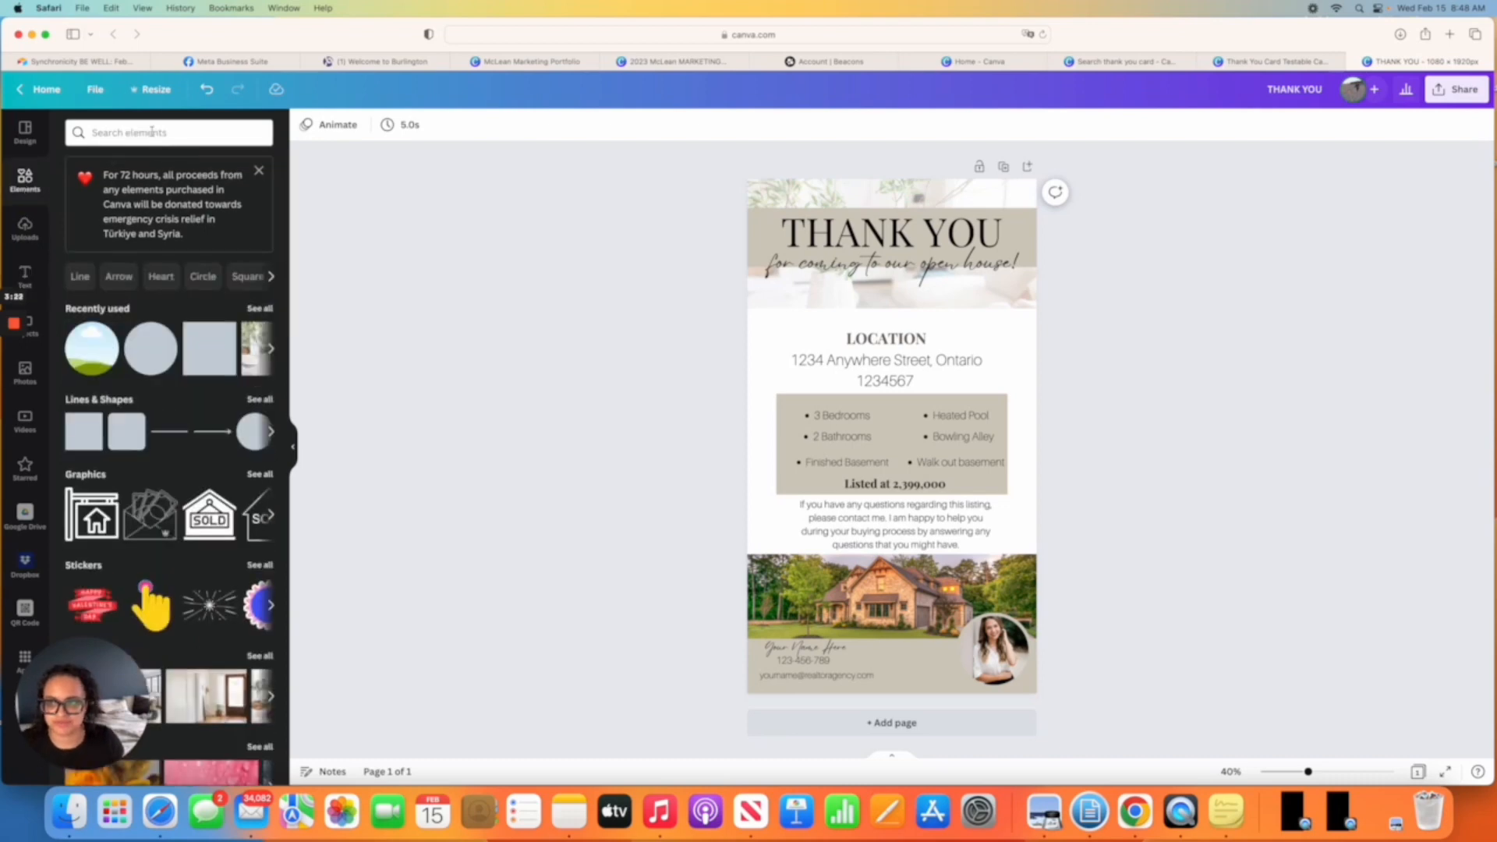
left_click(152, 131)
type("instagram")
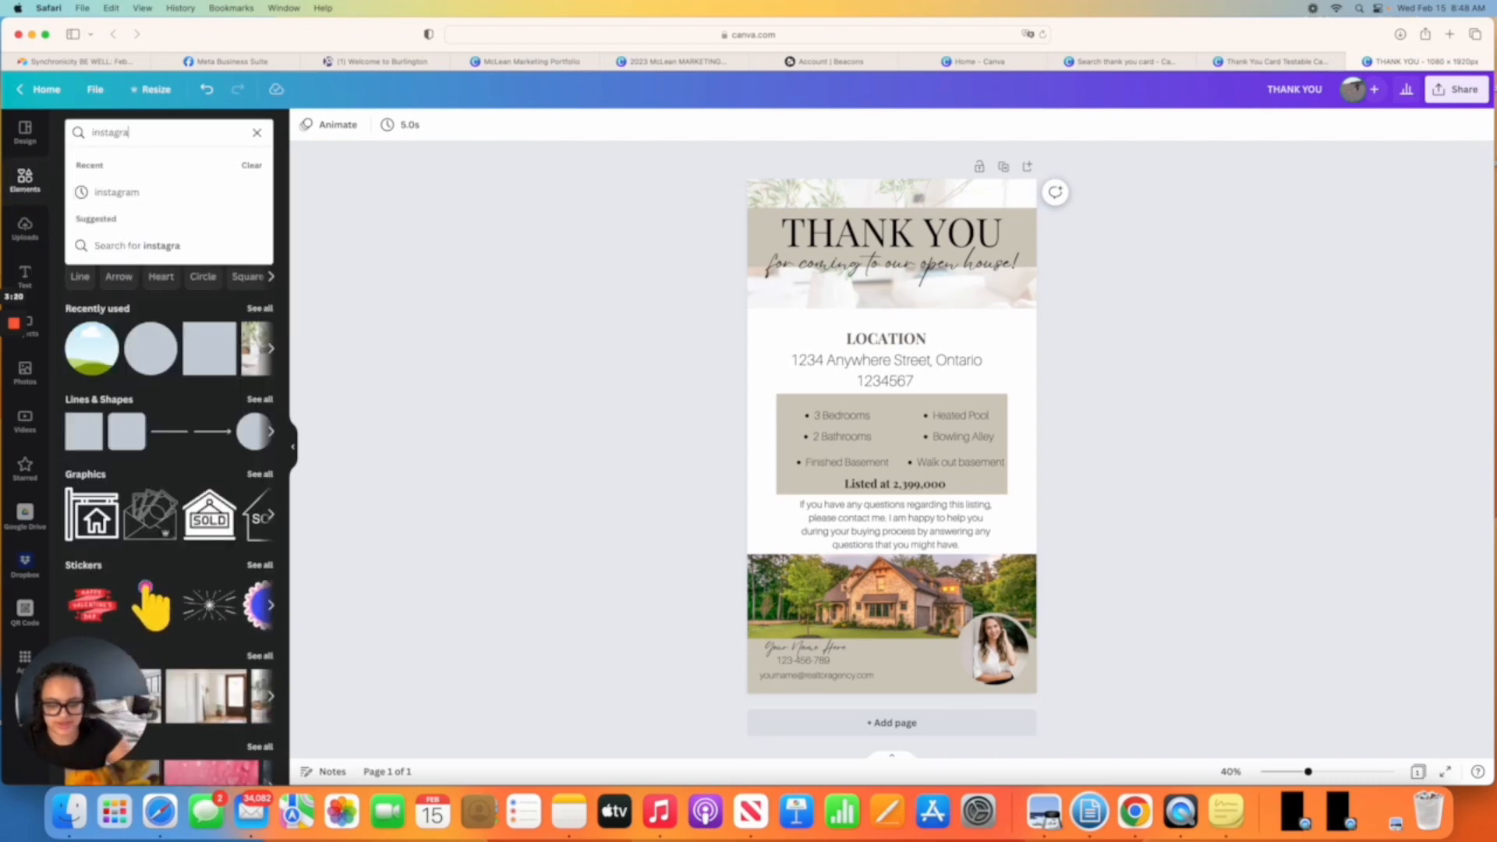
key("Return")
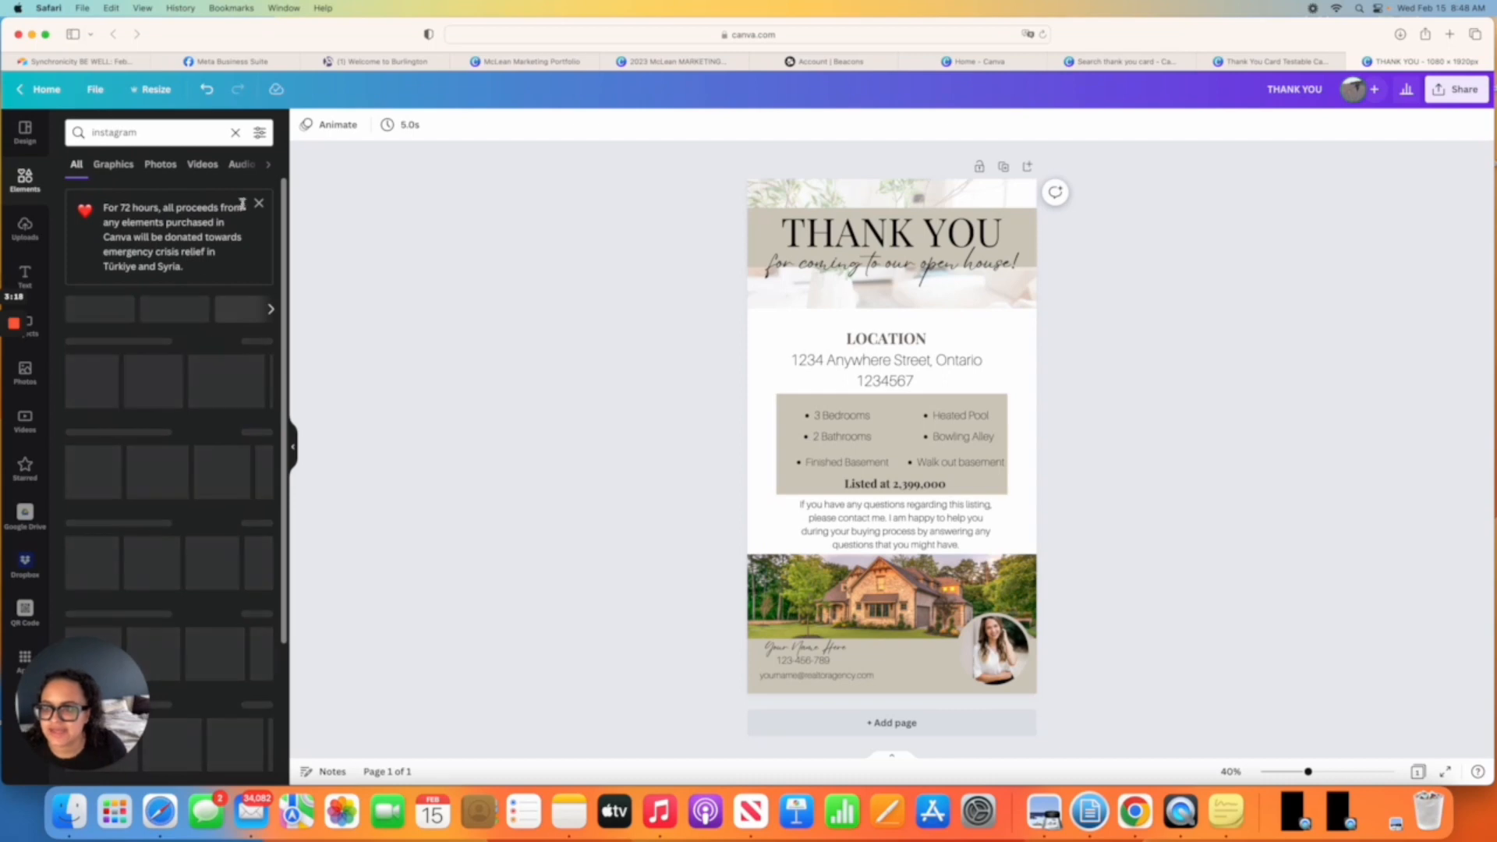
left_click(150, 377)
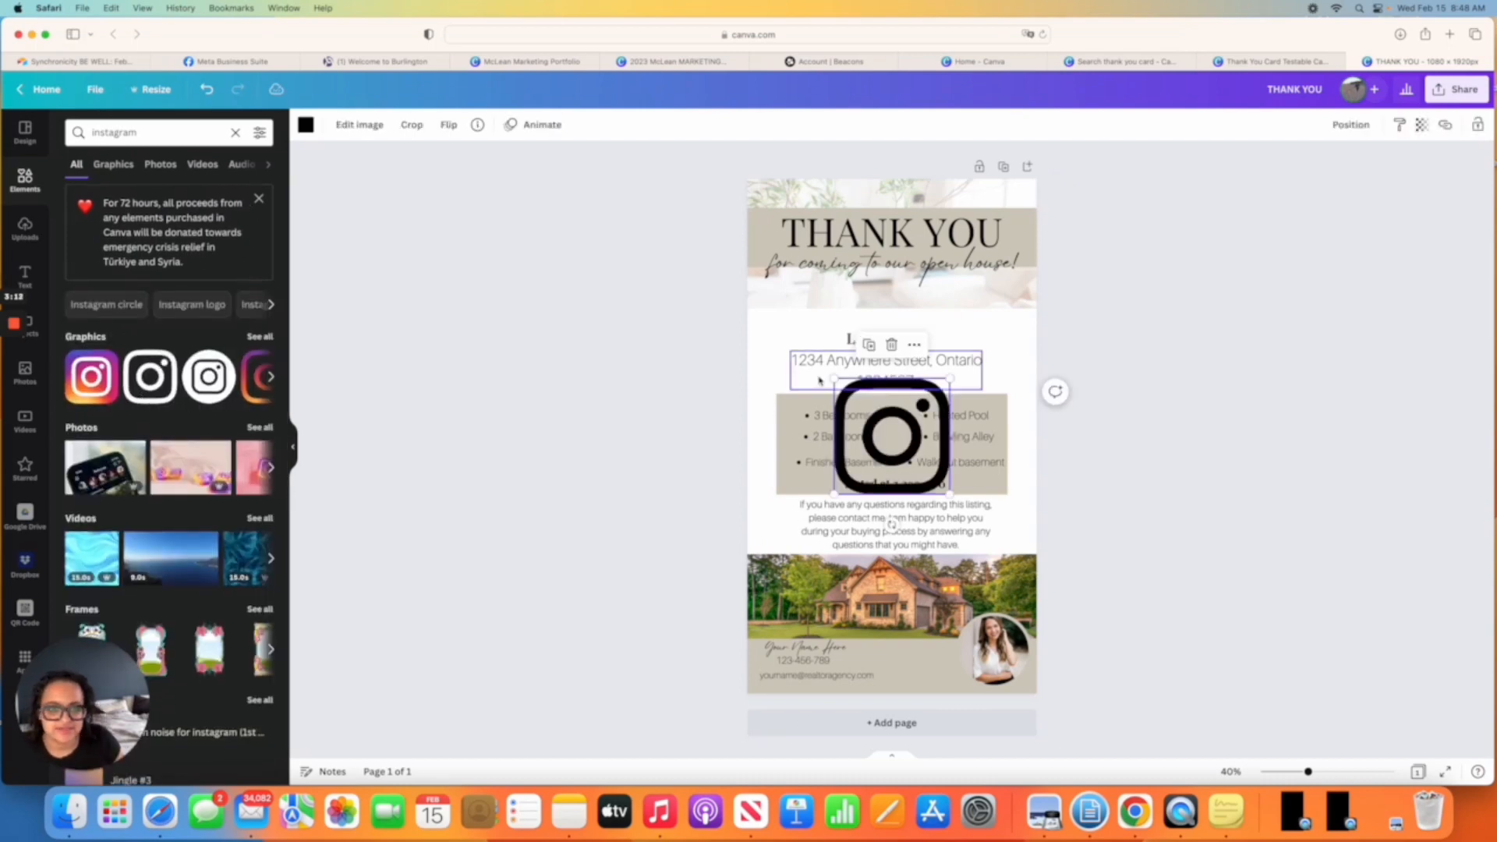
left_click_drag(833, 377, 897, 686)
left_click(667, 637)
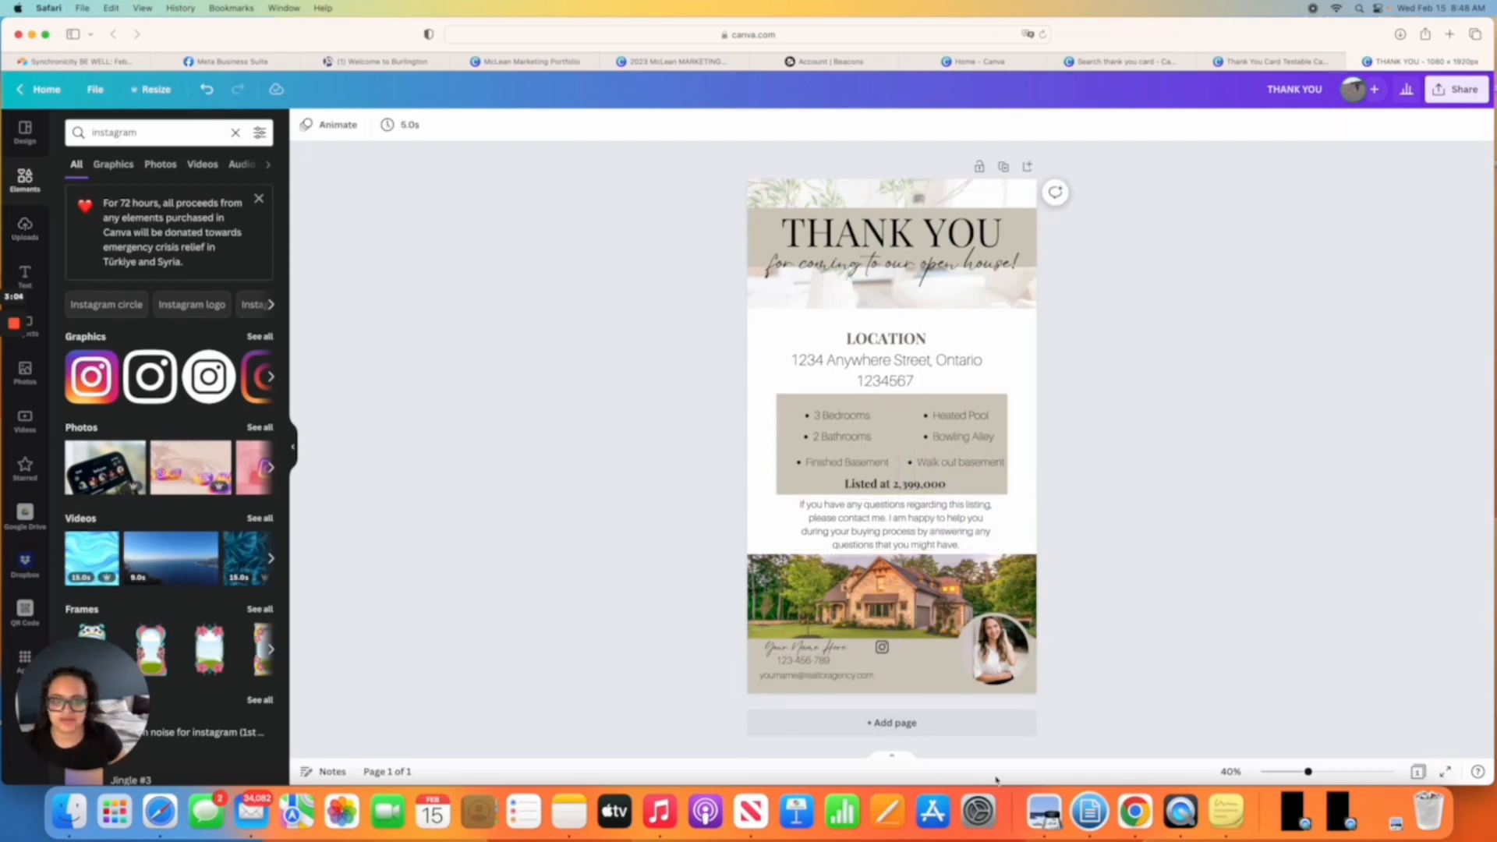
left_click(803, 661)
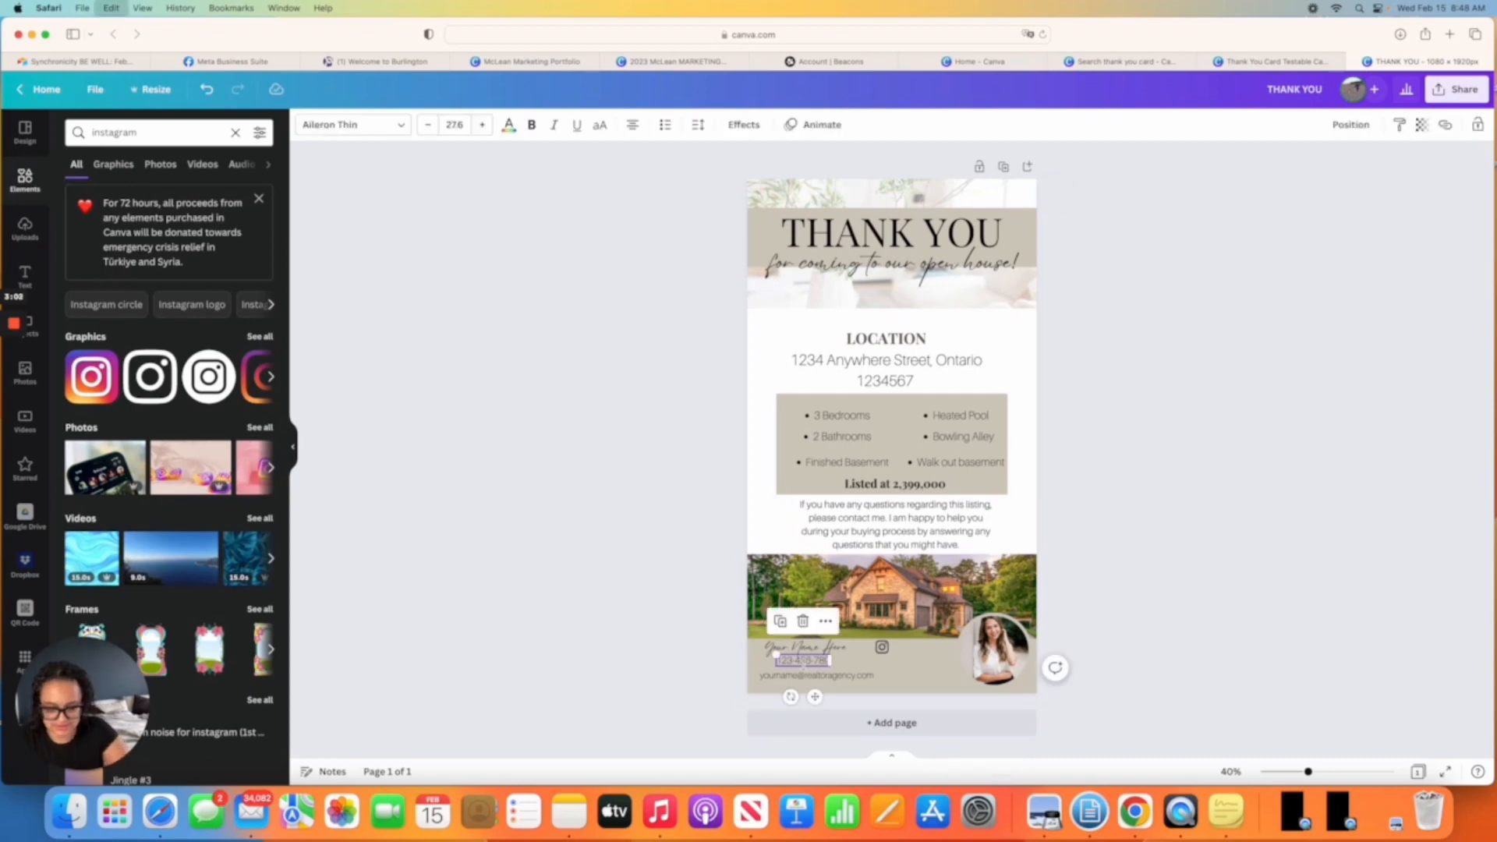
left_click_drag(803, 662, 914, 654)
double_click(914, 649)
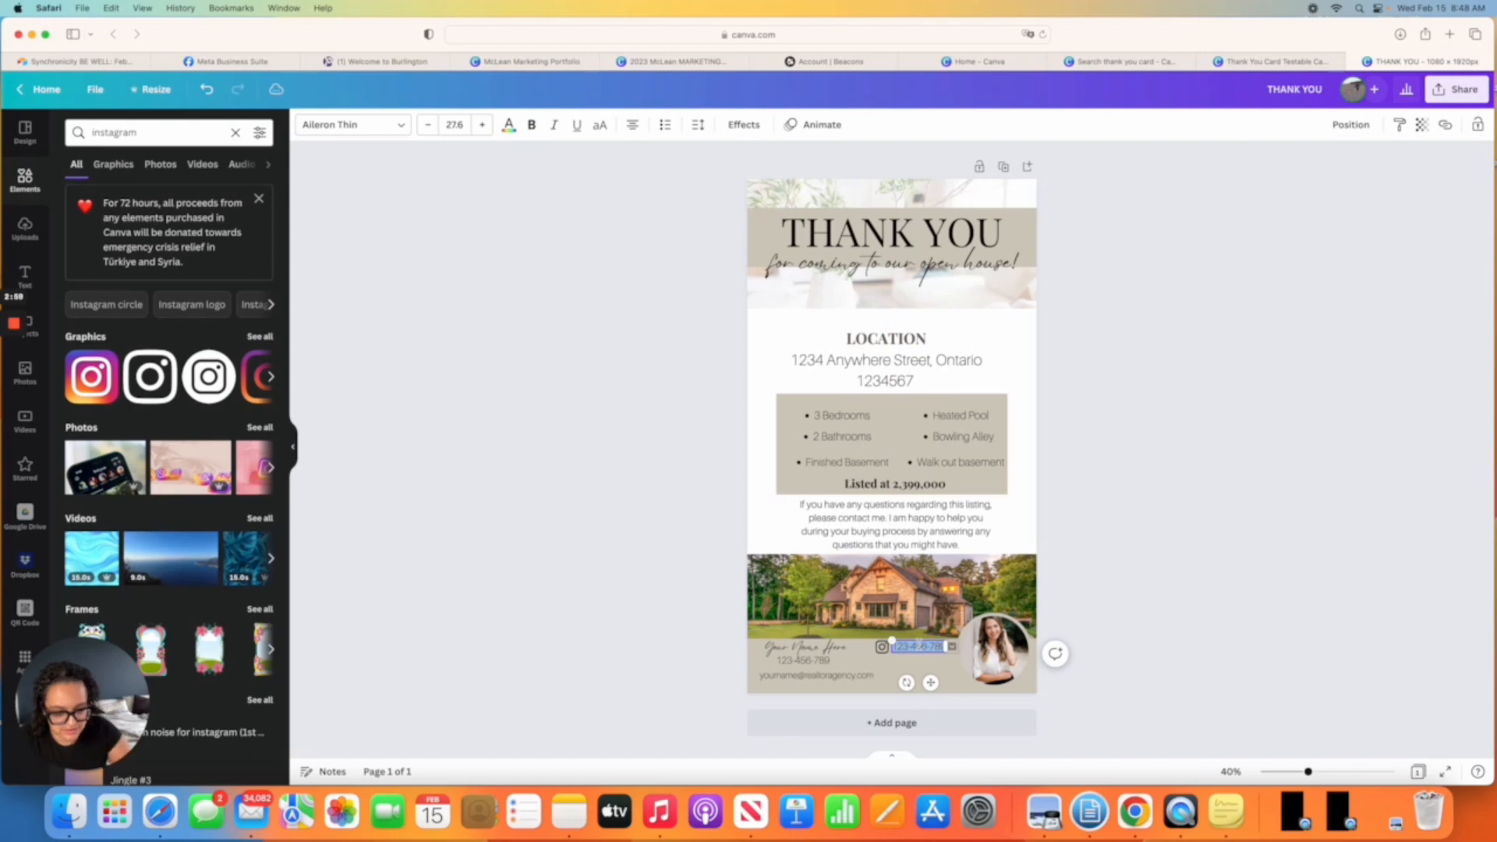
key("BackSpace")
type("@you")
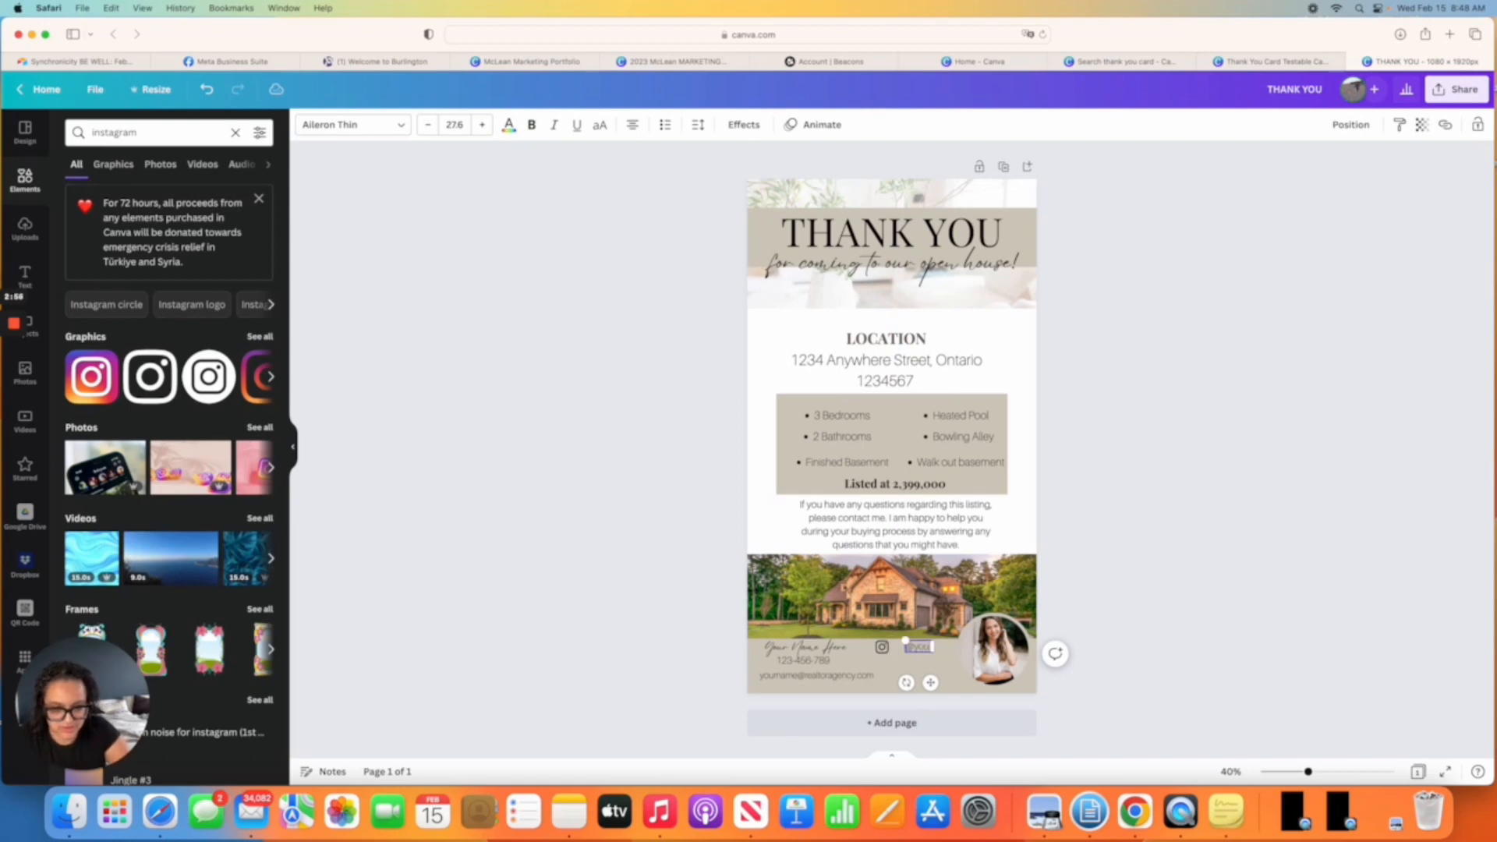
type("rhandle")
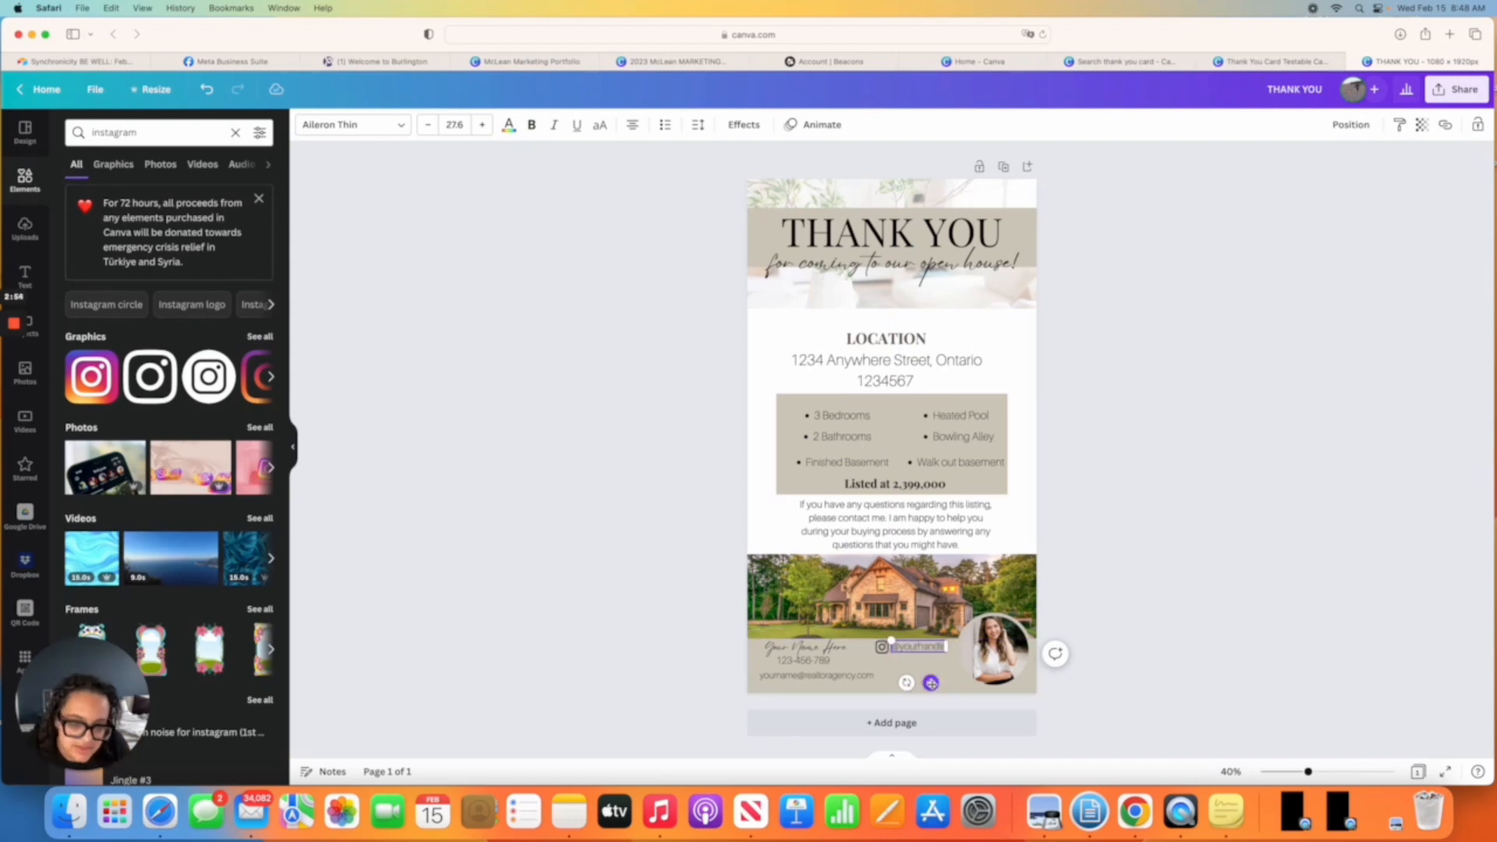
left_click_drag(931, 683, 935, 683)
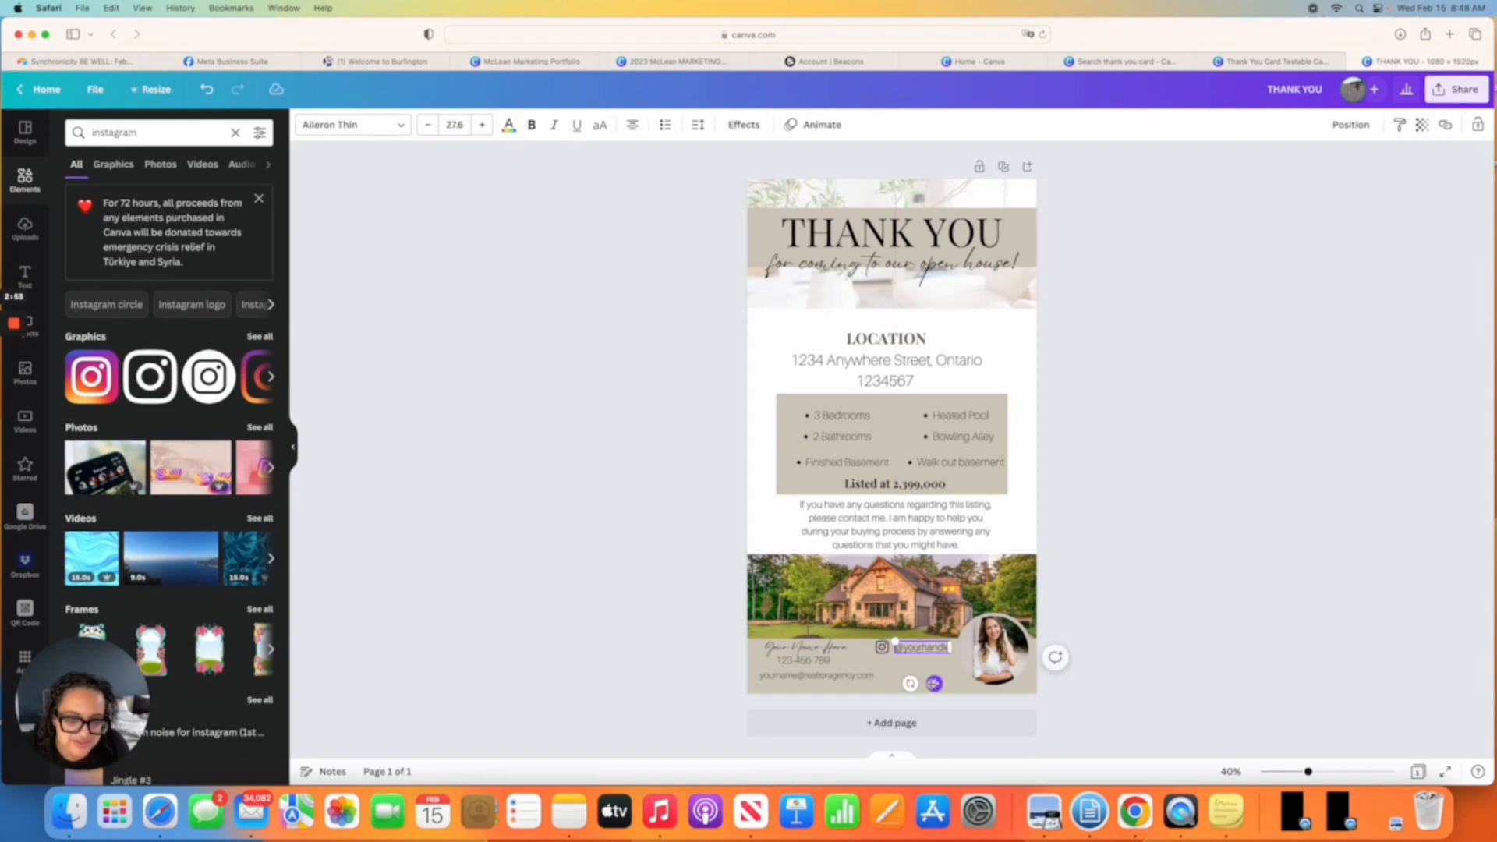
left_click(883, 649)
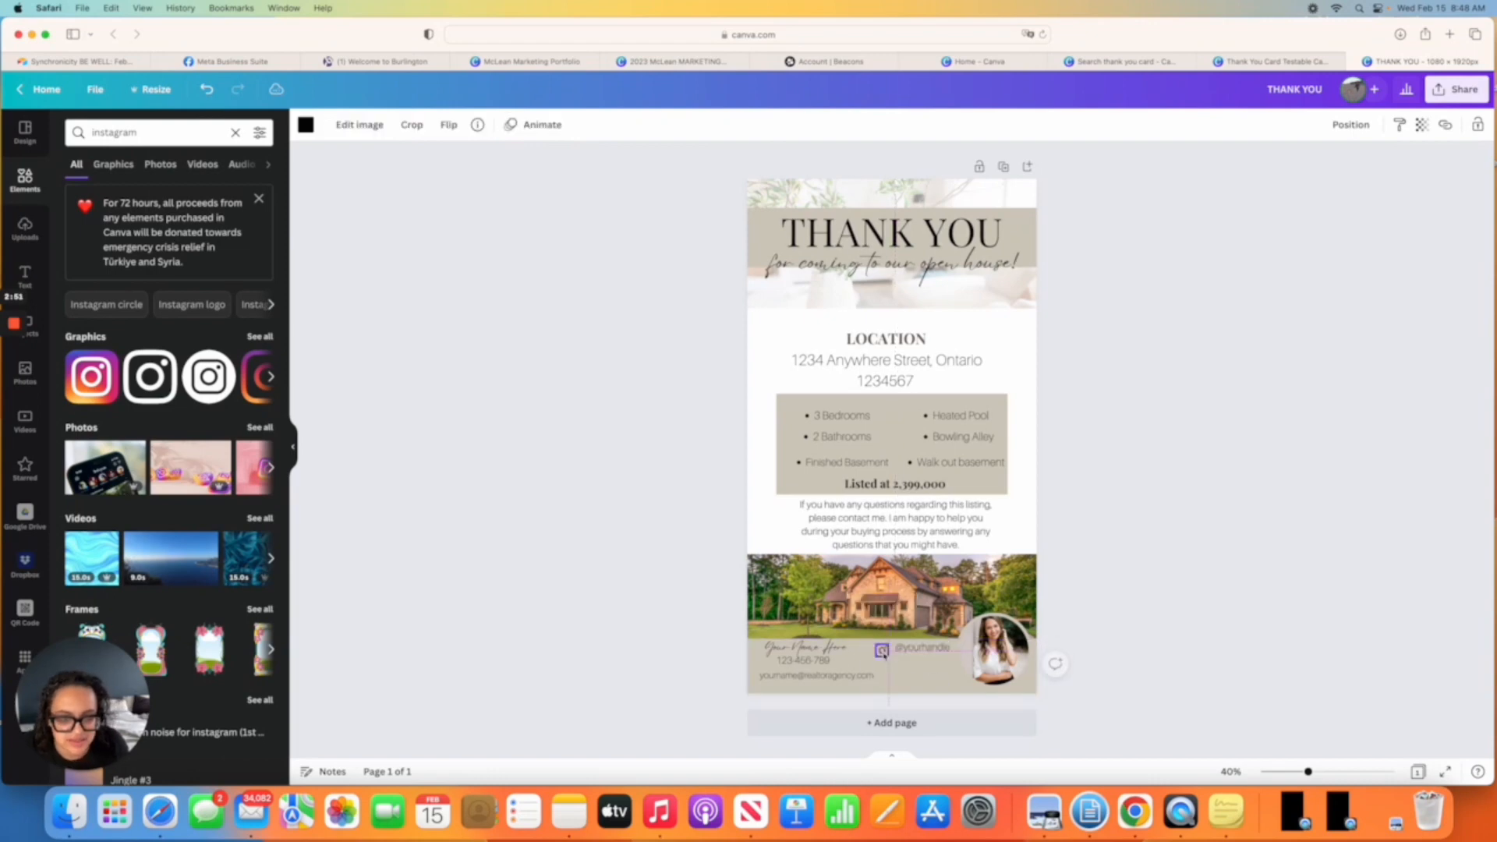
left_click(686, 643)
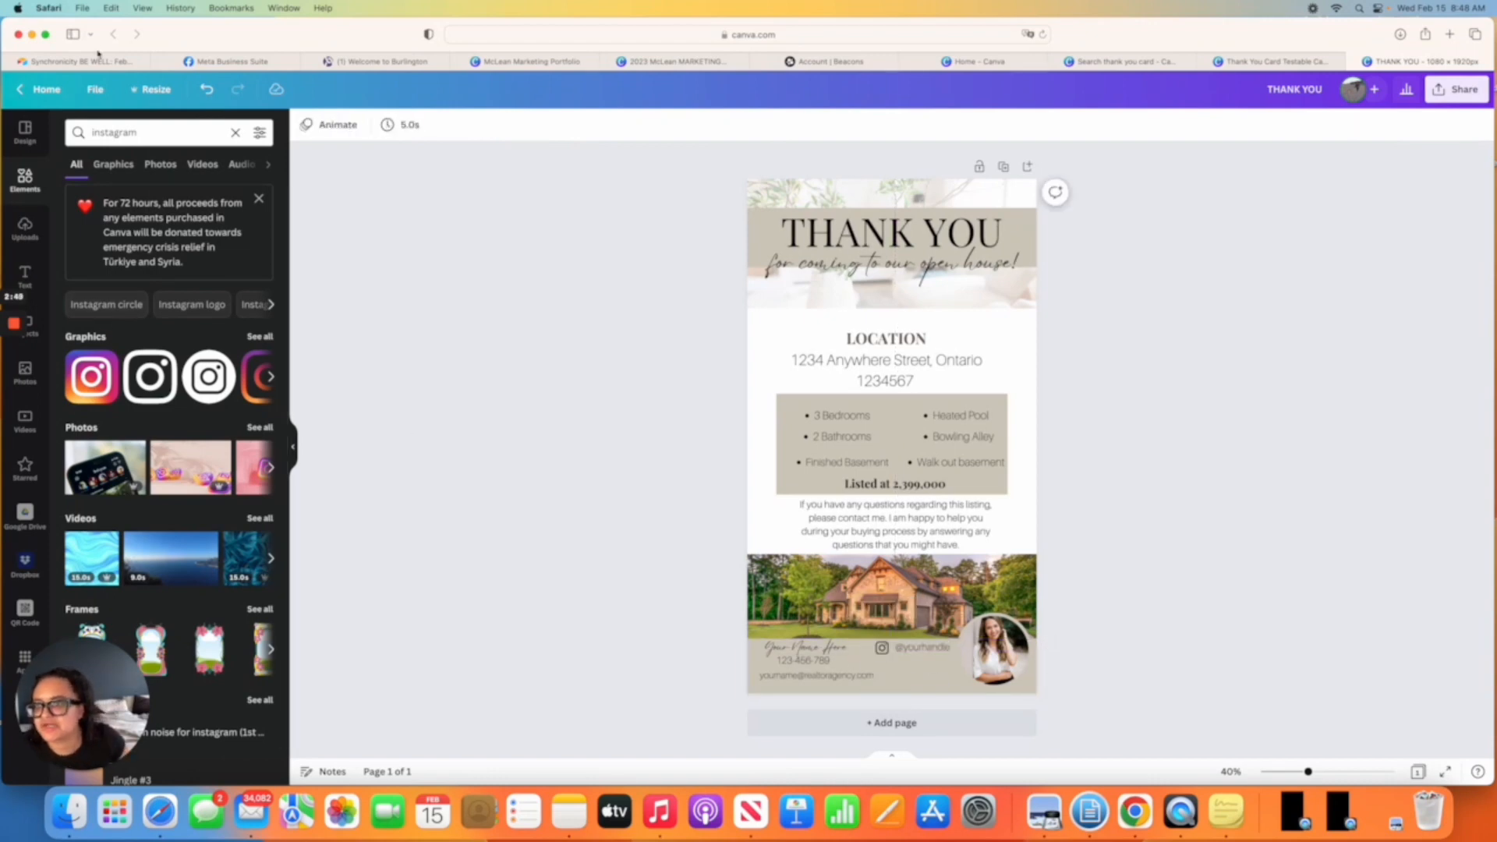
Search elements for "facebook", add the black round Facebook icon, and shrink it into place under the Instagram icon.
left_click(143, 131)
key("BackSpace")
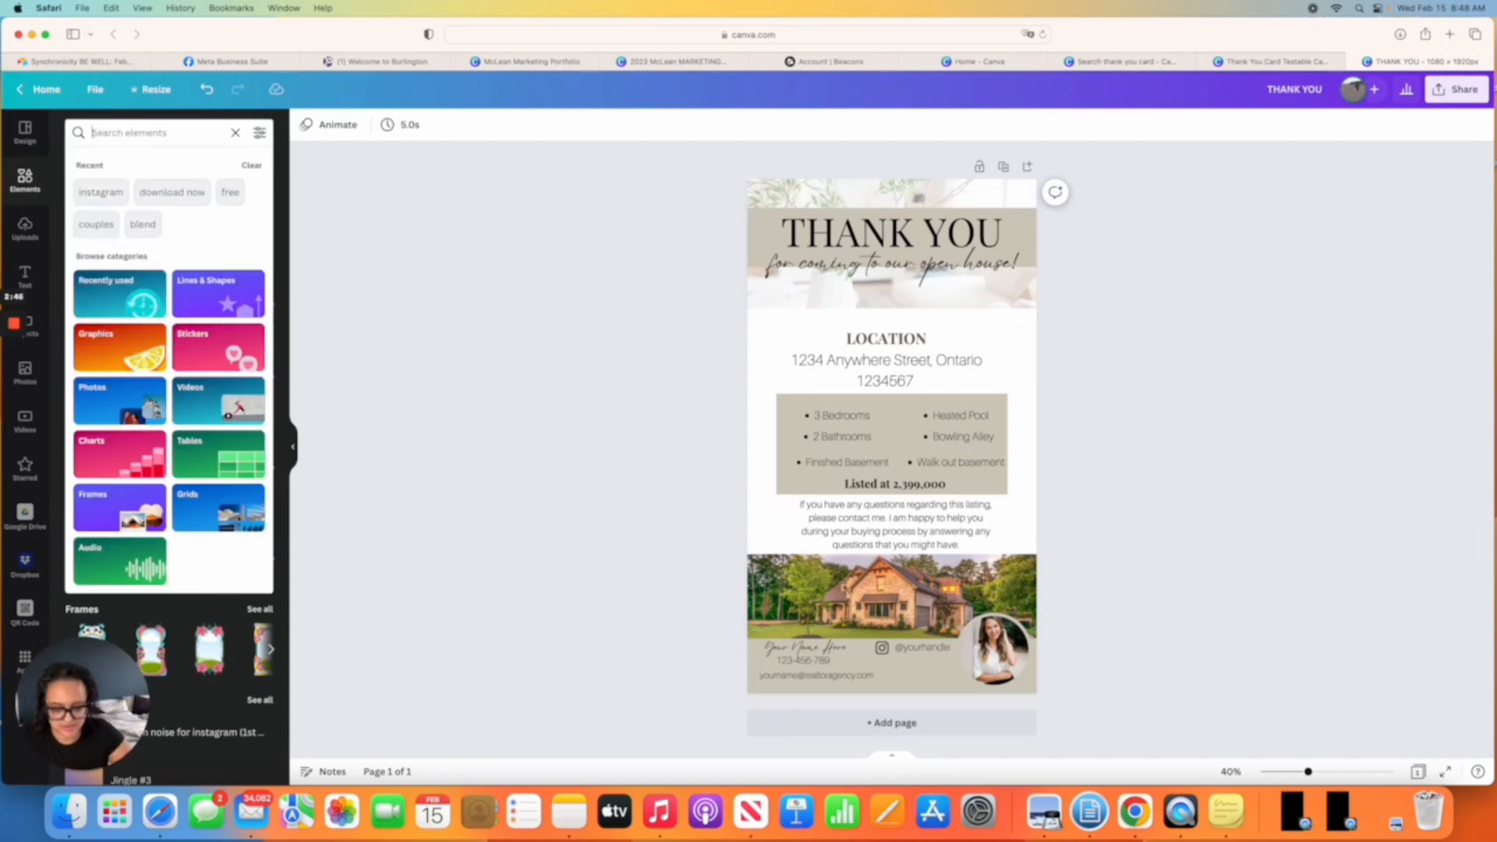
type("facebooks")
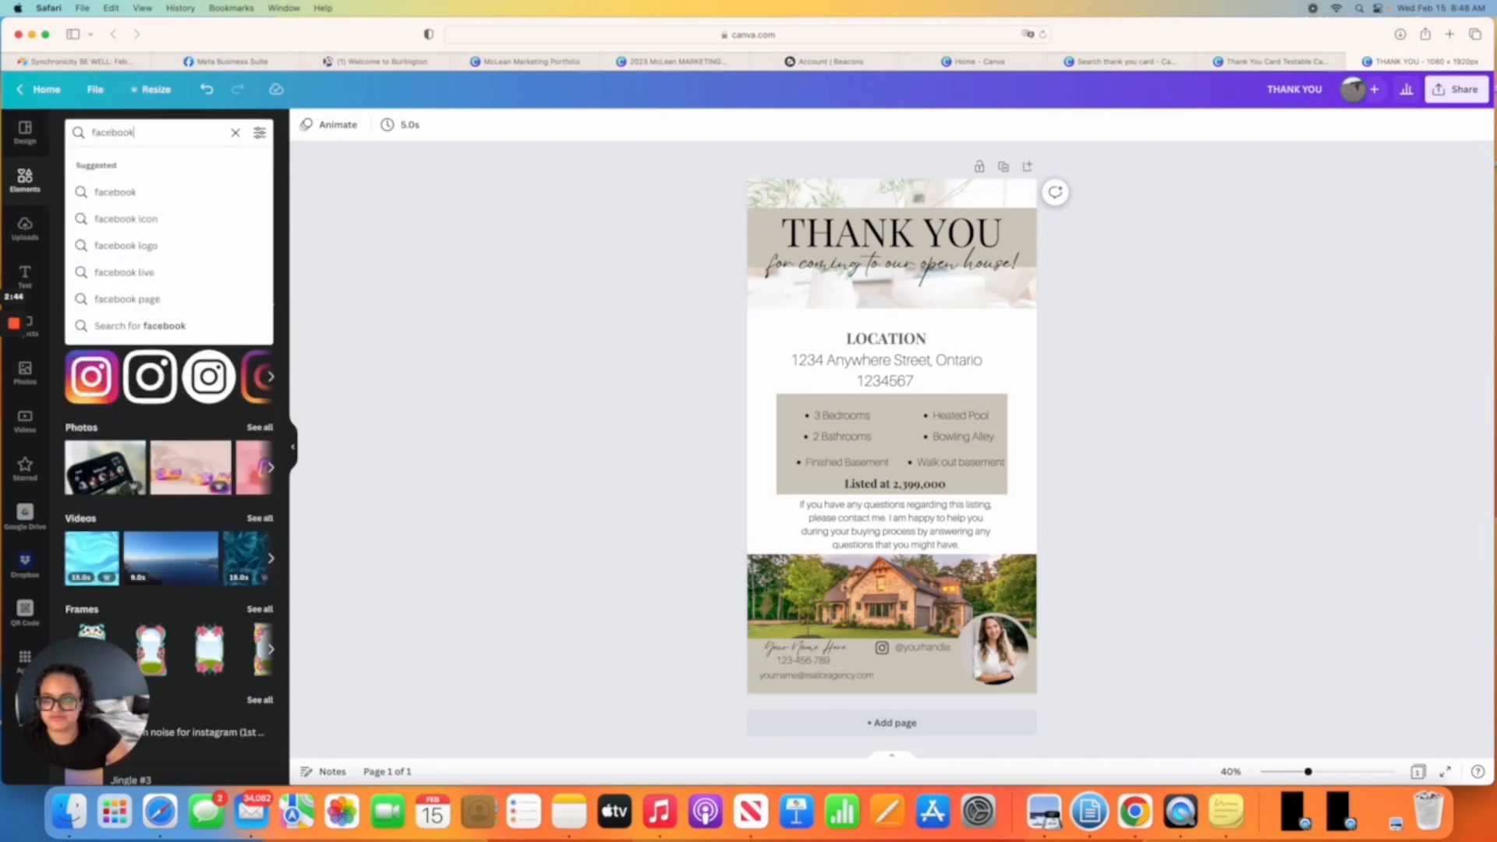
key("Return")
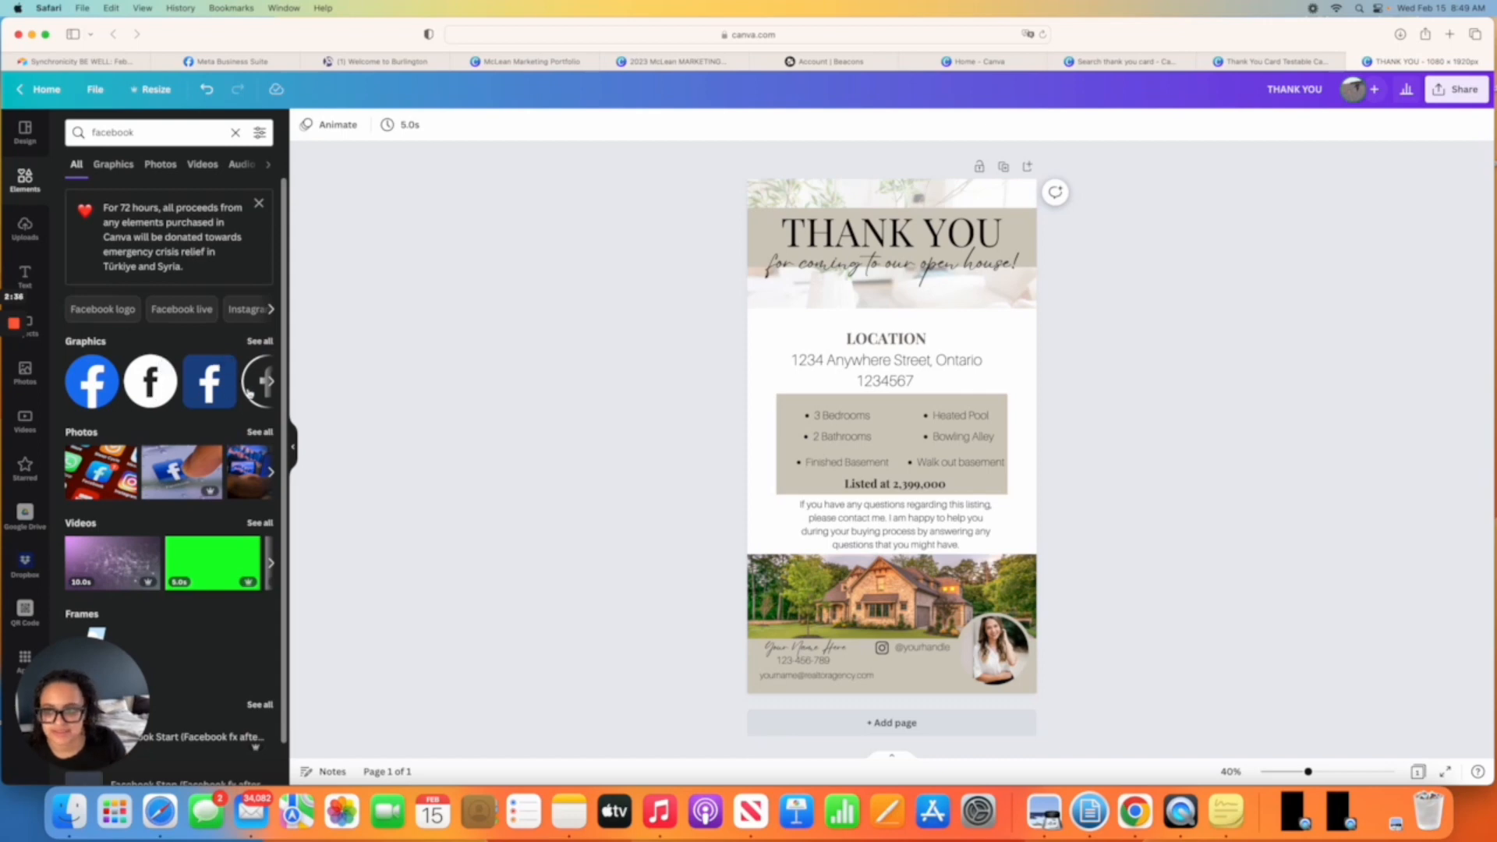
left_click(150, 382)
left_click_drag(835, 379, 877, 663)
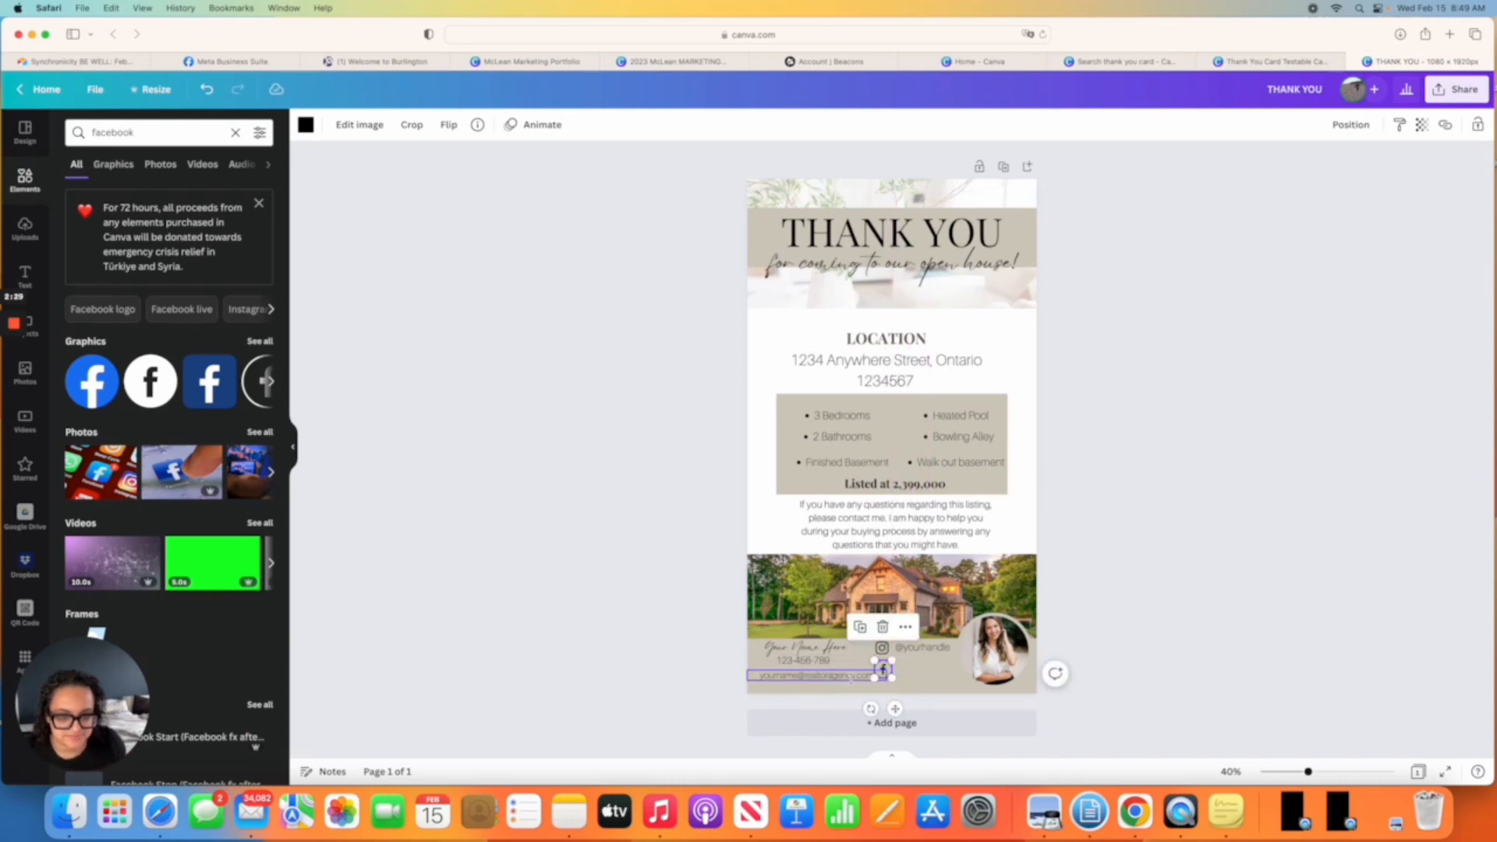
left_click(936, 688)
left_click(897, 646)
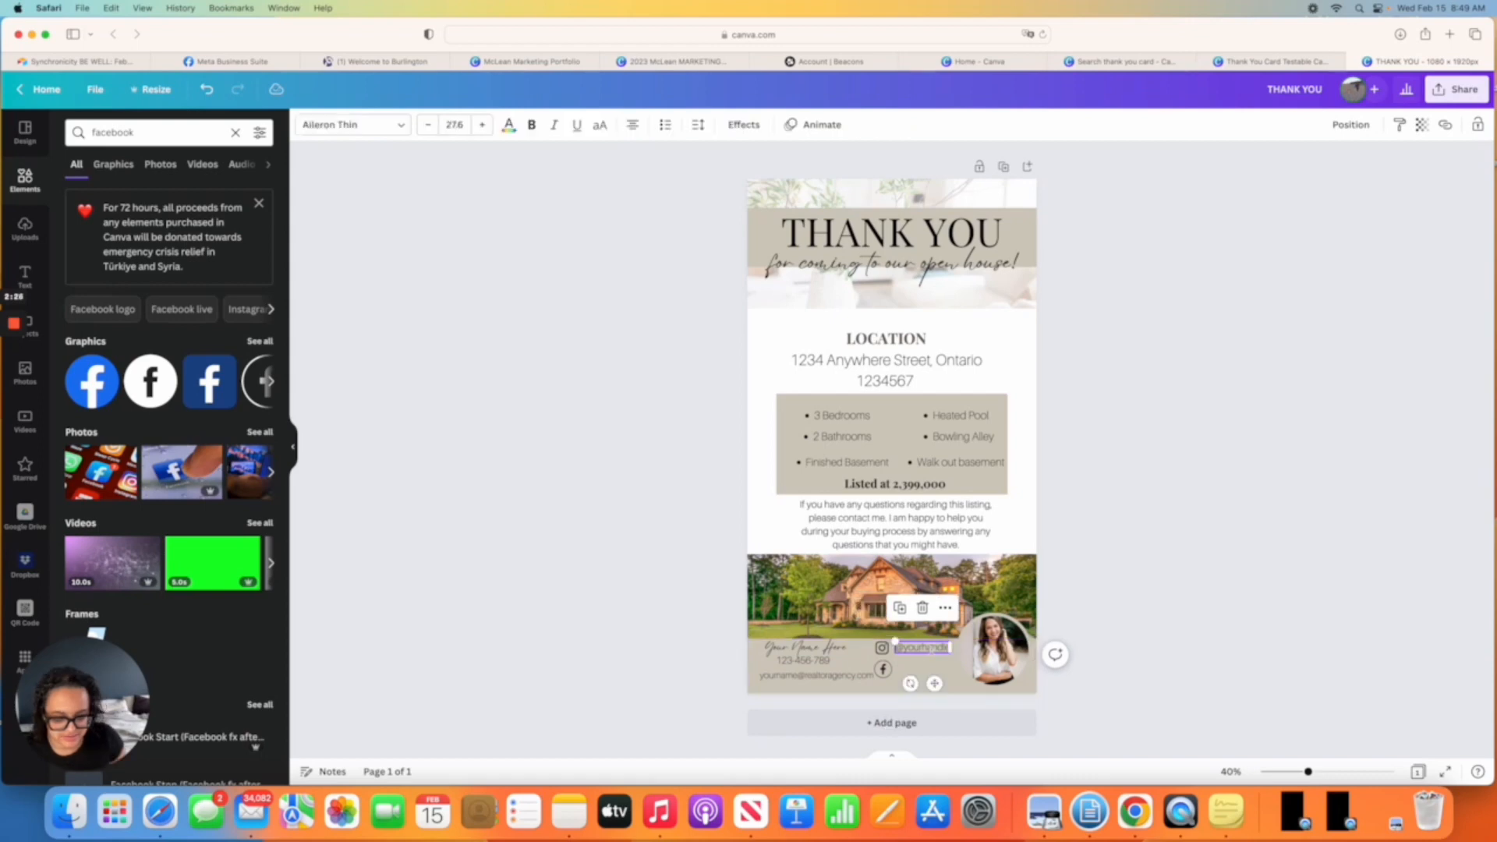
key("super+v")
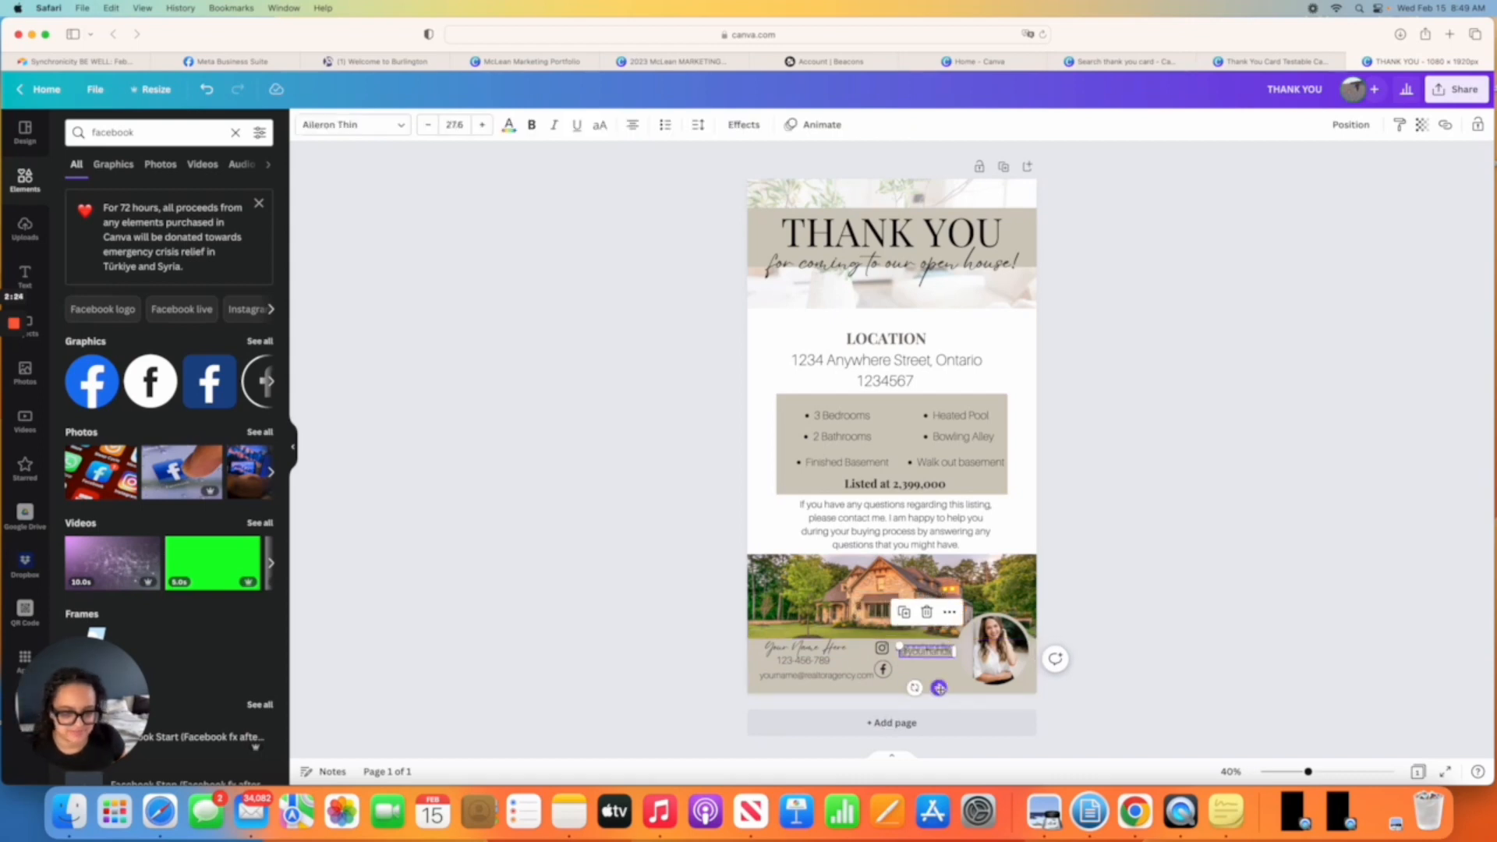
left_click_drag(939, 688, 942, 709)
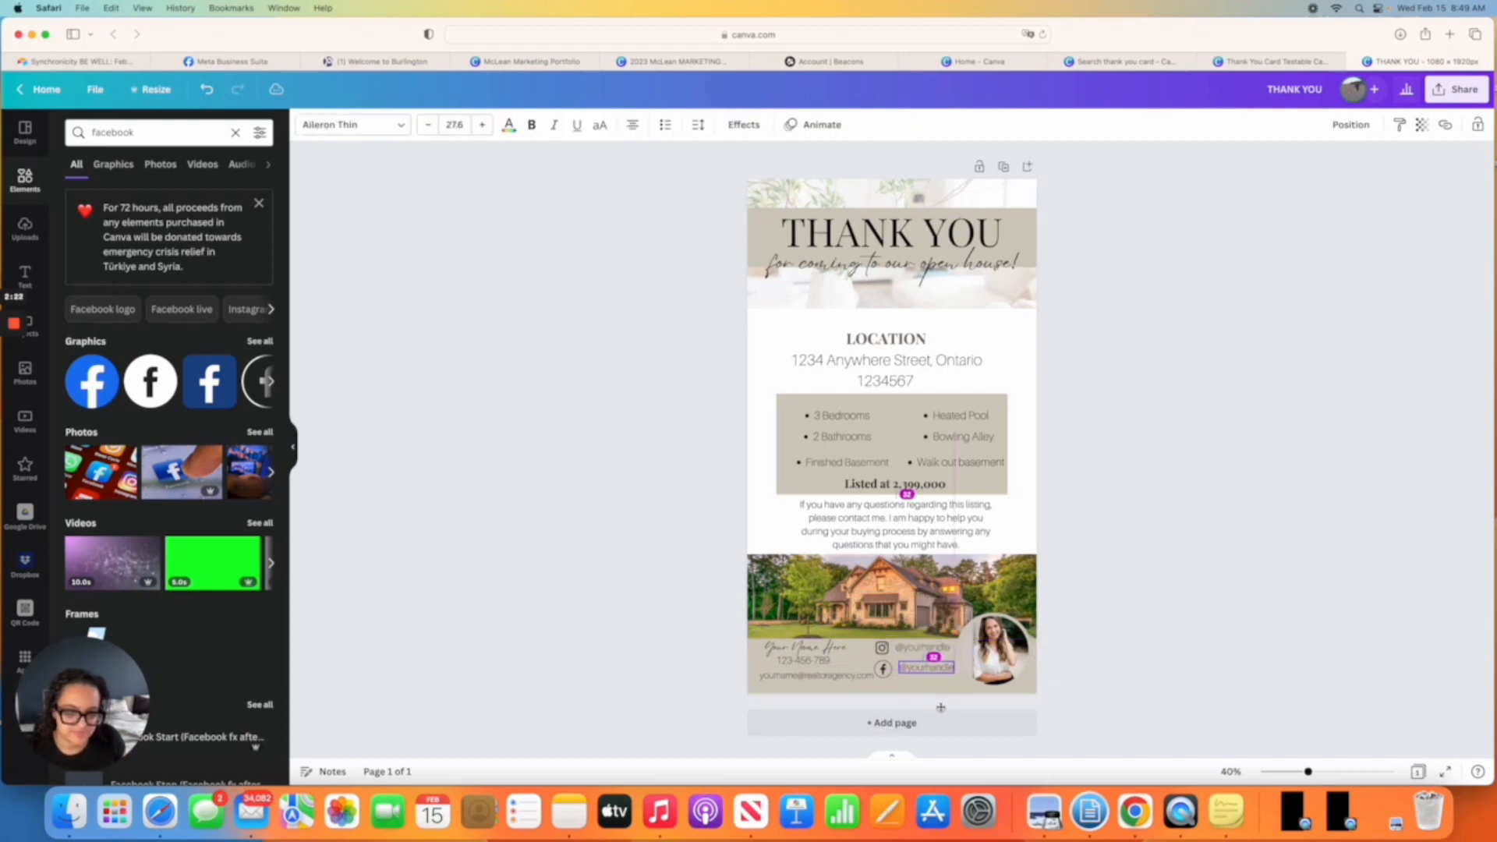
left_click(1171, 621)
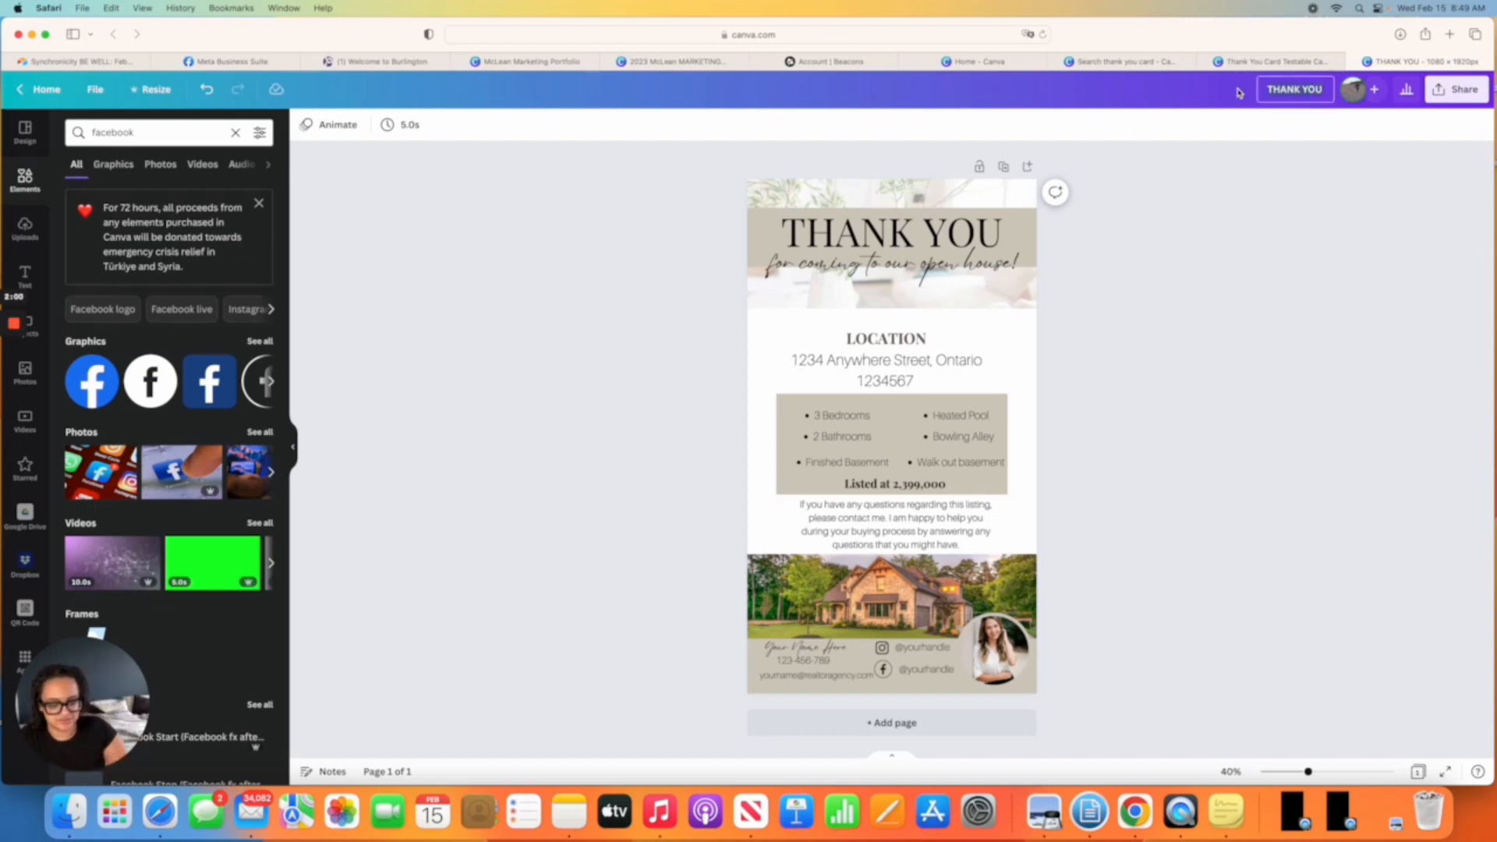
Rename the design as "Thank you card template for modern realtors".
type("Thank you ")
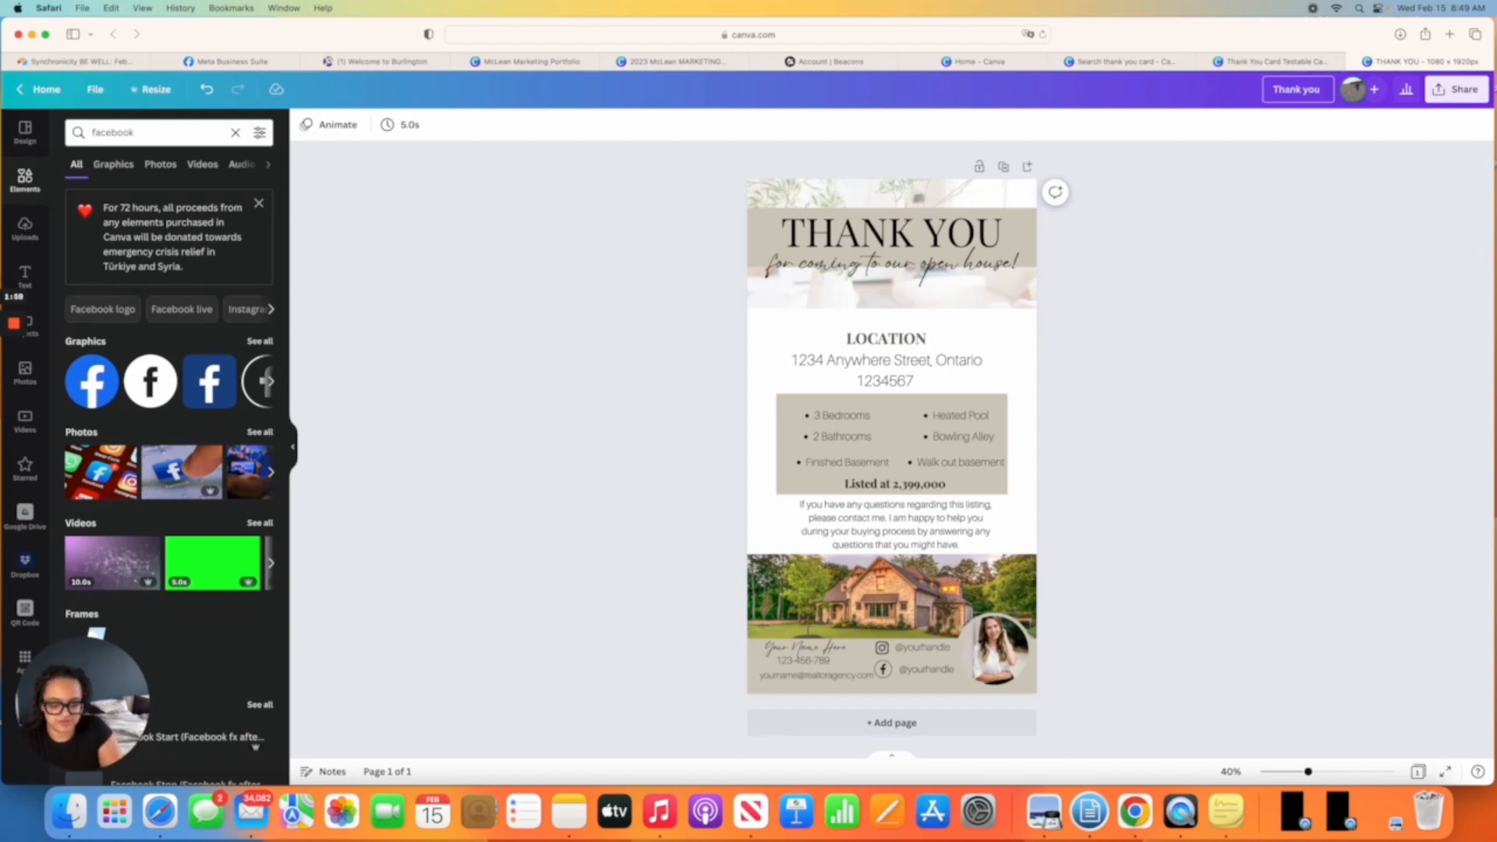
type("card template for")
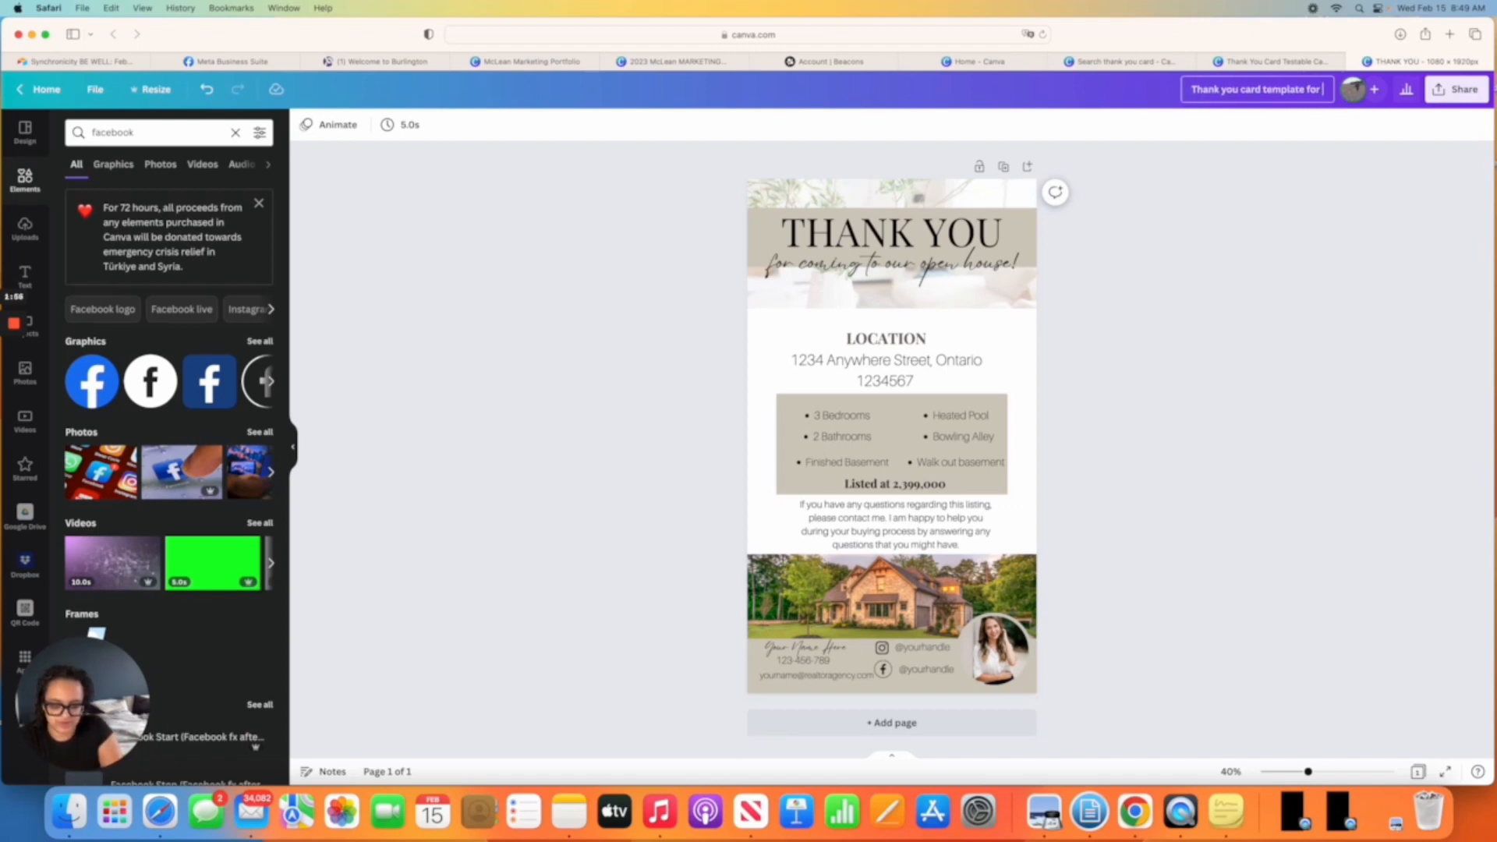
type(" modern realtors")
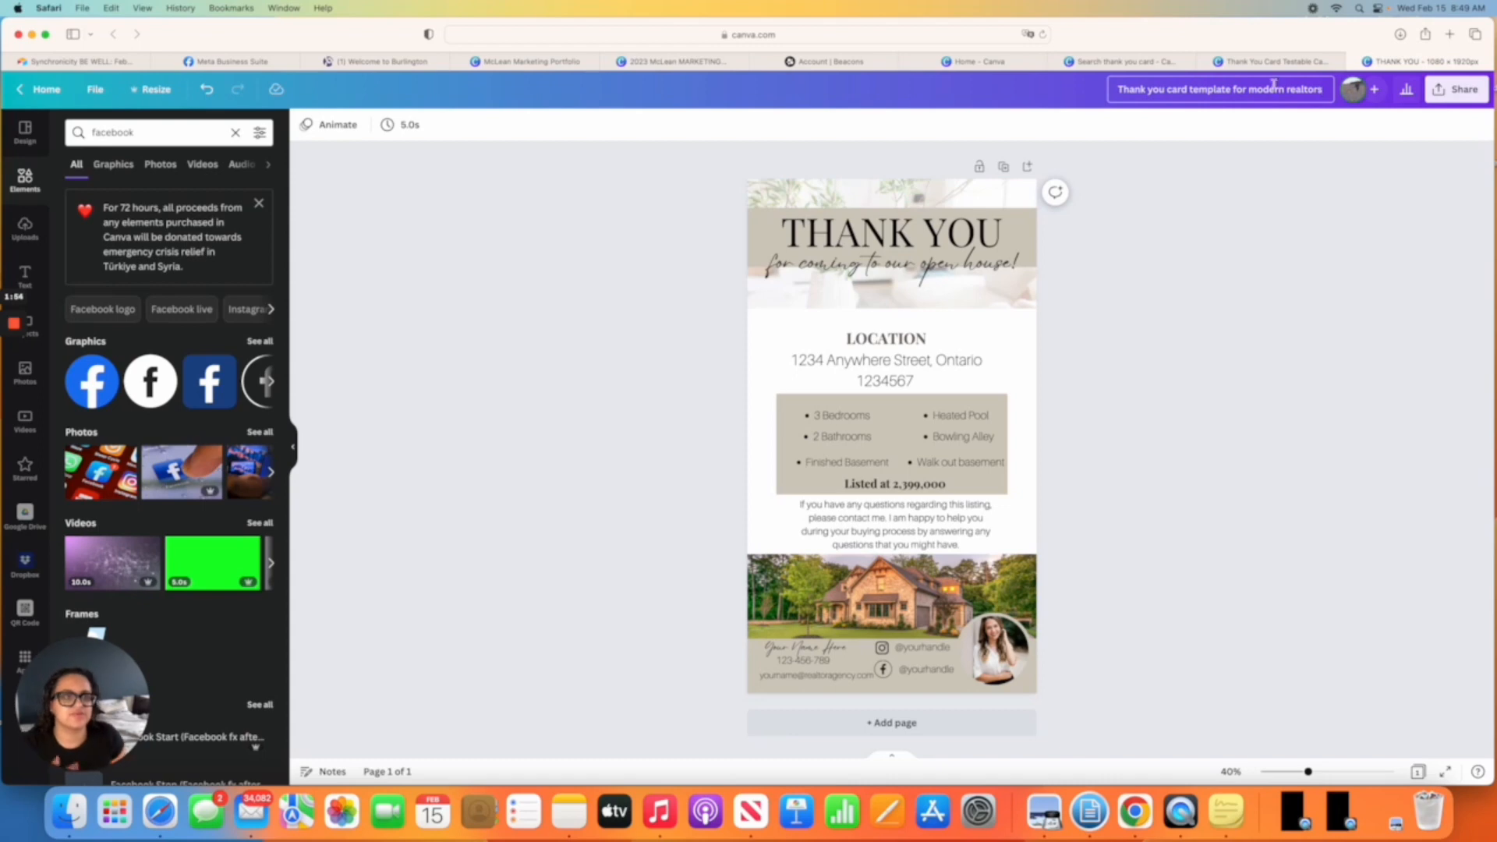
key("Return")
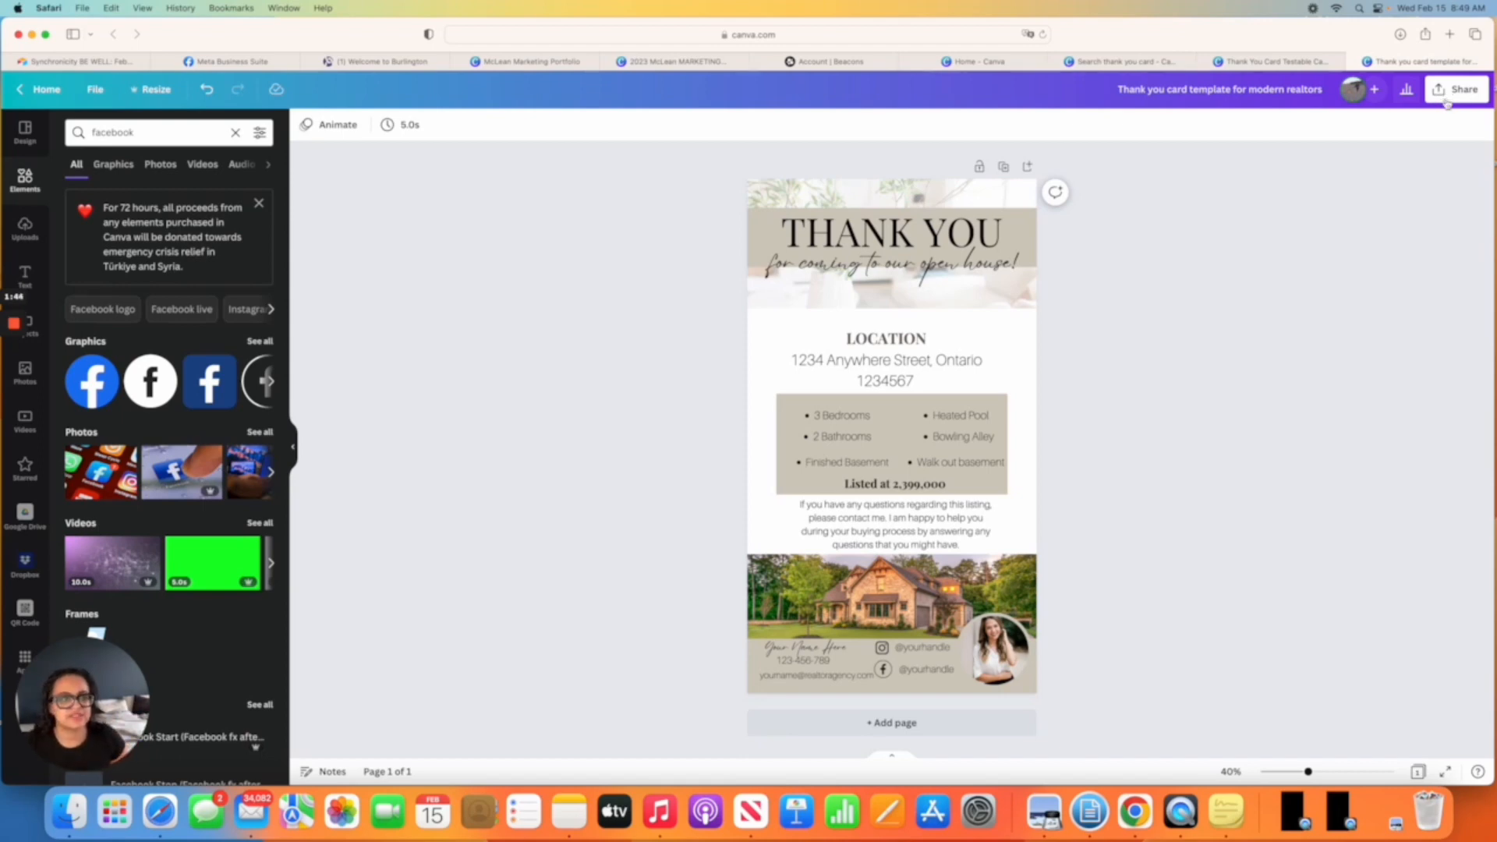
Create a template link for sharing the design and copy it.
left_click(1455, 89)
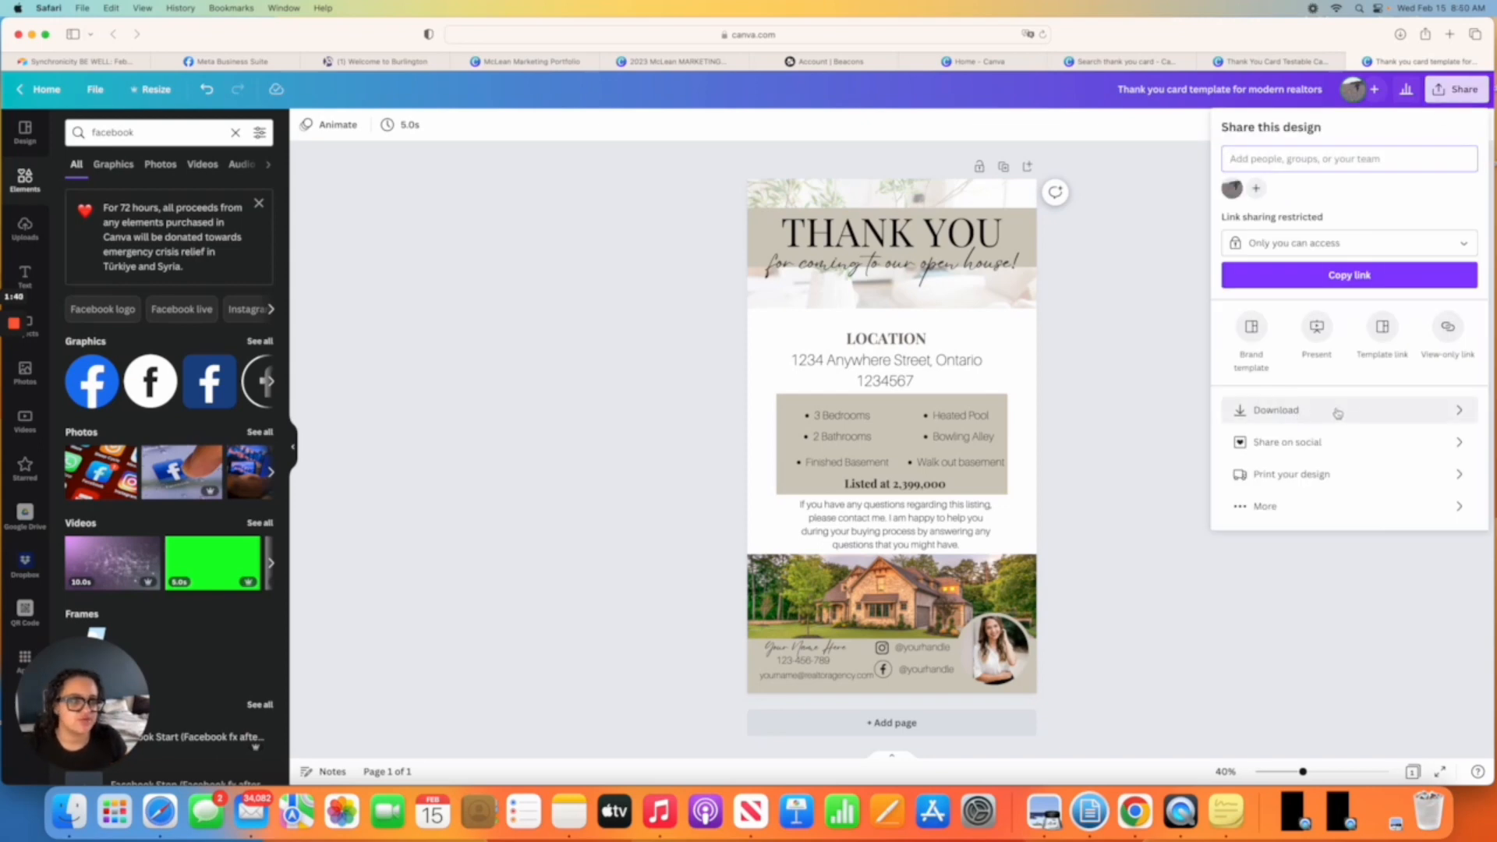
left_click(1383, 330)
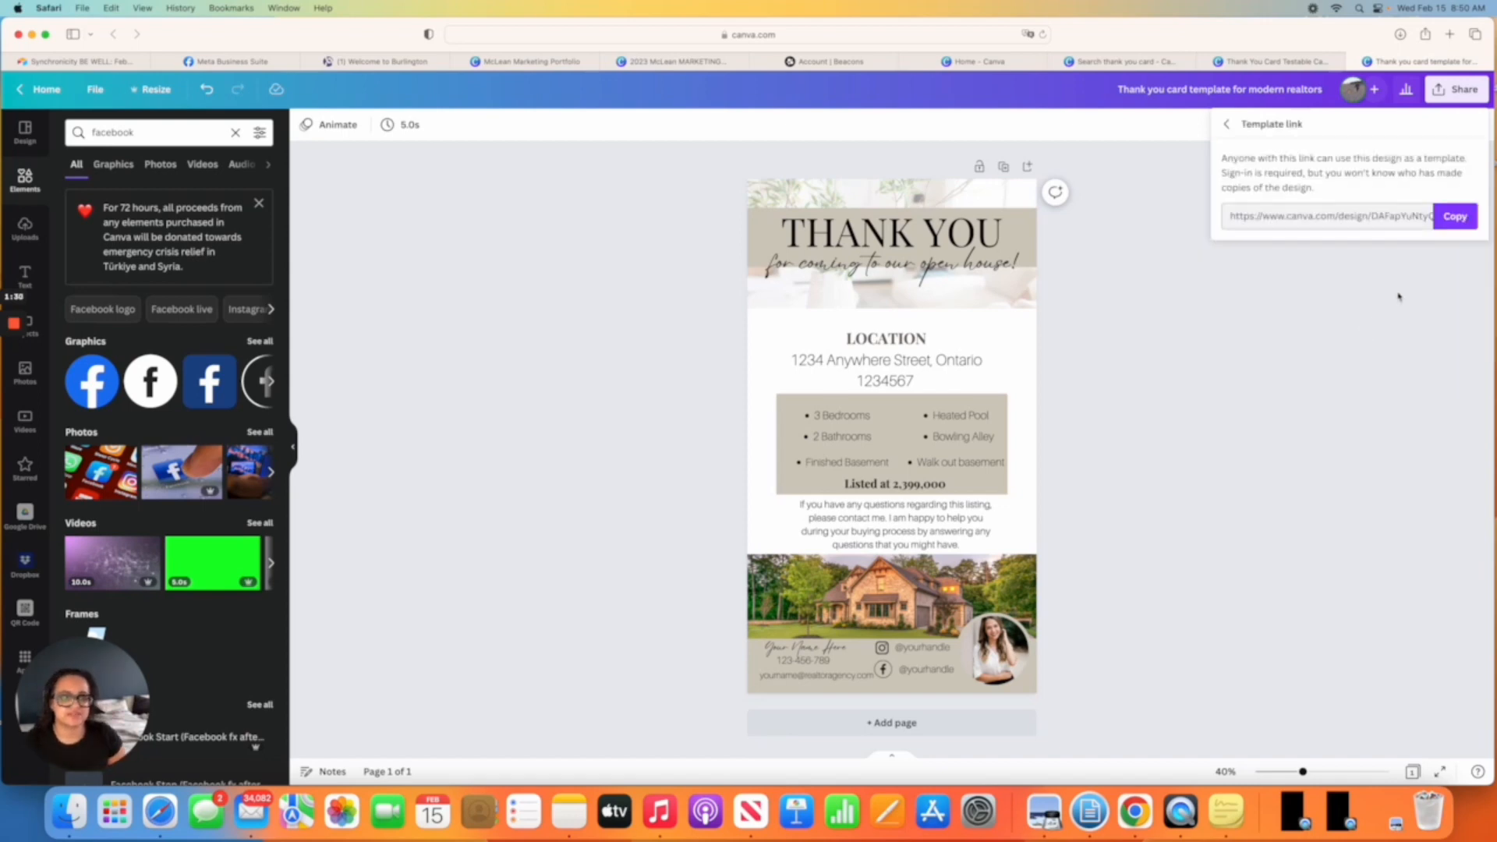
left_click(1460, 218)
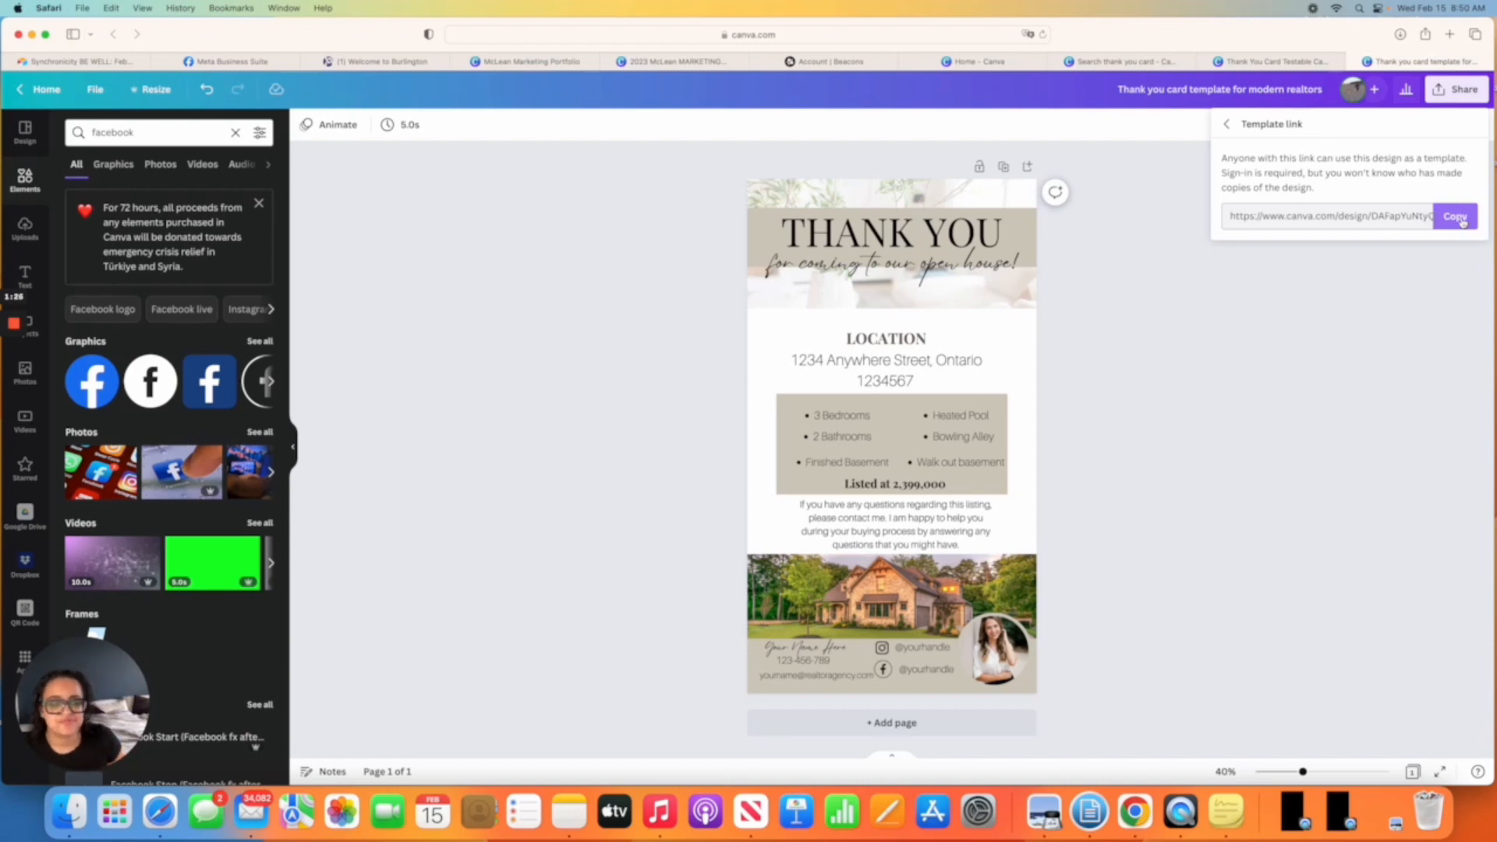
left_click(1266, 491)
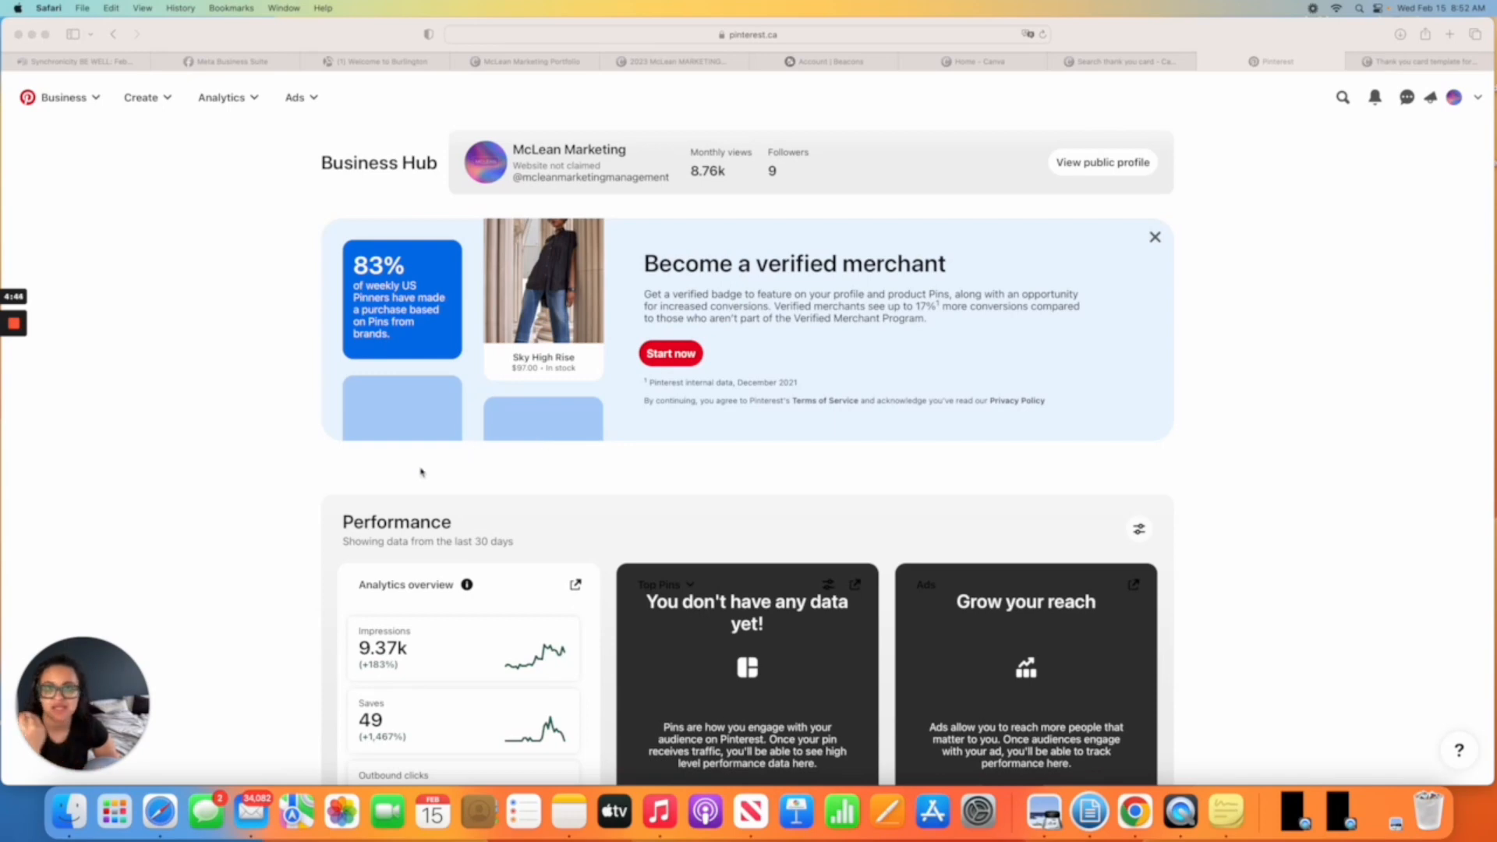
In Pinterest, start a new manual ad campaign from scratch instead of resuming the saved draft.
scroll(311, 108, "up", 1)
left_click(309, 100)
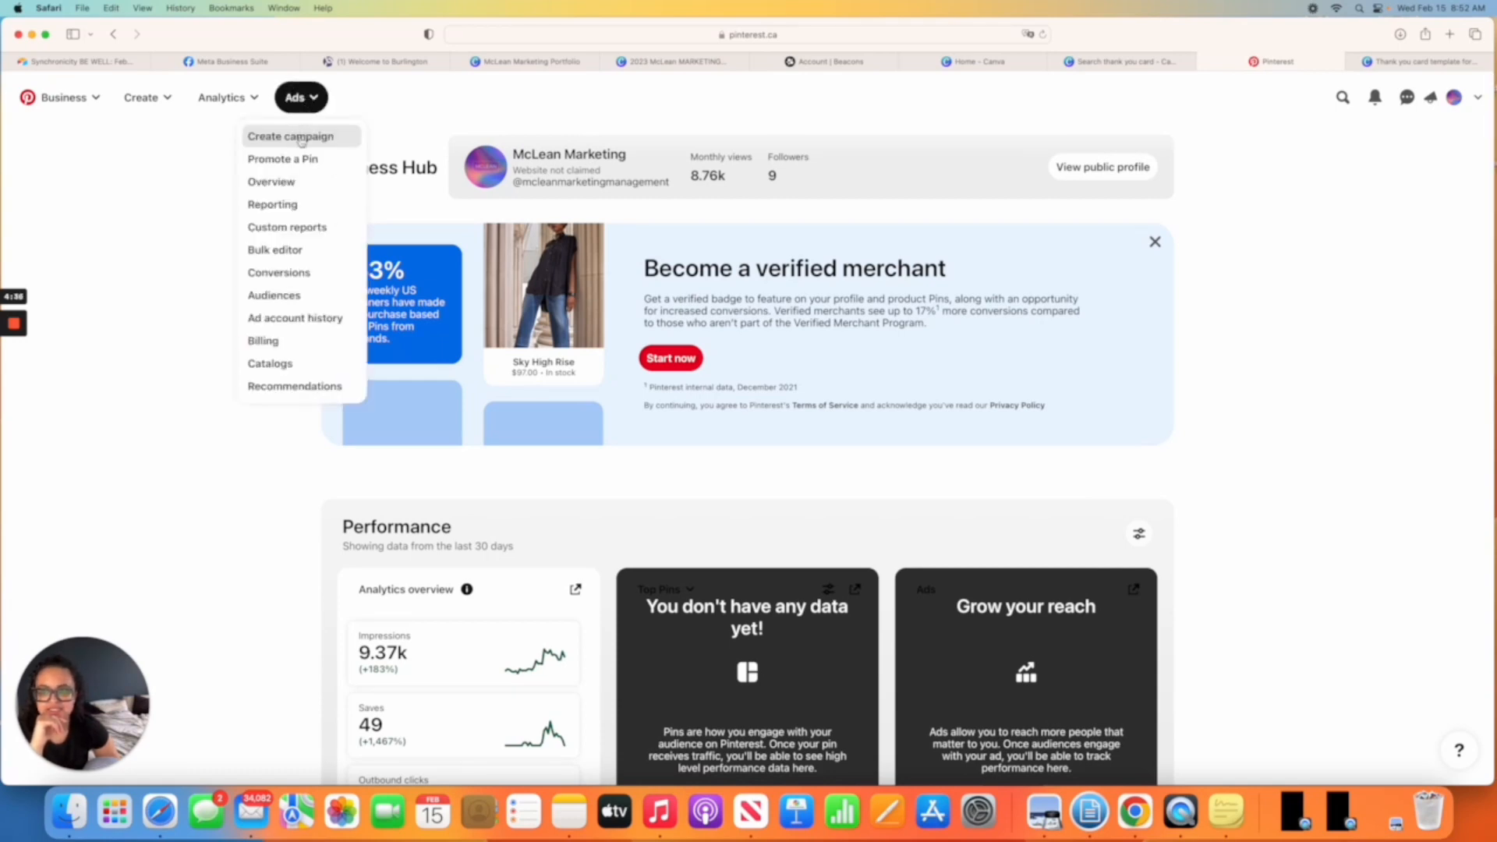
left_click(303, 138)
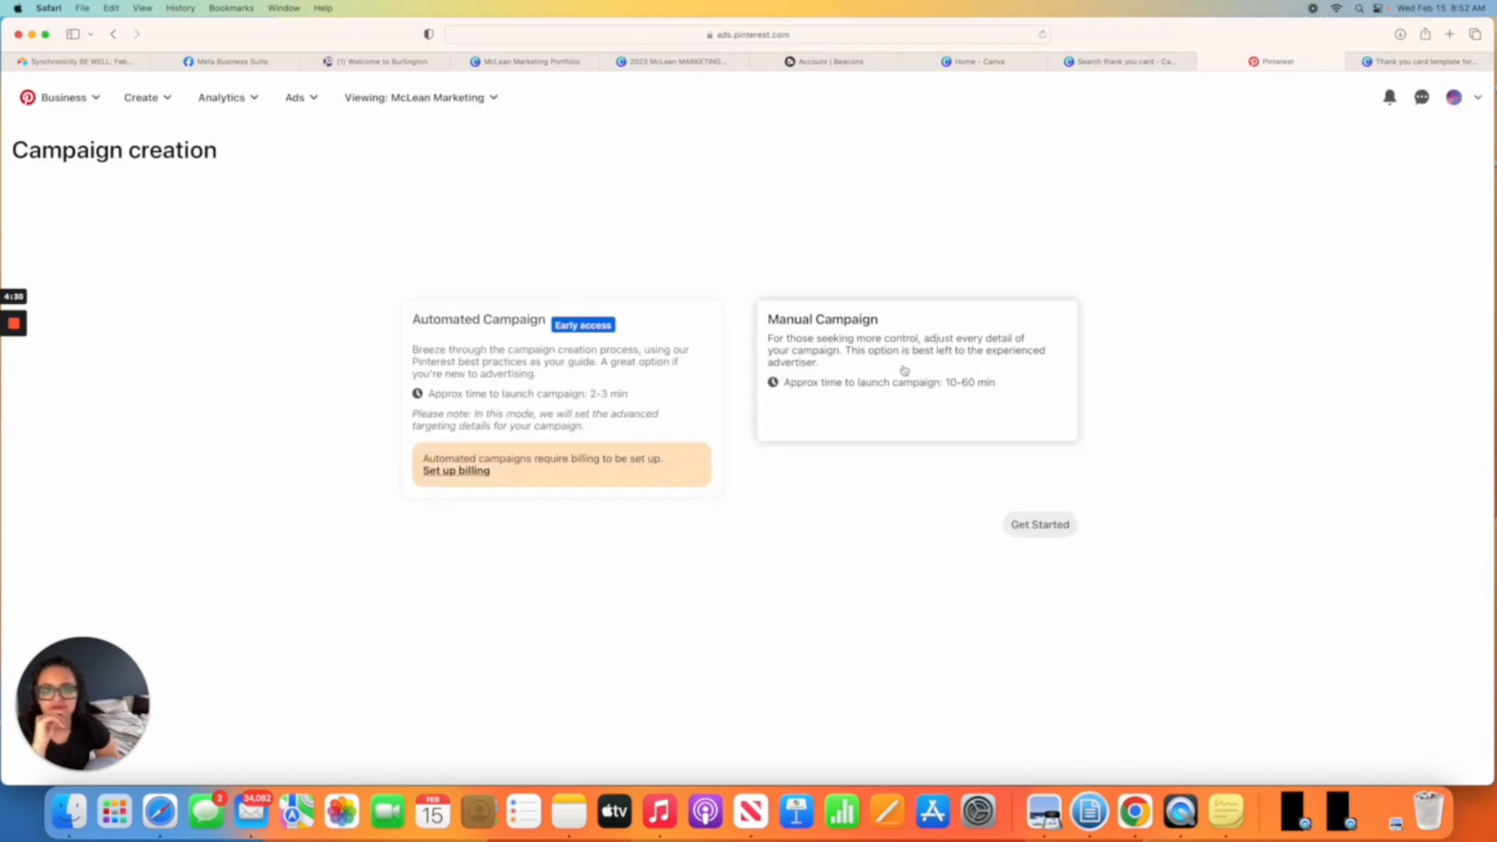
left_click(901, 375)
left_click(1041, 527)
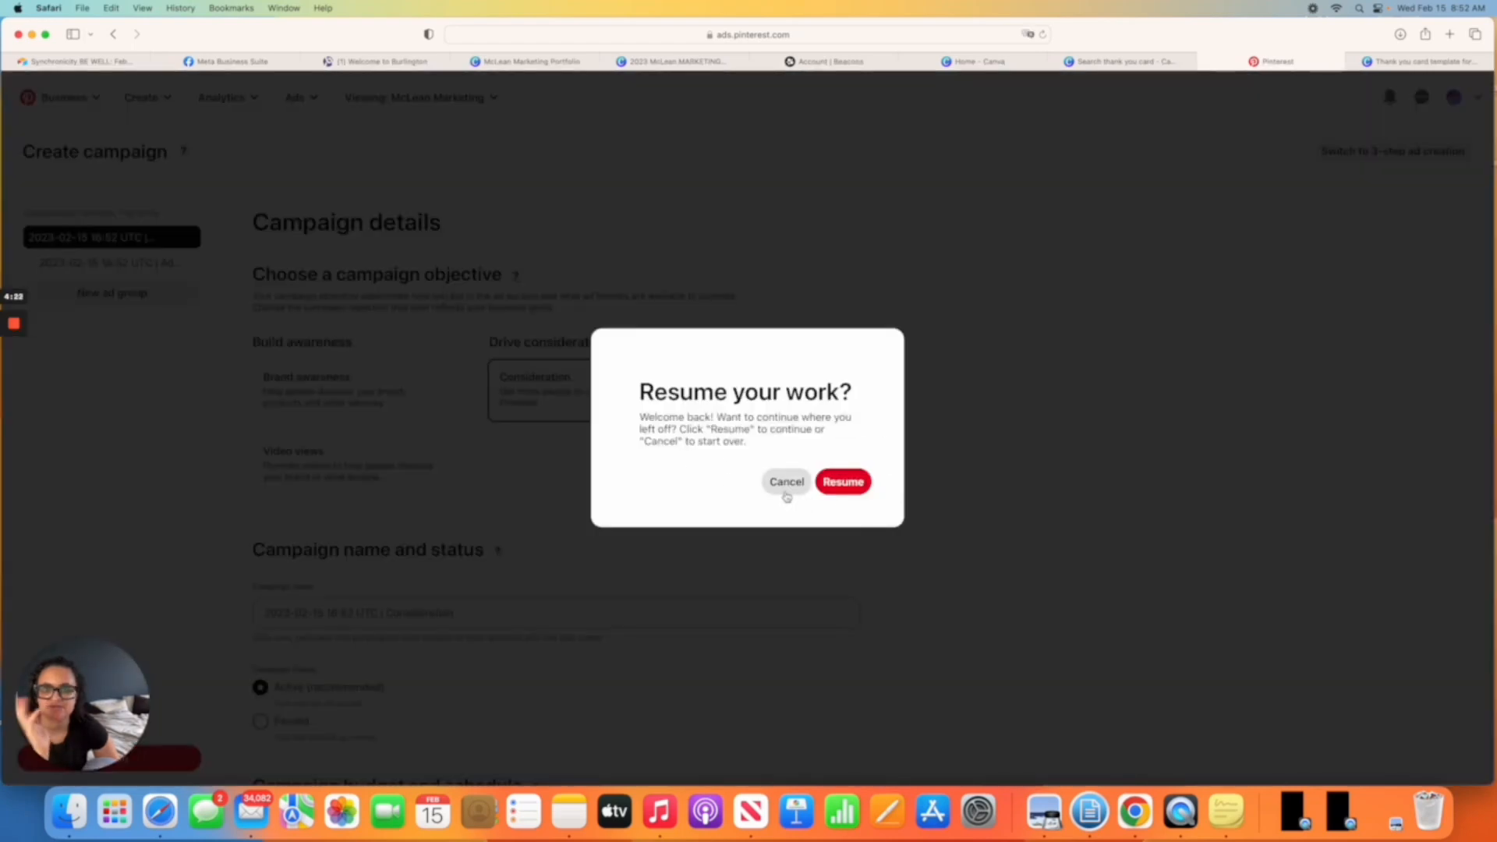
left_click(782, 485)
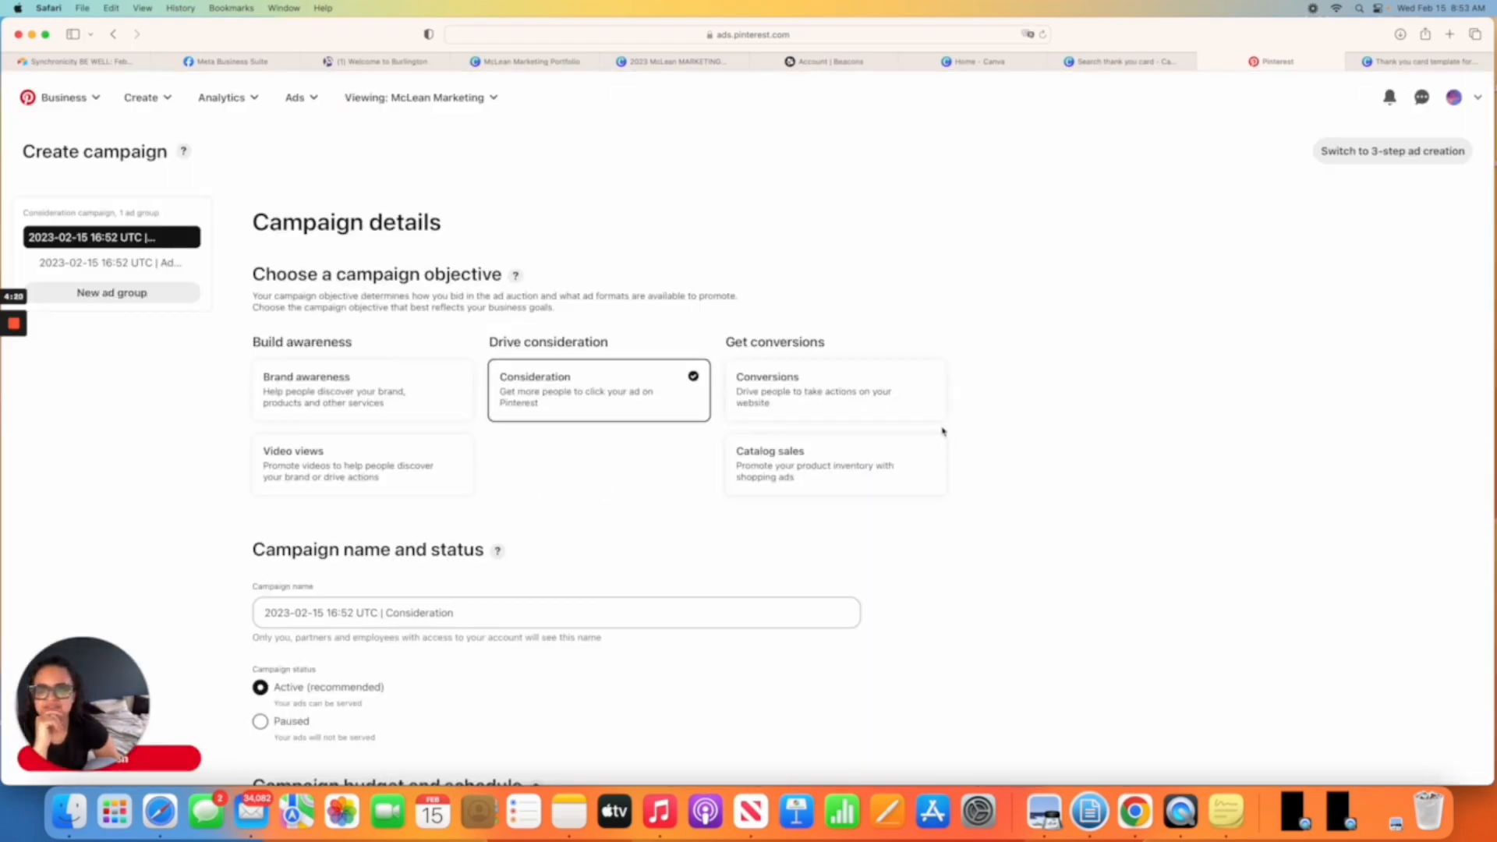
scroll(489, 503, "down", 5)
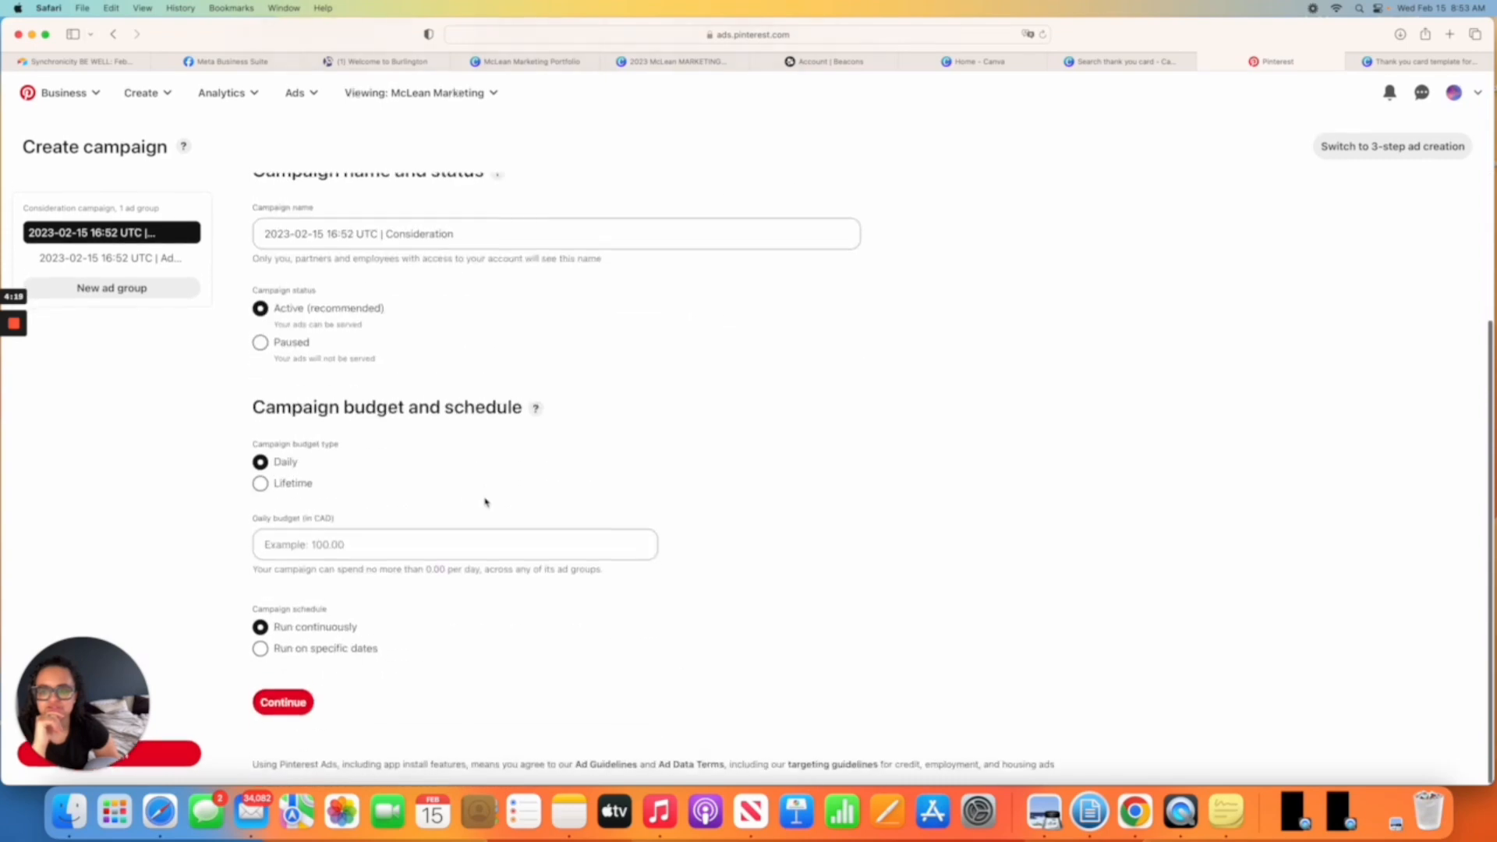
Continue to the ad group's targeting details and select the "Choose your own" targeting strategy.
left_click(283, 707)
scroll(434, 358, "down", 3)
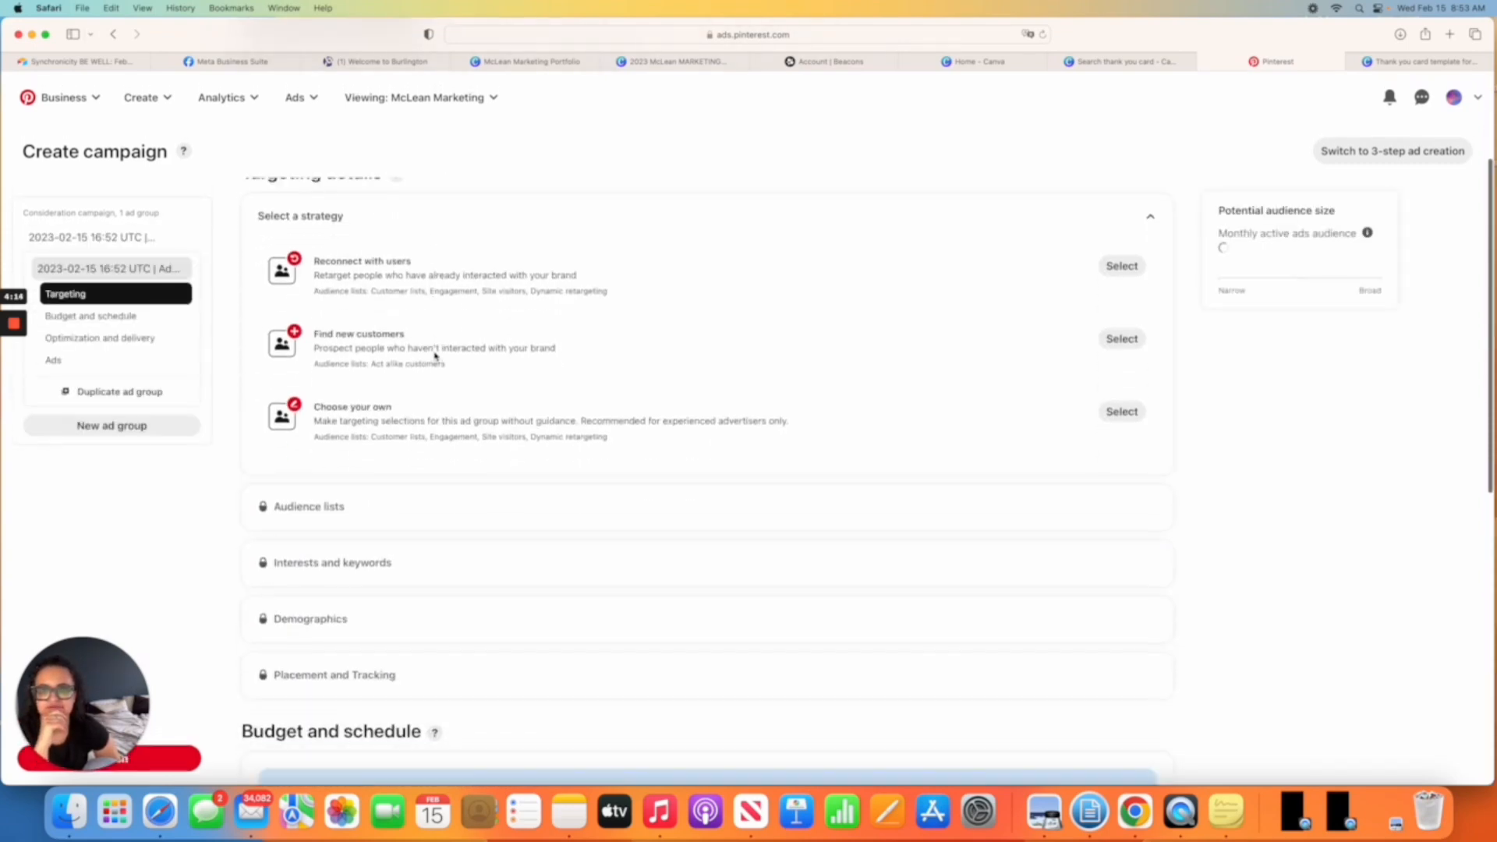
scroll(338, 244, "up", 1)
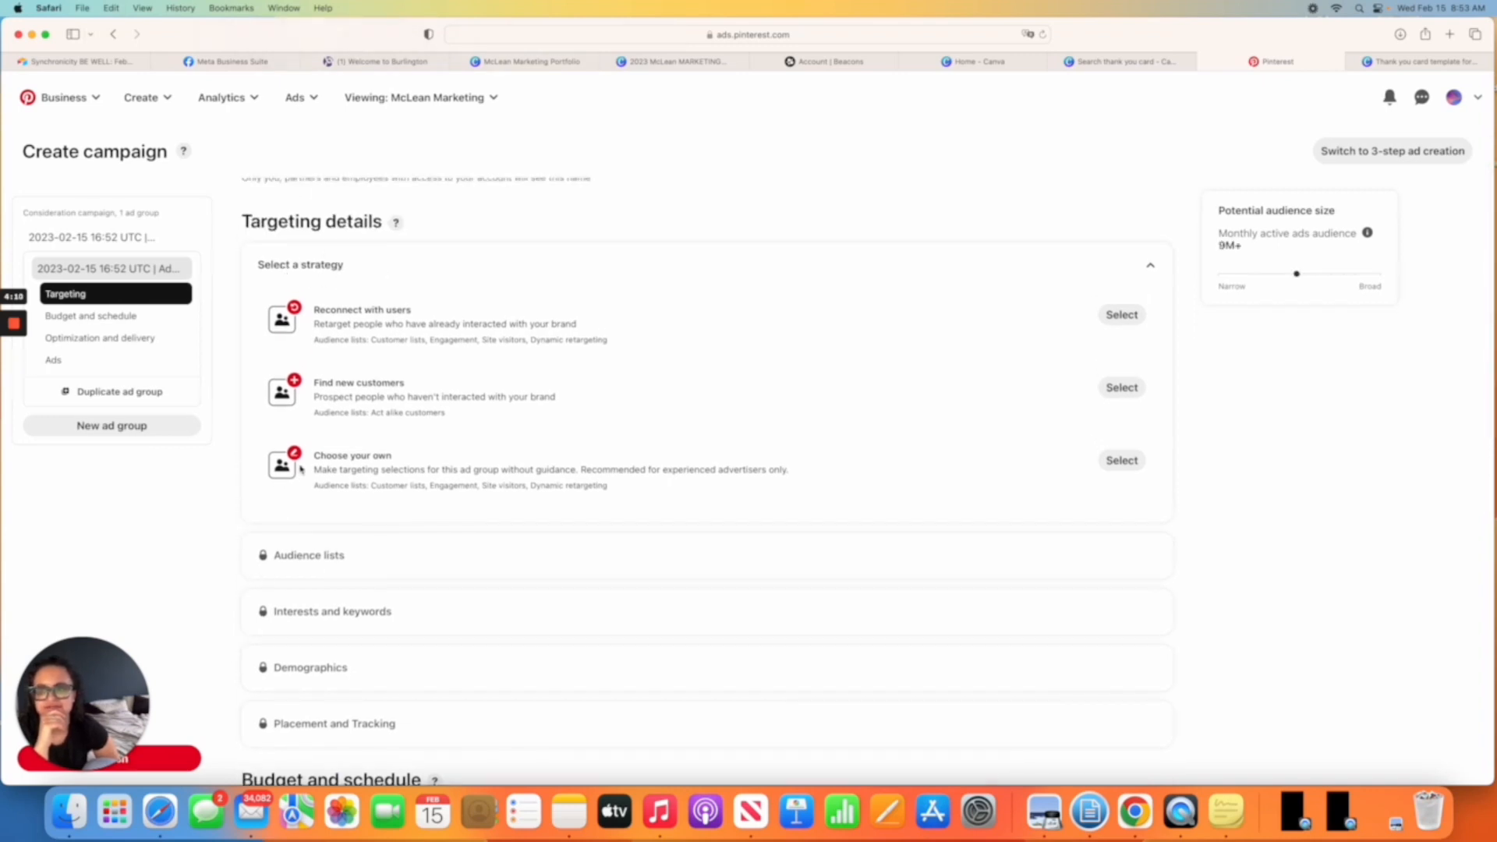
left_click(1130, 463)
scroll(598, 471, "down", 2)
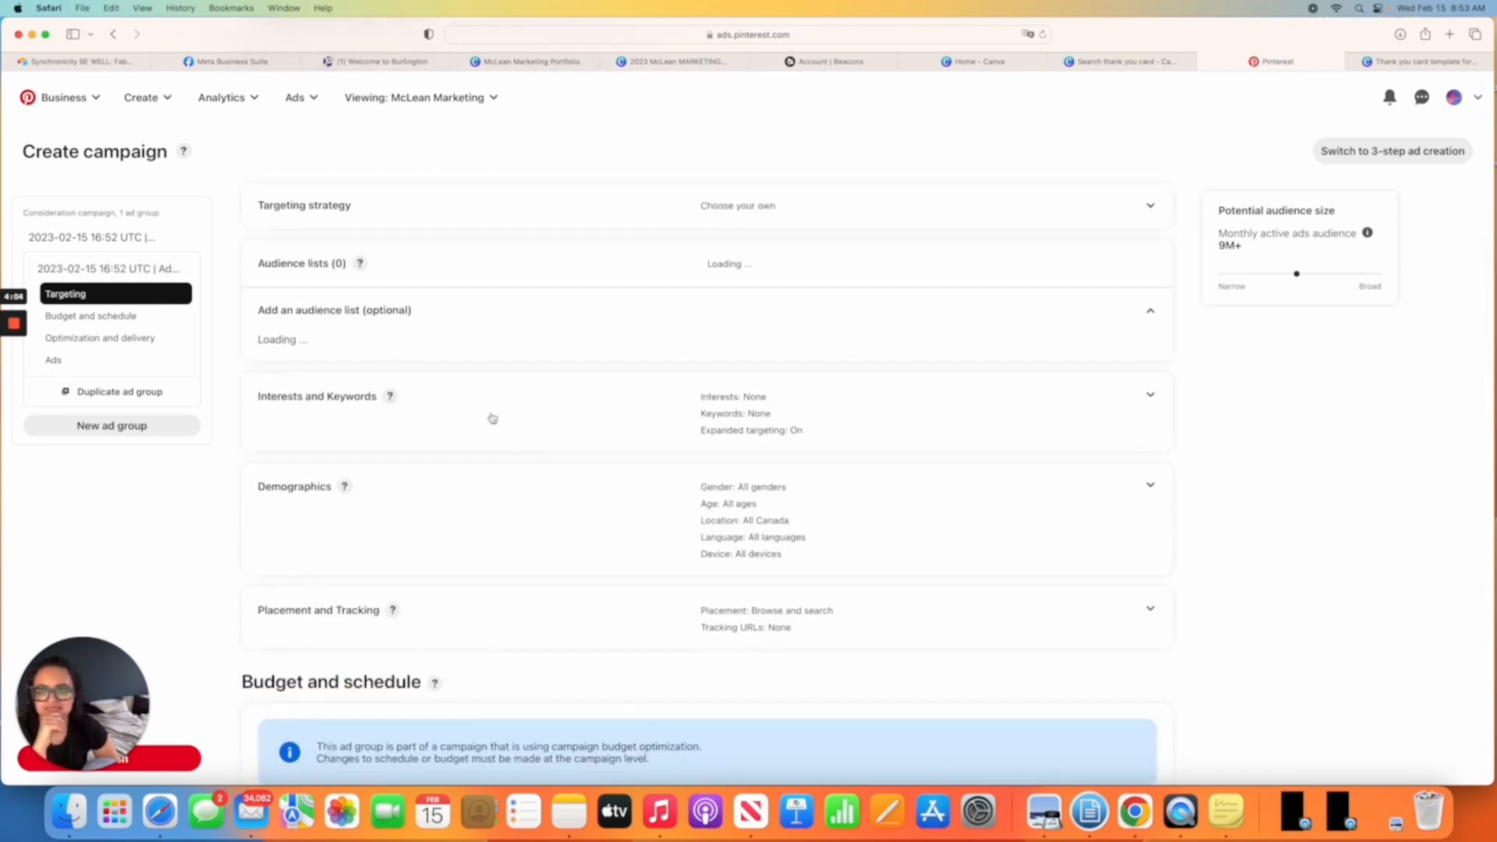
Open the ad group's interests and keywords settings and search the related keywords for "thank you card".
left_click(581, 441)
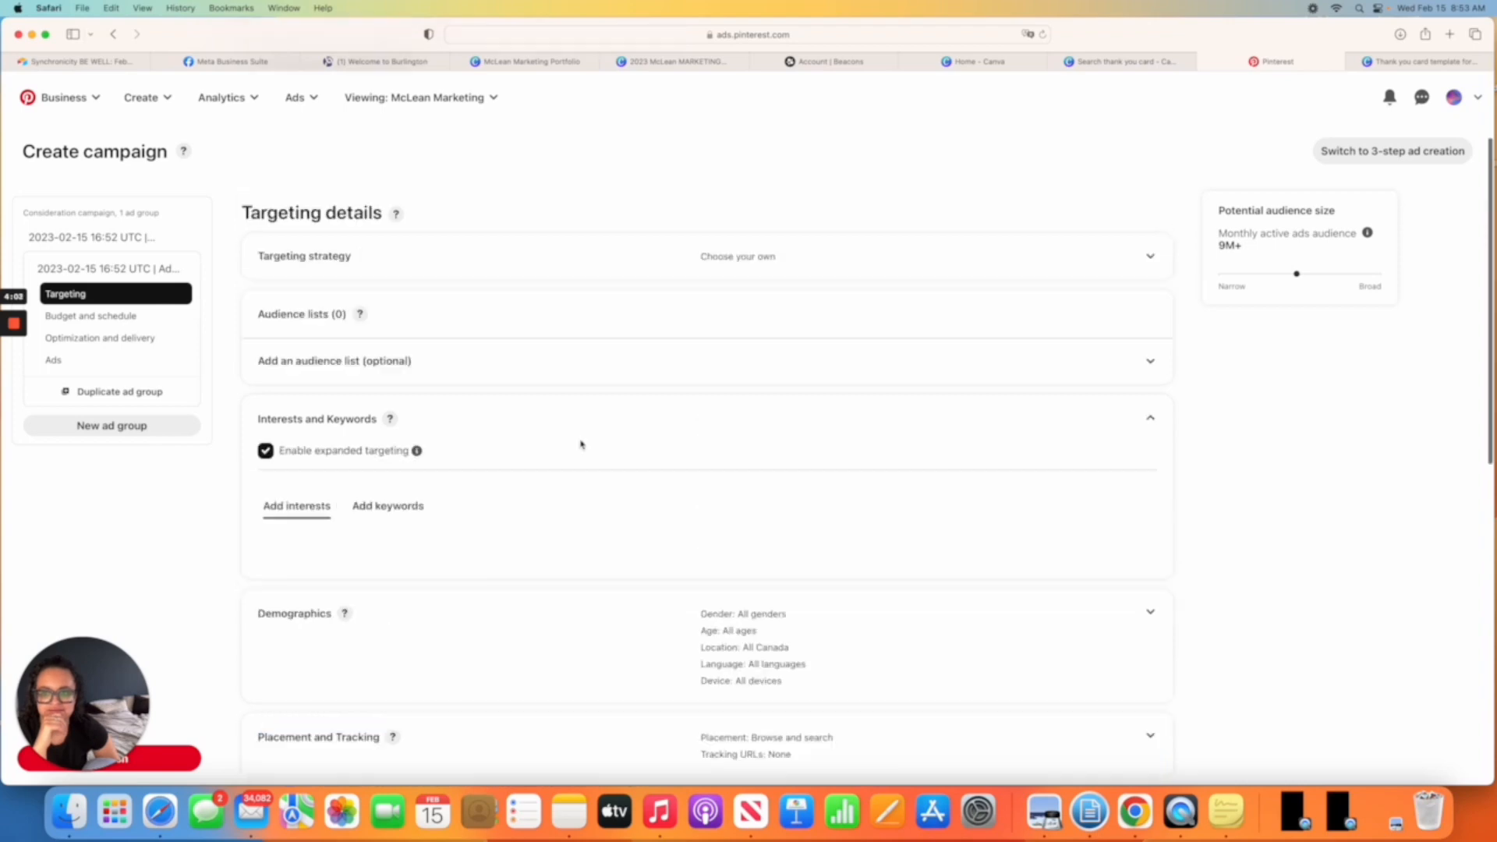
scroll(441, 468, "down", 2)
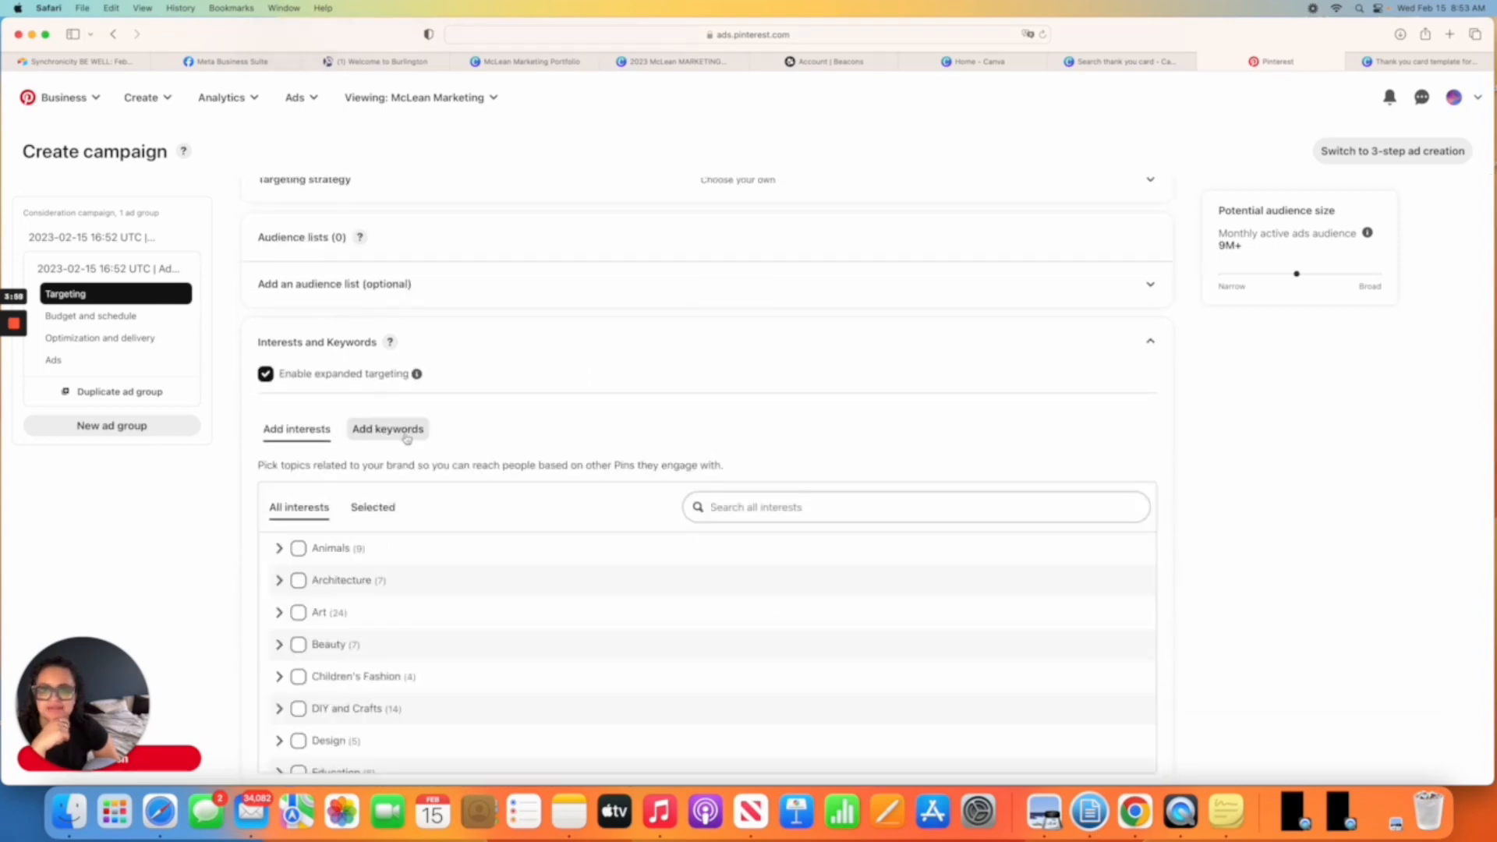
left_click(405, 434)
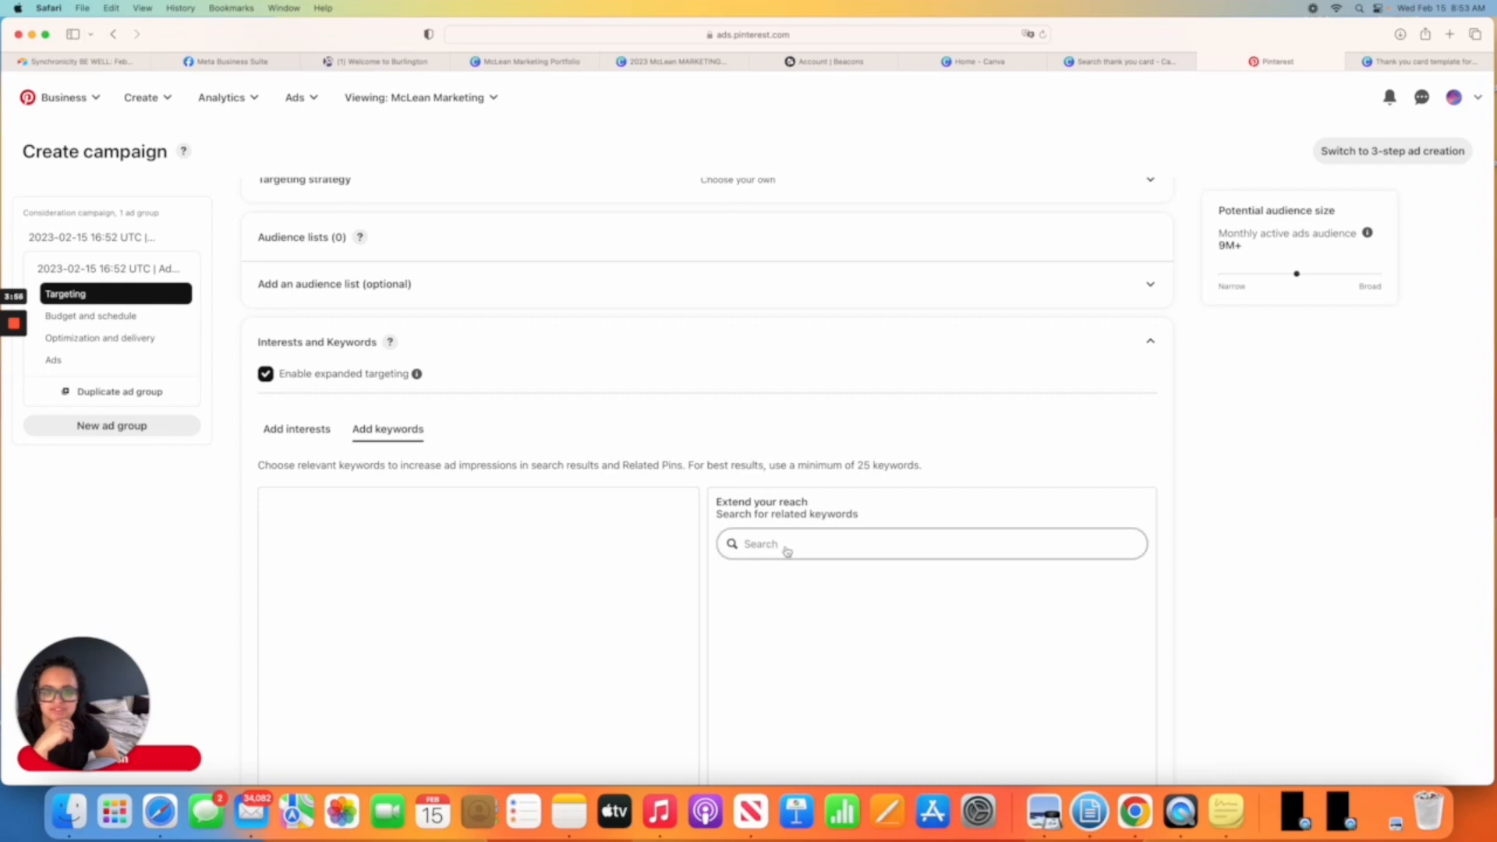
left_click(828, 554)
scroll(842, 553, "down", 3)
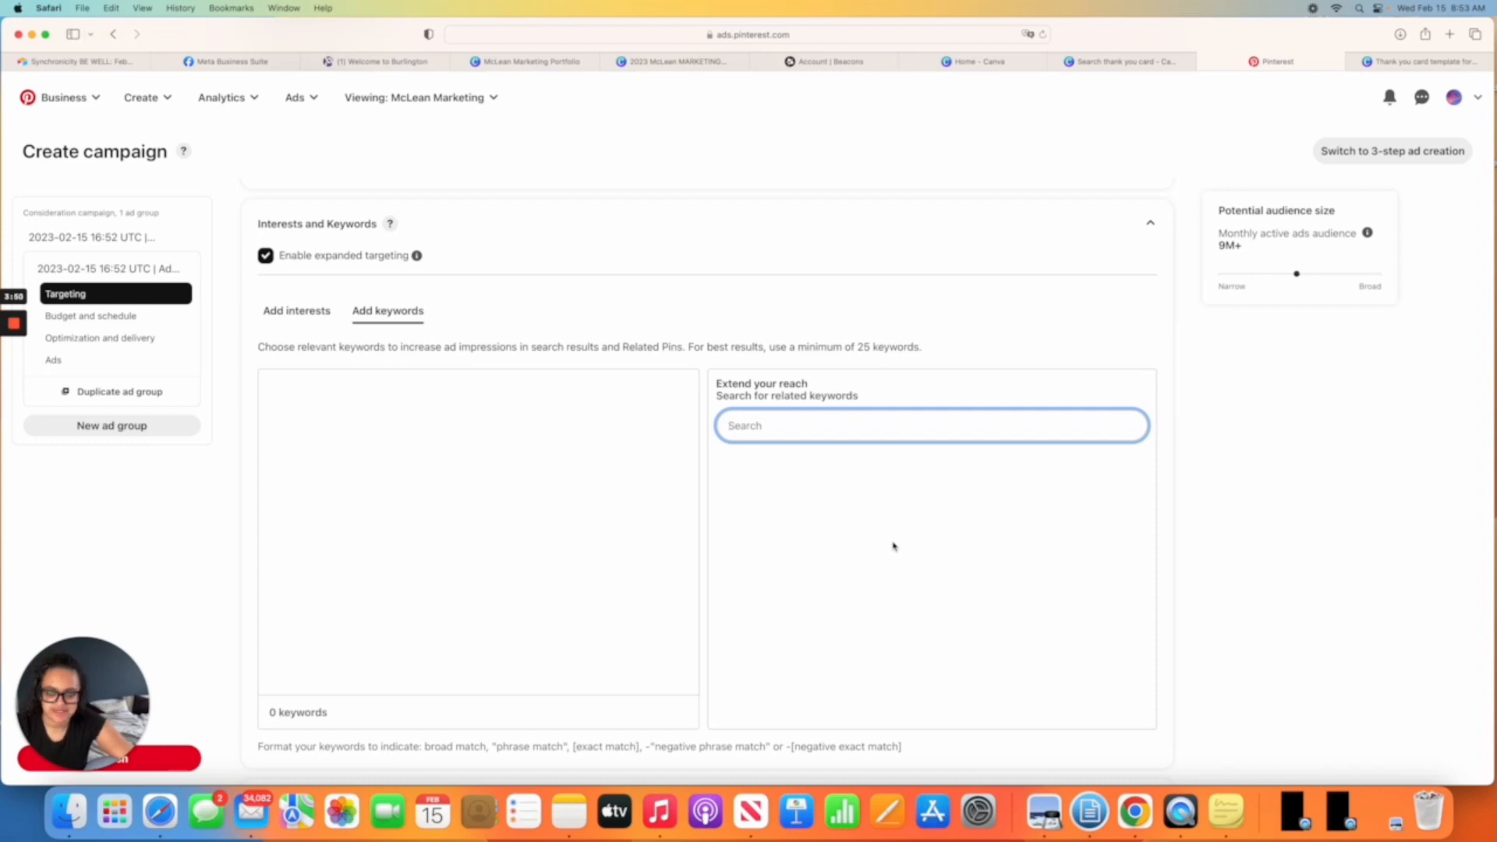
type("thank")
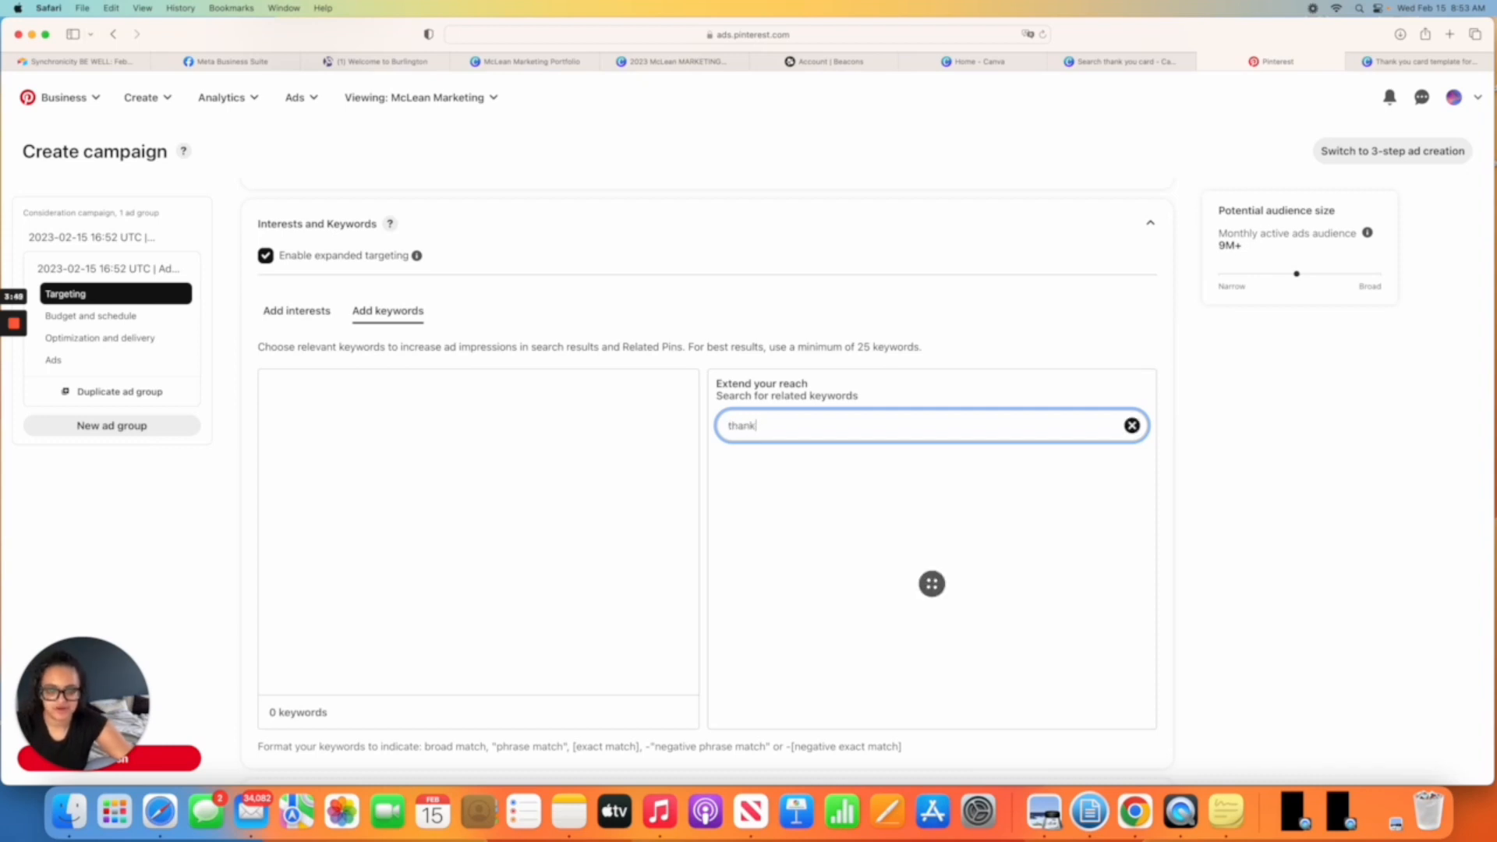
type(" you card")
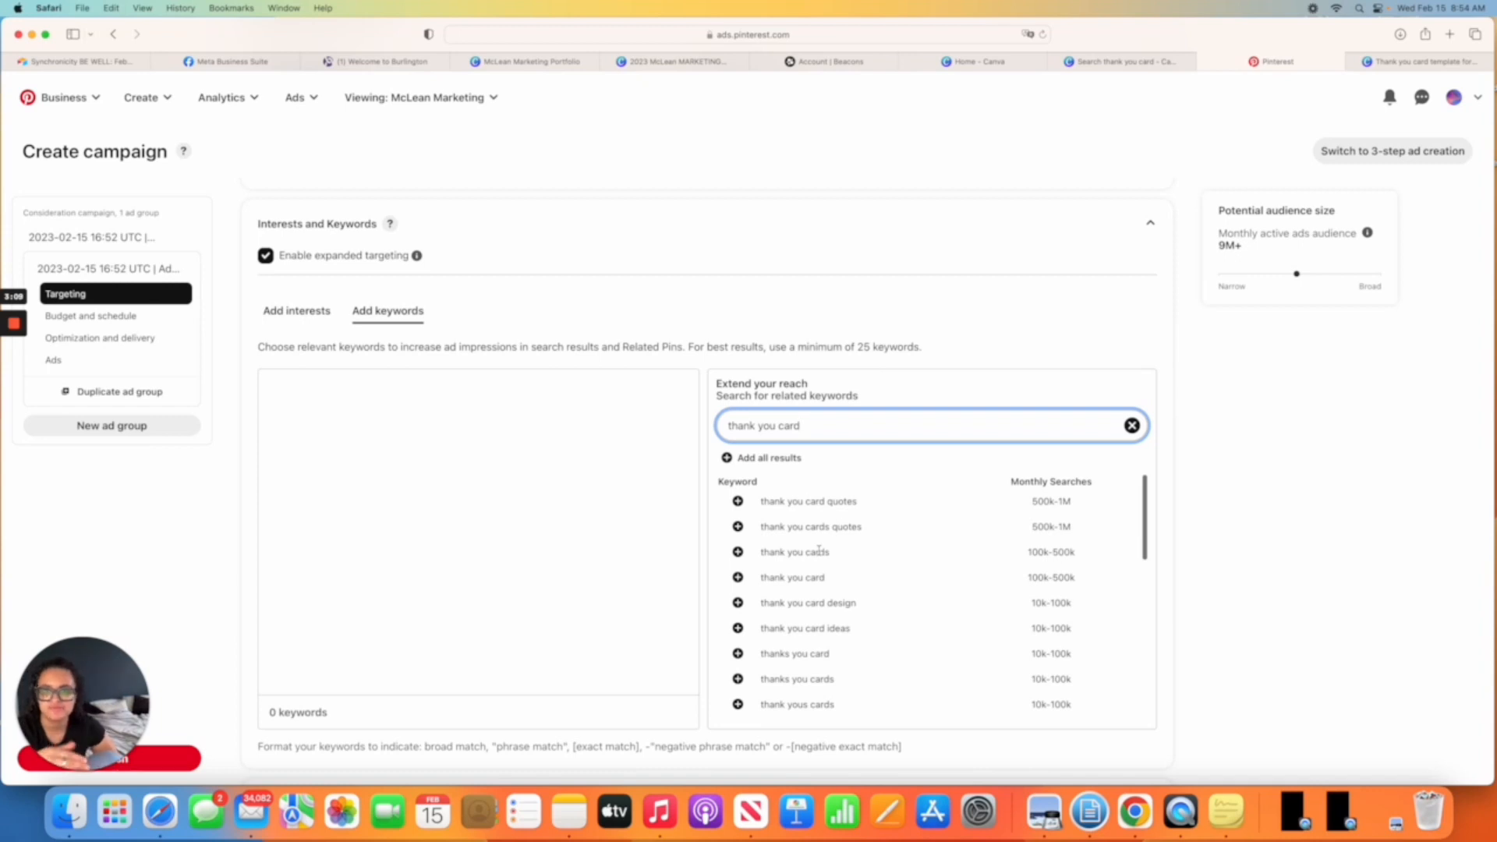
scroll(819, 550, "down", 2)
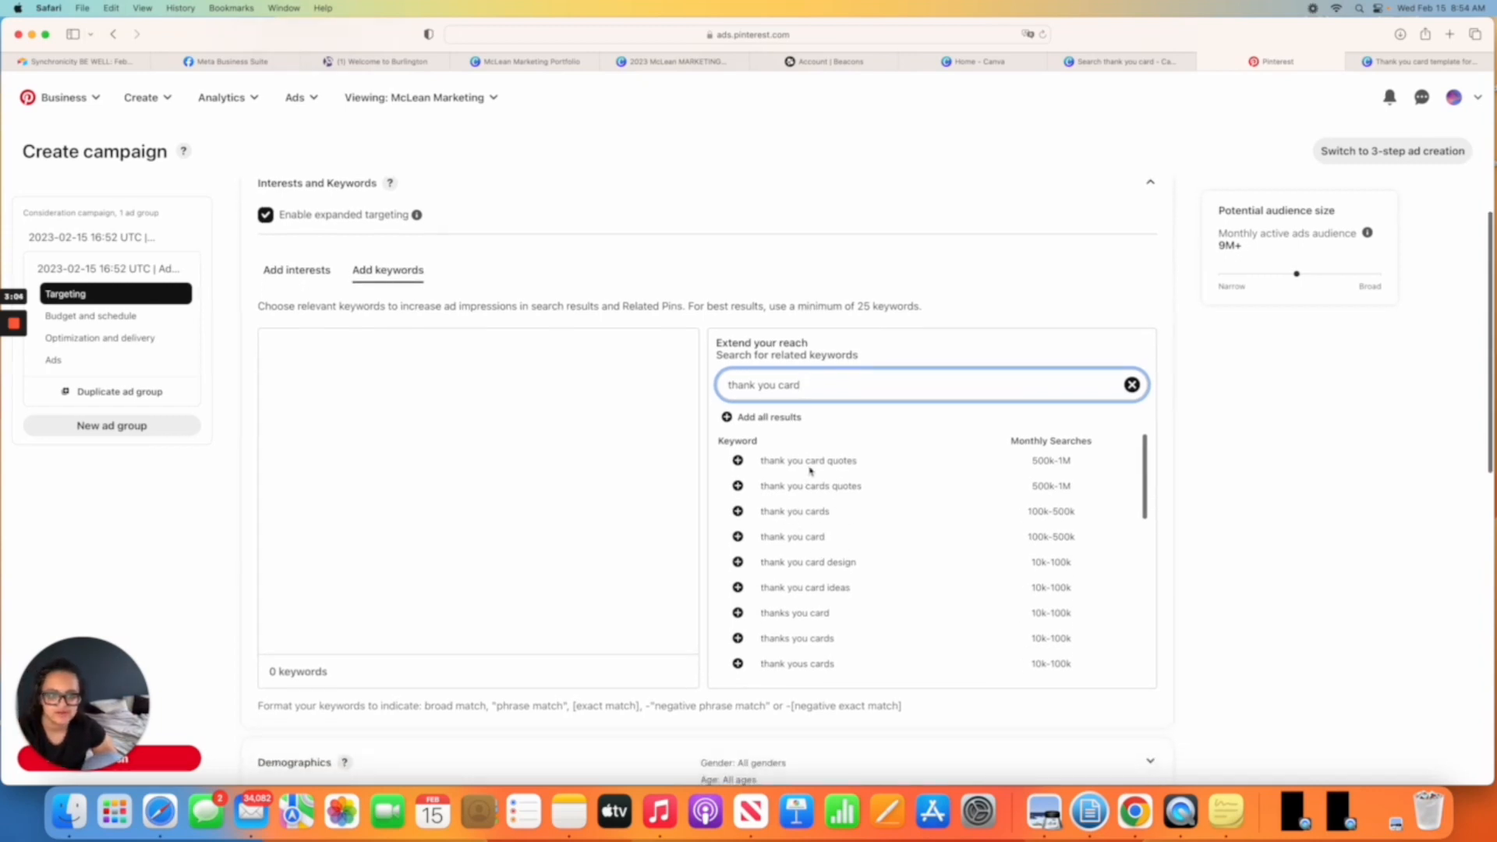
scroll(815, 444, "down", 2)
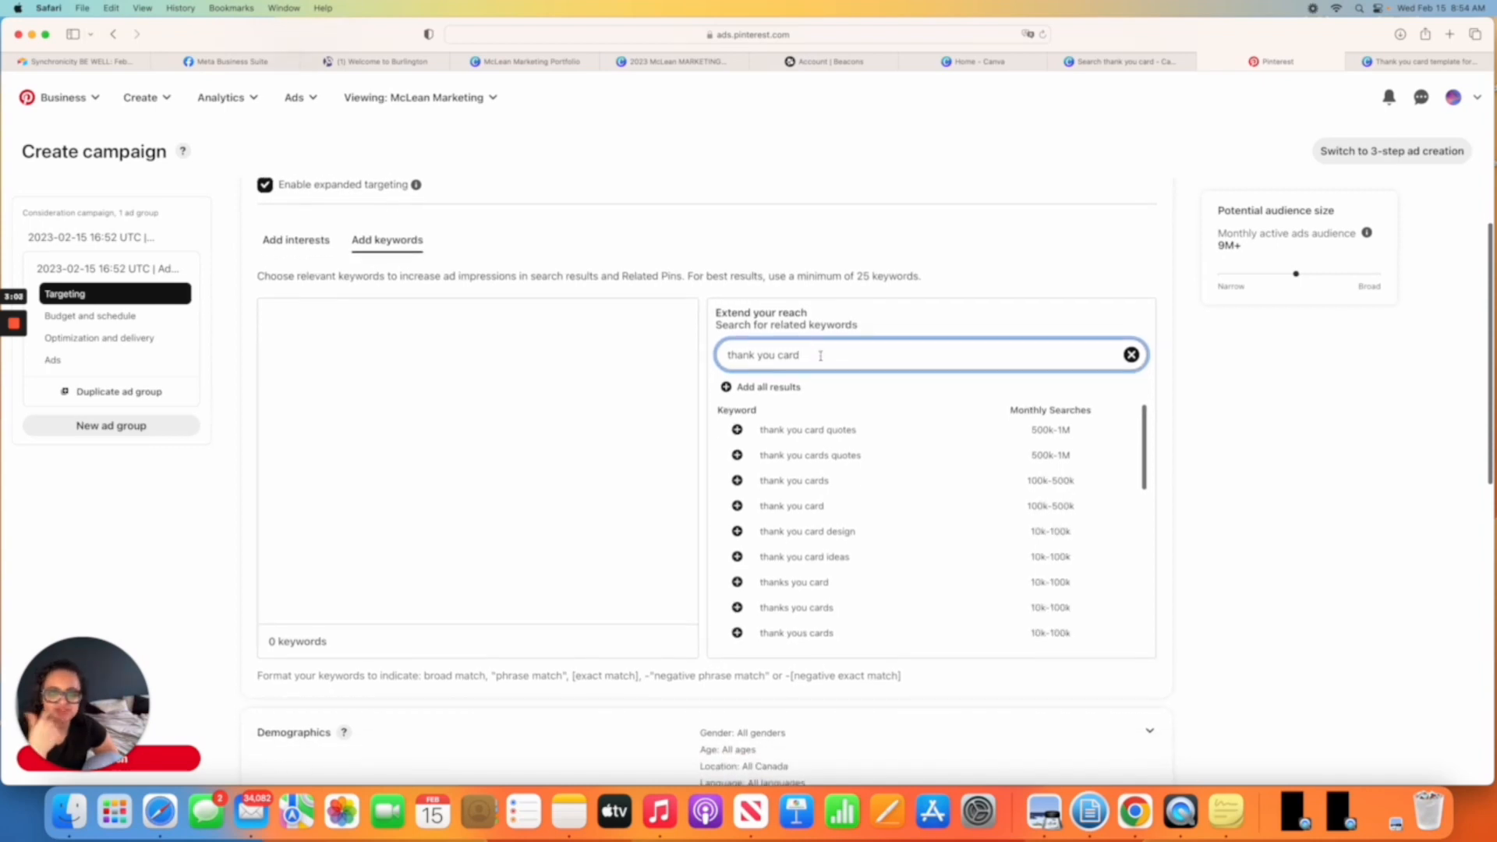
scroll(821, 355, "down", 1)
Replace the related-keyword search with "real estate", followed by a search for "open house".
left_click_drag(855, 352, 703, 341)
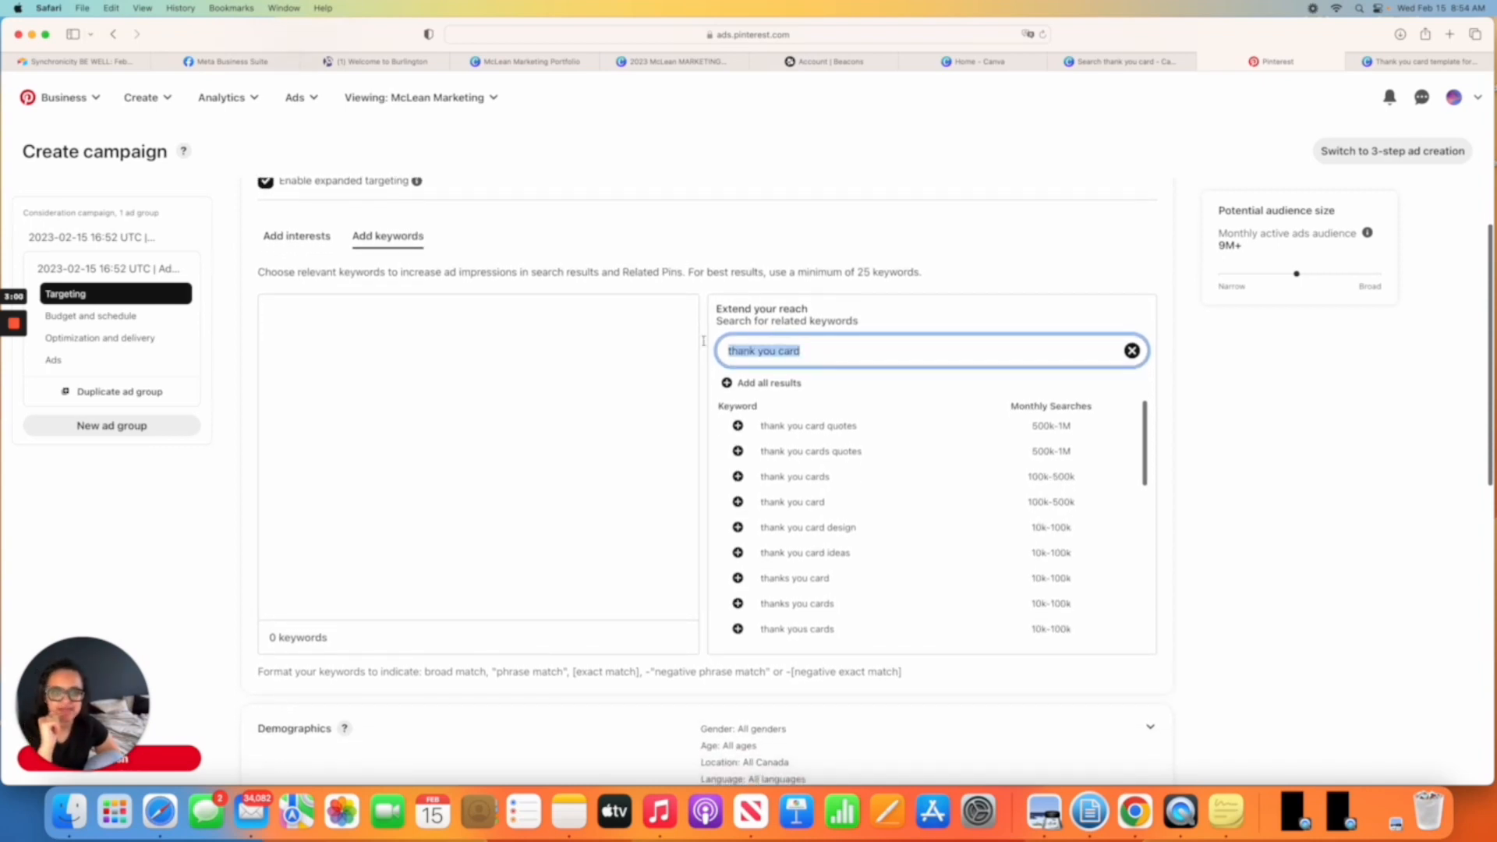
key("BackSpace")
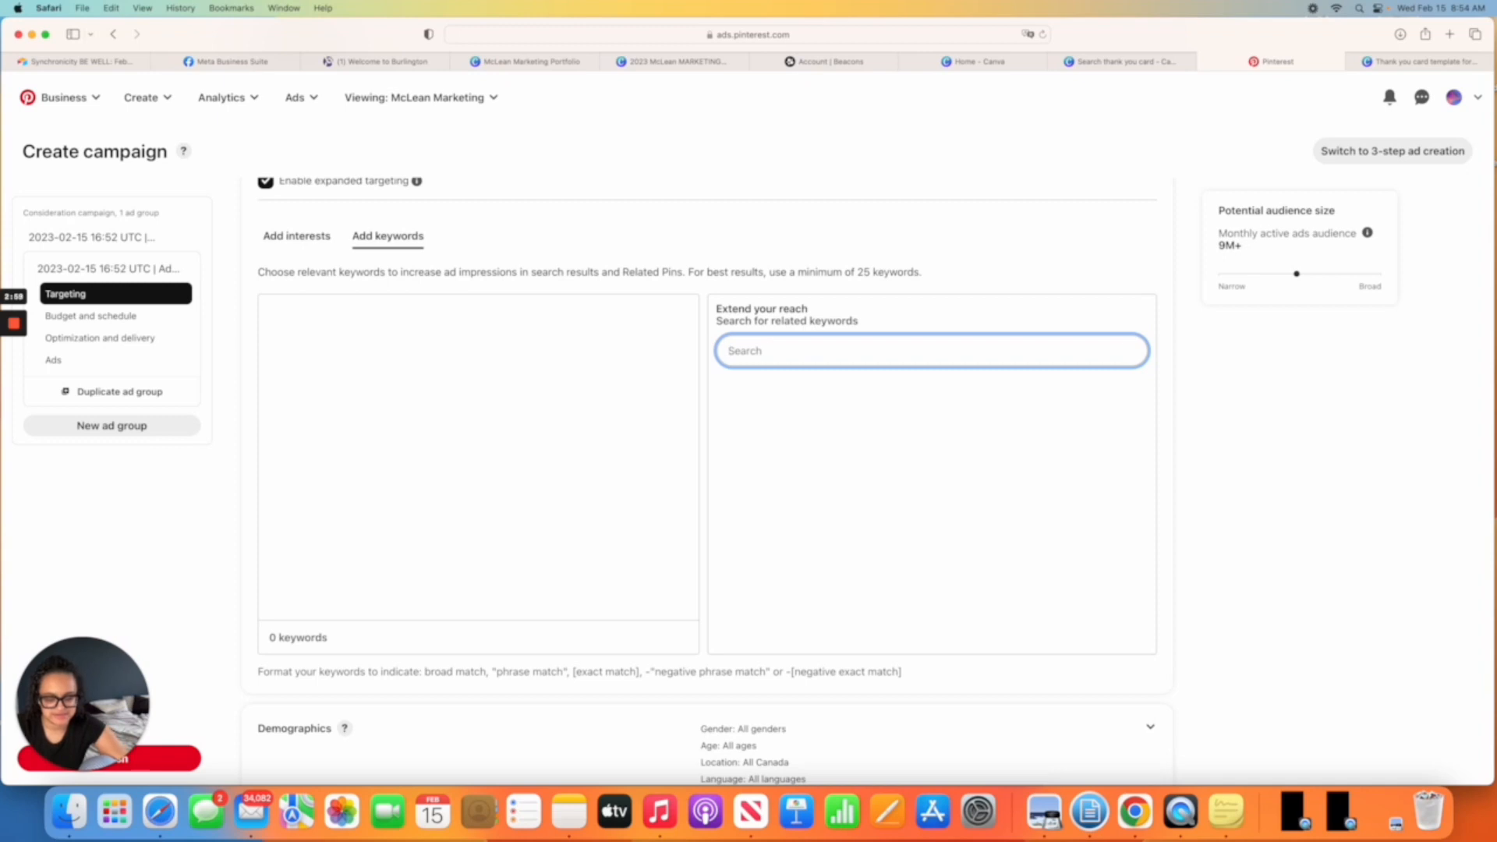
type("real estate")
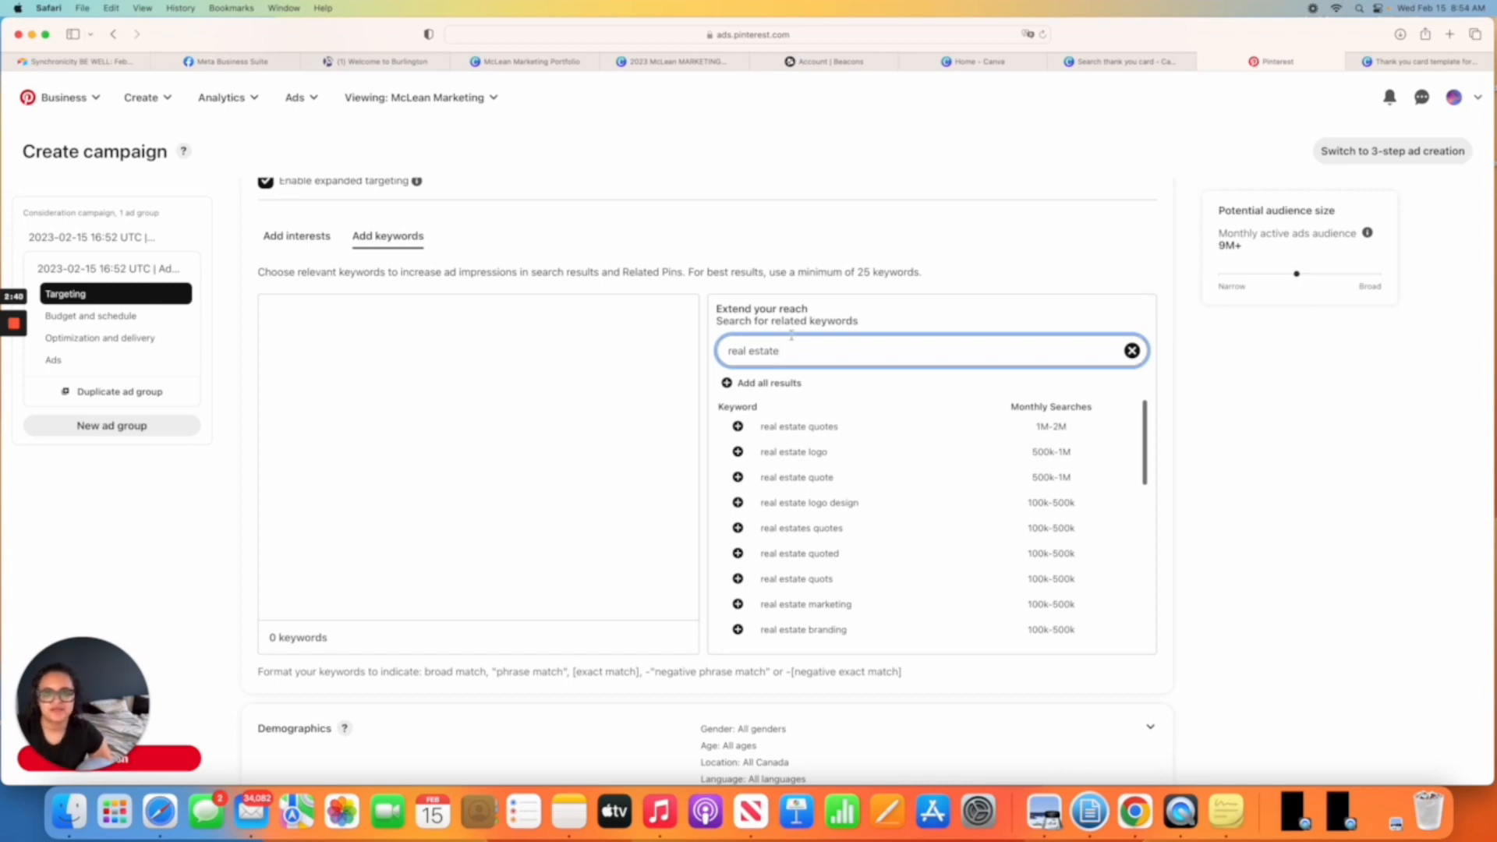
left_click_drag(790, 349, 721, 348)
type("o")
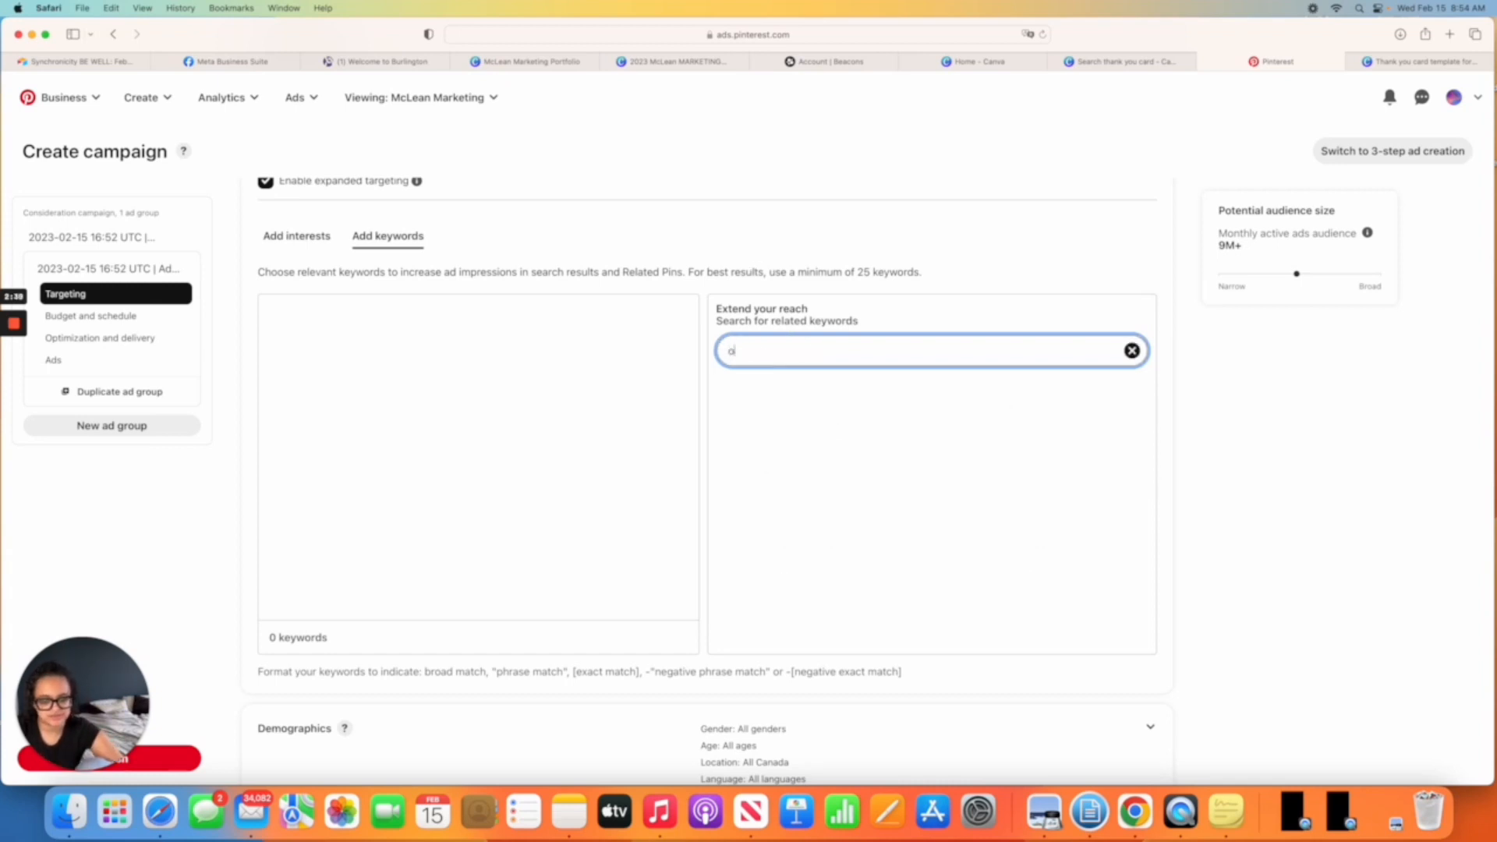
type("pen house")
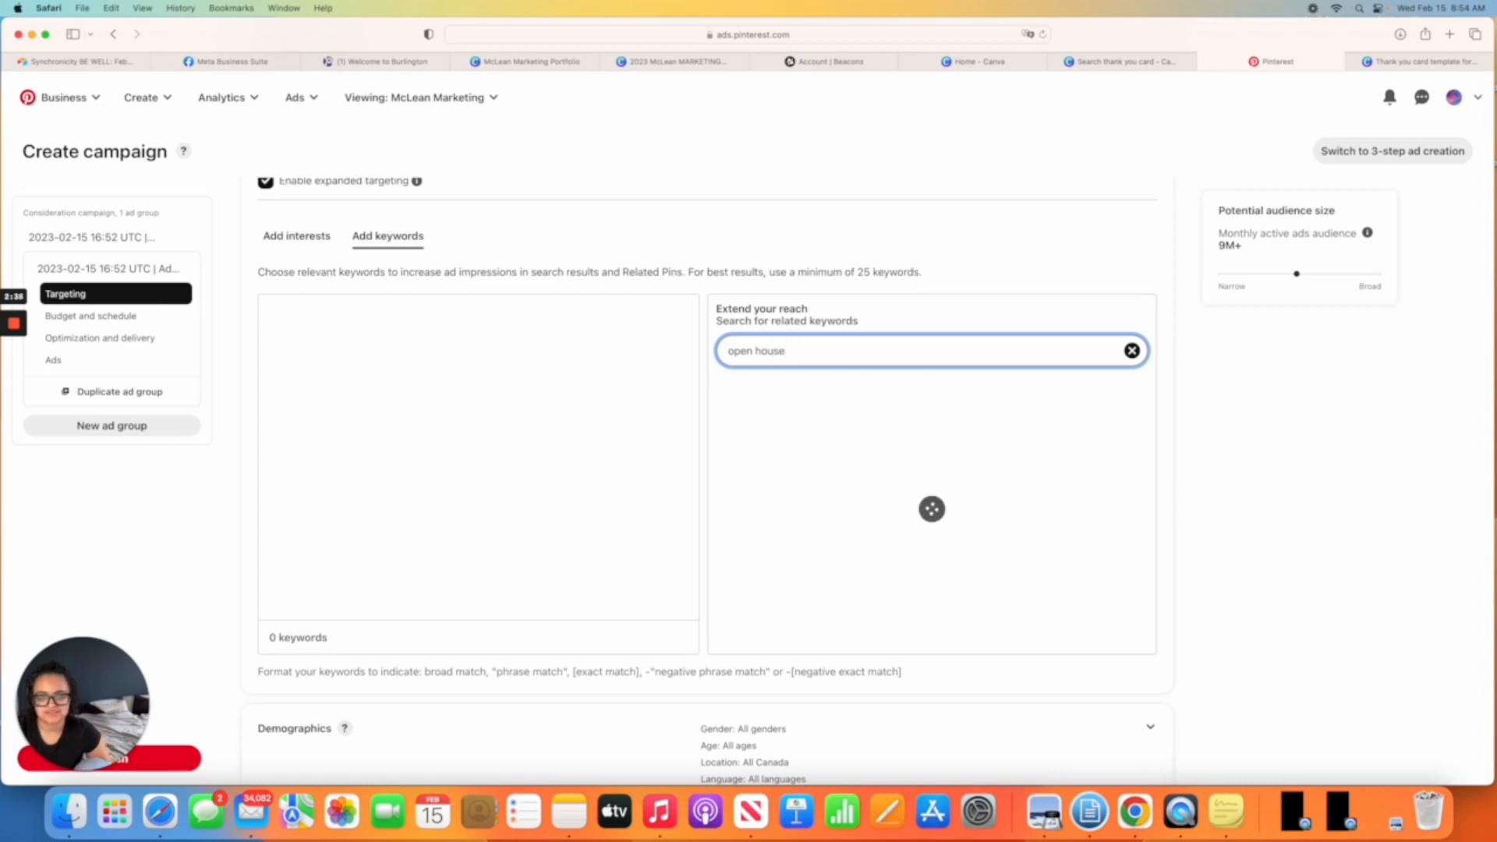